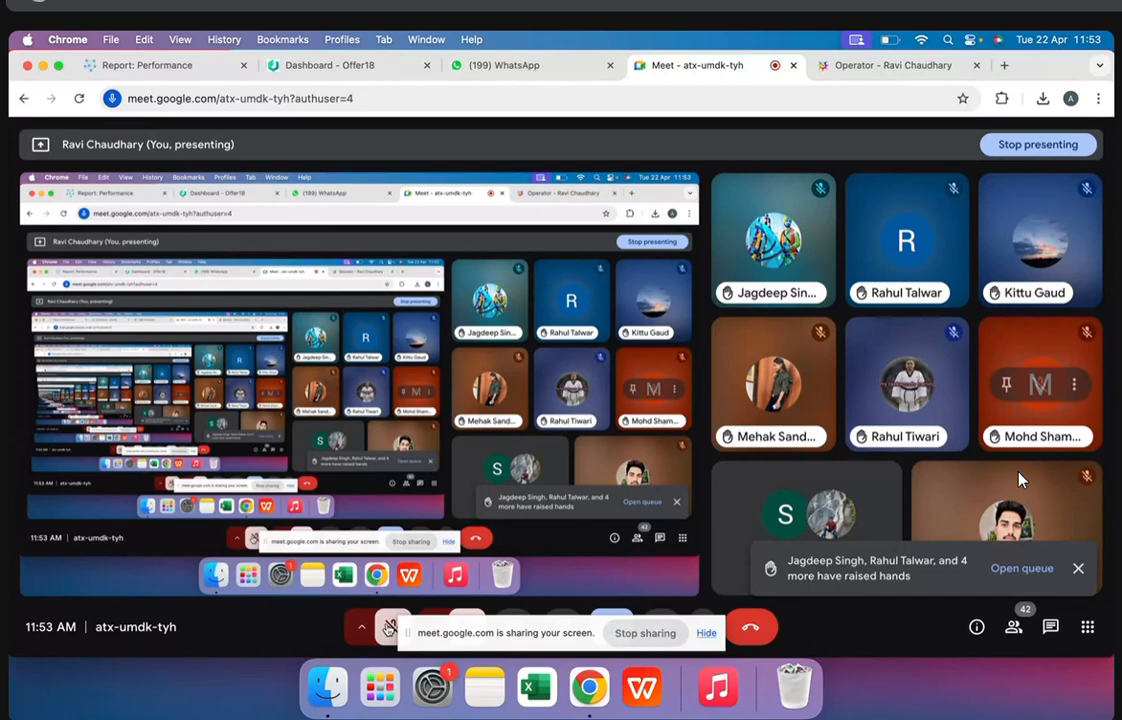
# Switch to WPS Office, dismiss the update notice, and open the recent file report.xlsx
pyautogui.hotkey('ctrl', 'Tab')
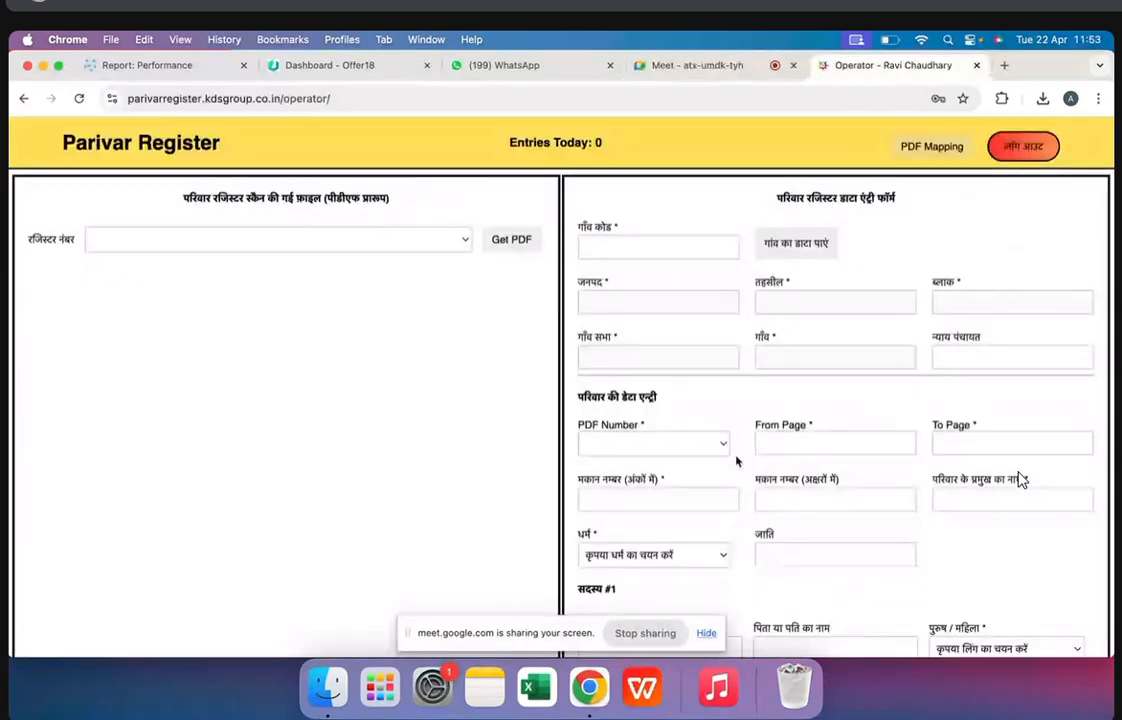
pyautogui.click(643, 690)
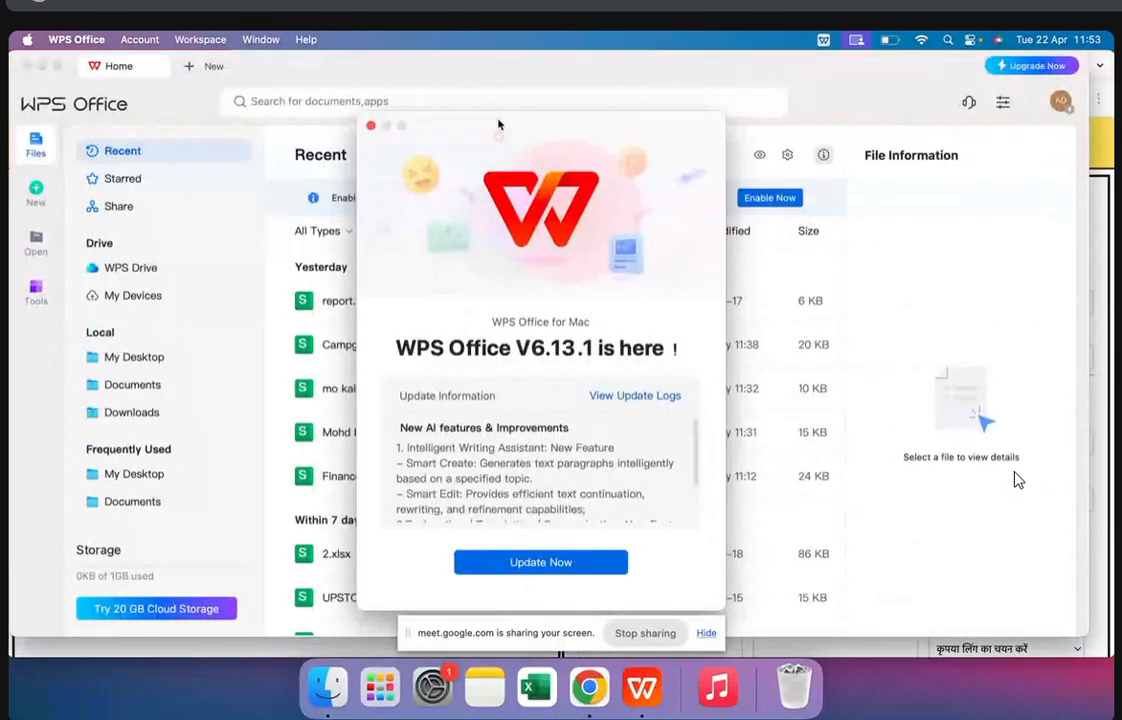
pyautogui.click(370, 125)
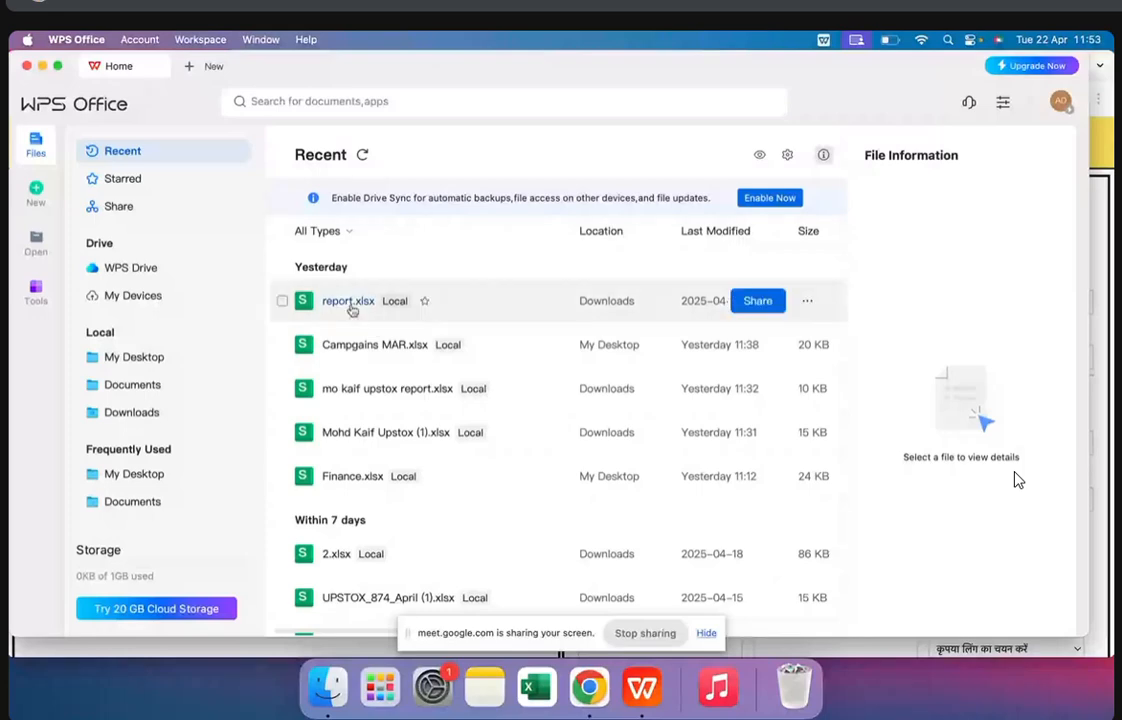
pyautogui.doubleClick(350, 305)
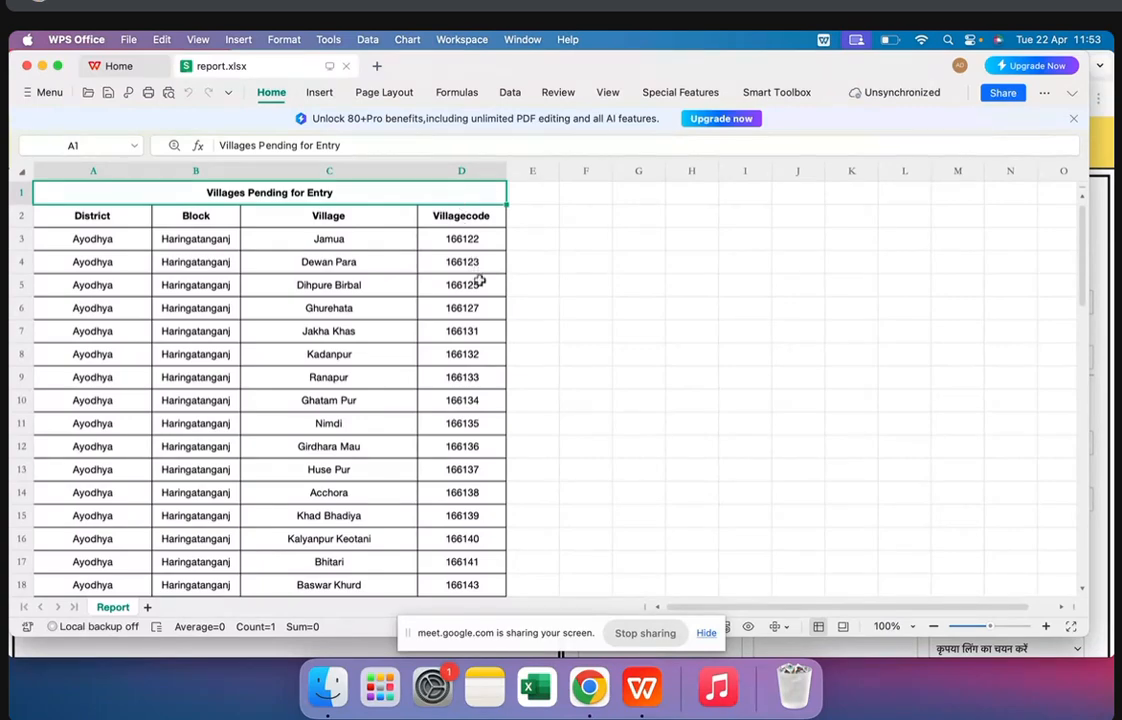
# Copy the village code 166623 of Bhulaipur Nidhiyawa from the last row of the pending villages list
pyautogui.scroll(-18, 476, 426)
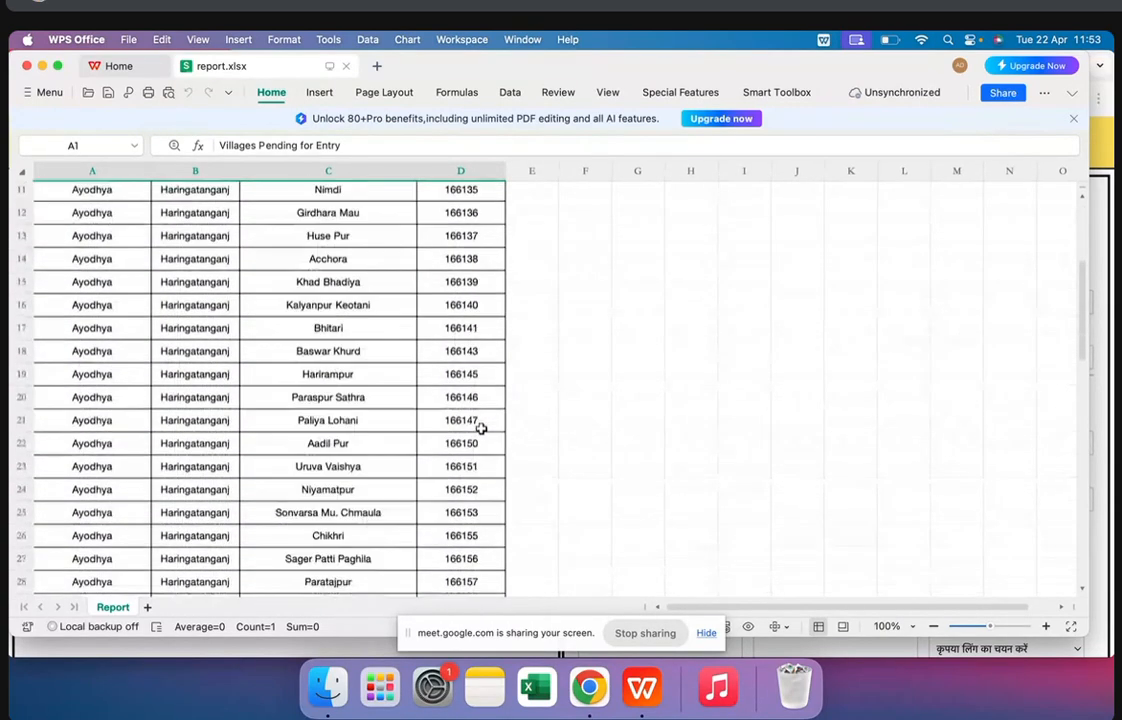
pyautogui.scroll(-1, 481, 428)
pyautogui.click(472, 393)
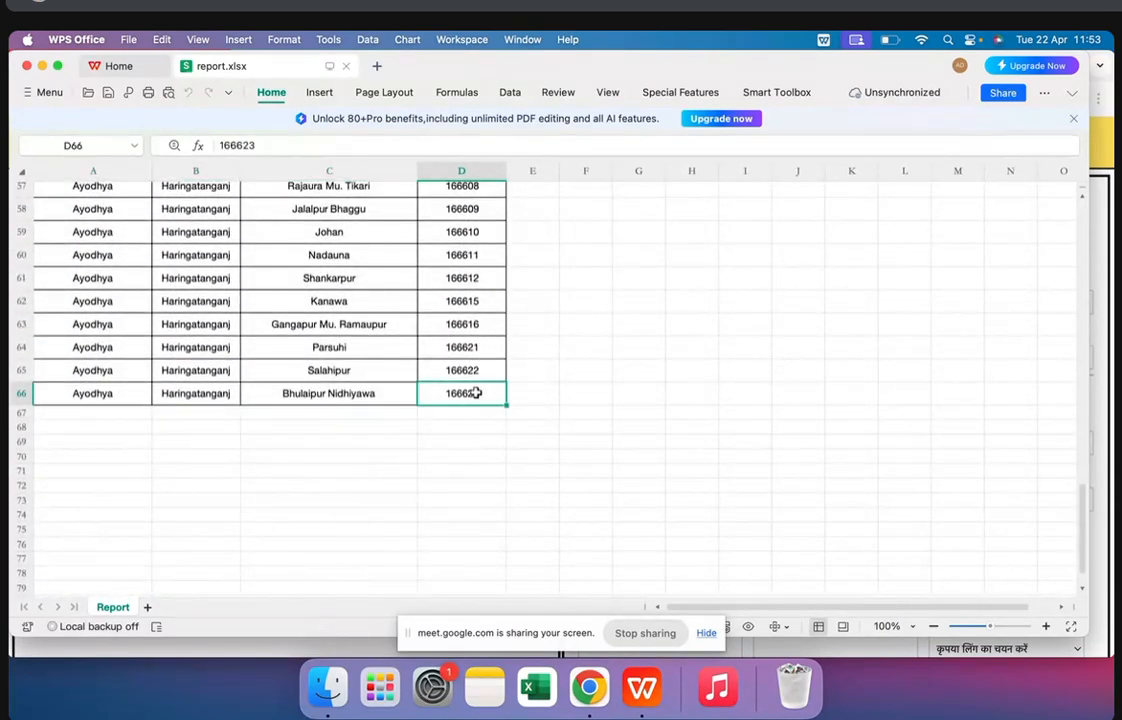
pyautogui.press('super+c')
pyautogui.click(479, 372)
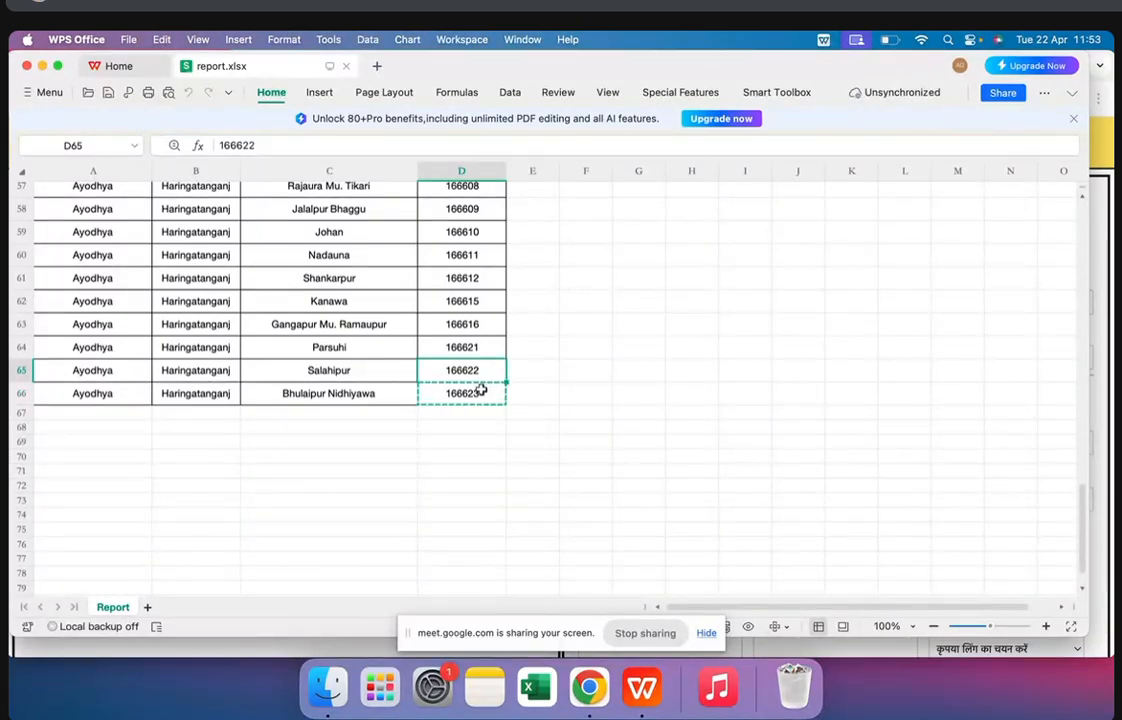
pyautogui.click(481, 390)
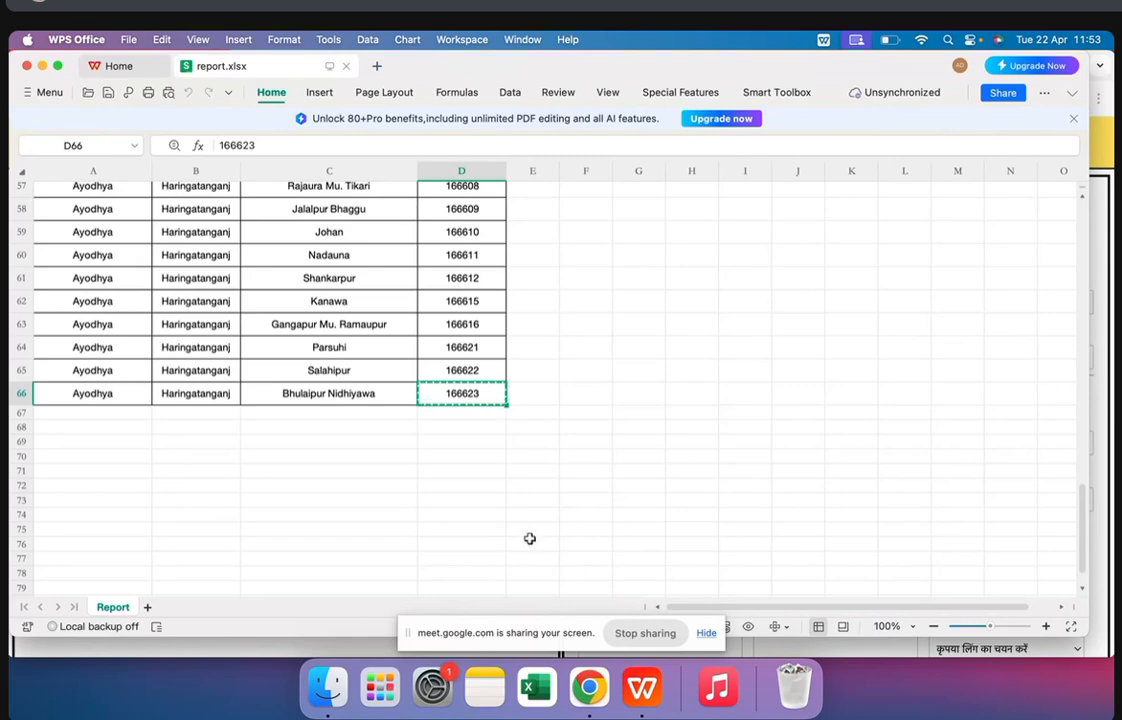
# Switch to the Parivar Register page in Chrome and paste 166623 as the village code in the data entry form
pyautogui.click(599, 696)
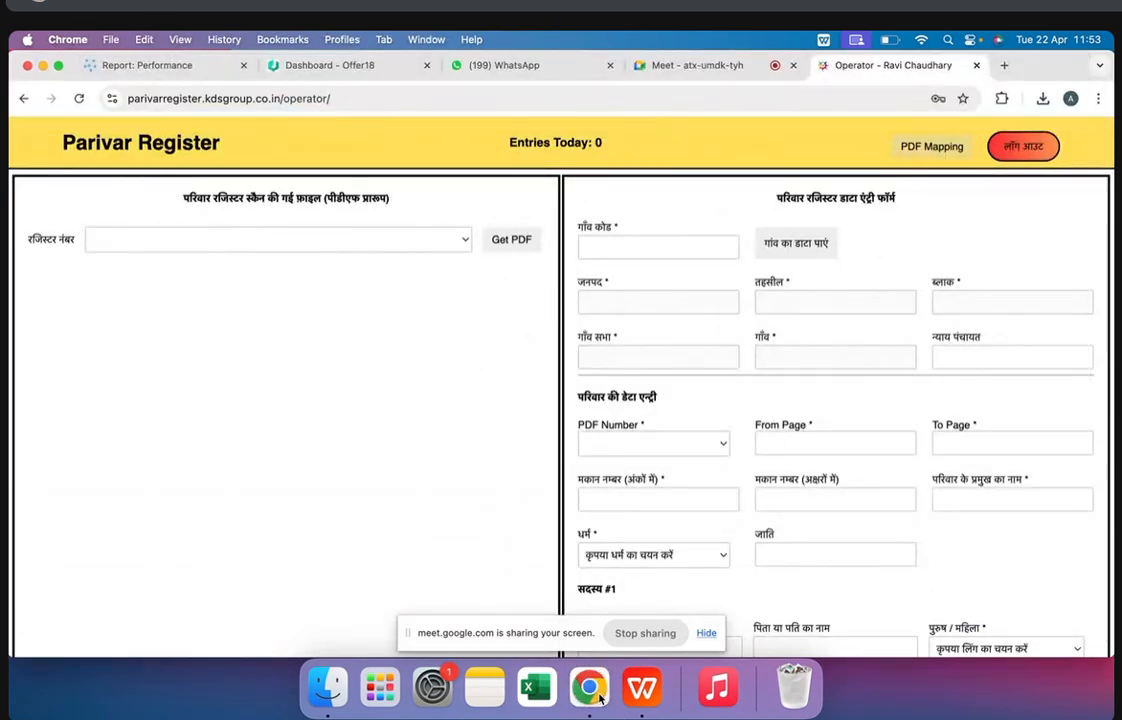
pyautogui.click(629, 695)
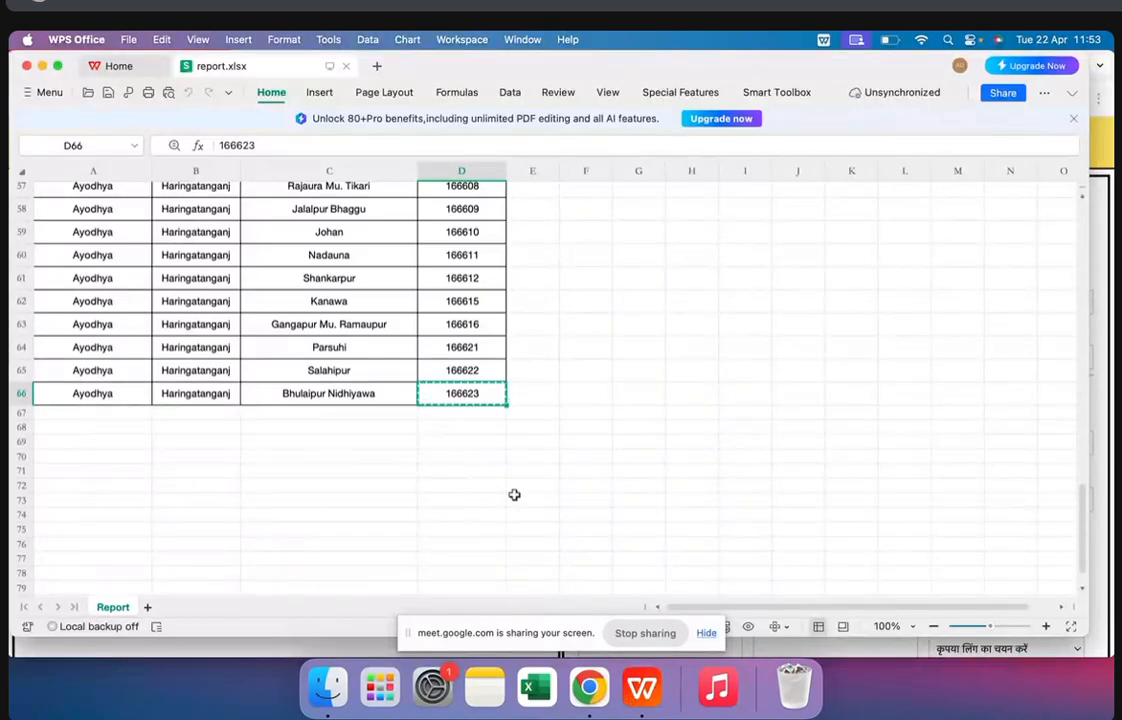
pyautogui.click(591, 708)
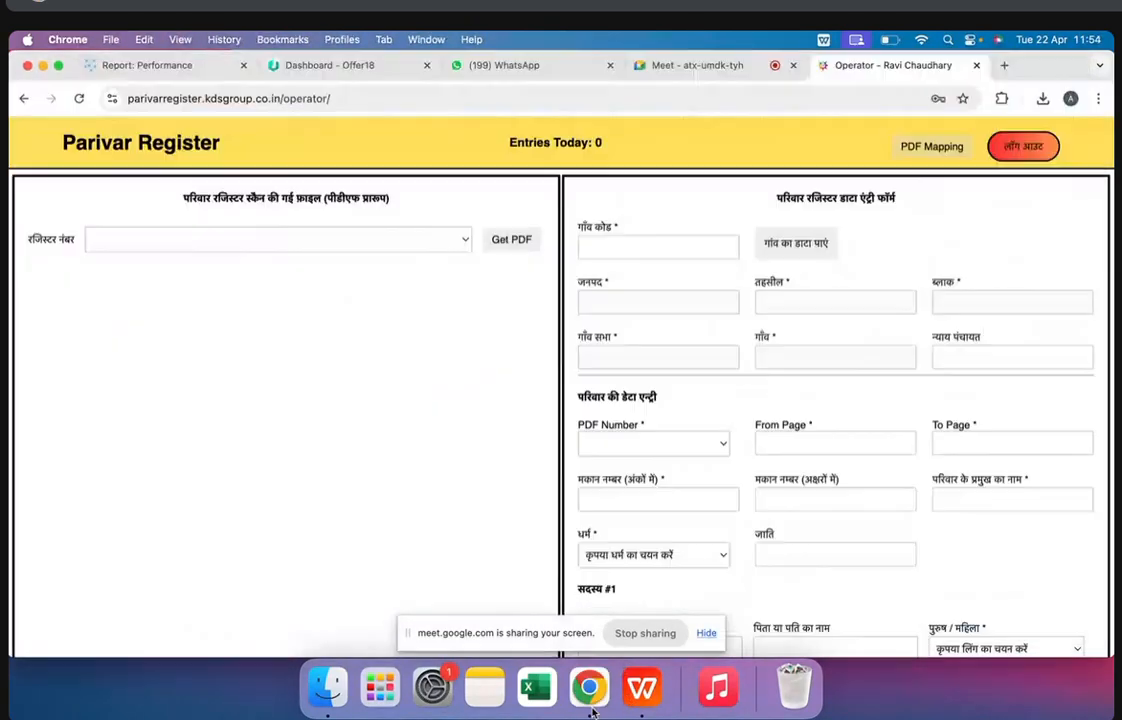
pyautogui.click(667, 245)
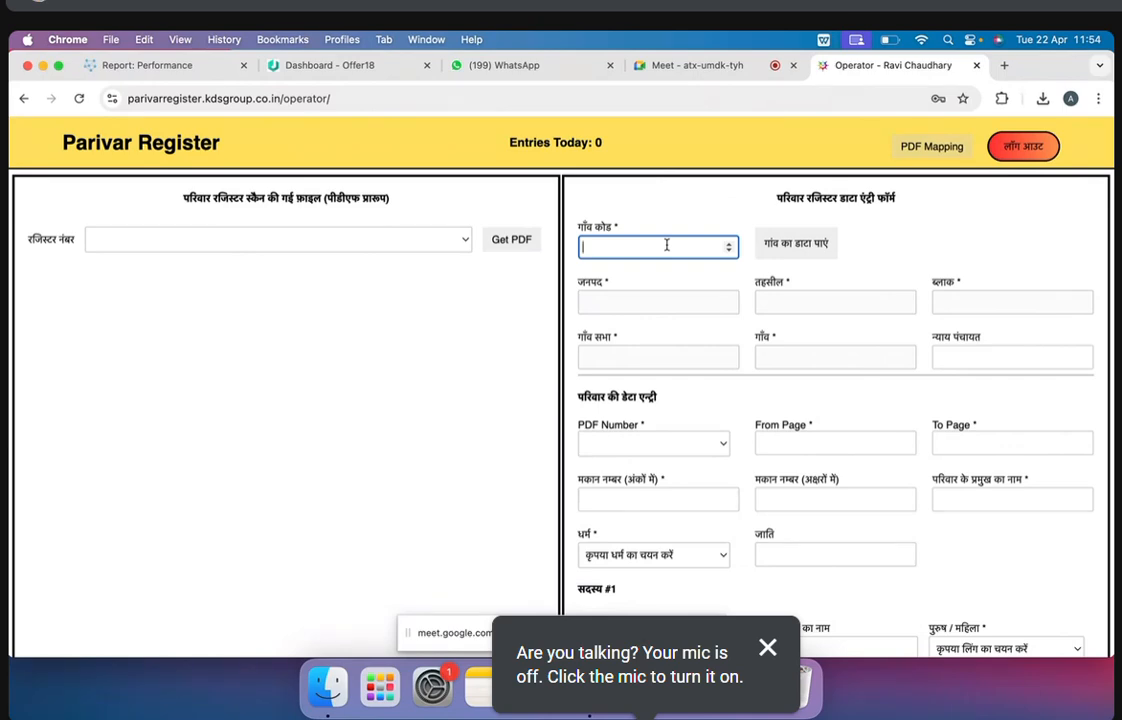
pyautogui.press('super+v')
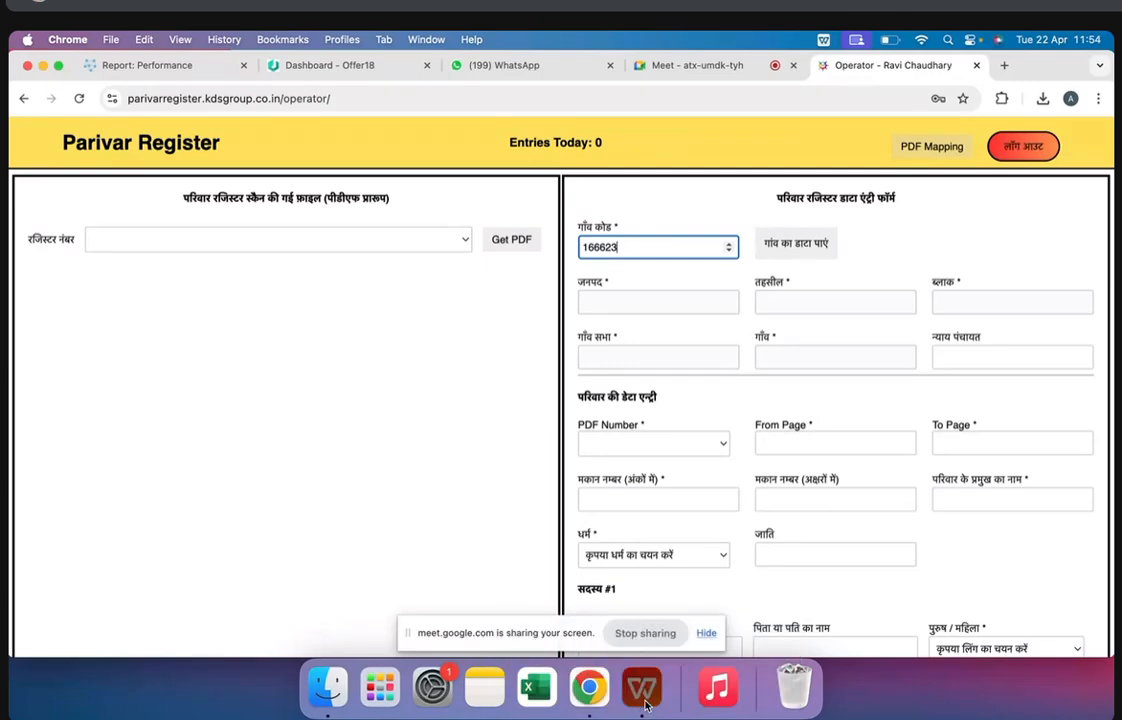
# Switch to report.xlsx in WPS Office and enter an assignee's first name in E66, E65 and E64 beside the village codes
pyautogui.press('super+Tab')
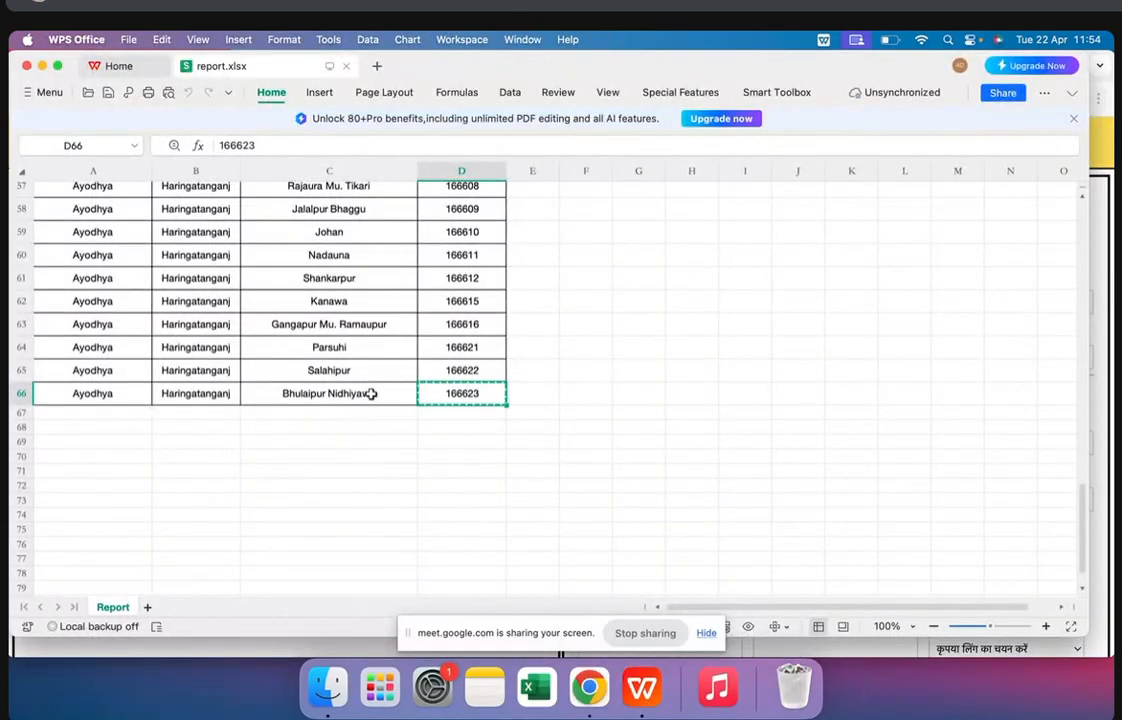
pyautogui.click(533, 404)
pyautogui.write('ravi')
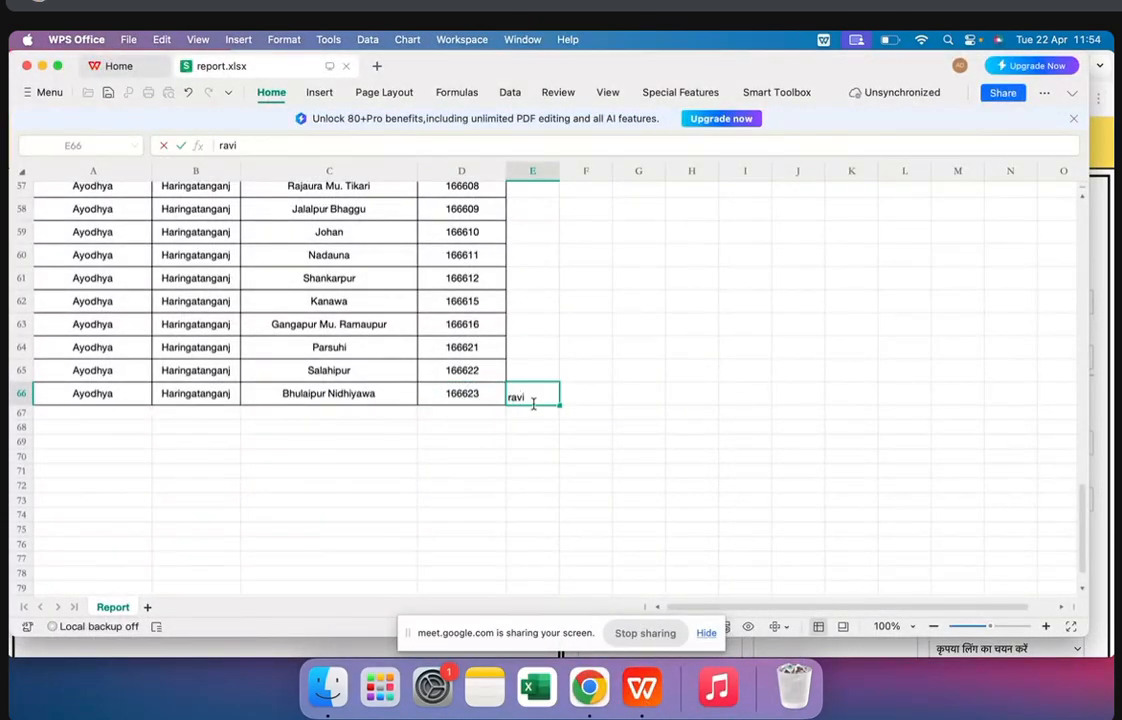
pyautogui.click(529, 368)
pyautogui.write('sunil')
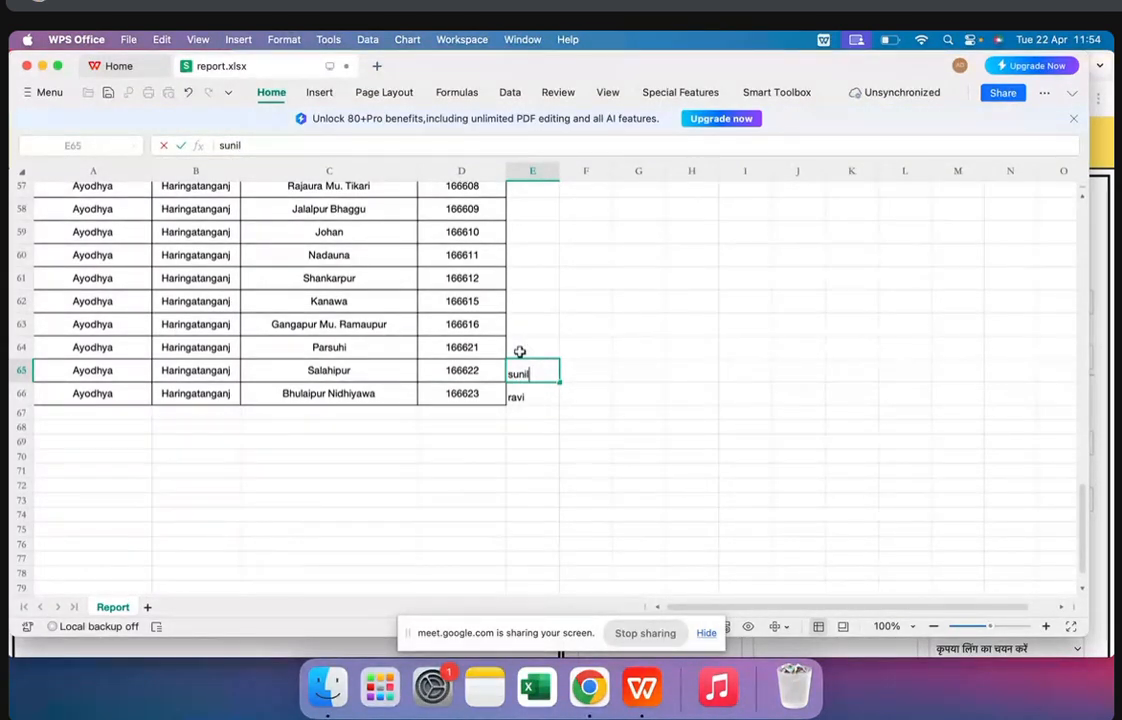
pyautogui.click(519, 351)
pyautogui.write('prashant')
pyautogui.click(526, 397)
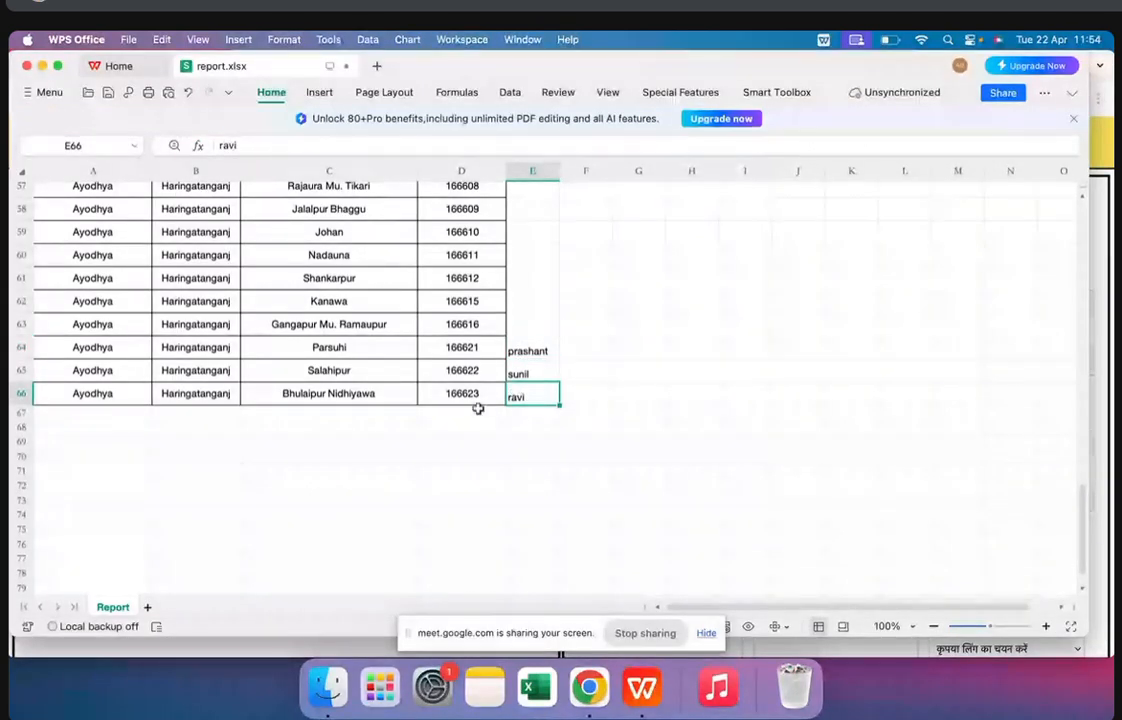
pyautogui.click(480, 398)
# Switch to the Parivar Register page in Chrome and fetch the village data for the entered village code
pyautogui.click(589, 688)
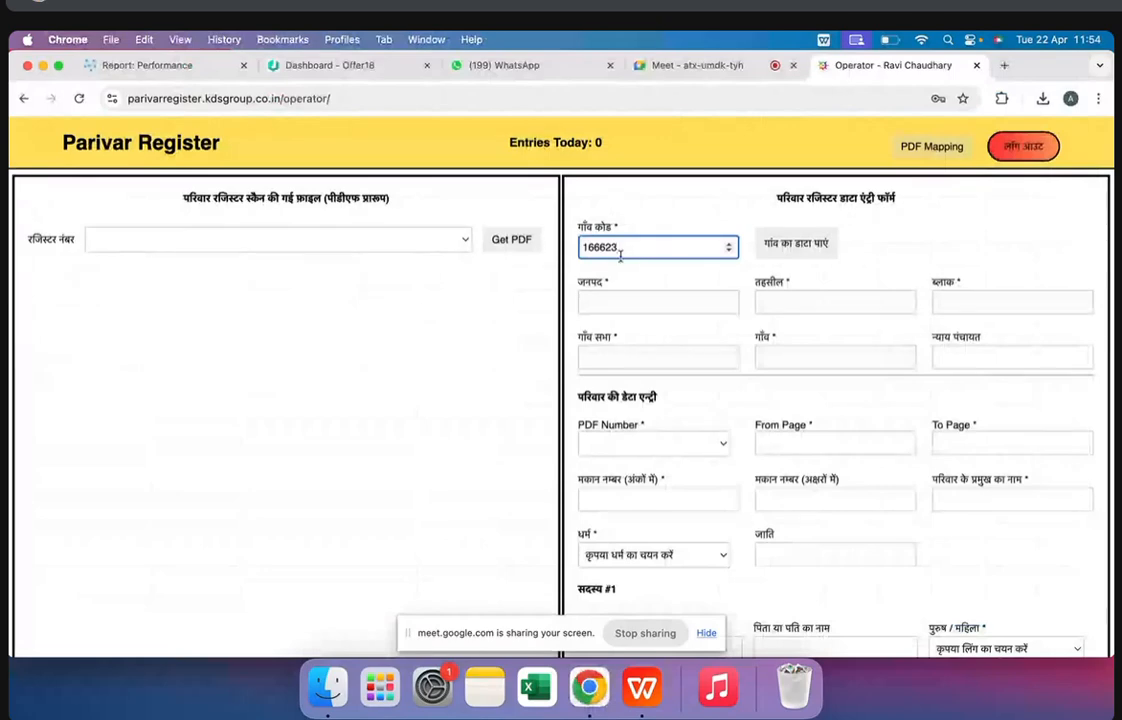
pyautogui.click(780, 241)
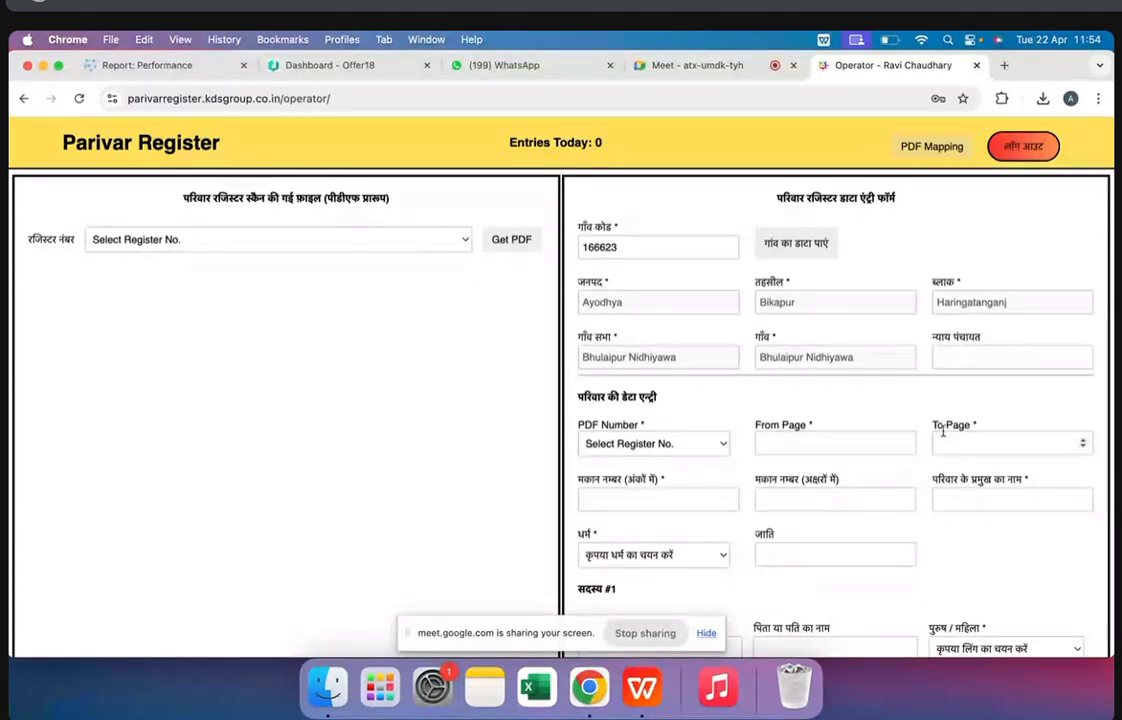
pyautogui.scroll(-5, 942, 432)
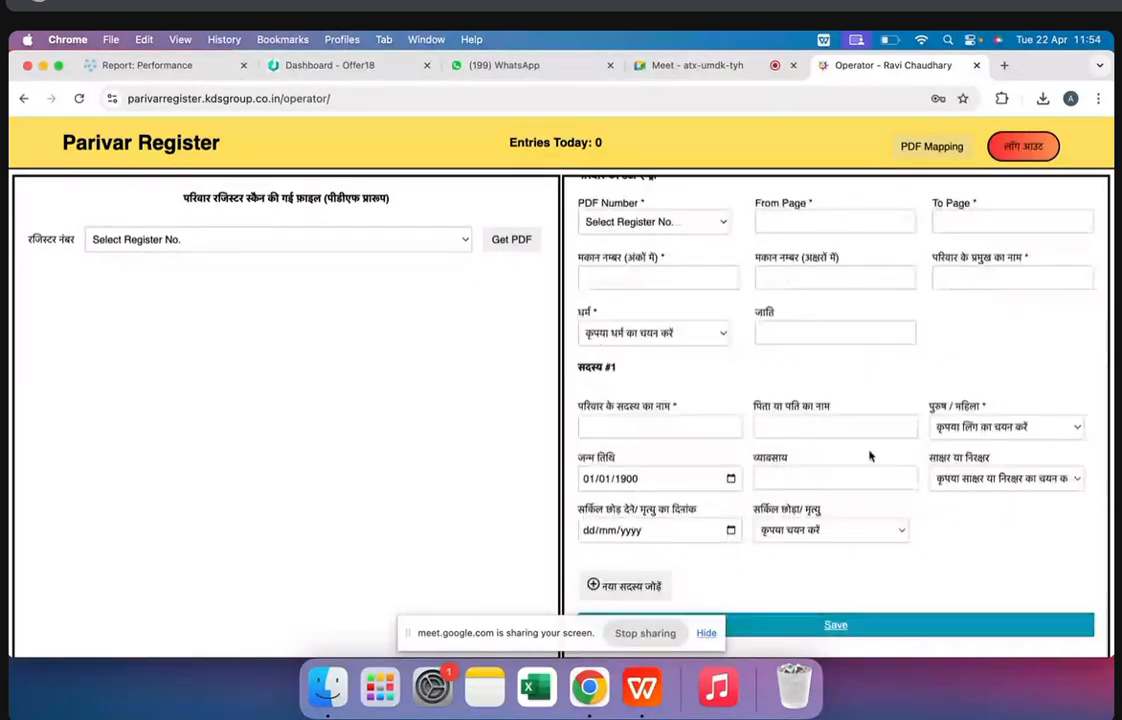
pyautogui.scroll(5, 982, 528)
pyautogui.click(628, 247)
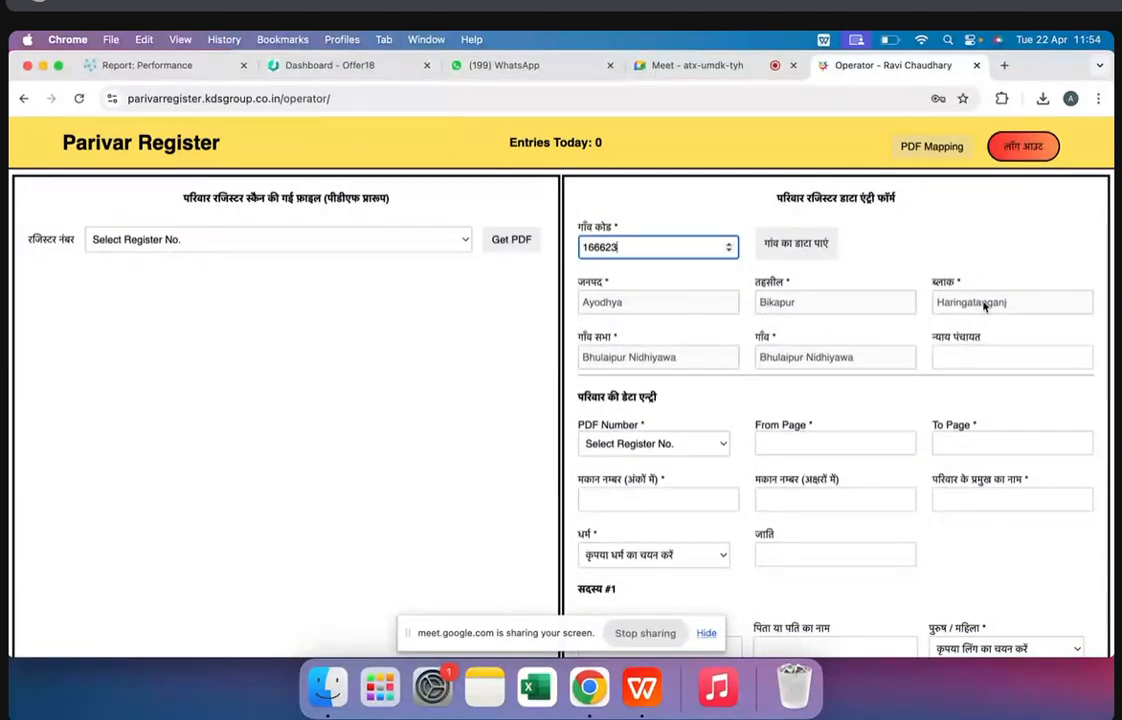
pyautogui.click(375, 240)
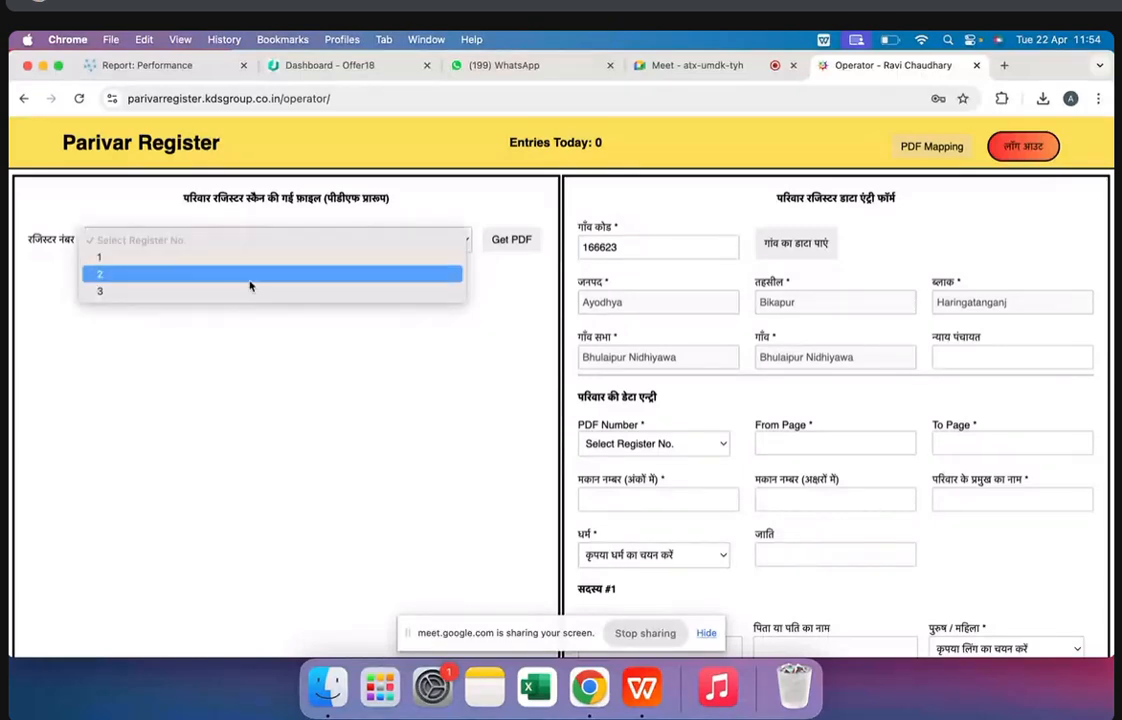
pyautogui.click(281, 370)
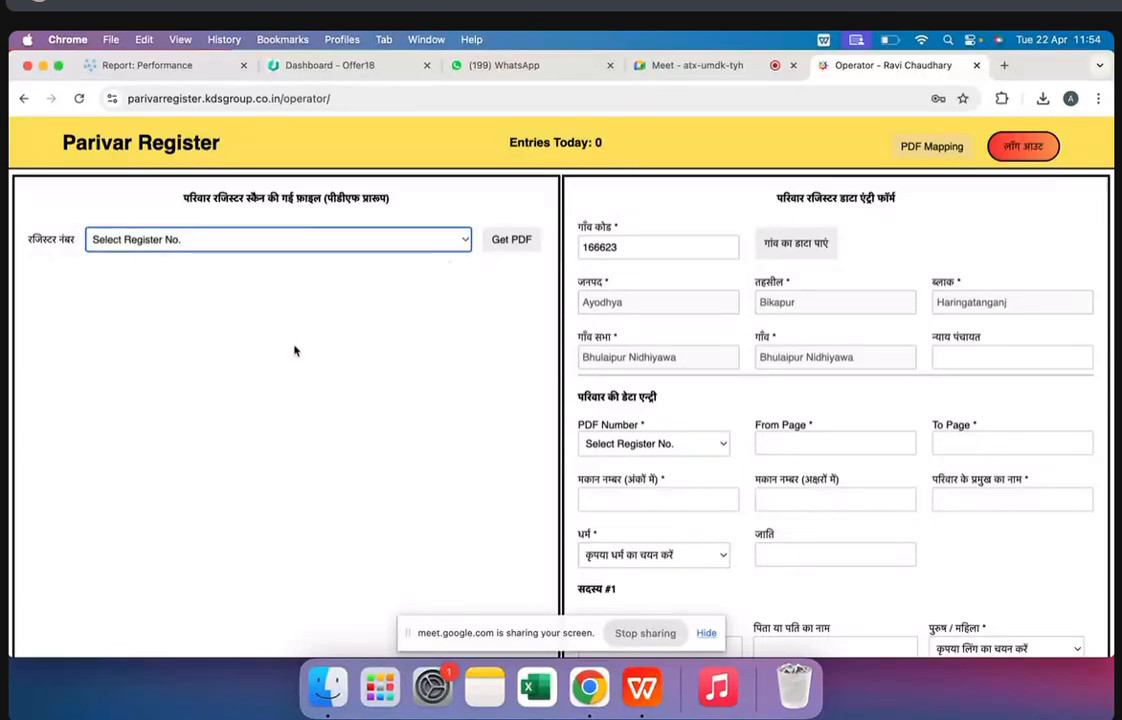
pyautogui.click(290, 240)
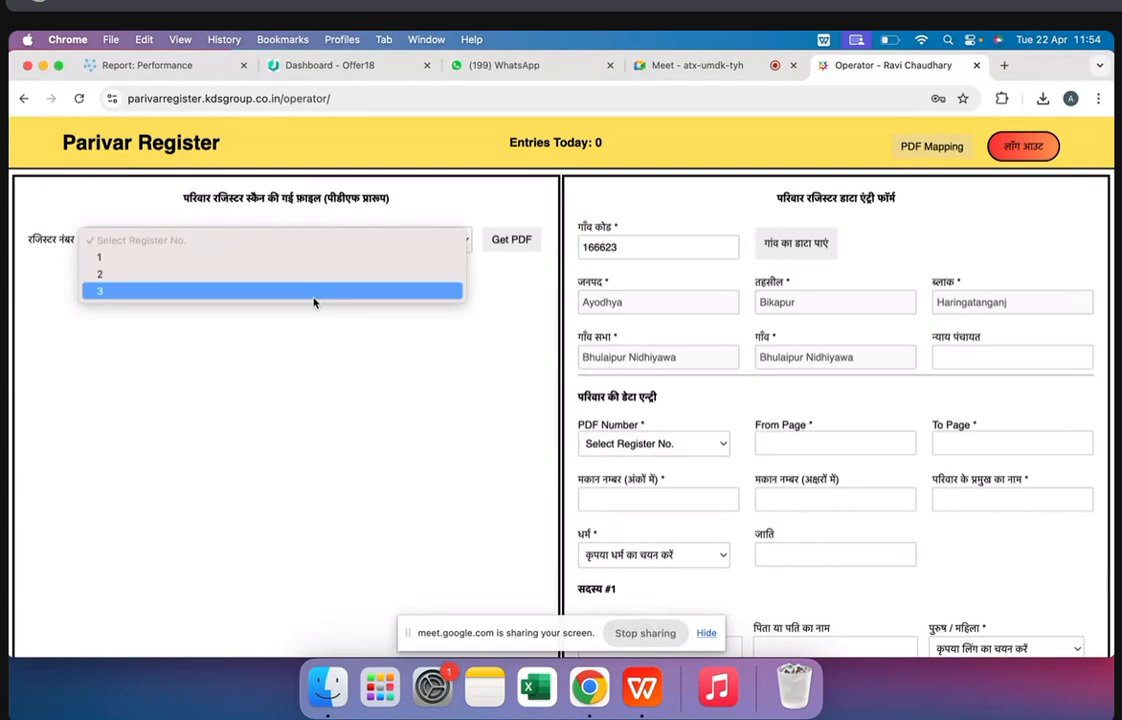
pyautogui.click(708, 246)
pyautogui.click(371, 242)
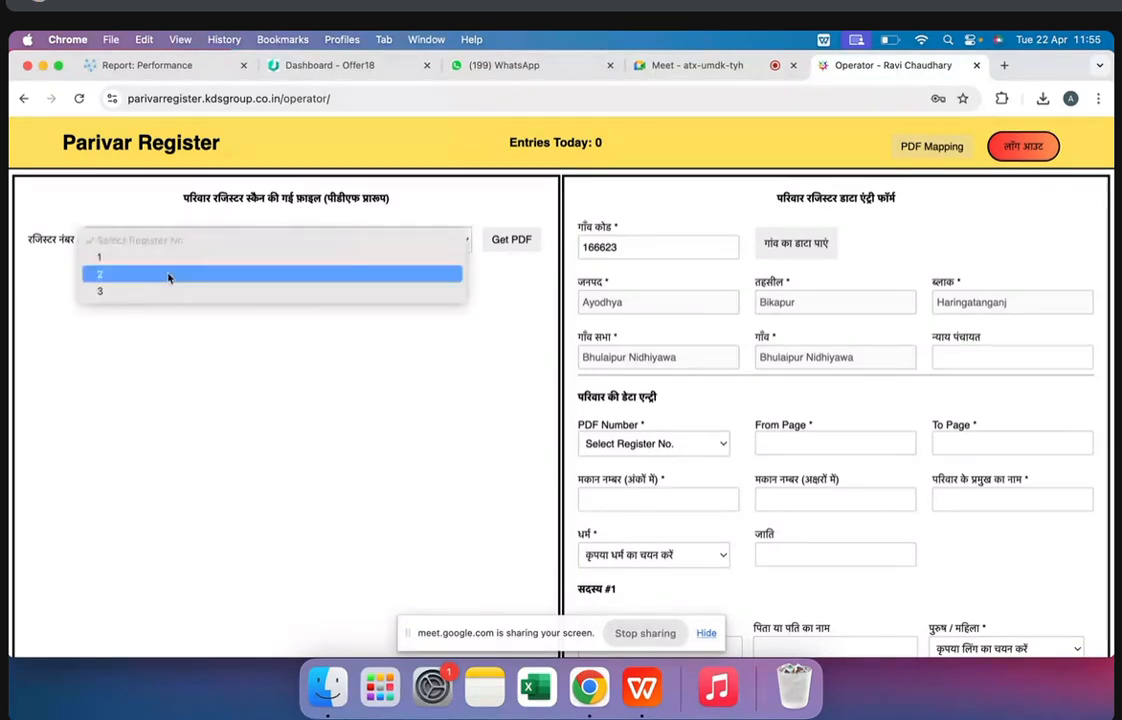
pyautogui.click(616, 247)
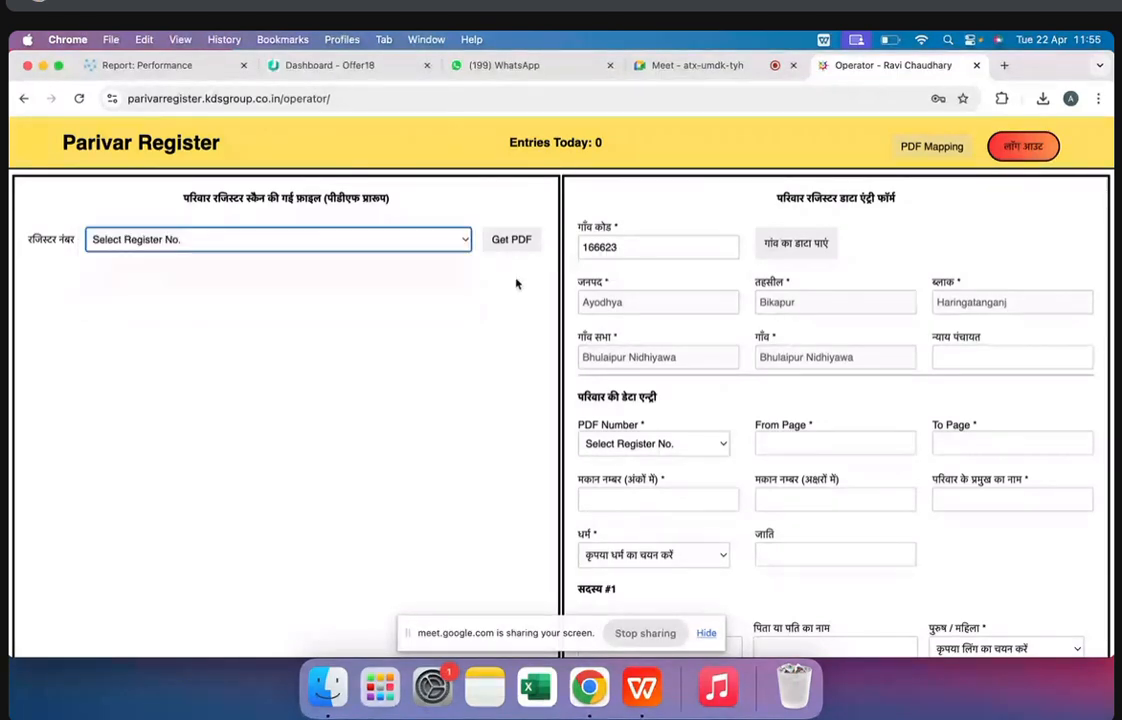
# Select register number 1 for the village and load its scanned PDF
pyautogui.click(270, 240)
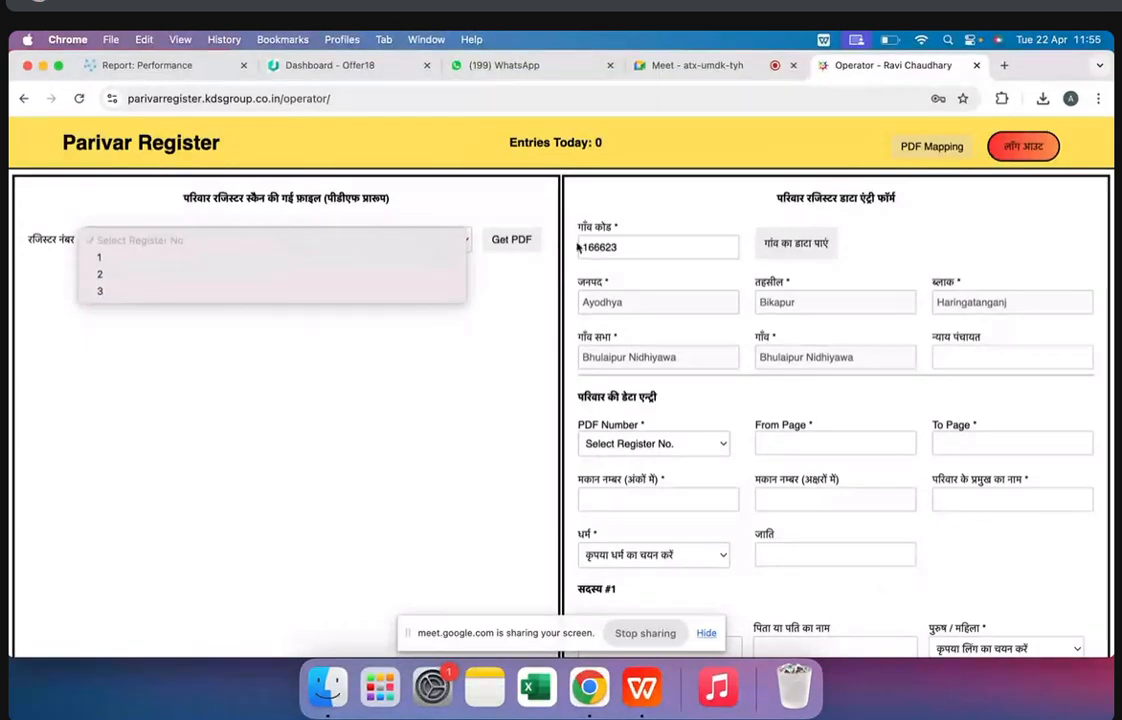
pyautogui.click(229, 258)
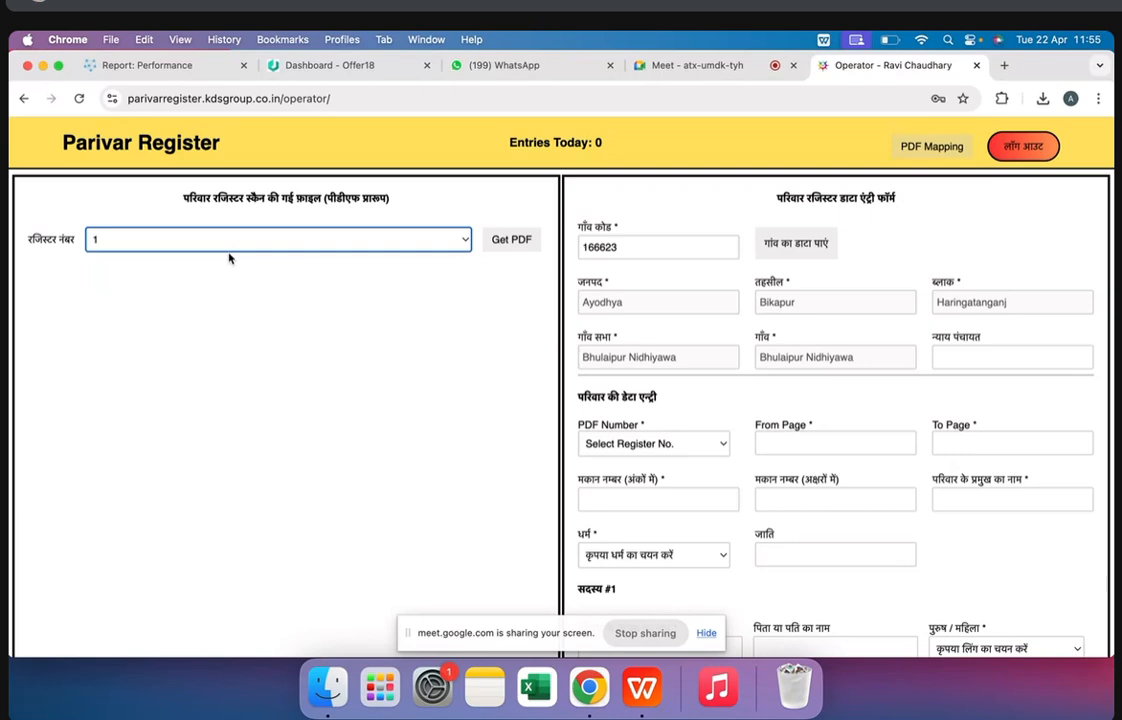
pyautogui.click(512, 240)
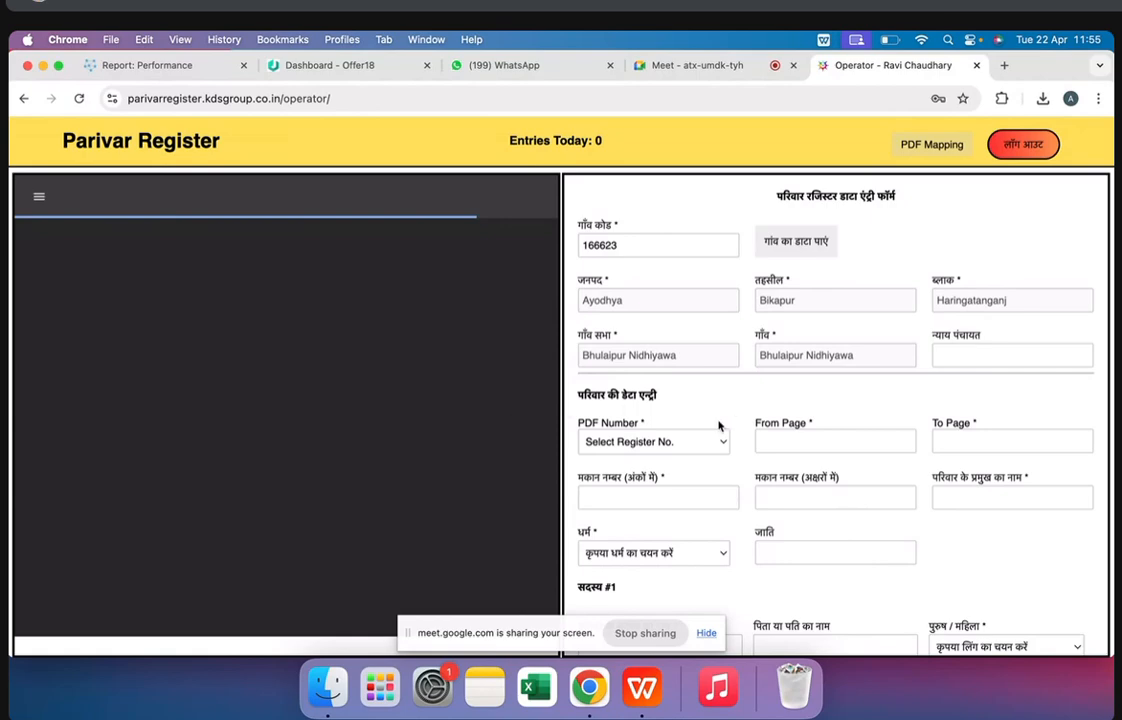
pyautogui.scroll(-5, 718, 425)
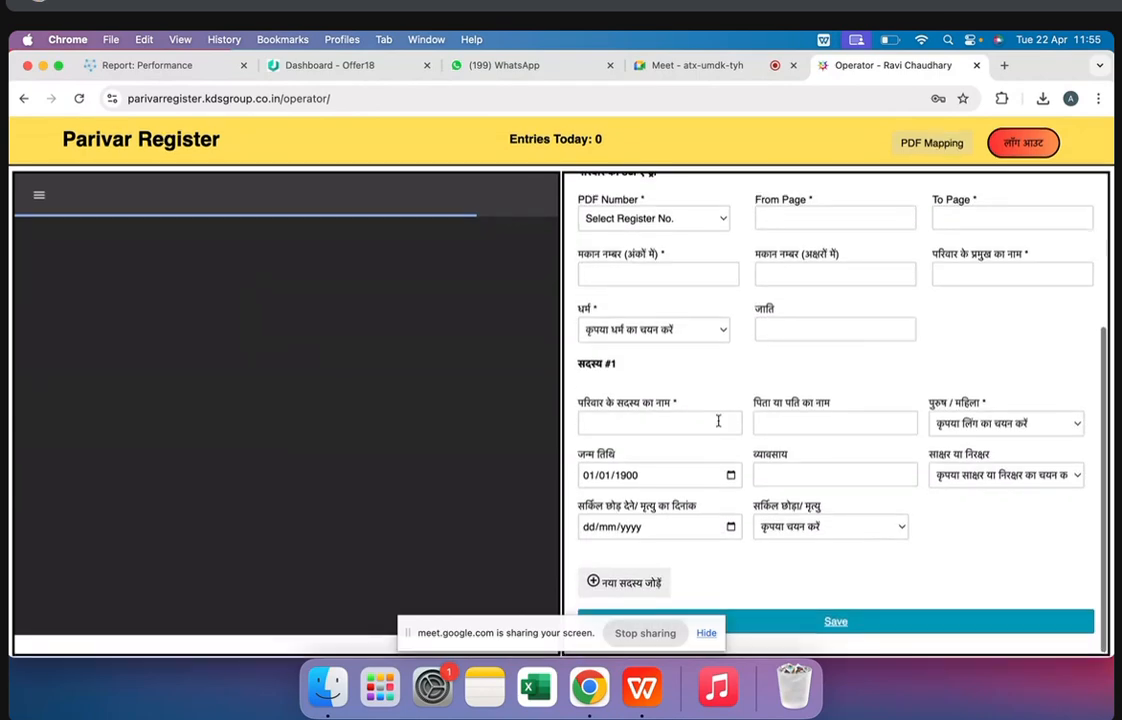
pyautogui.scroll(2, 438, 238)
pyautogui.scroll(-2, 376, 371)
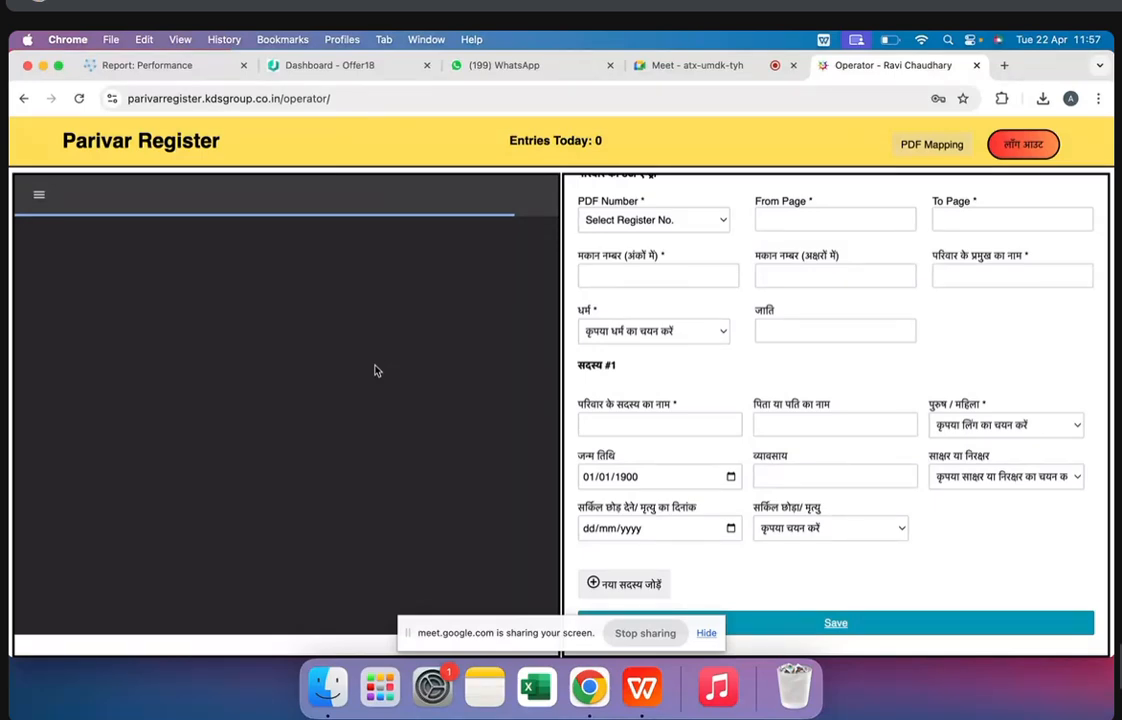
pyautogui.scroll(2, 418, 297)
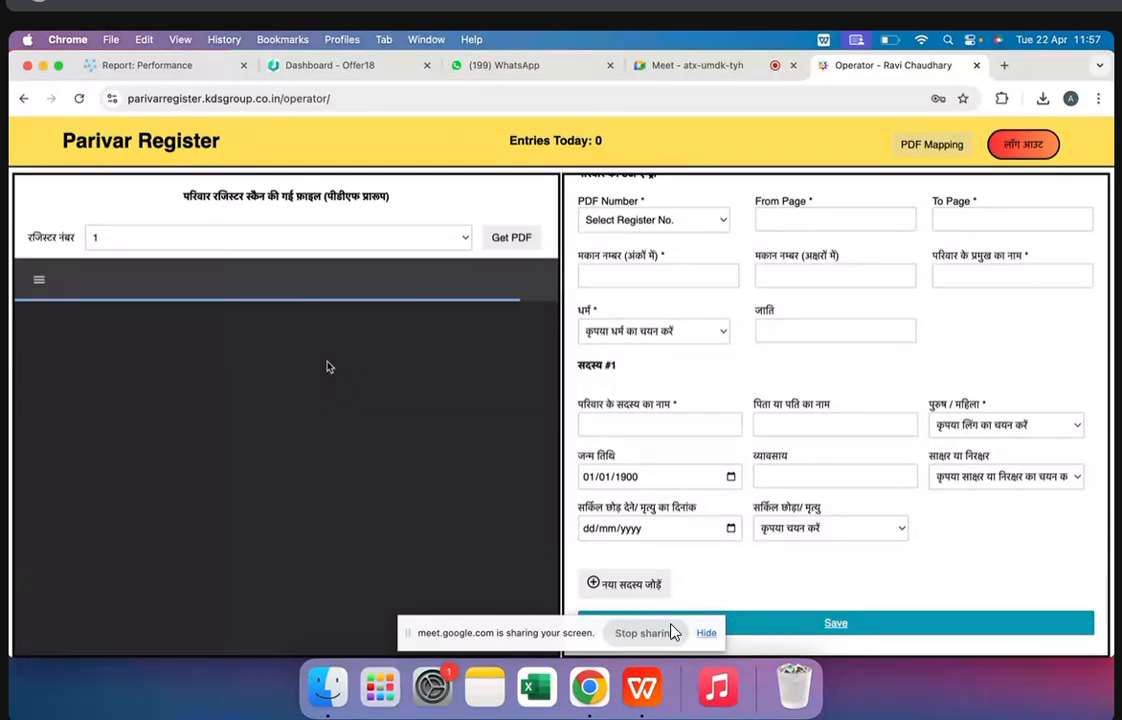
pyautogui.scroll(-2, 445, 412)
pyautogui.scroll(2, 445, 412)
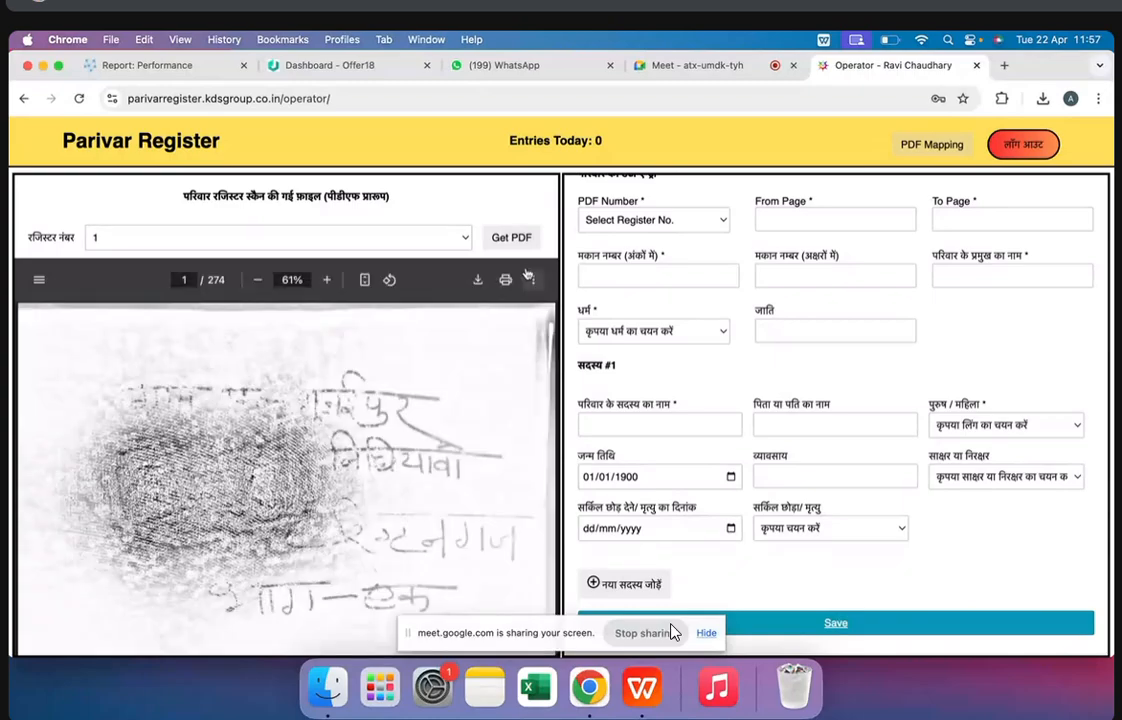
# Page through the scanned register from its cover past the index to the first family record on page 13
pyautogui.scroll(-10, 379, 495)
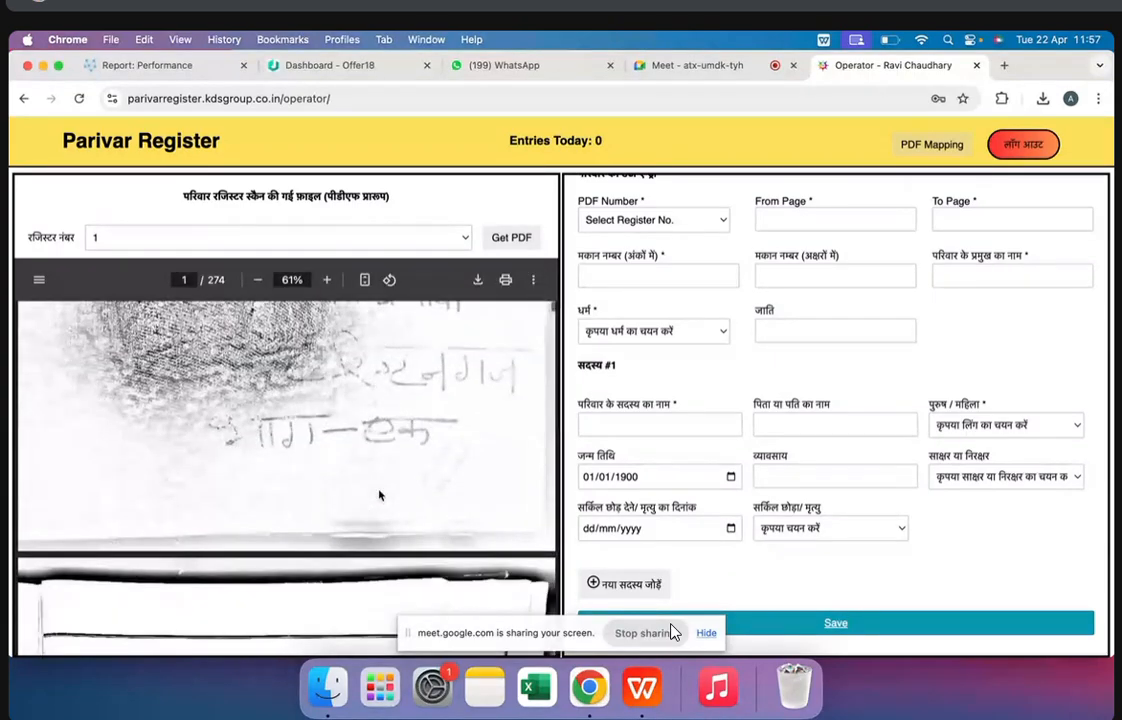
pyautogui.scroll(-8, 379, 495)
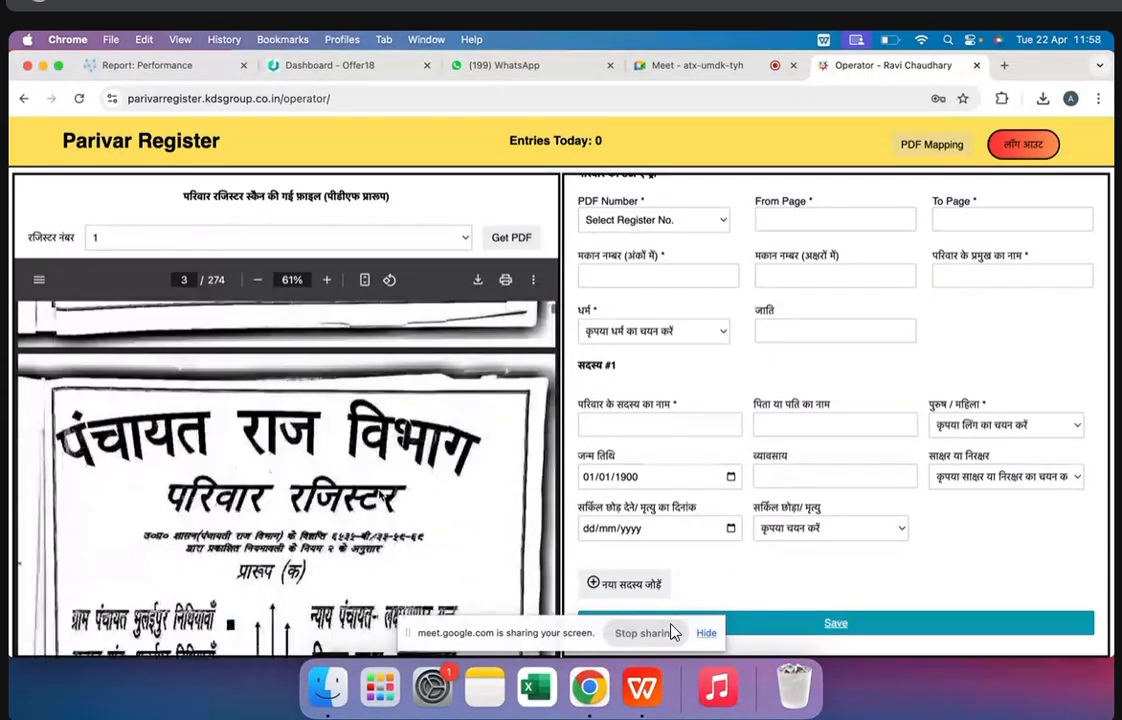
pyautogui.scroll(-3, 379, 495)
pyautogui.scroll(-5, 379, 495)
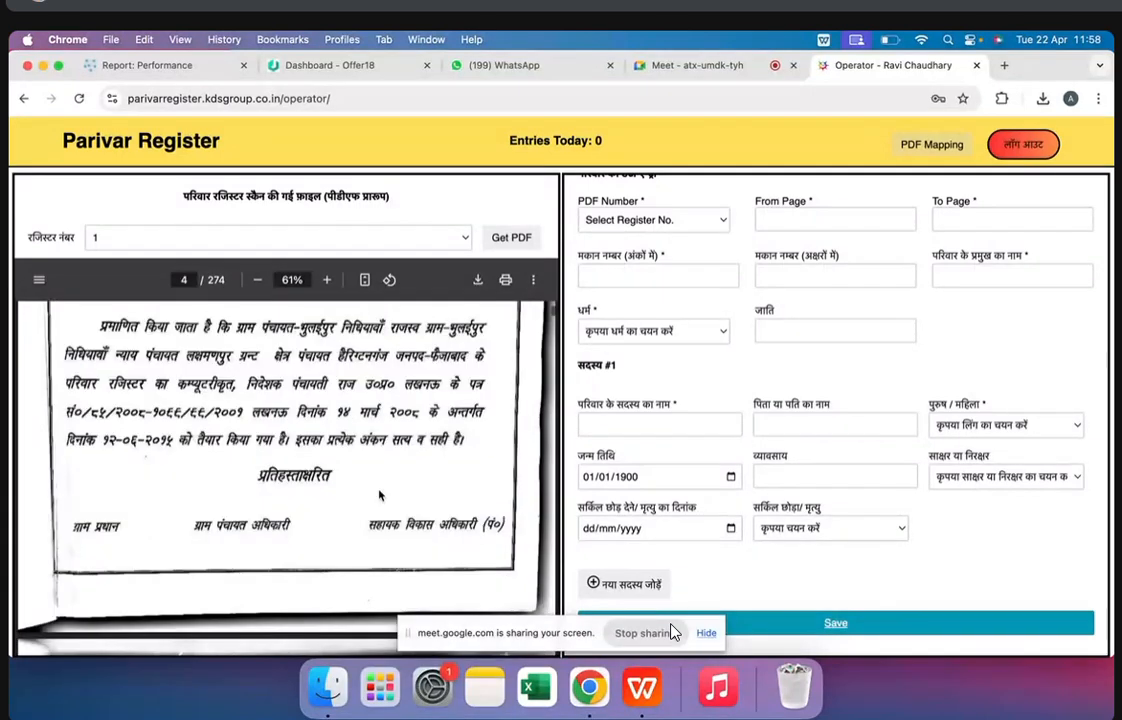
pyautogui.scroll(-20, 379, 495)
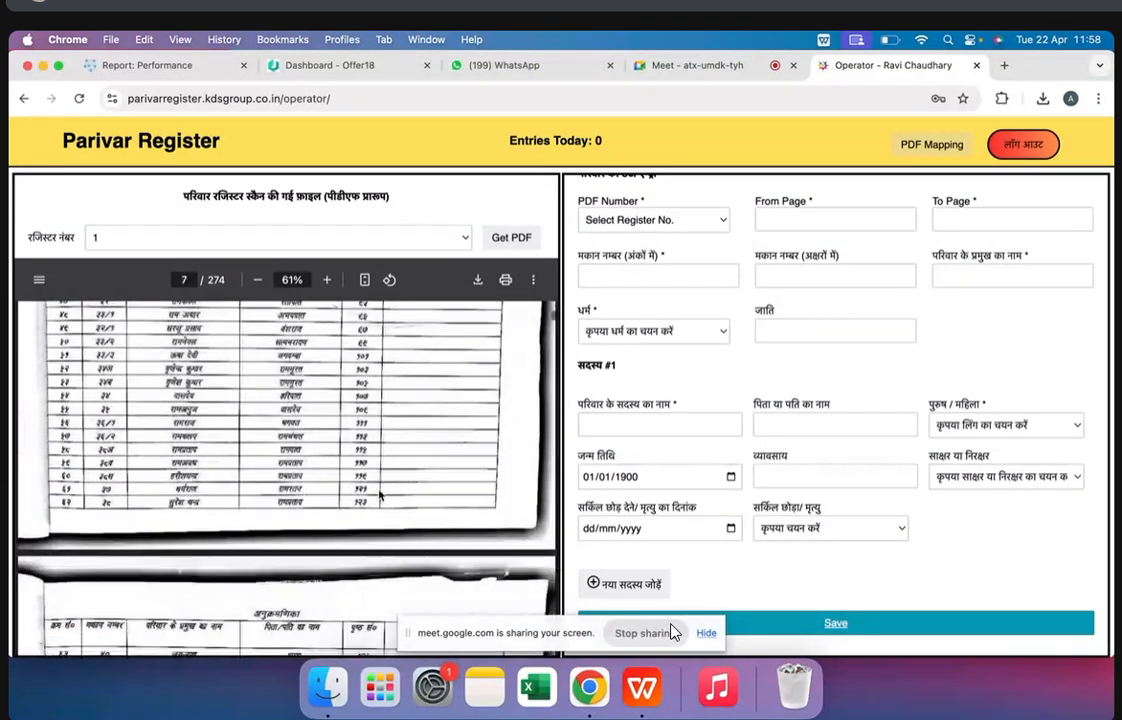
pyautogui.scroll(-8, 379, 495)
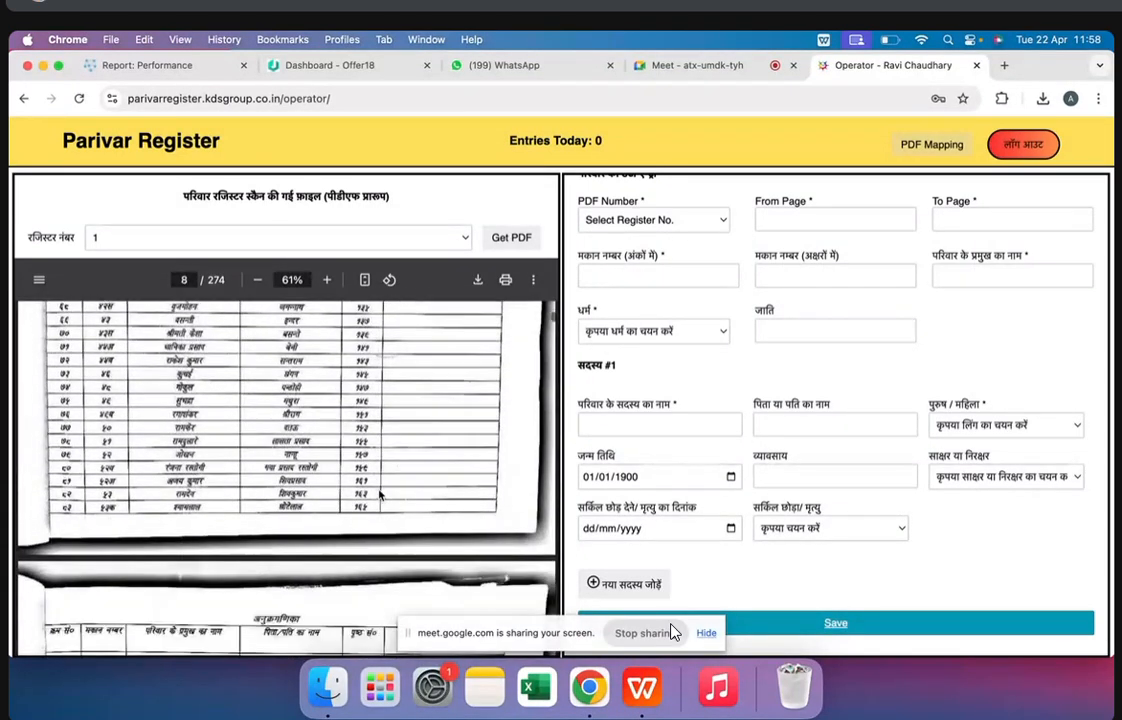
pyautogui.scroll(-8, 379, 495)
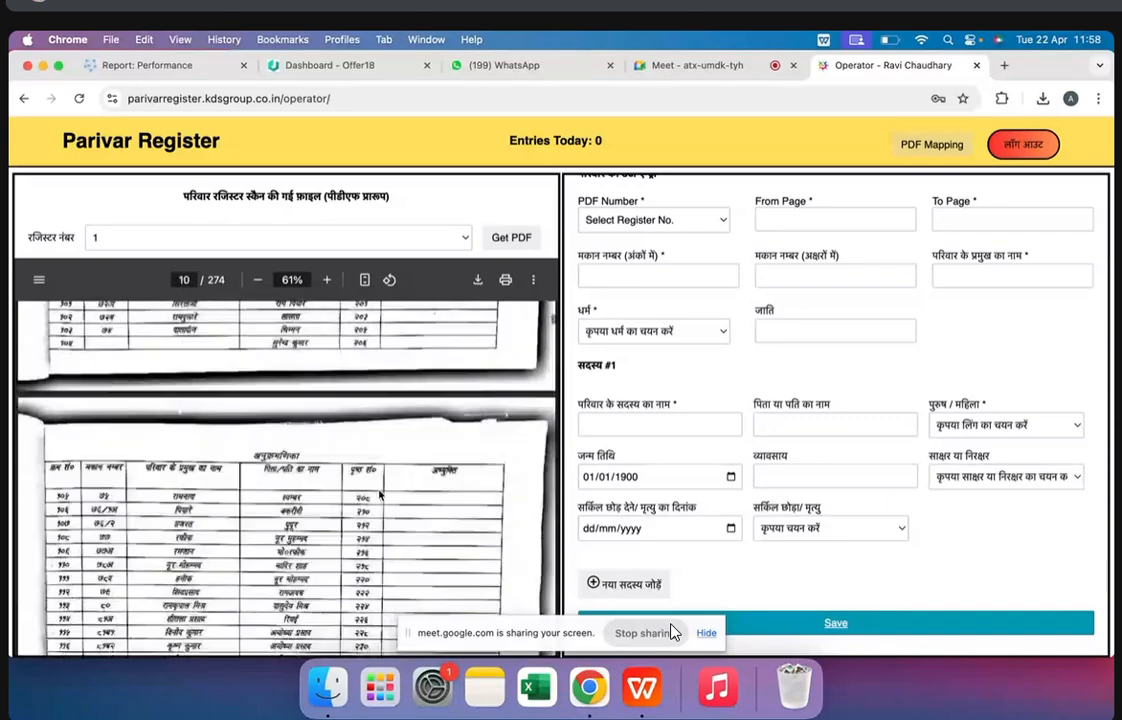
pyautogui.scroll(-8, 379, 495)
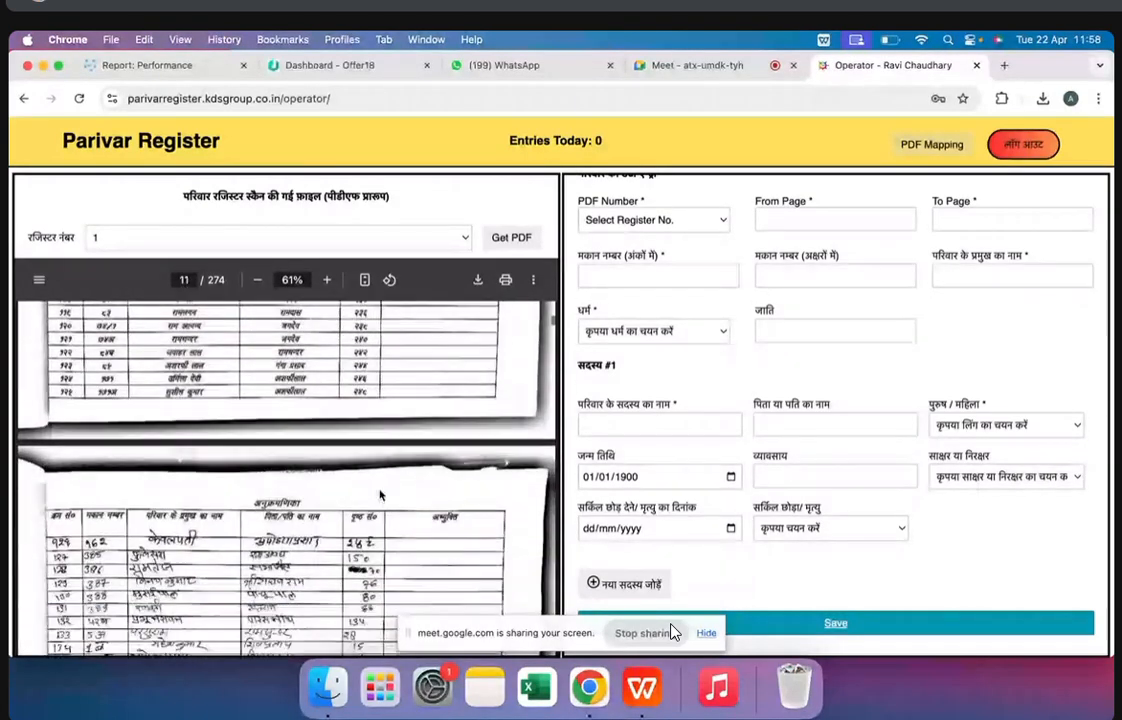
pyautogui.scroll(-6, 381, 495)
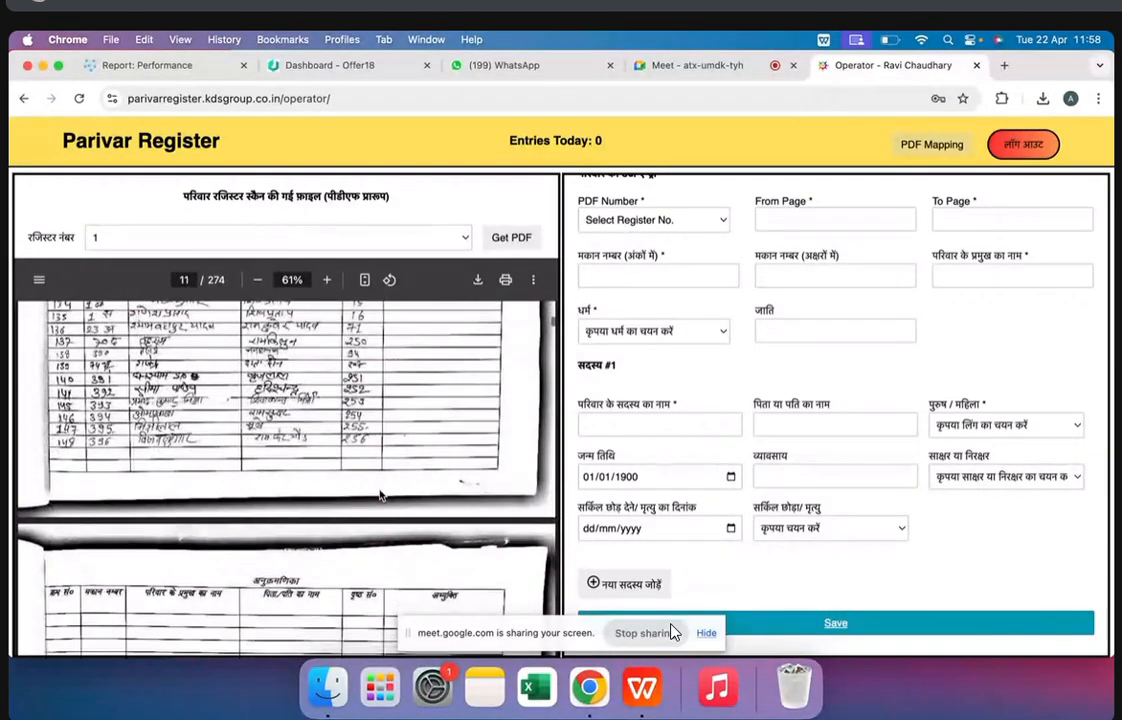
pyautogui.scroll(-10, 420, 420)
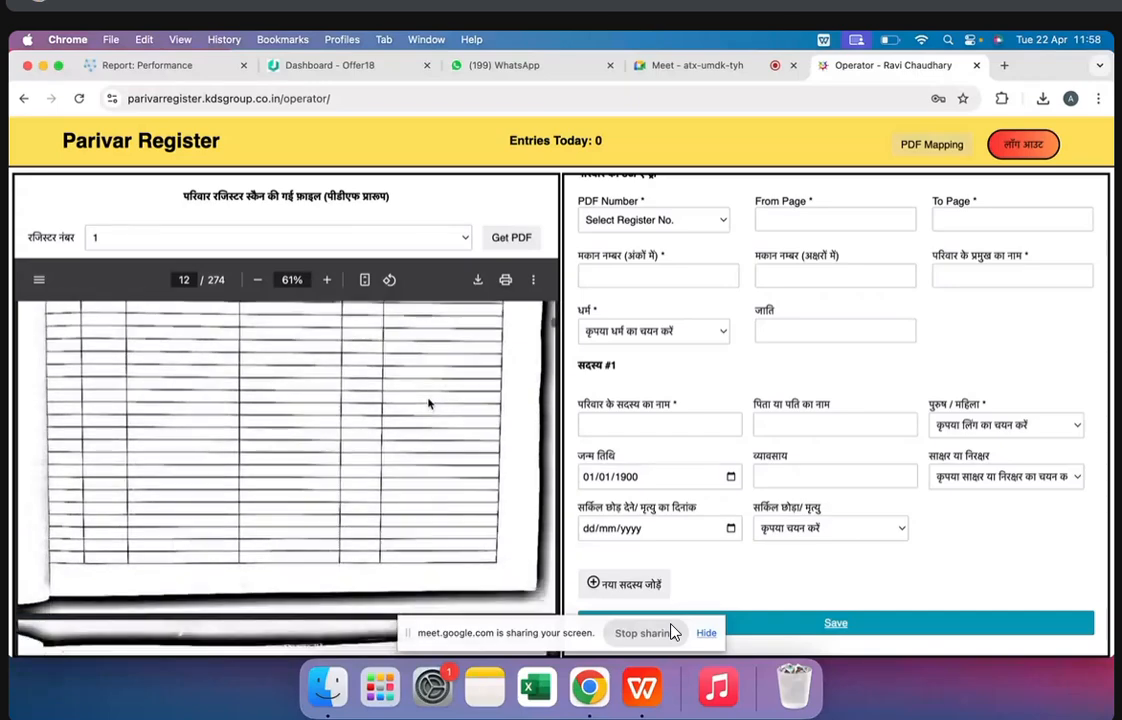
pyautogui.scroll(-4, 428, 403)
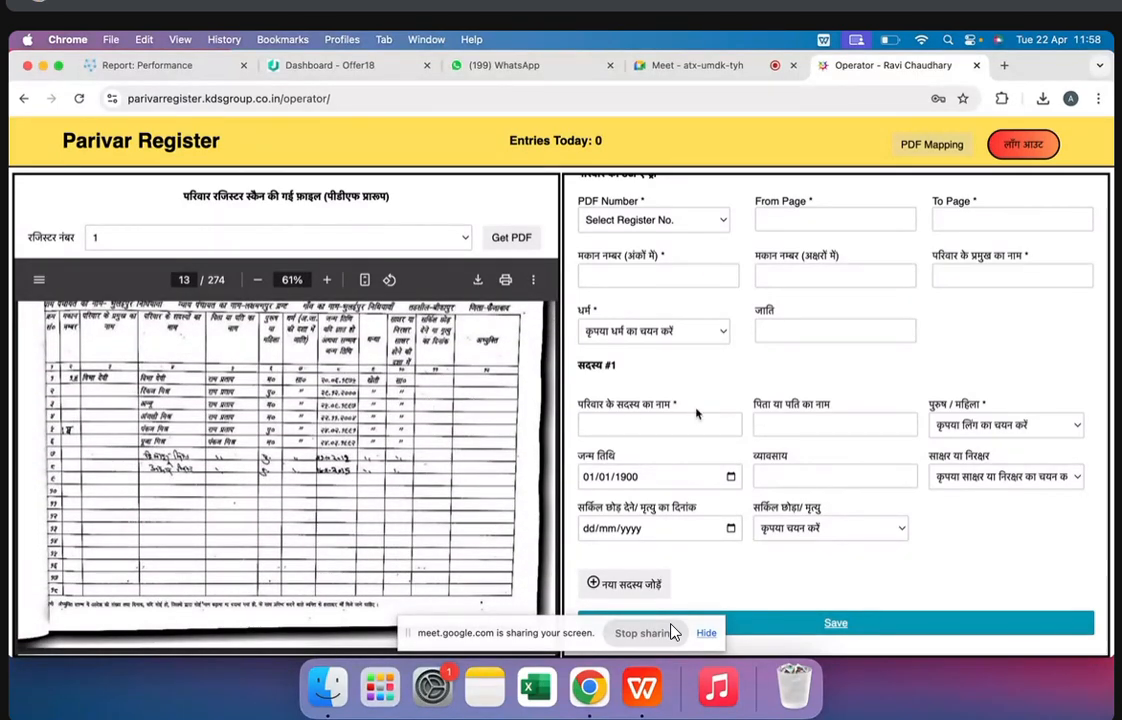
pyautogui.scroll(3, 690, 410)
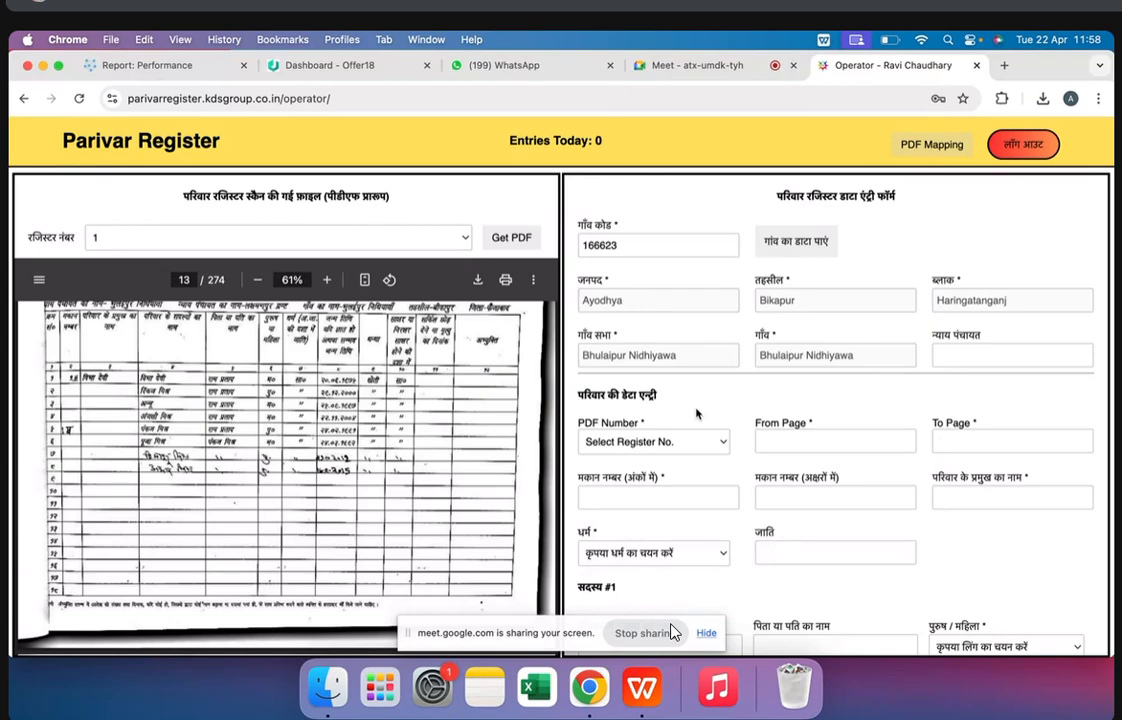
# Check the Google Meet call and return to the first page of the scanned register in Parivar Register
pyautogui.click(675, 66)
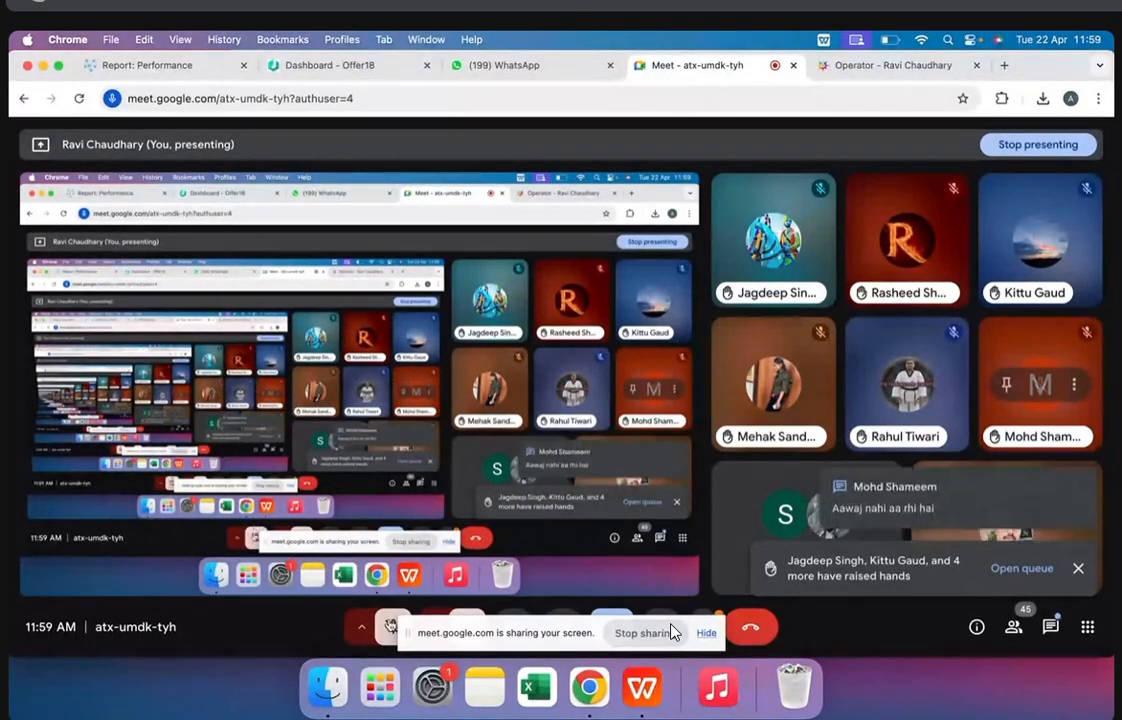
pyautogui.click(920, 67)
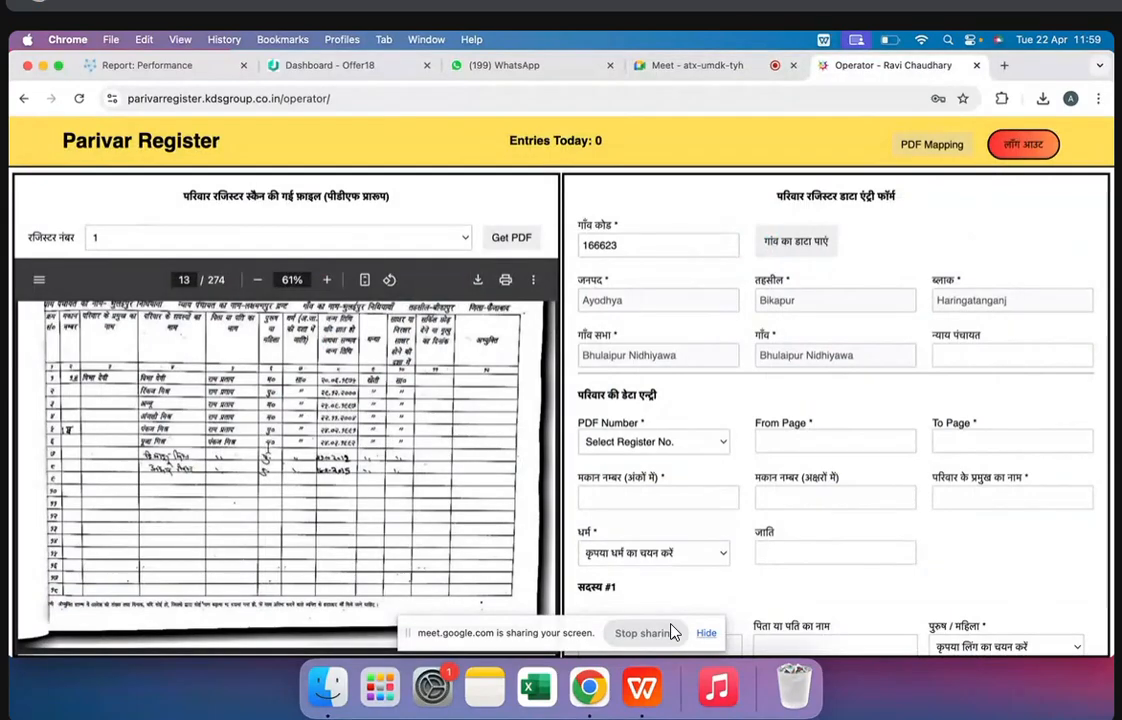
pyautogui.scroll(20, 131, 391)
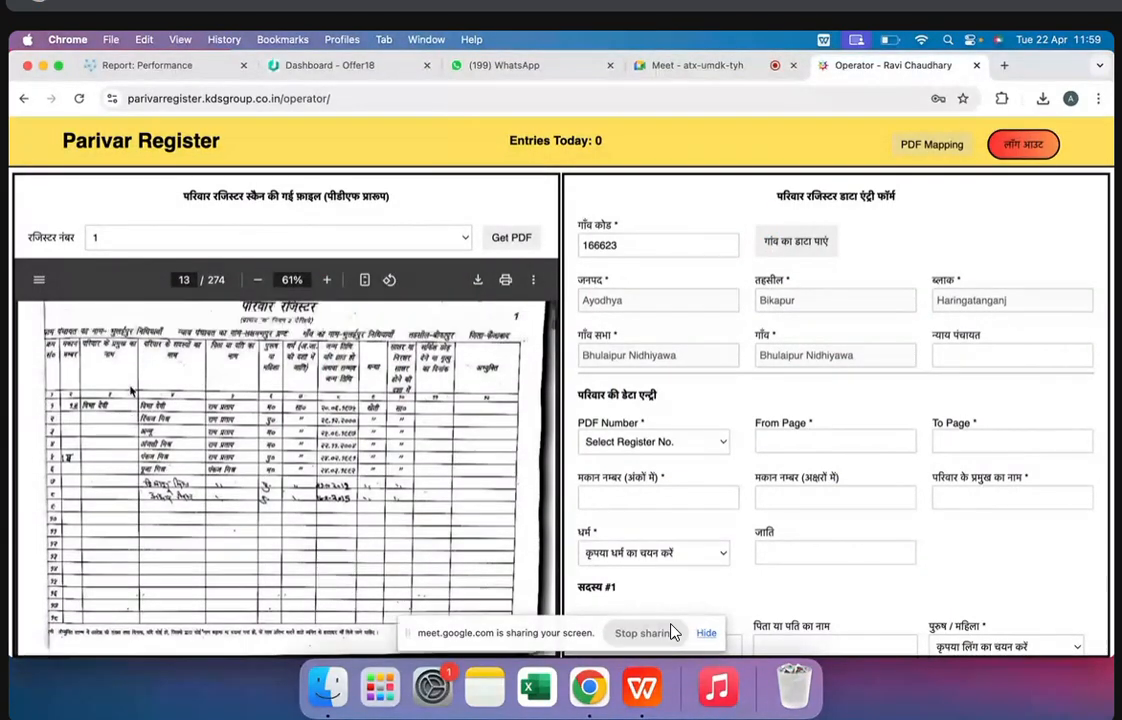
pyautogui.scroll(20, 131, 391)
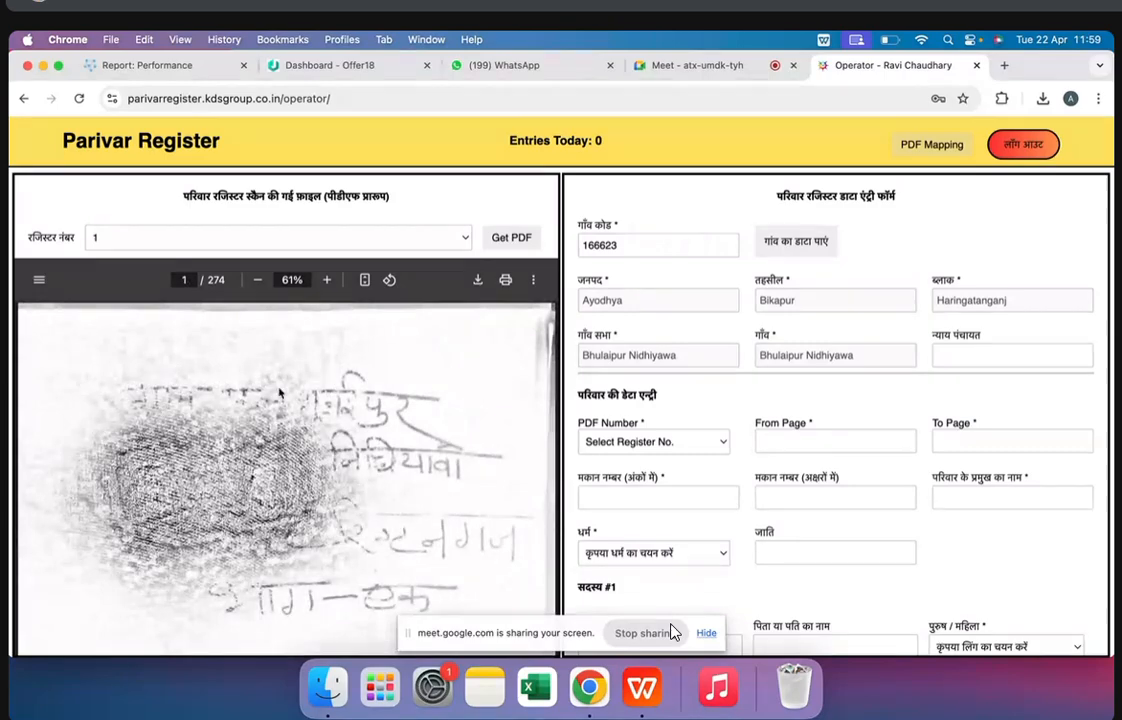
# Review the register's opening title and certificate pages and the index of household heads on page 5
pyautogui.scroll(-5, 131, 391)
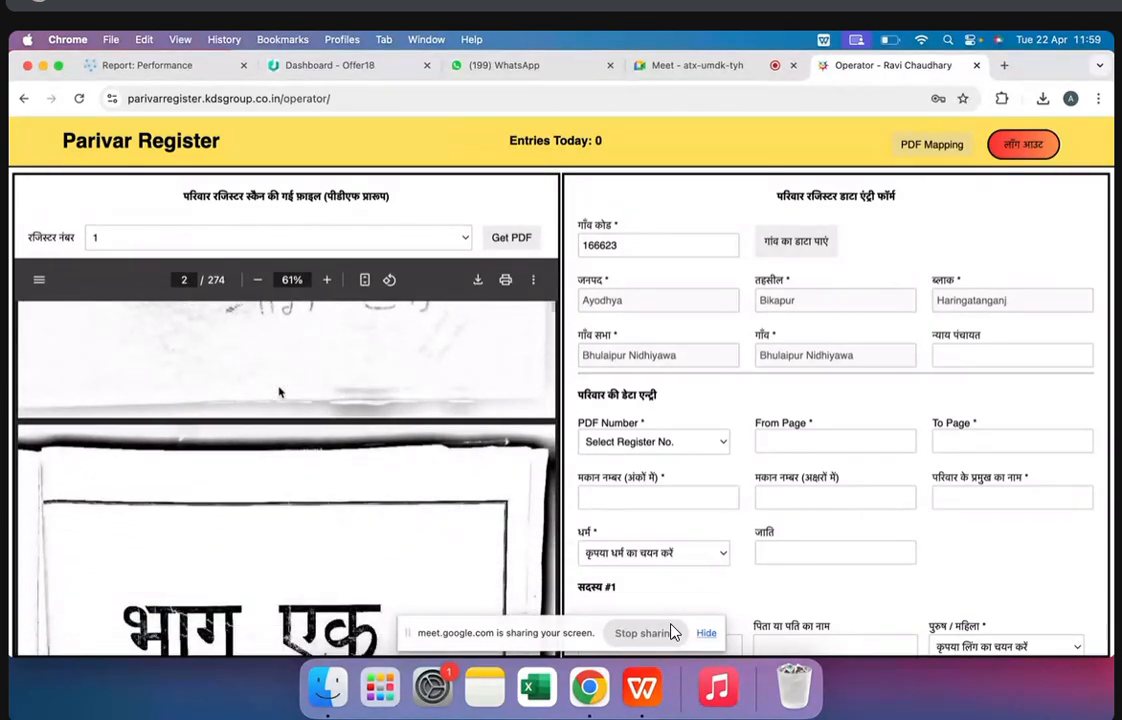
pyautogui.scroll(3, 280, 392)
pyautogui.scroll(-10, 280, 392)
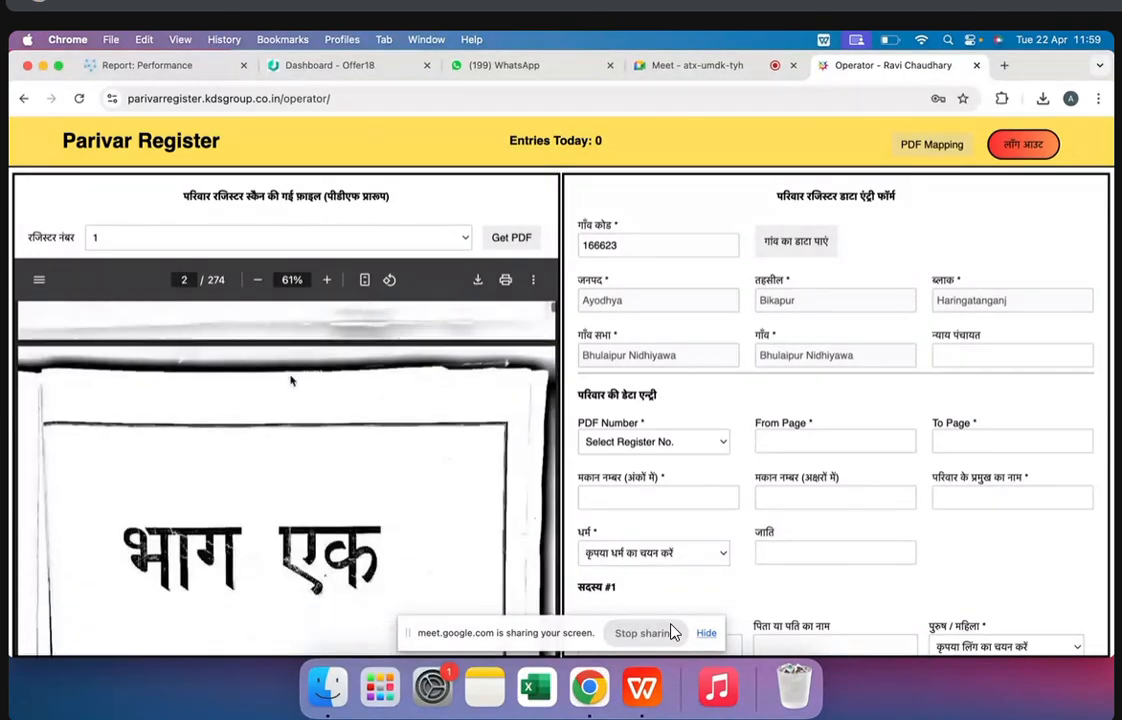
pyautogui.scroll(-10, 291, 380)
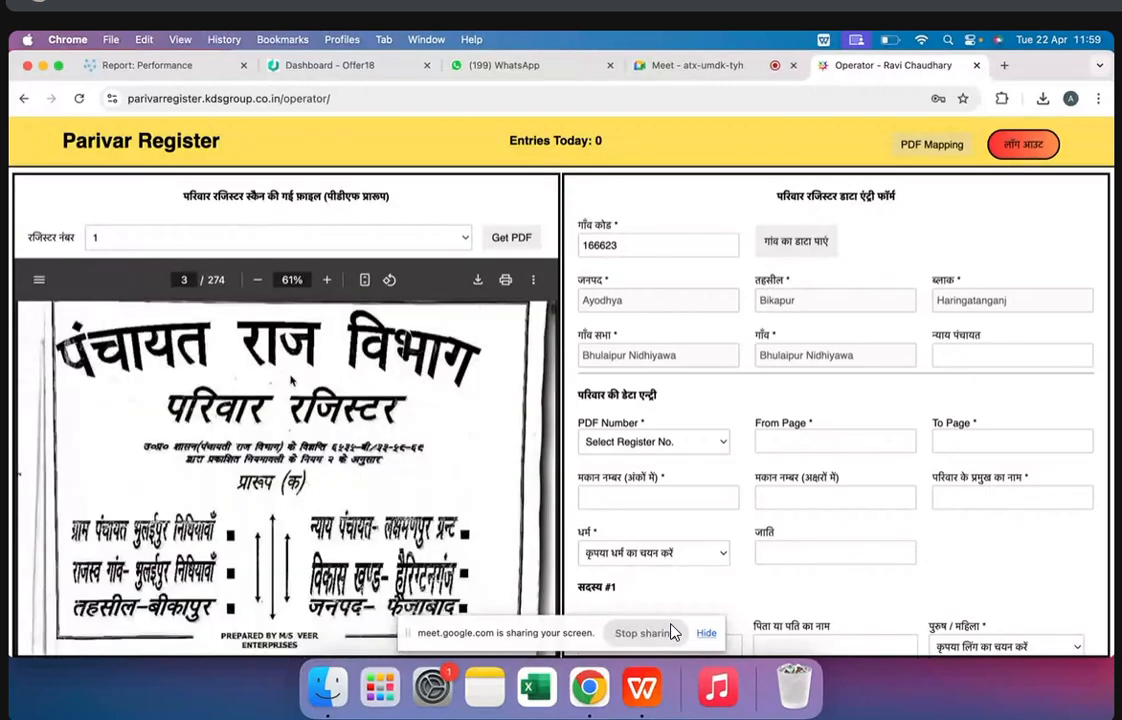
pyautogui.scroll(-8, 240, 535)
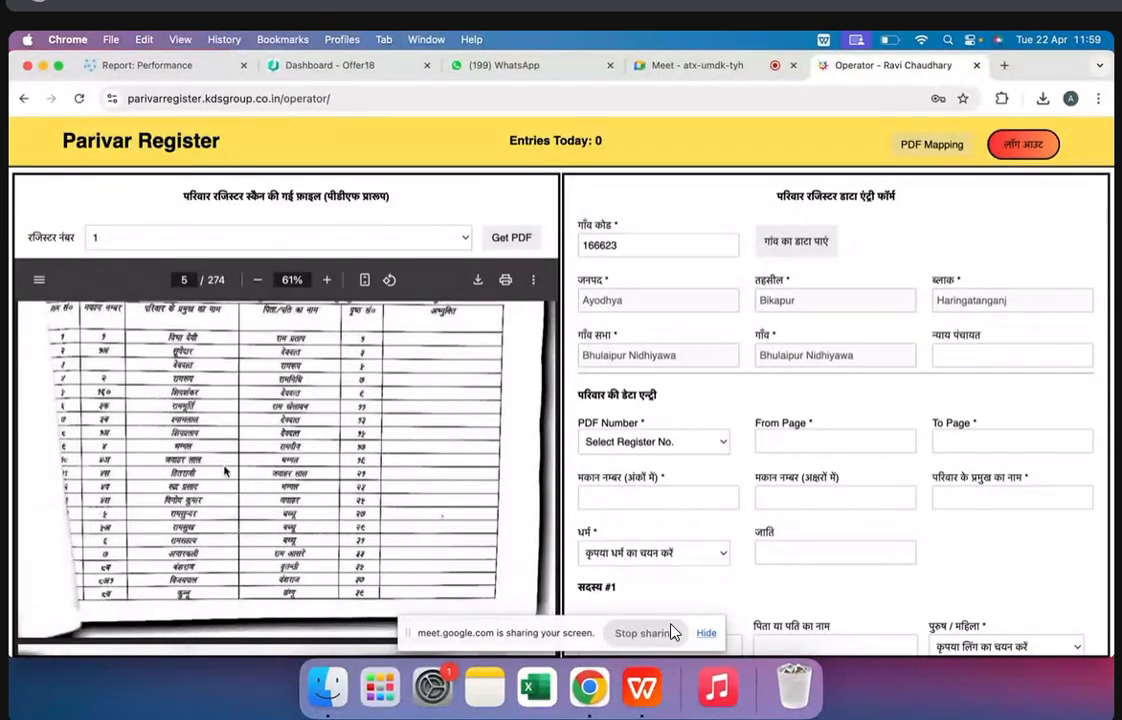
pyautogui.scroll(2, 200, 410)
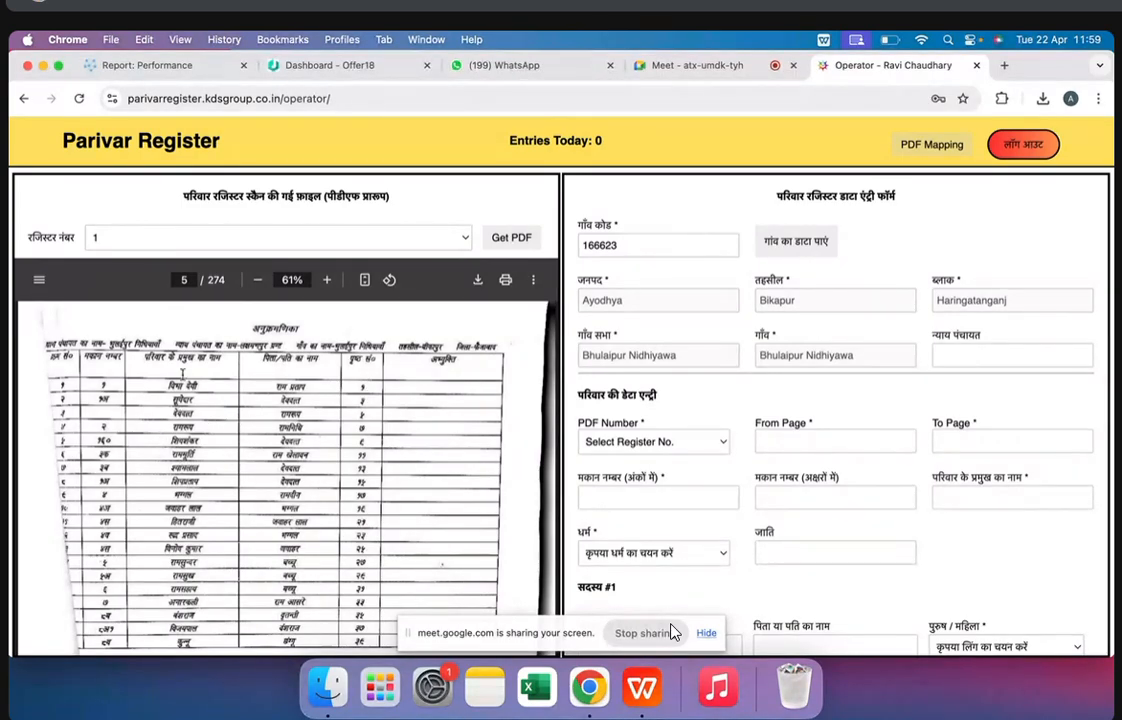
pyautogui.scroll(-3, 175, 483)
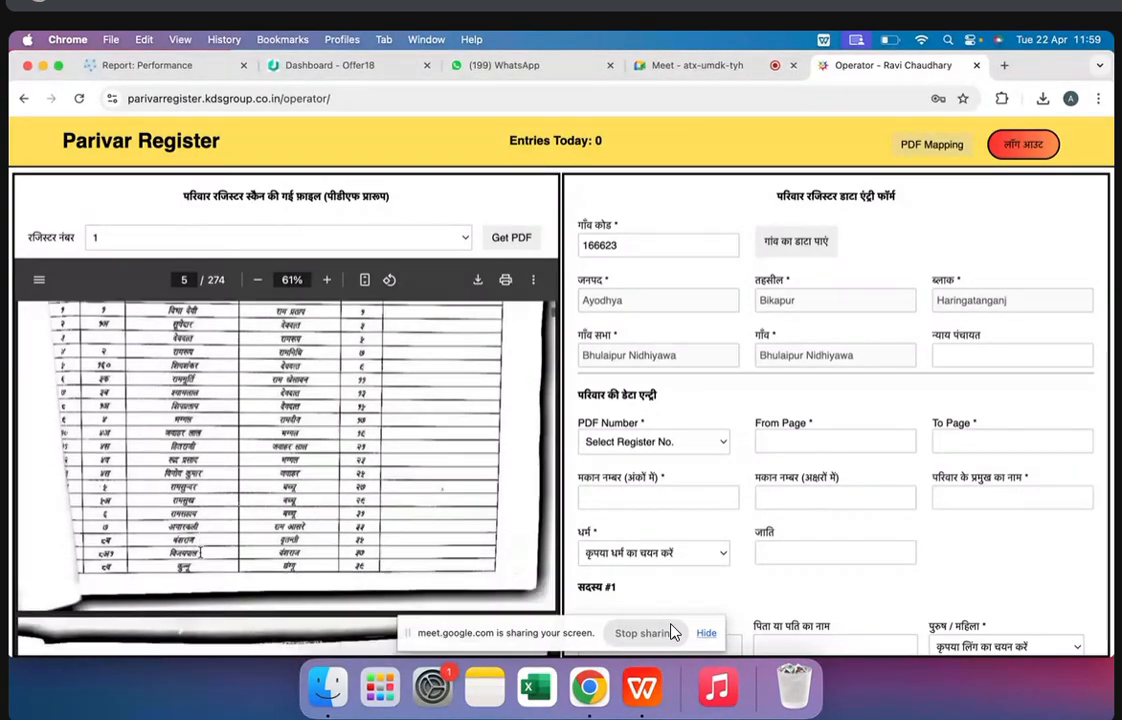
pyautogui.scroll(3, 229, 445)
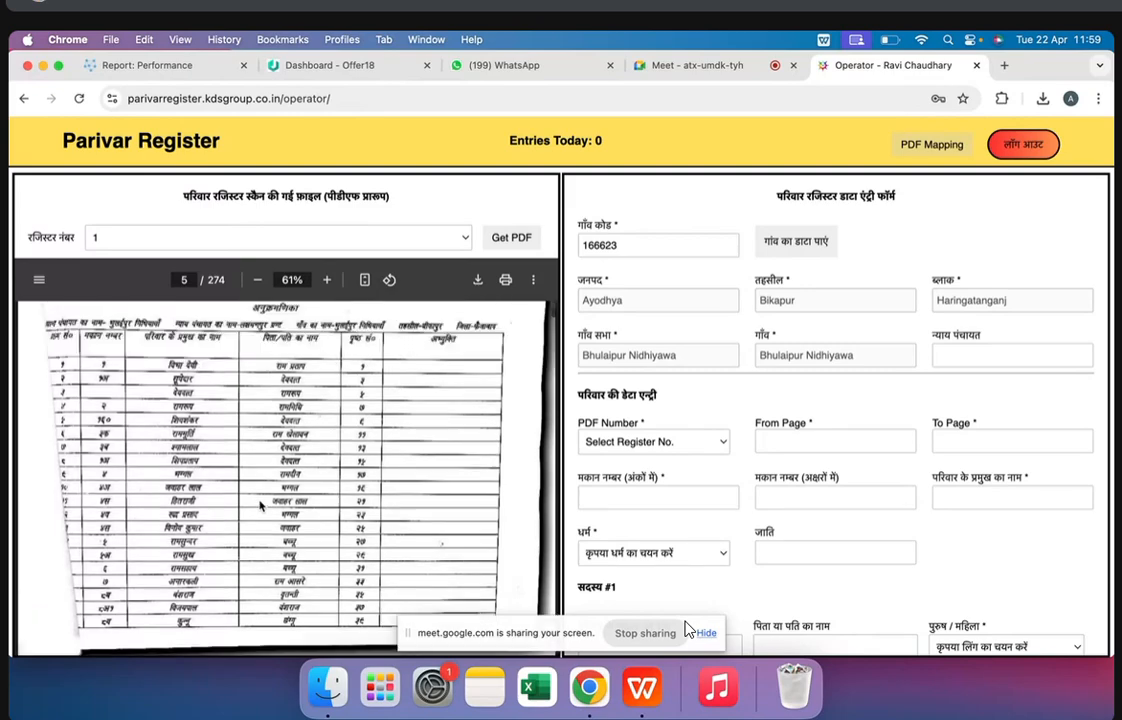
# Examine the remaining index pages and the first family's member table on page 13 of the scan
pyautogui.scroll(-15, 240, 444)
pyautogui.scroll(-8, 238, 444)
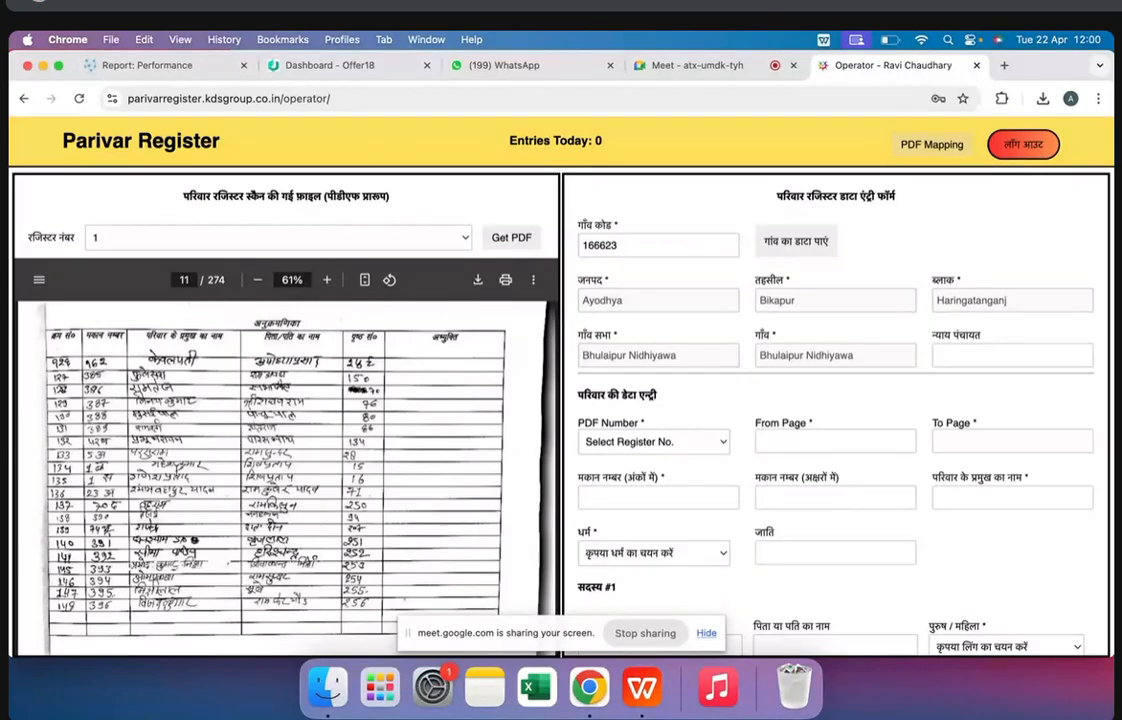
pyautogui.scroll(-2, 187, 533)
pyautogui.scroll(-3, 187, 533)
pyautogui.scroll(-3, 200, 515)
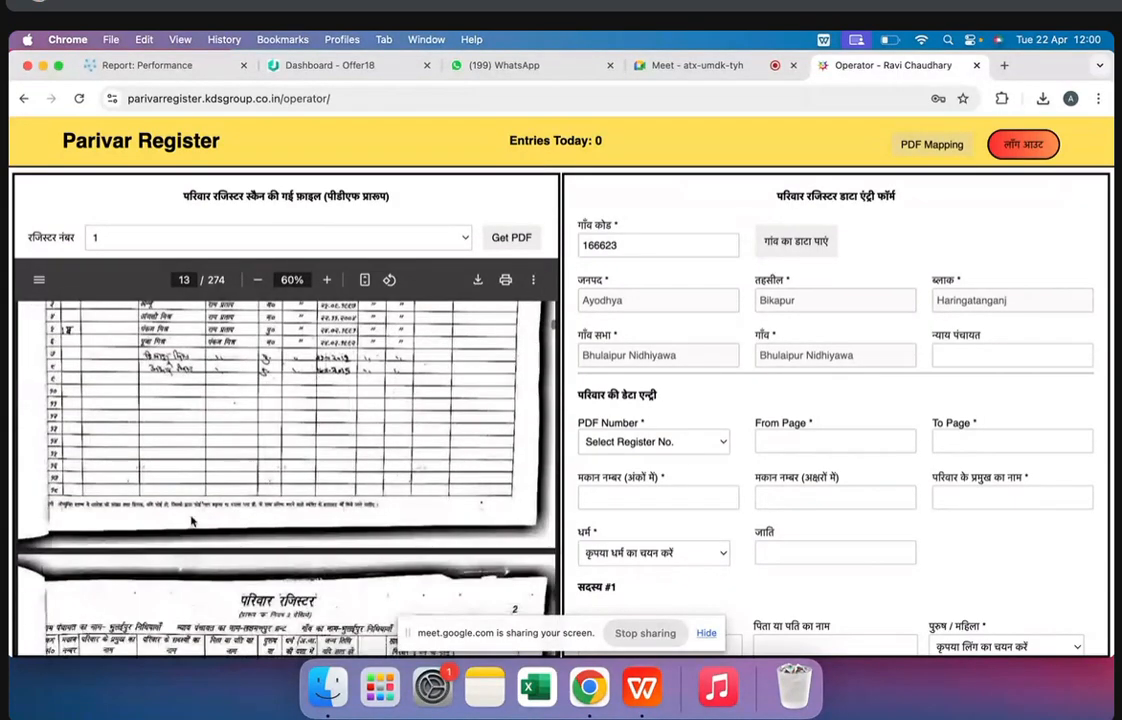
pyautogui.scroll(6, 211, 500)
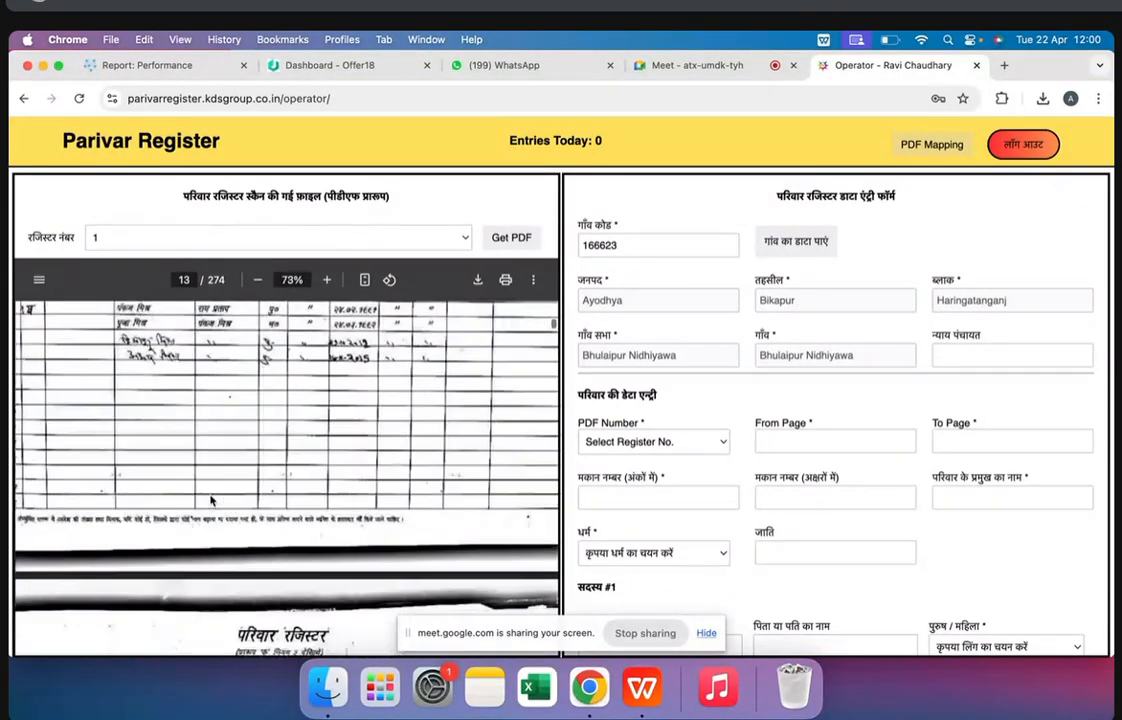
pyautogui.scroll(-2, 211, 502)
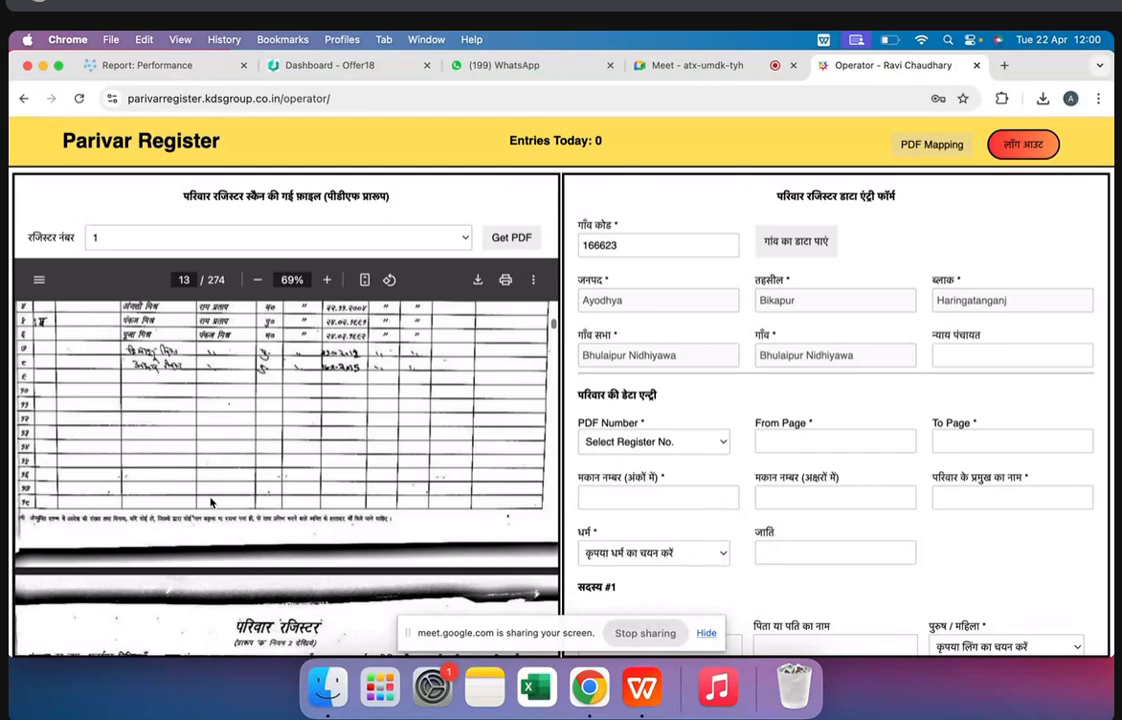
pyautogui.scroll(2, 211, 502)
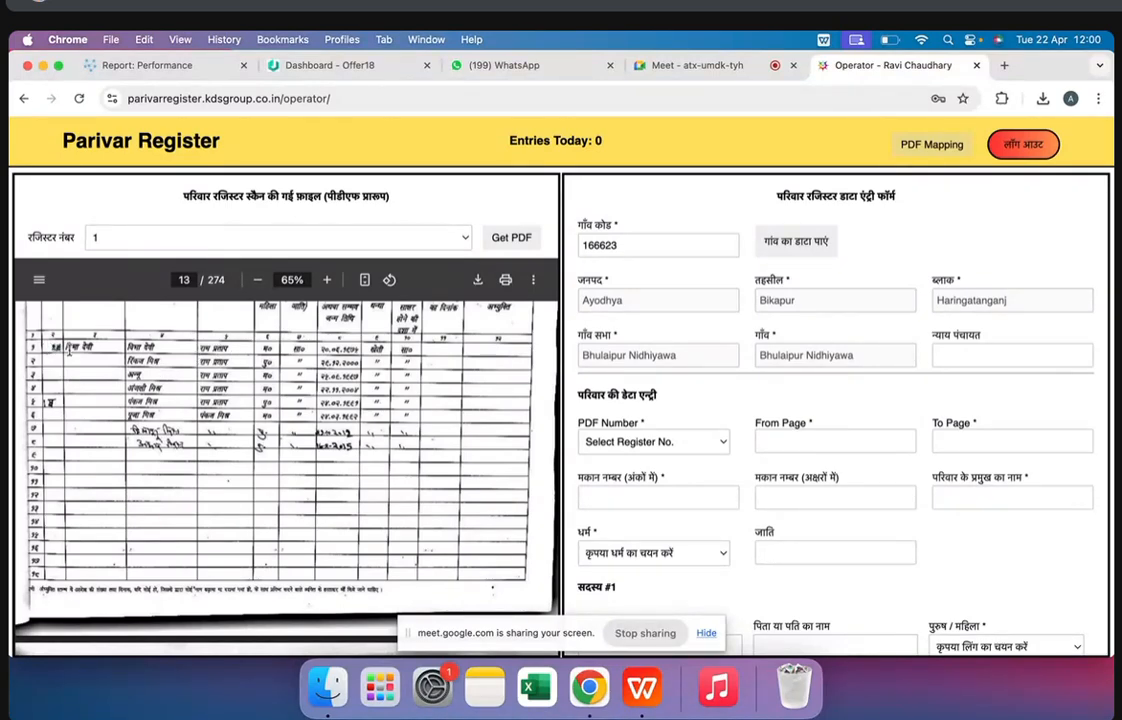
# Revisit the index from page 5 onward and follow it to the family record on page 13
pyautogui.scroll(20, 115, 380)
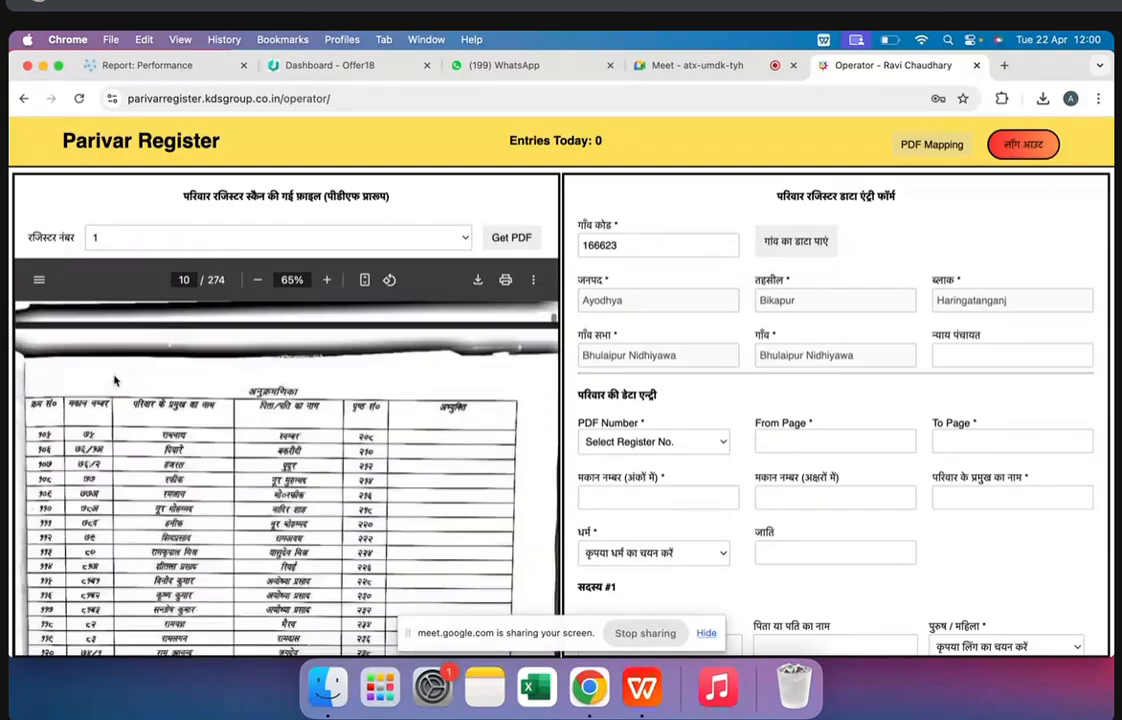
pyautogui.scroll(6, 115, 380)
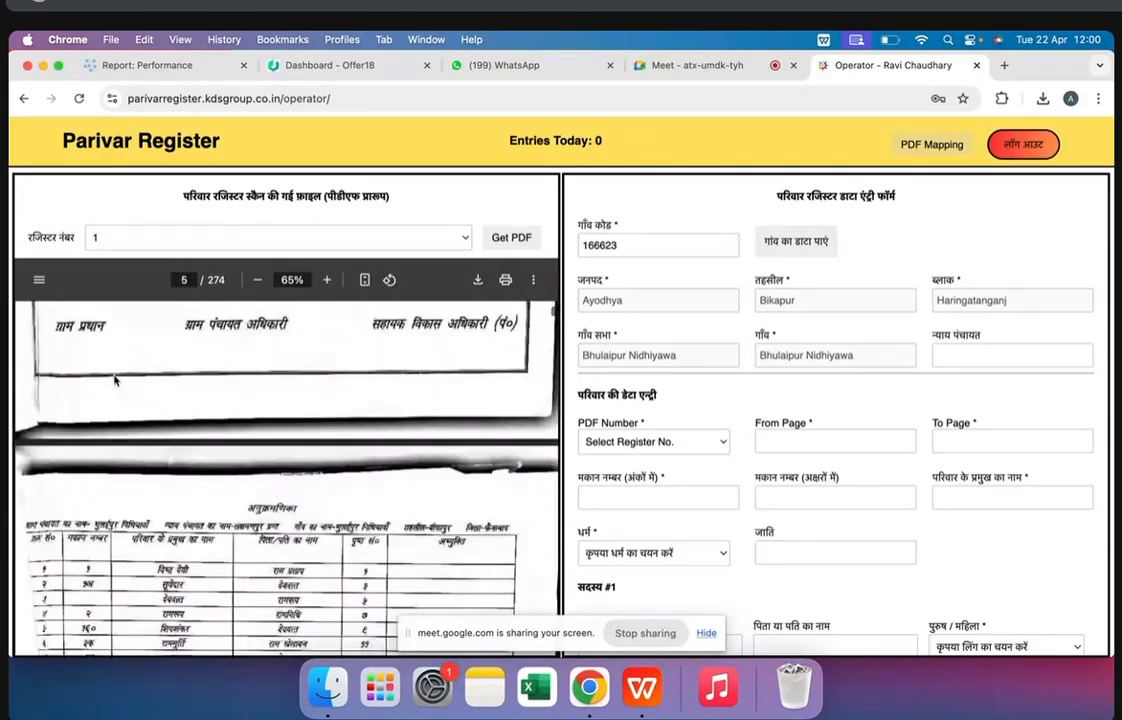
pyautogui.scroll(-5, 115, 380)
pyautogui.scroll(3, 115, 380)
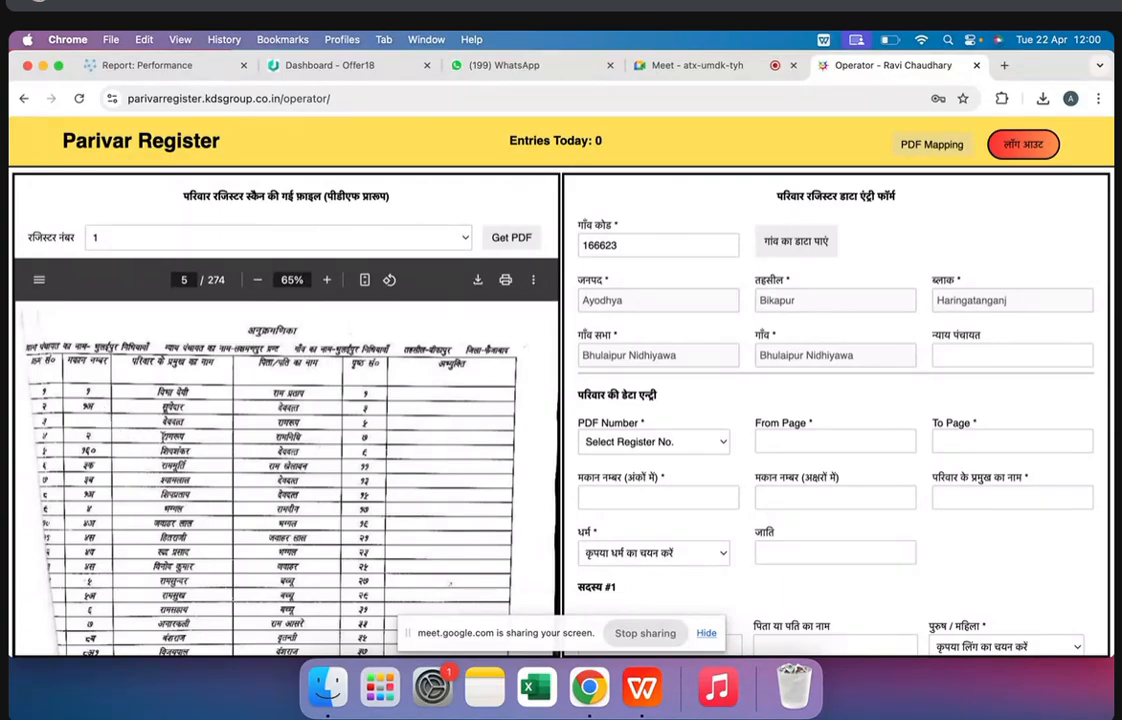
pyautogui.scroll(-8, 250, 450)
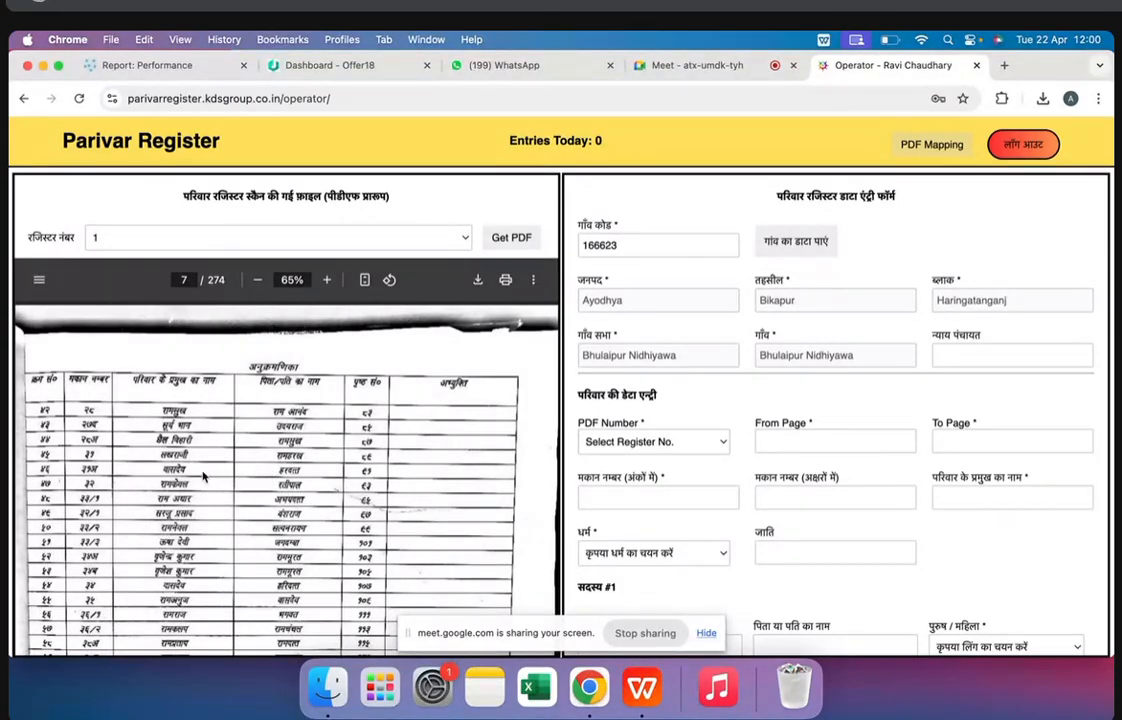
pyautogui.scroll(-12, 230, 441)
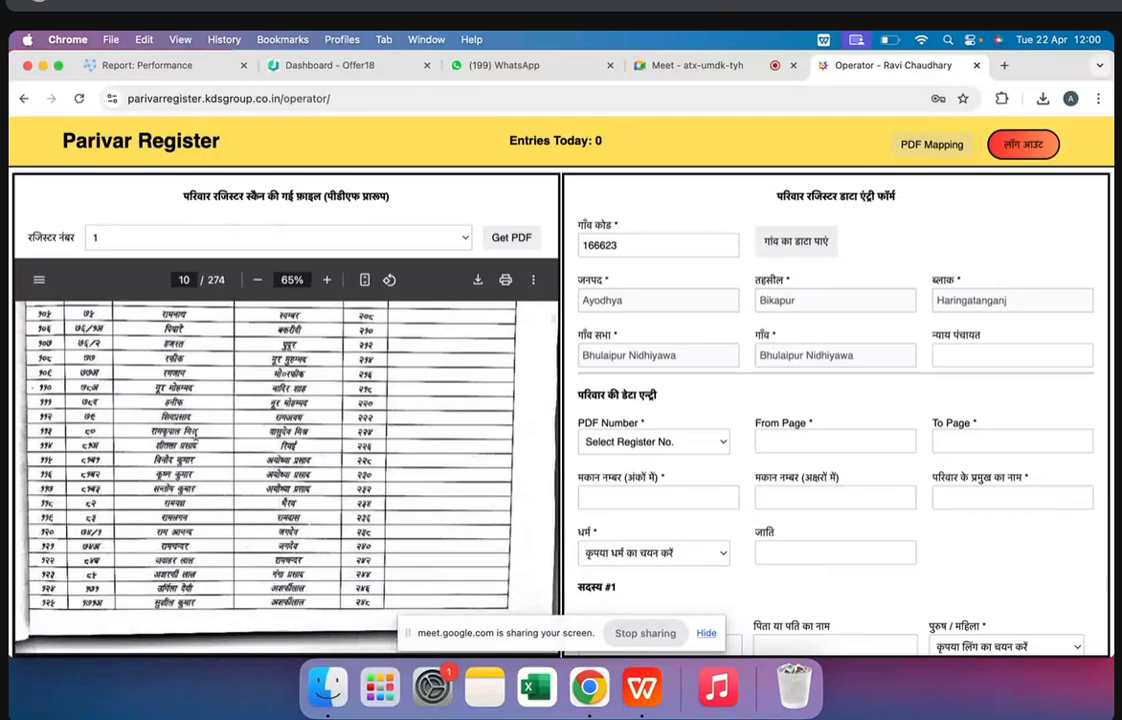
pyautogui.scroll(-12, 230, 441)
pyautogui.scroll(-5, 195, 433)
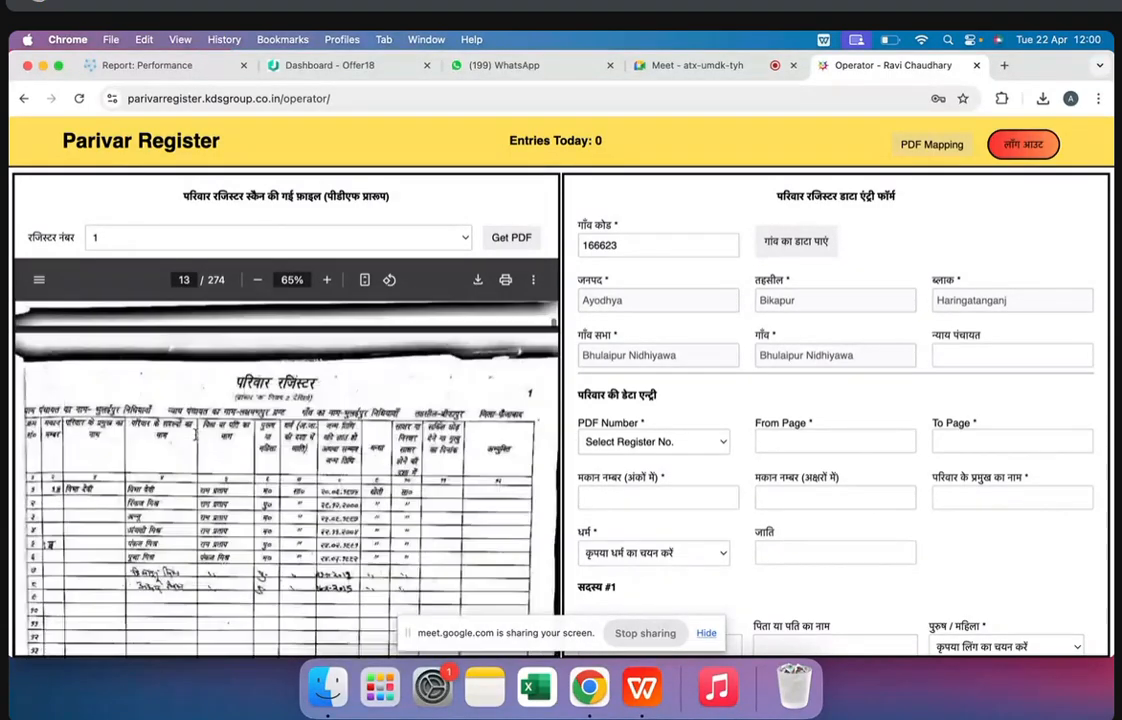
# Highlight the village details in the data entry form, from the village code through the Nyay Panchayat field
pyautogui.scroll(1, 230, 400)
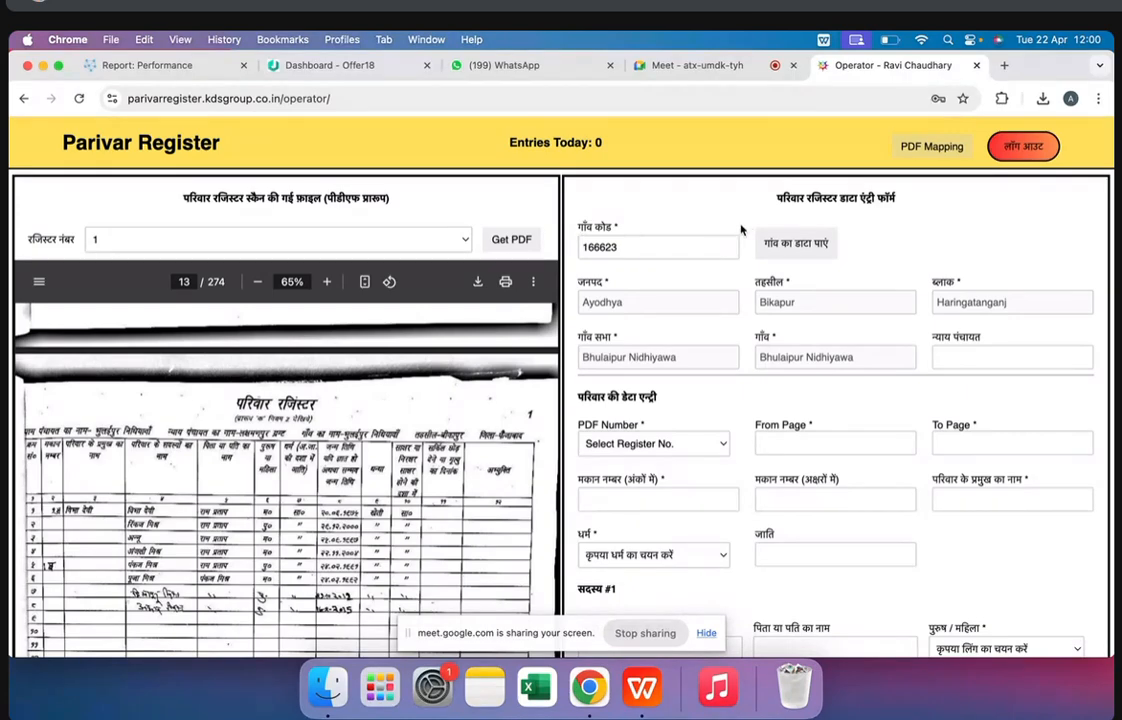
pyautogui.moveTo(576, 228); pyautogui.dragTo(881, 380)
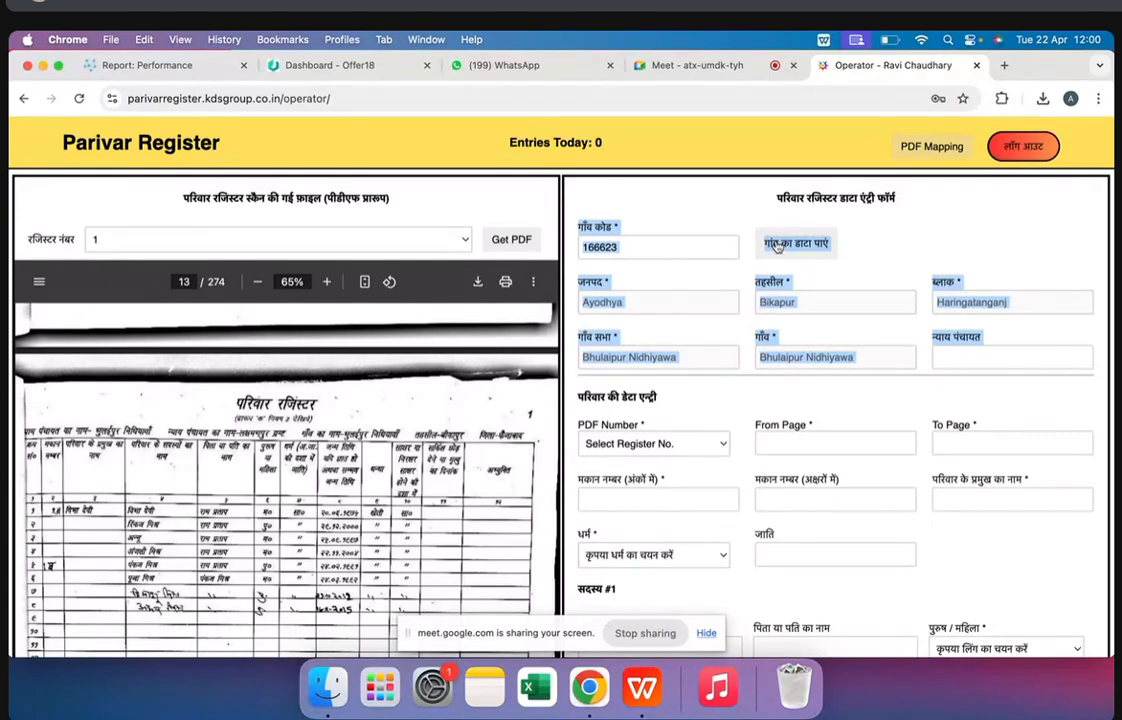
# Clear the highlighting in the form, set the family entry's PDF Number to 1 and activate the From Page field
pyautogui.click(600, 349)
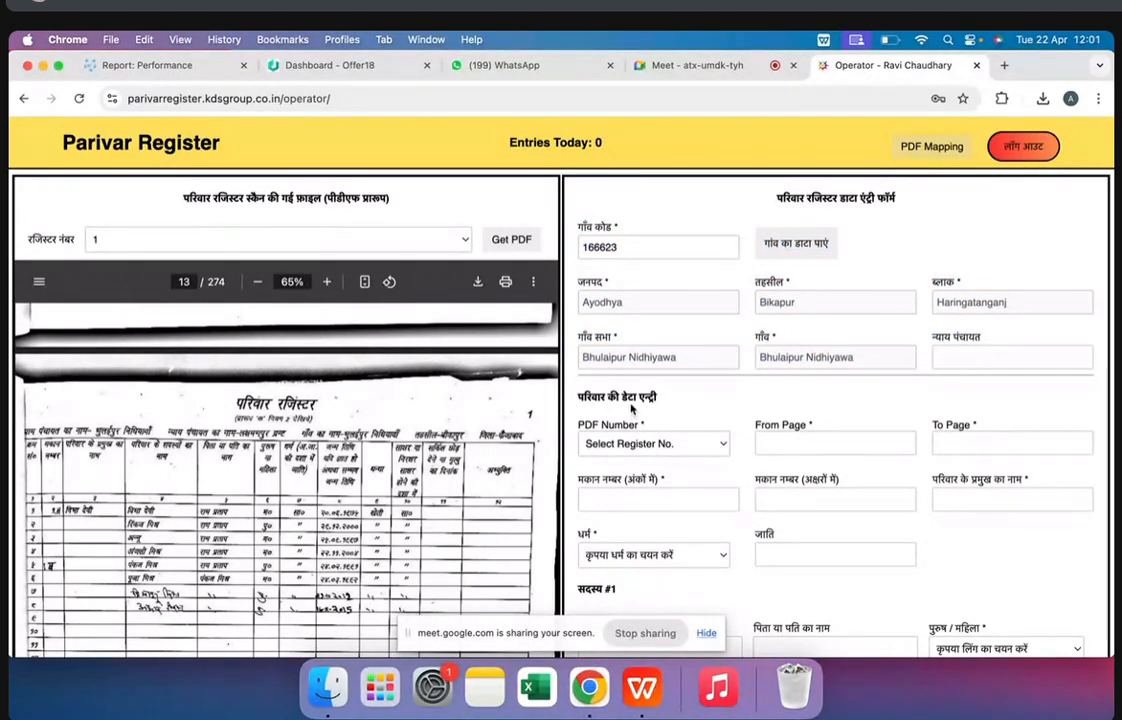
pyautogui.click(636, 453)
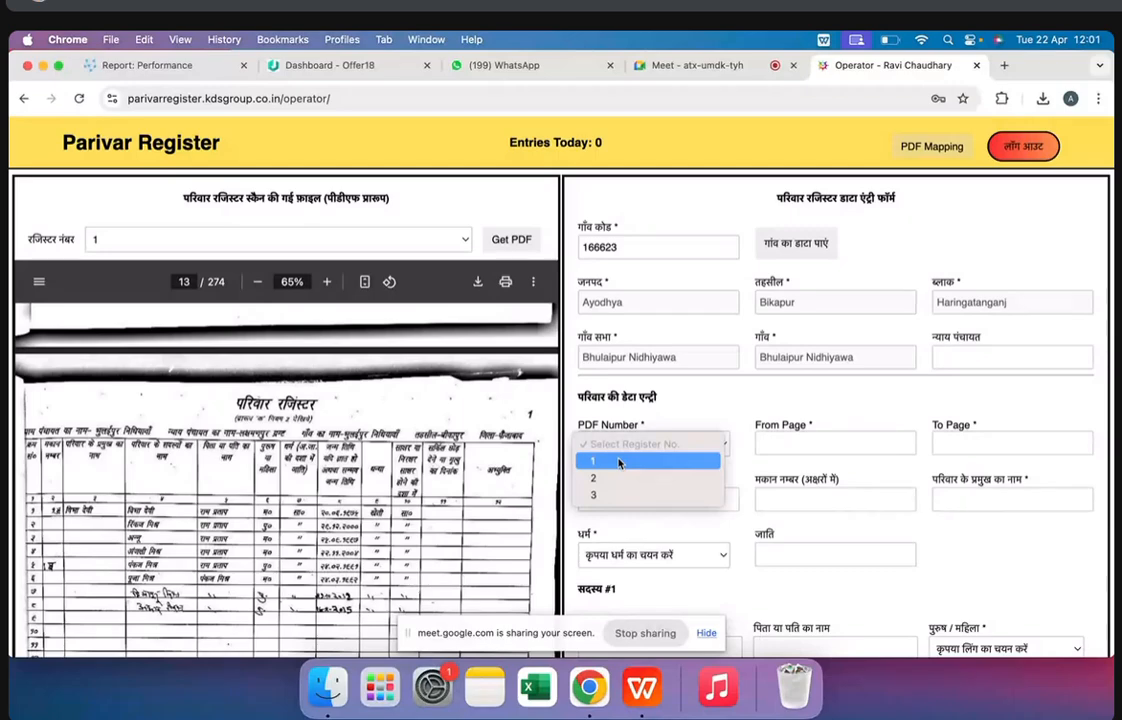
pyautogui.click(618, 462)
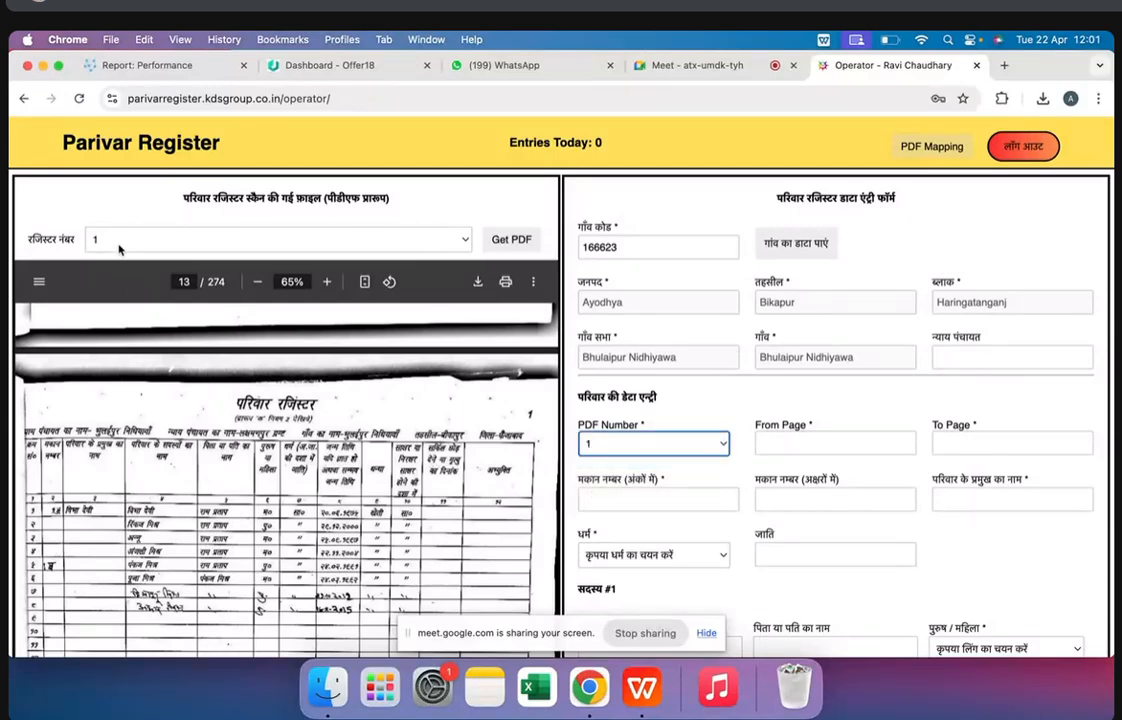
pyautogui.click(787, 435)
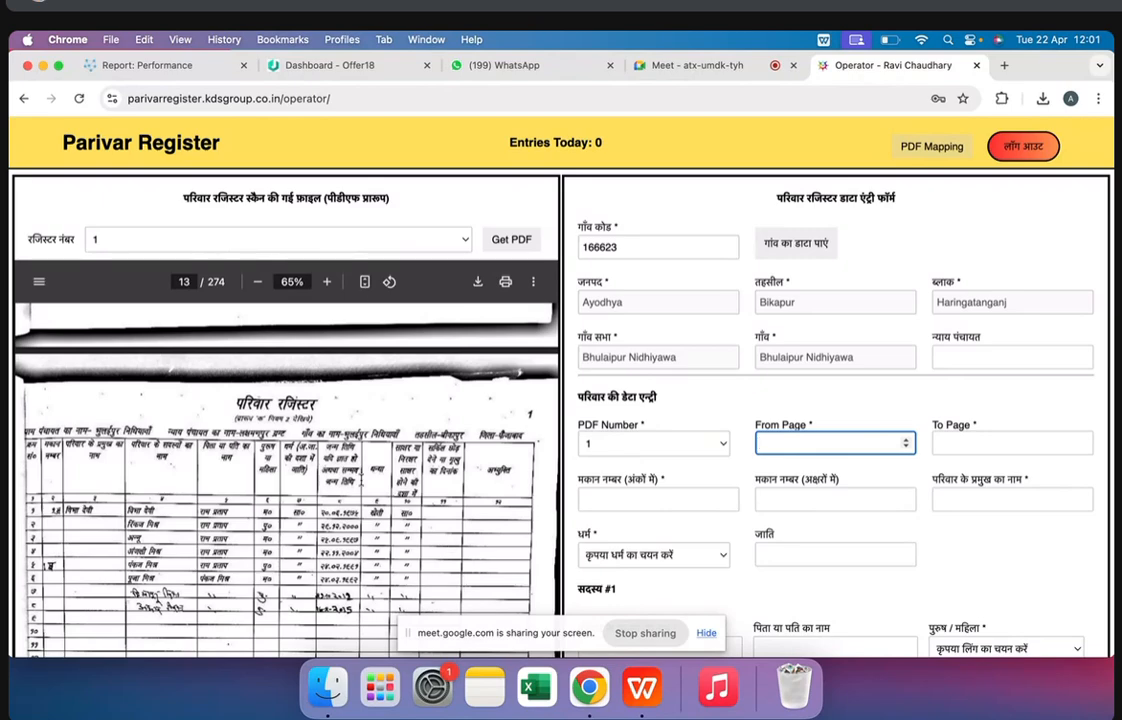
# Examine the family tables on pages 13 to 17 of the scan to see where each family's record begins and ends
pyautogui.scroll(-2, 286, 480)
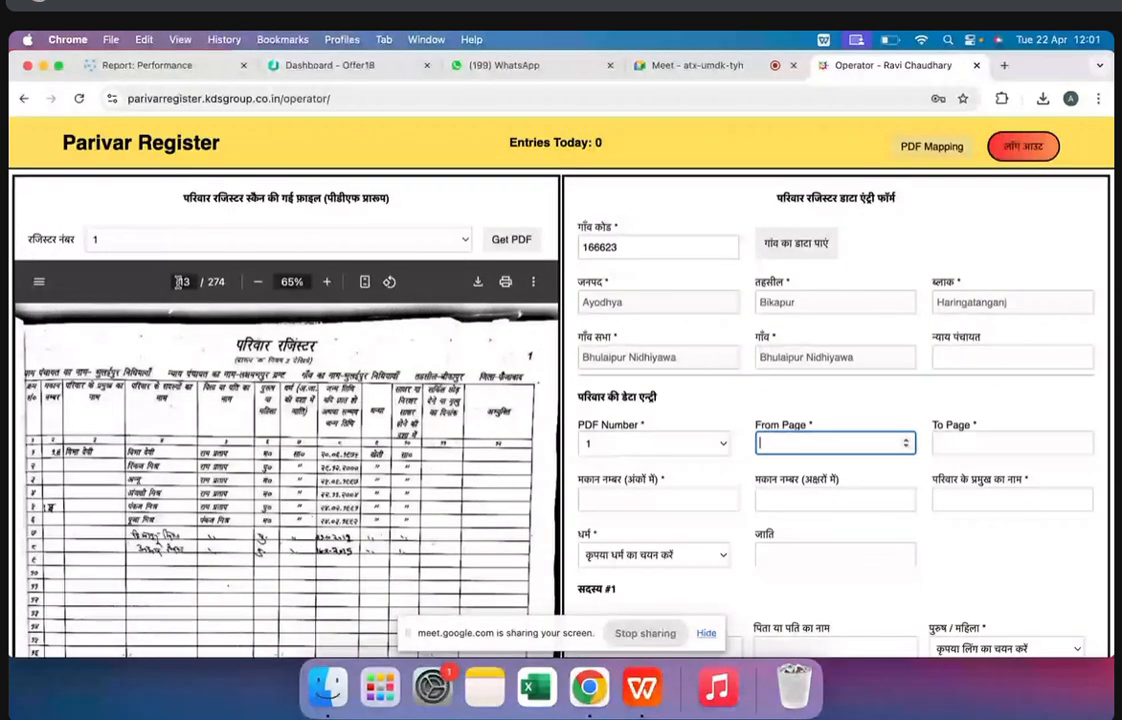
pyautogui.scroll(-5, 248, 505)
pyautogui.scroll(-3, 248, 505)
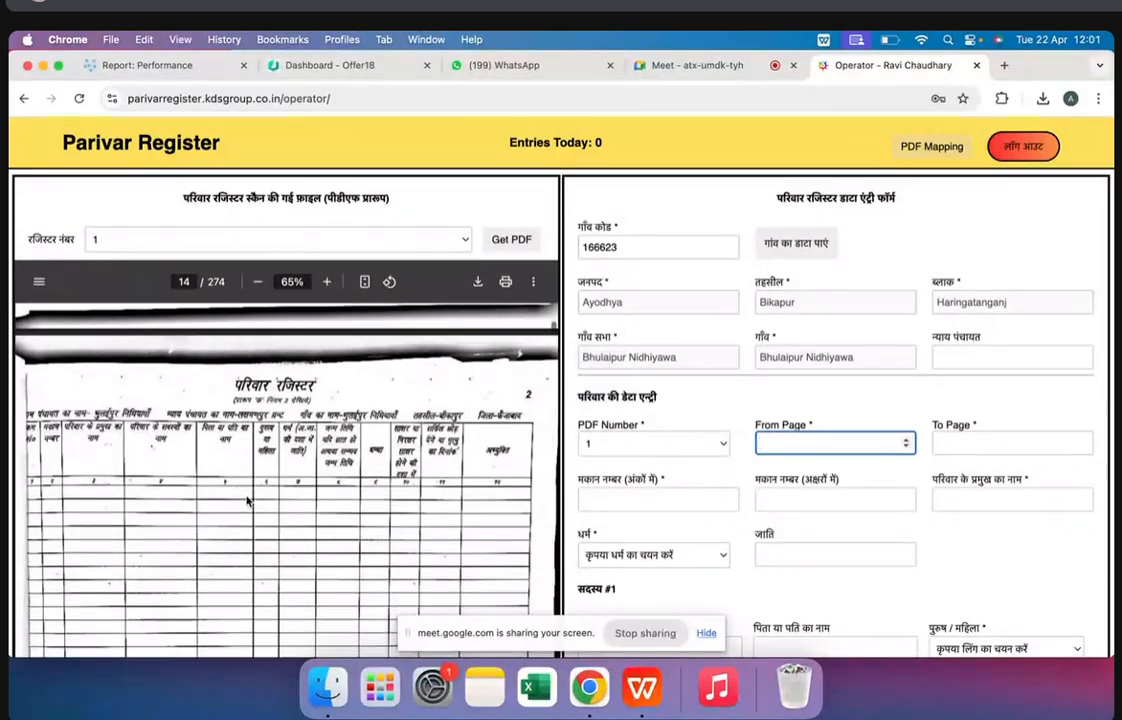
pyautogui.scroll(-8, 204, 465)
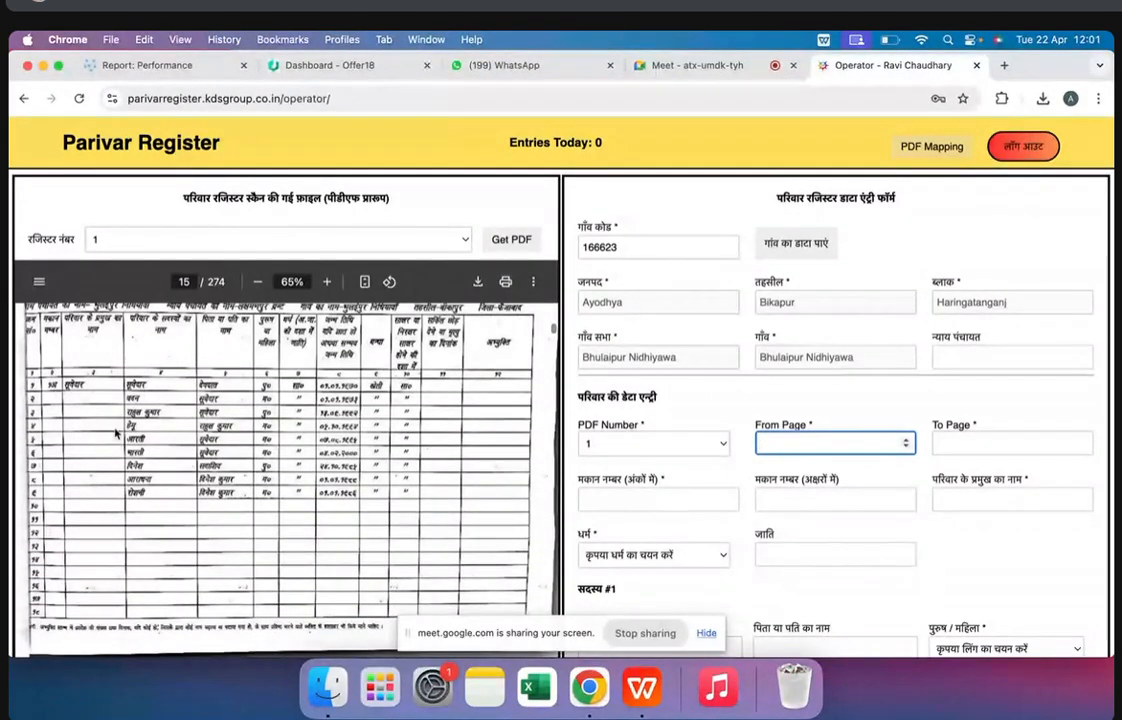
pyautogui.scroll(-10, 243, 471)
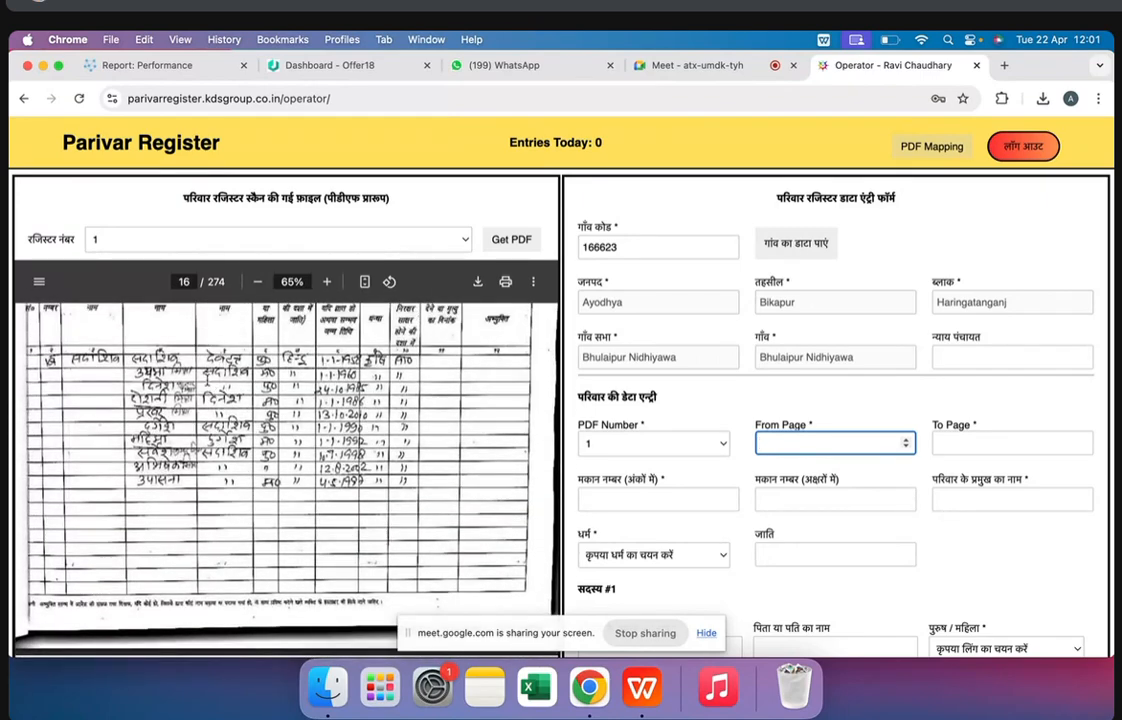
pyautogui.scroll(-10, 183, 346)
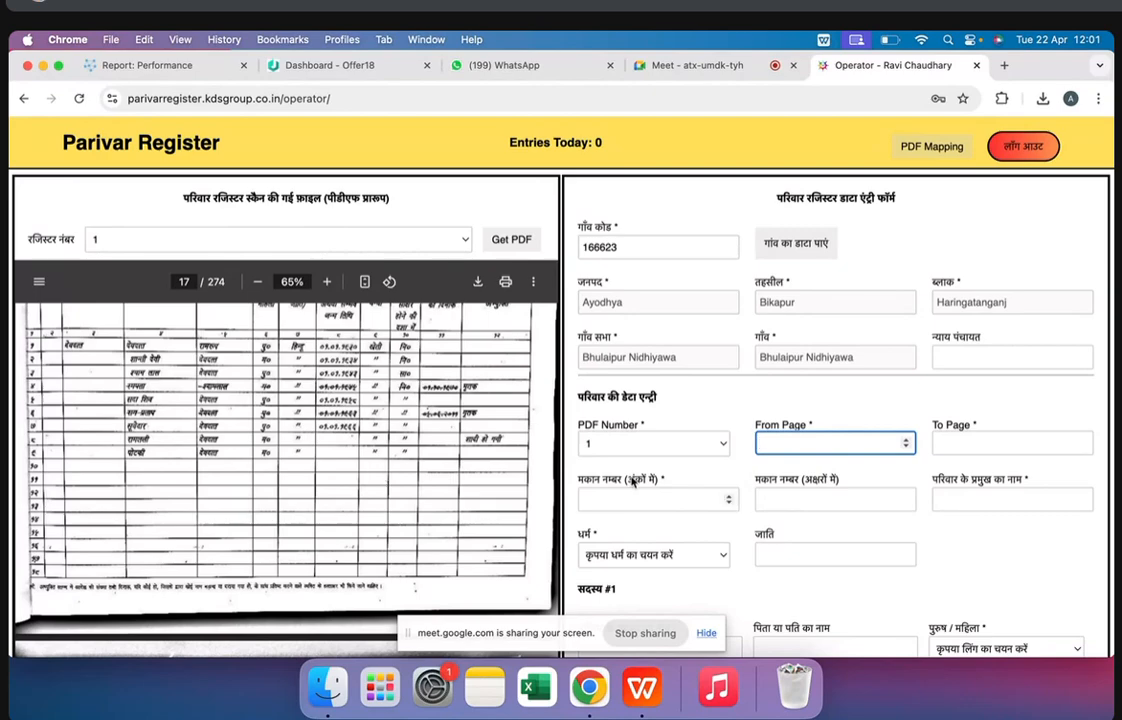
pyautogui.scroll(20, 398, 400)
pyautogui.scroll(-5, 396, 403)
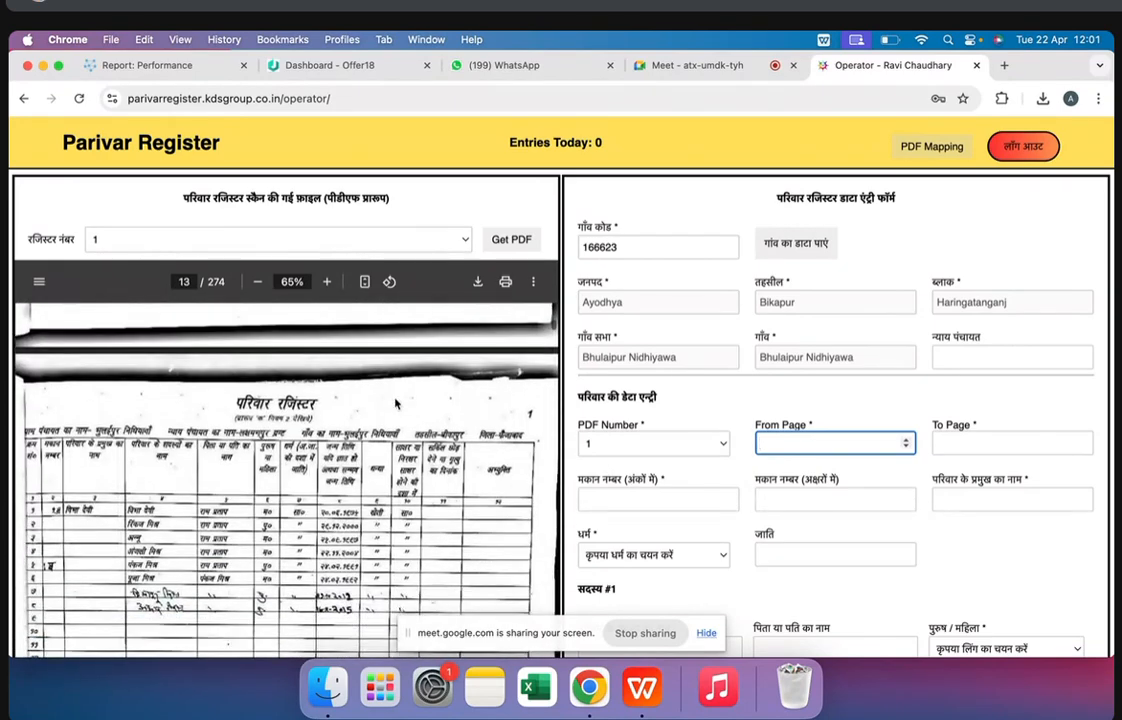
# Set both From Page and To Page to 13 for the first family's record
pyautogui.scroll(-2, 396, 403)
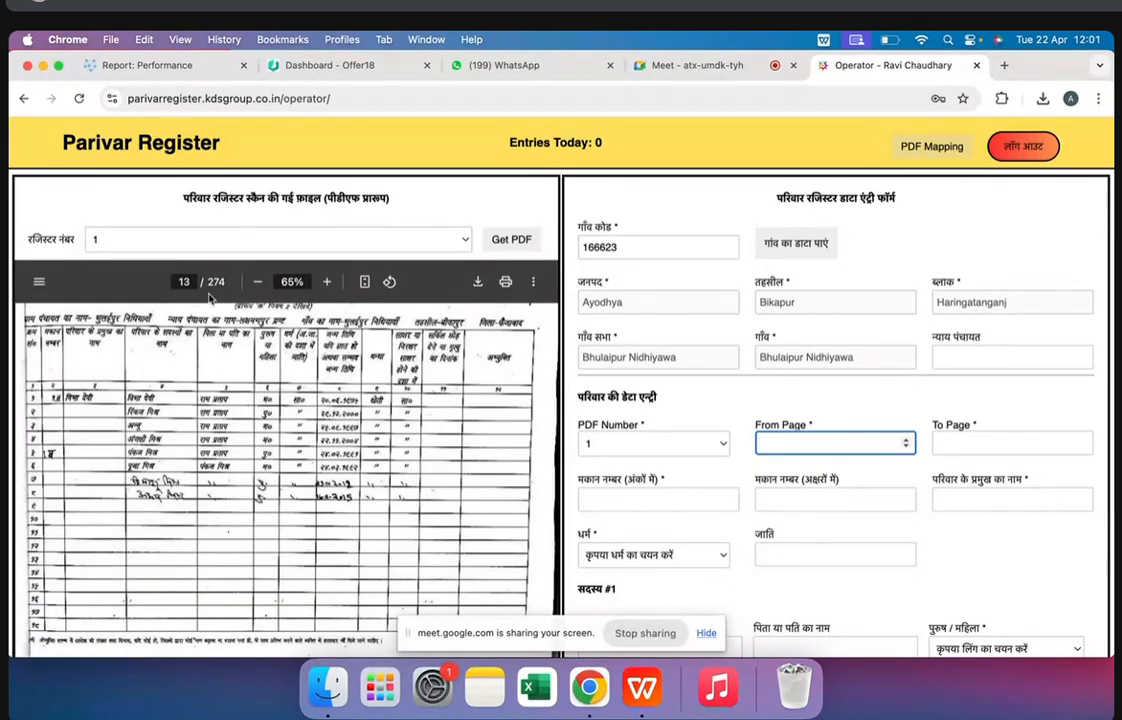
pyautogui.write('13')
pyautogui.click(183, 525)
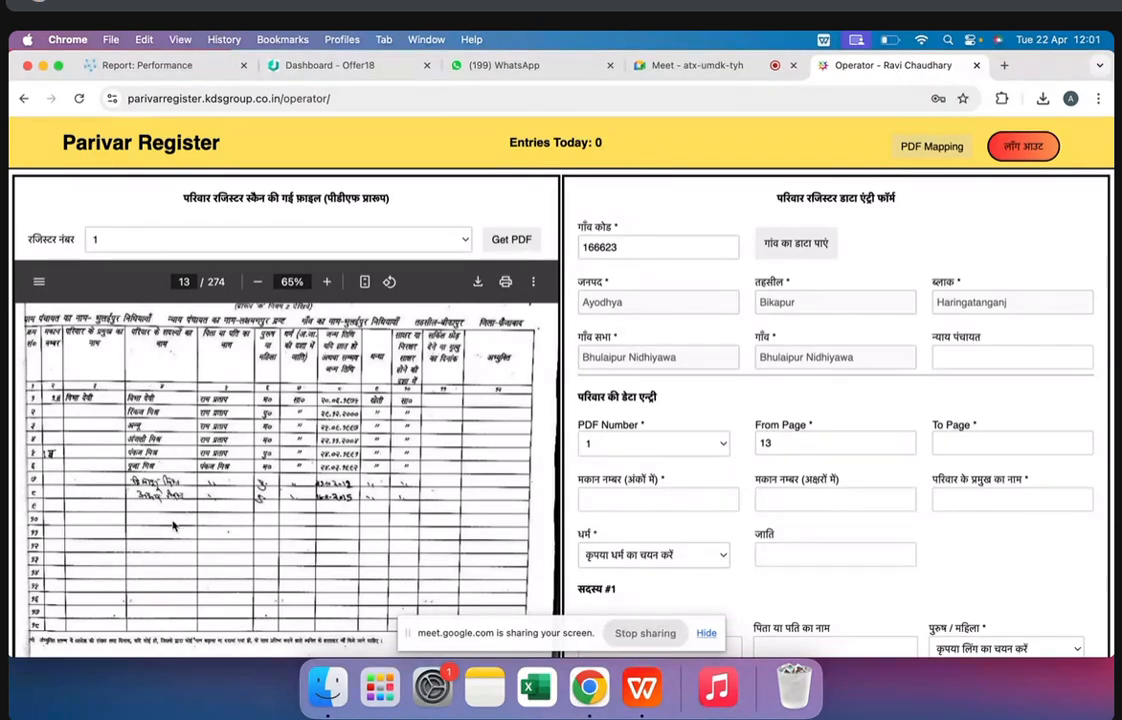
pyautogui.click(905, 443)
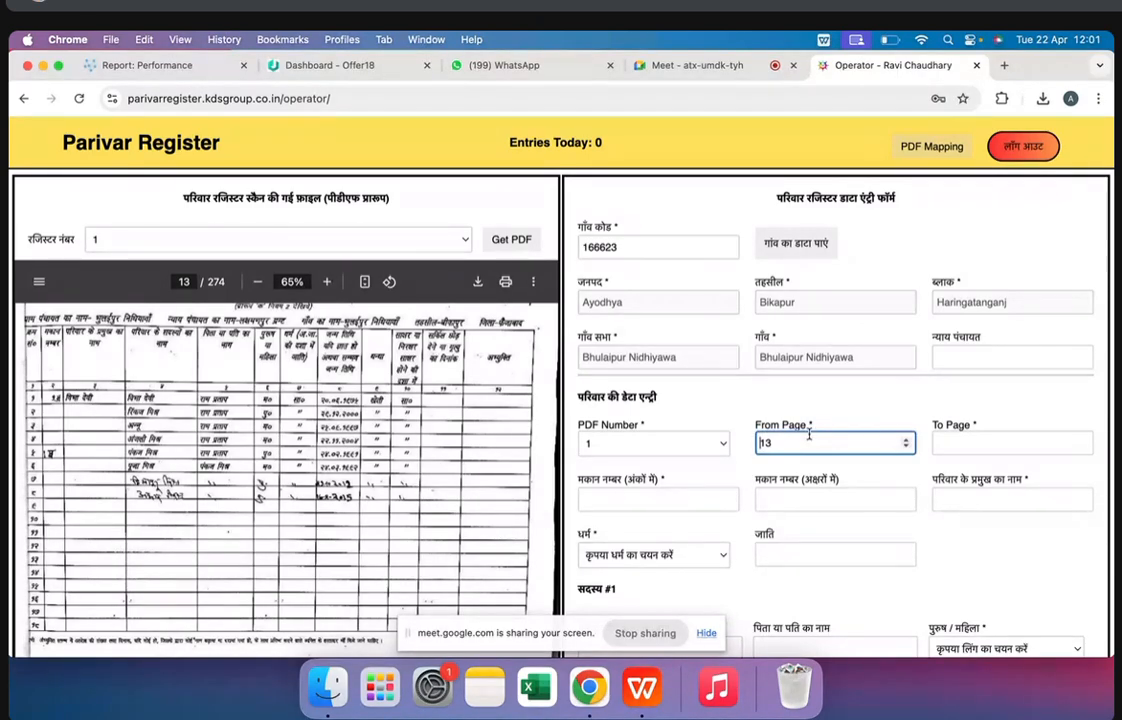
pyautogui.click(940, 443)
pyautogui.write('13')
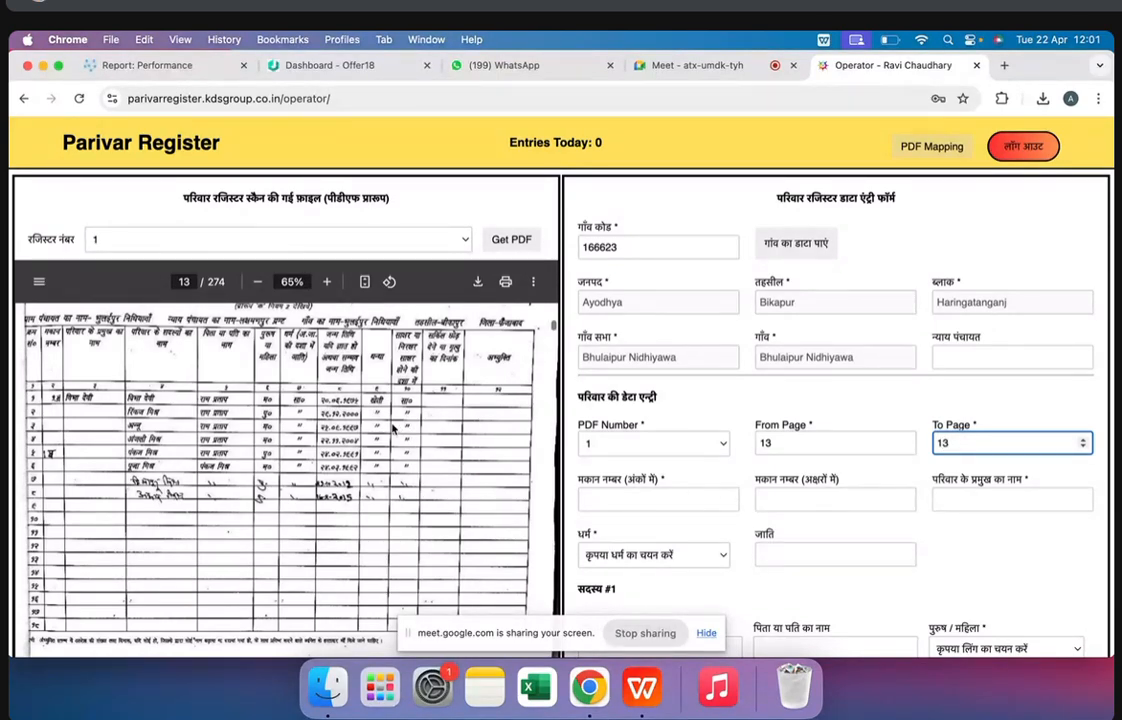
# Check whether the first family's record continues on page 14 of the scan and return to page 13
pyautogui.scroll(-3, 345, 378)
pyautogui.scroll(-4, 287, 462)
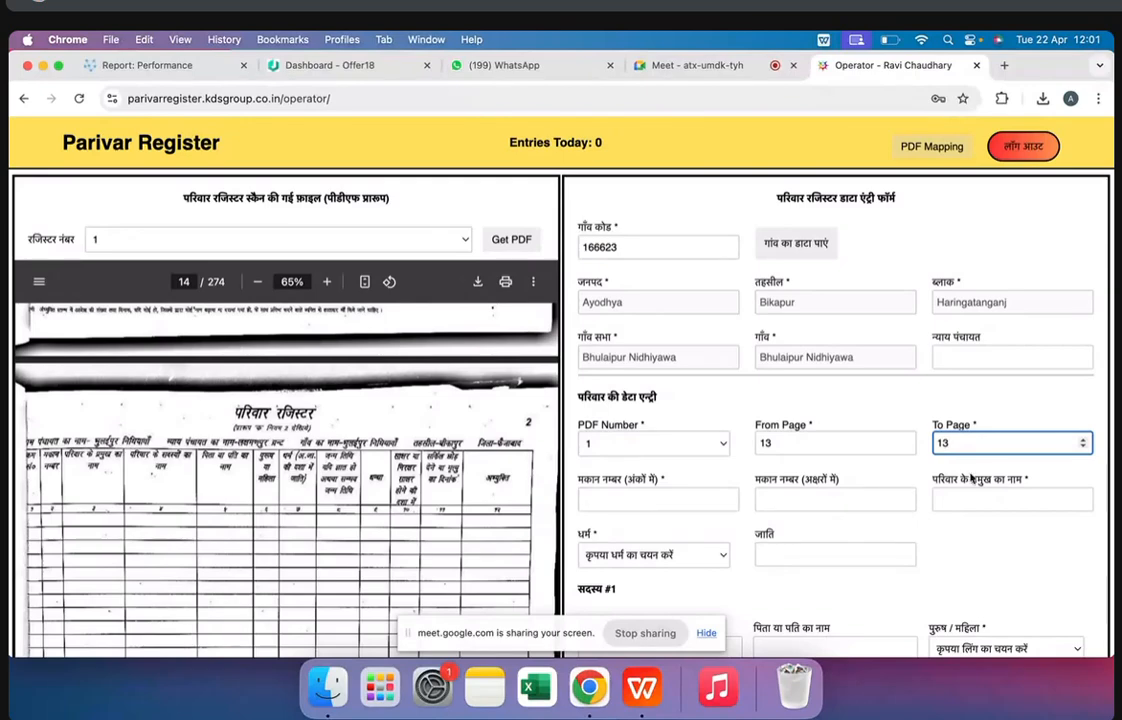
pyautogui.scroll(-6, 433, 518)
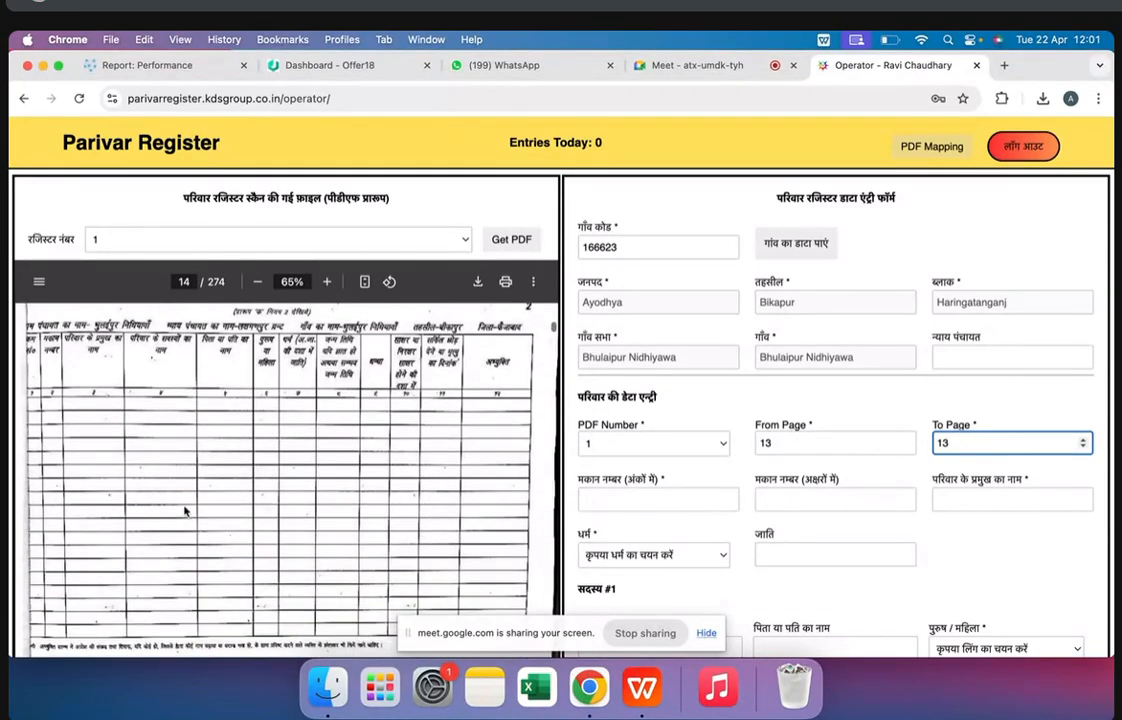
pyautogui.scroll(8, 228, 481)
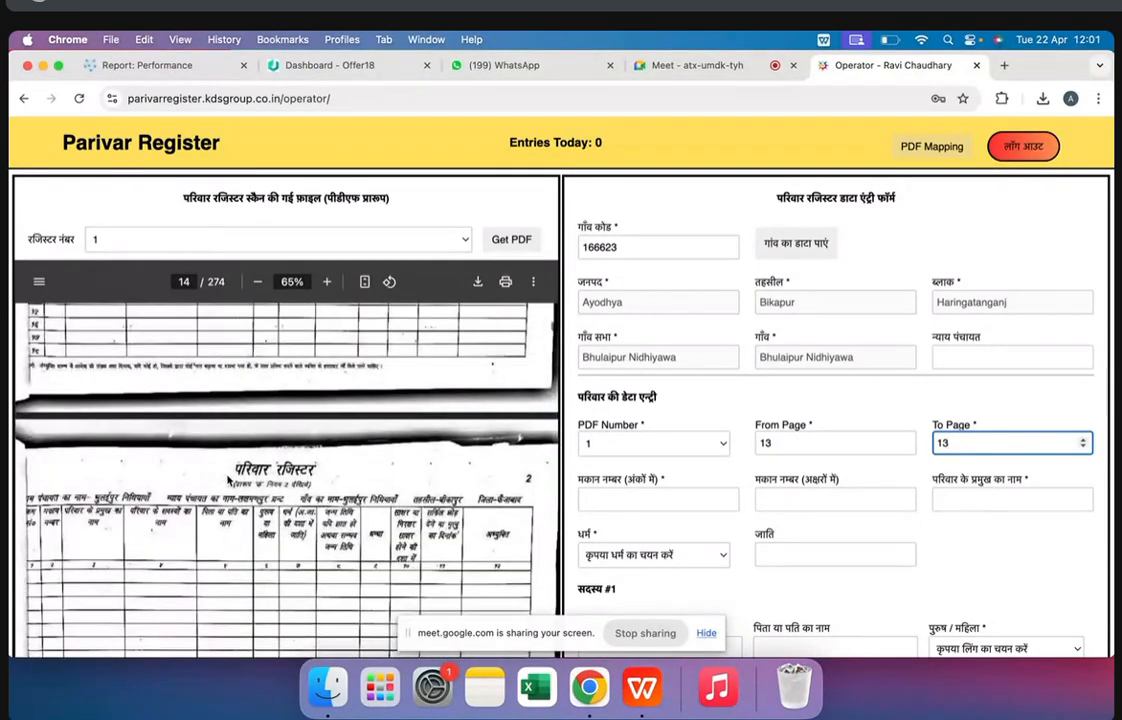
pyautogui.scroll(1, 286, 496)
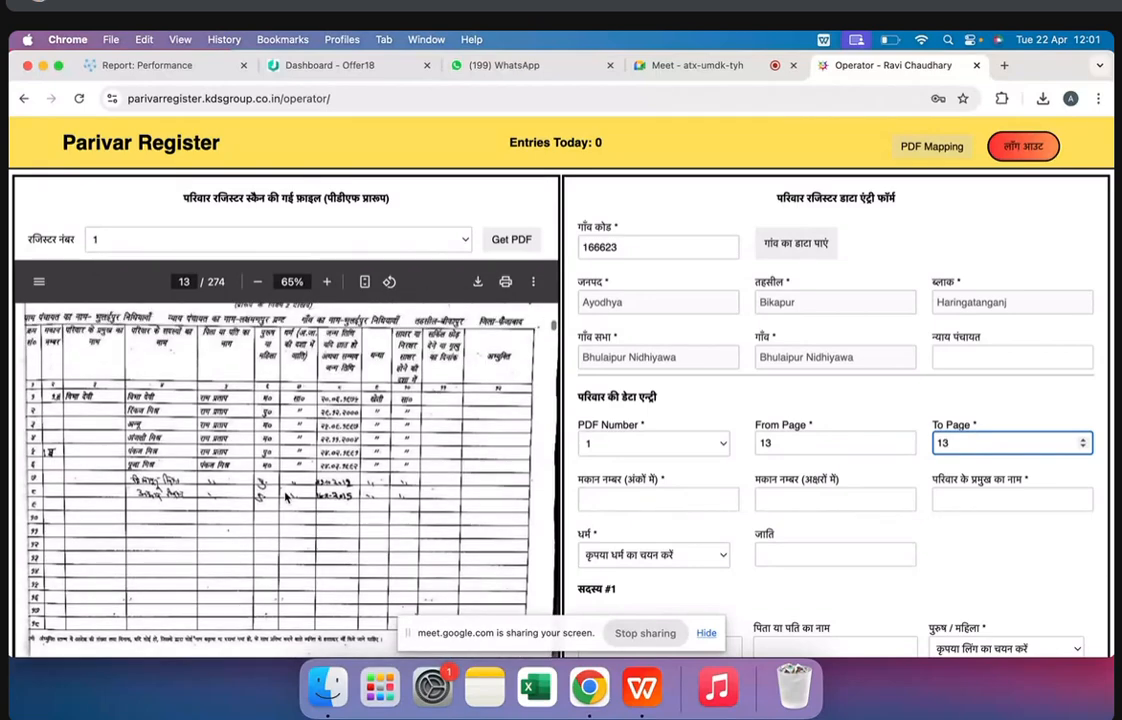
# Highlight the first family's house number on page 13 and compare it with the index on page 5
pyautogui.press('Tab')
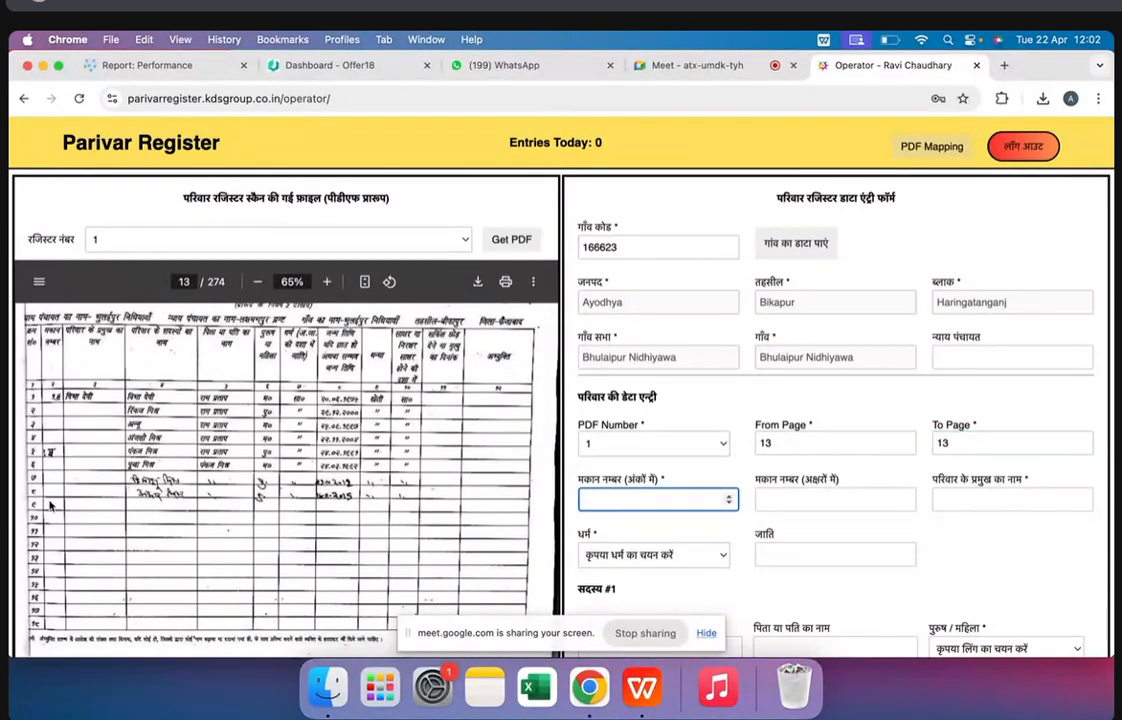
pyautogui.click(57, 400)
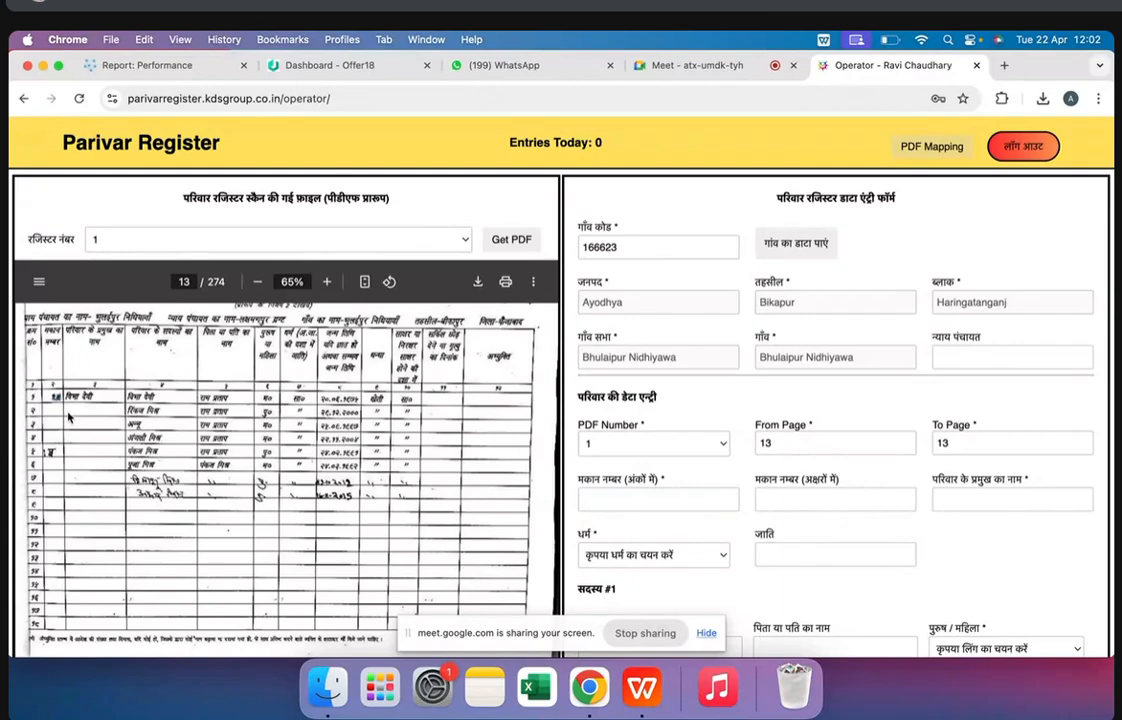
pyautogui.scroll(20, 201, 326)
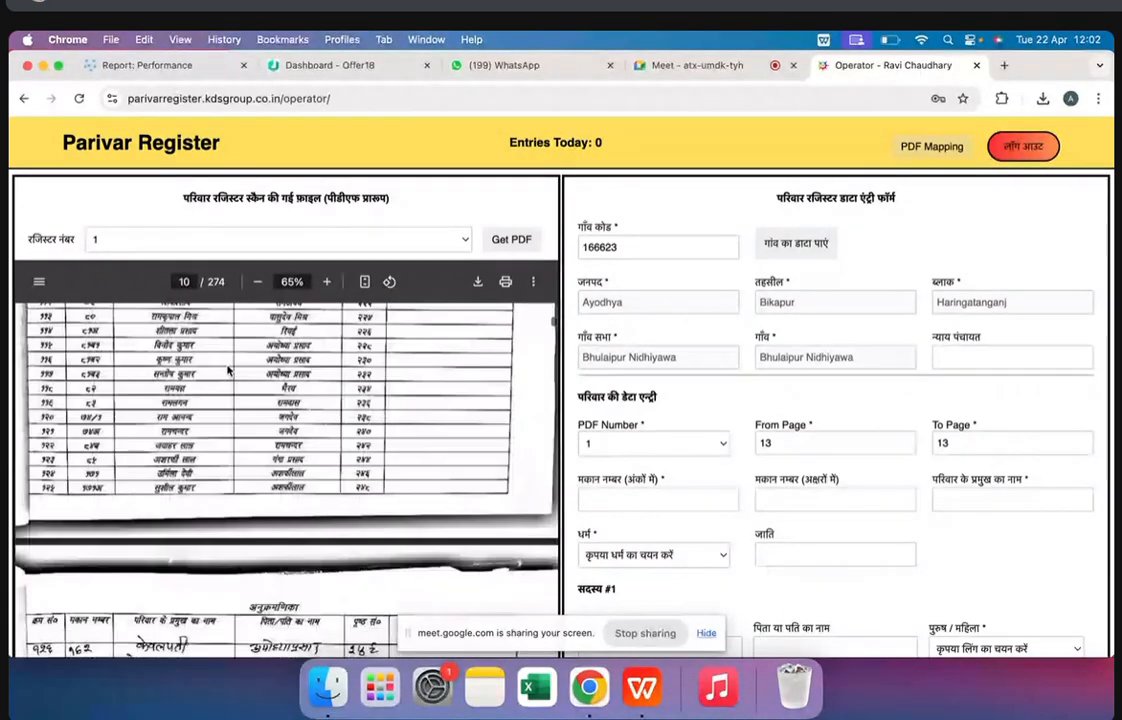
pyautogui.scroll(10, 228, 370)
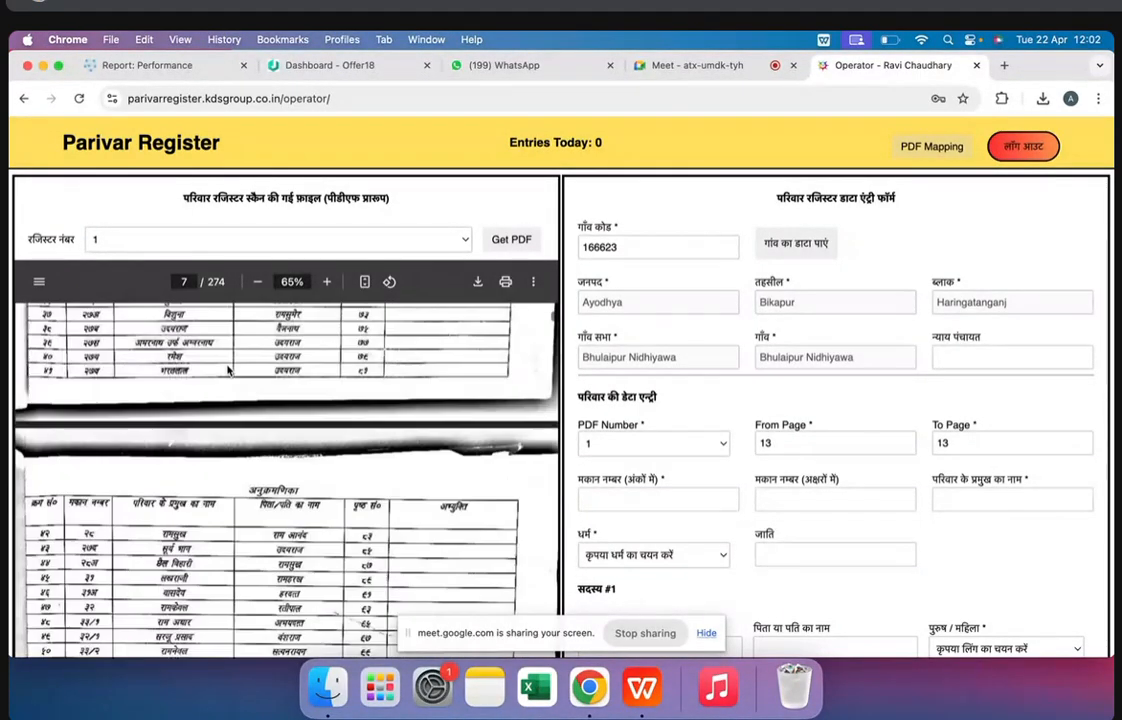
pyautogui.scroll(15, 228, 370)
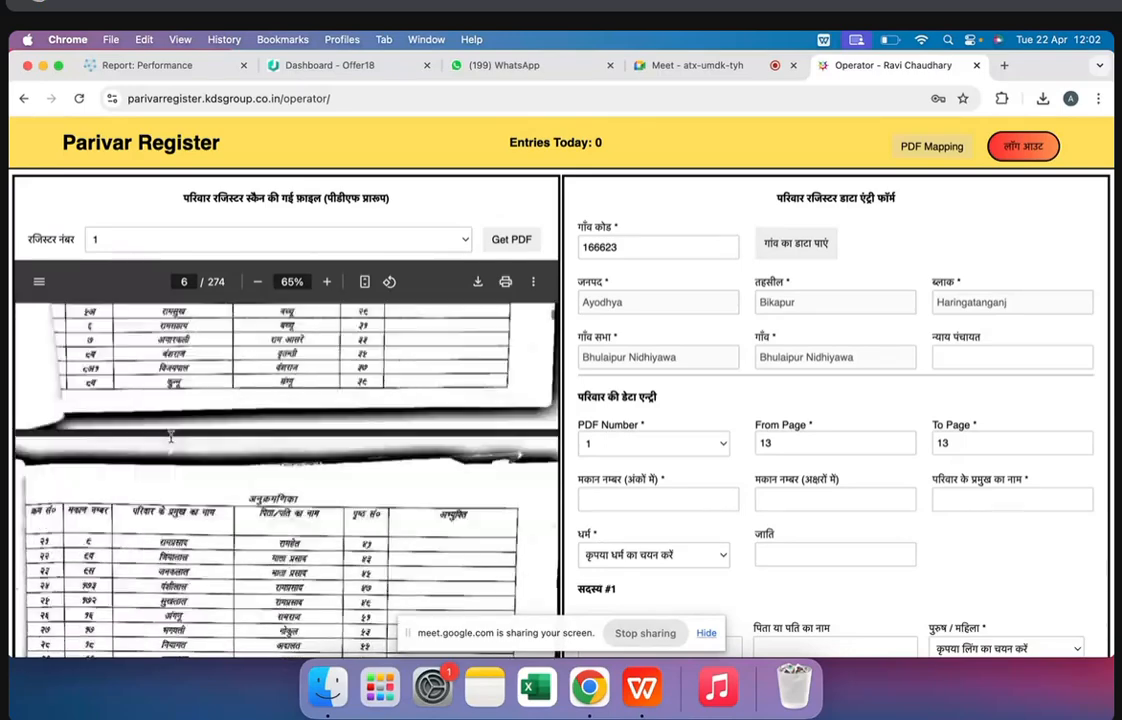
pyautogui.scroll(1, 79, 395)
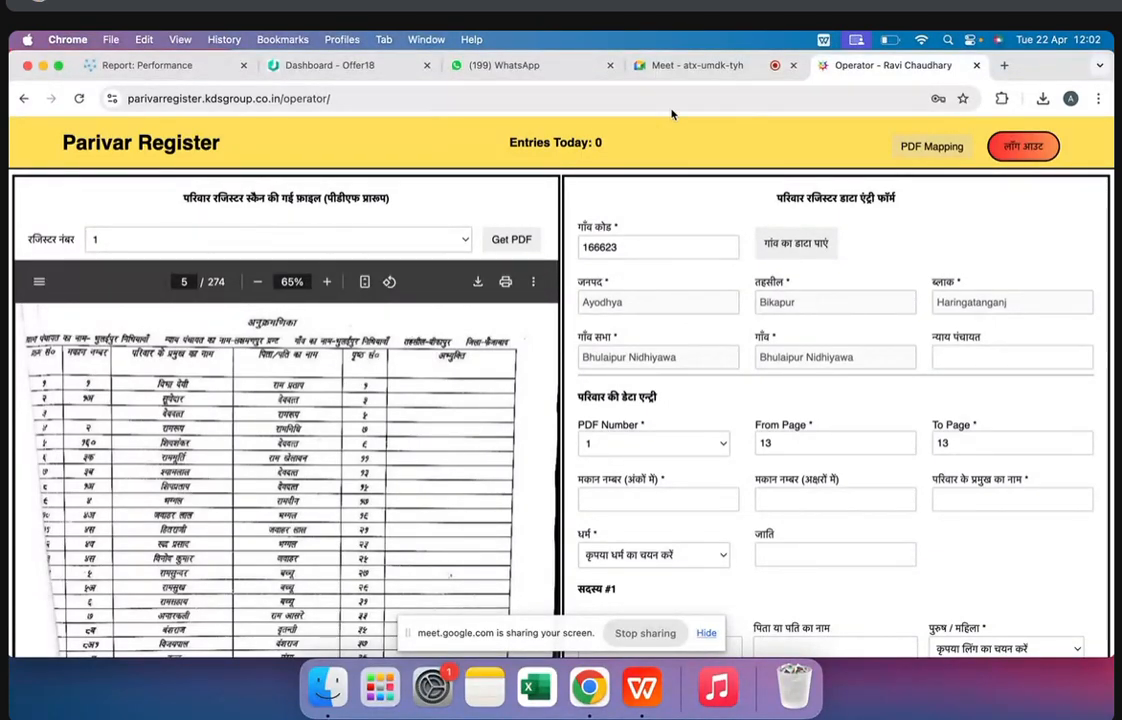
# Switch to the Google Meet call to check on the participants and return to the Parivar Register form
pyautogui.click(691, 64)
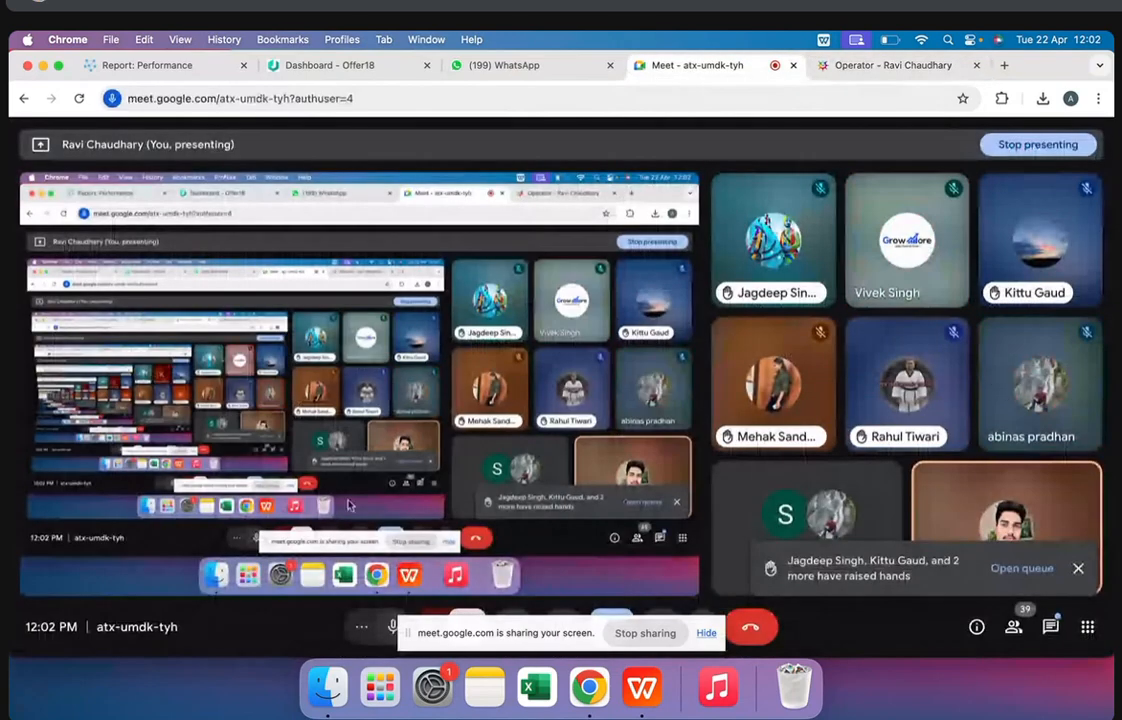
pyautogui.click(390, 628)
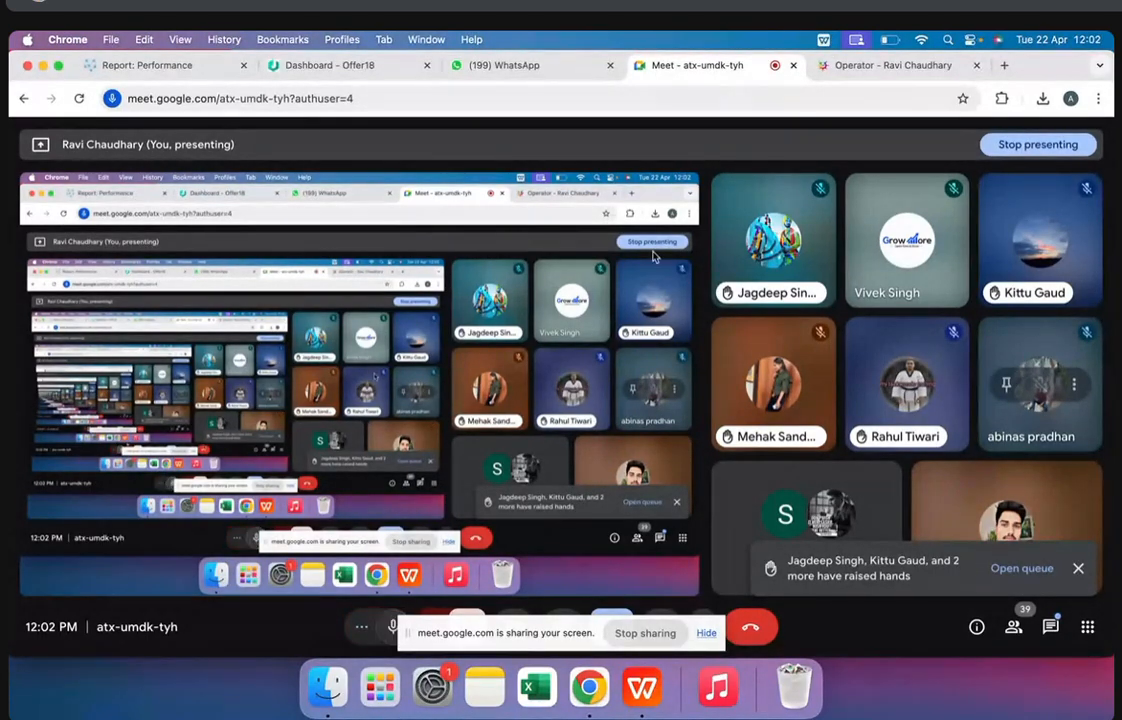
pyautogui.click(870, 65)
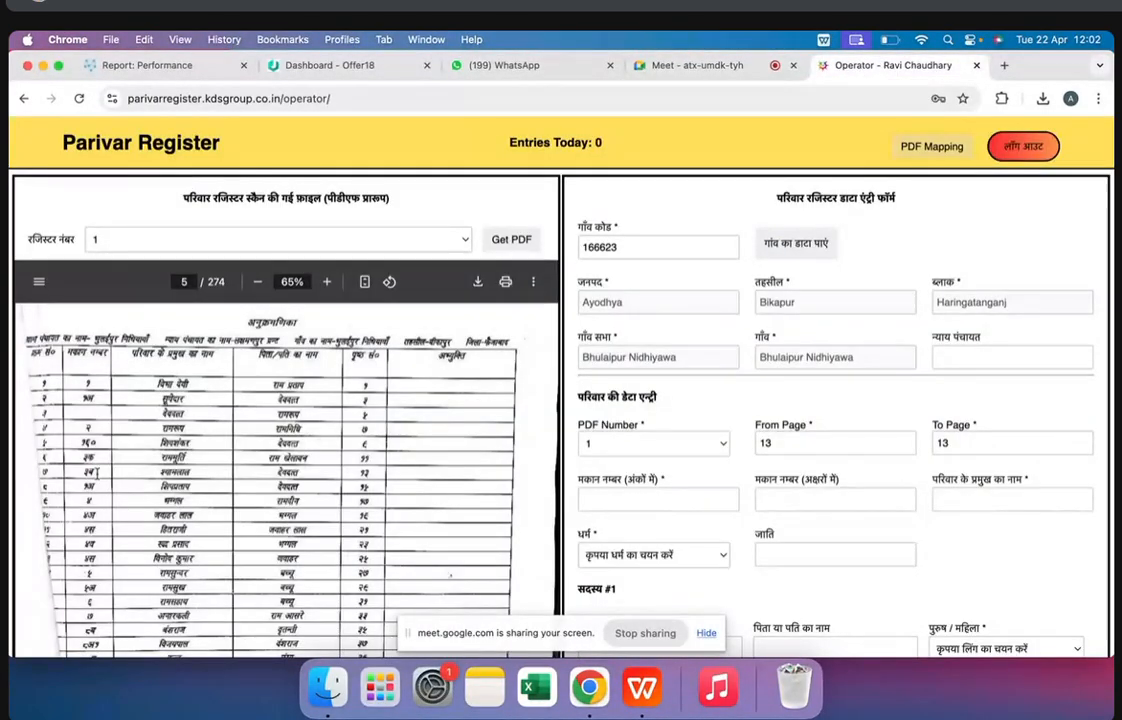
# Enter 1 as the numeric house number, leave the house number in letters blank and proceed to the family head's name field
pyautogui.click(604, 501)
pyautogui.click(800, 502)
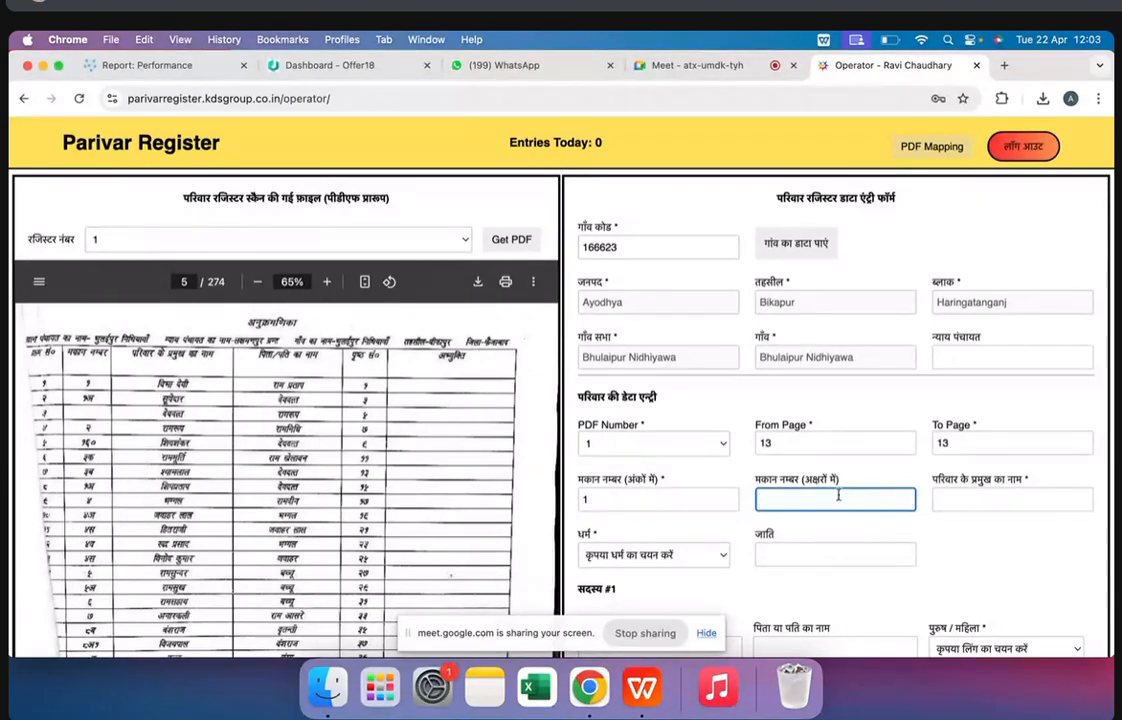
pyautogui.click(980, 497)
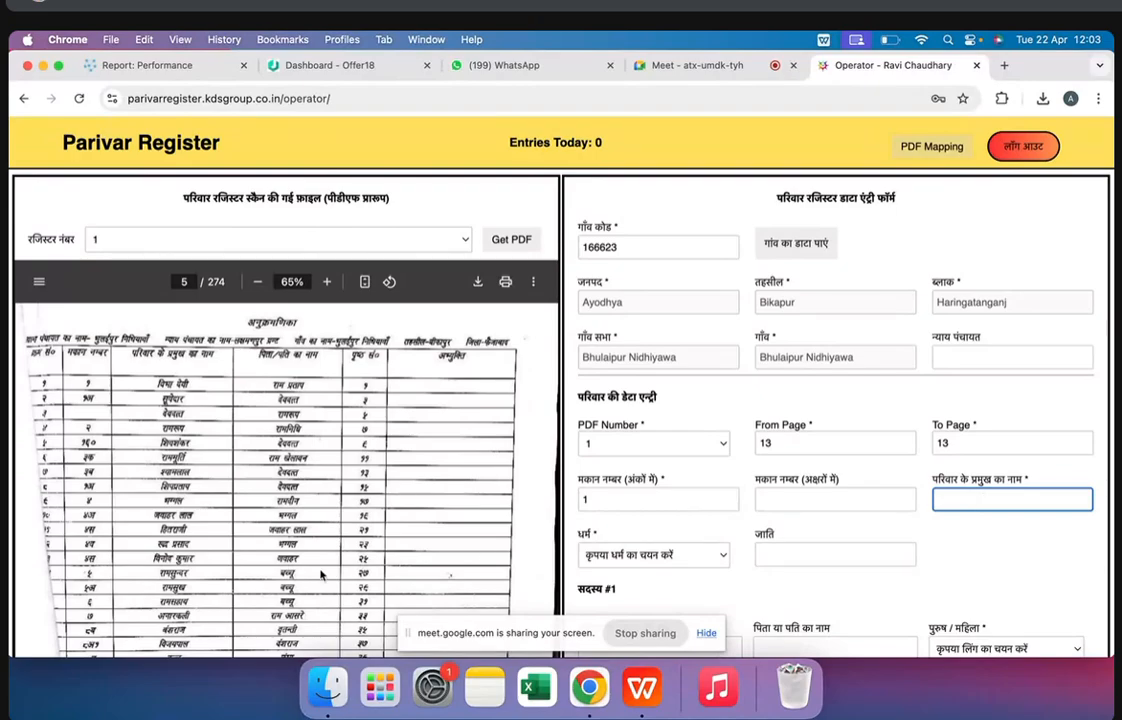
# Highlight the family head's name in the first row on page 13 and point out its matching field in the form
pyautogui.scroll(-20, 321, 574)
pyautogui.scroll(-5, 321, 574)
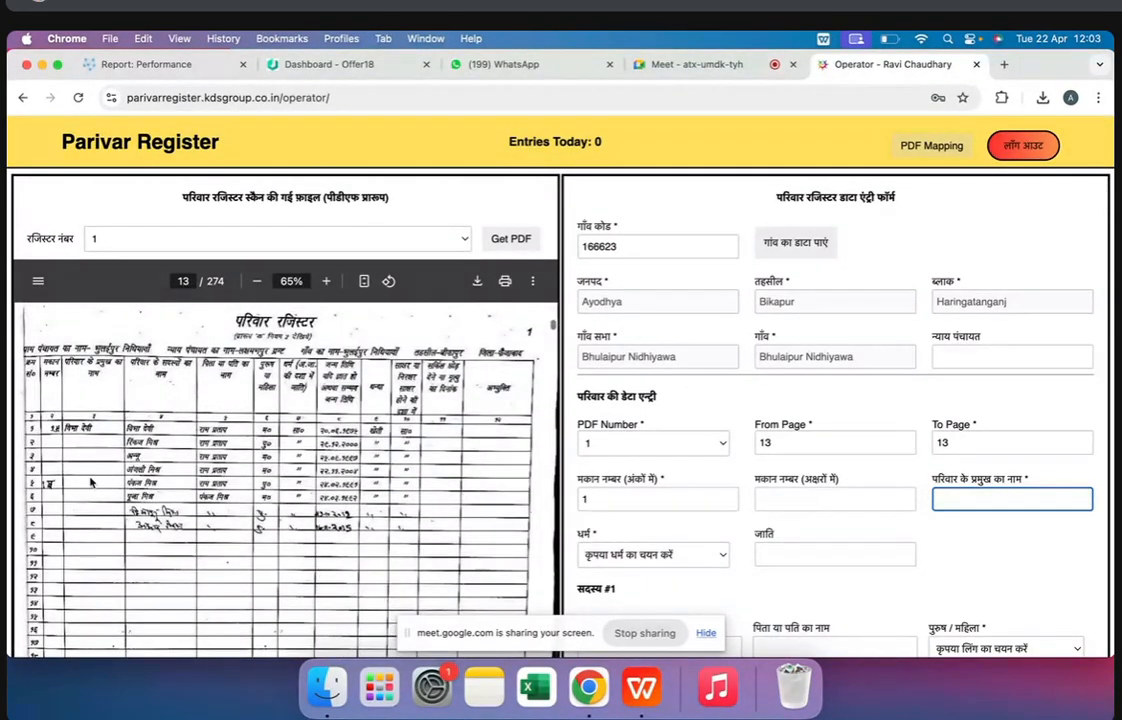
pyautogui.doubleClick(71, 429)
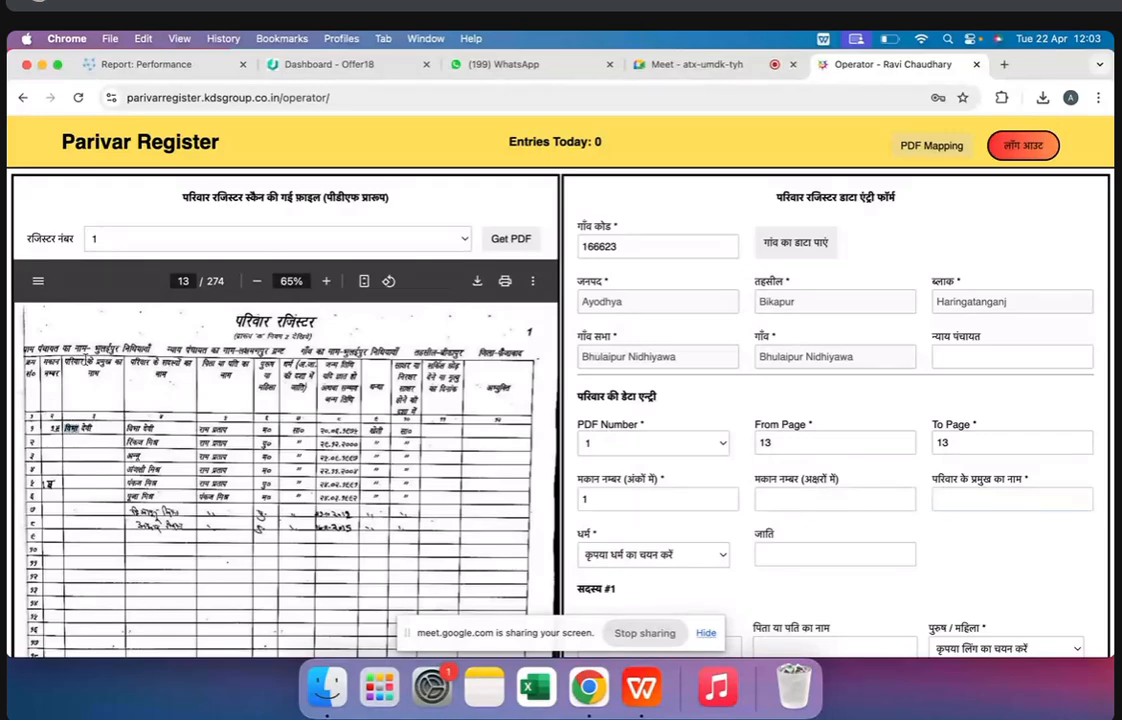
pyautogui.click(87, 438)
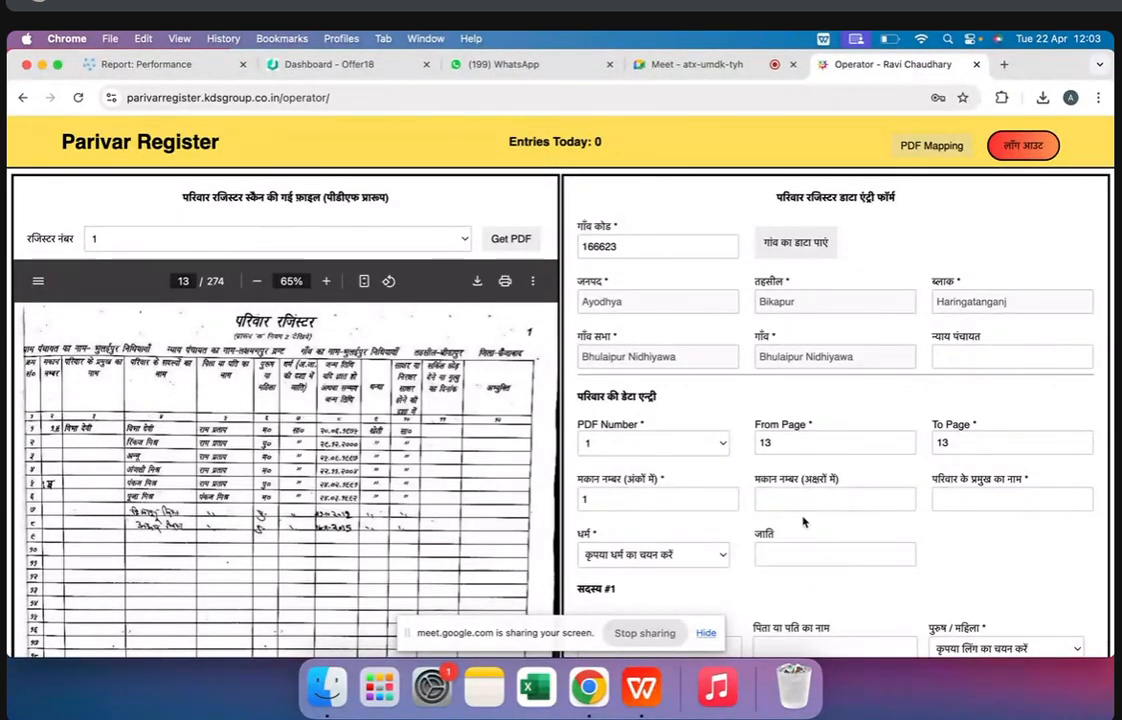
pyautogui.click(978, 510)
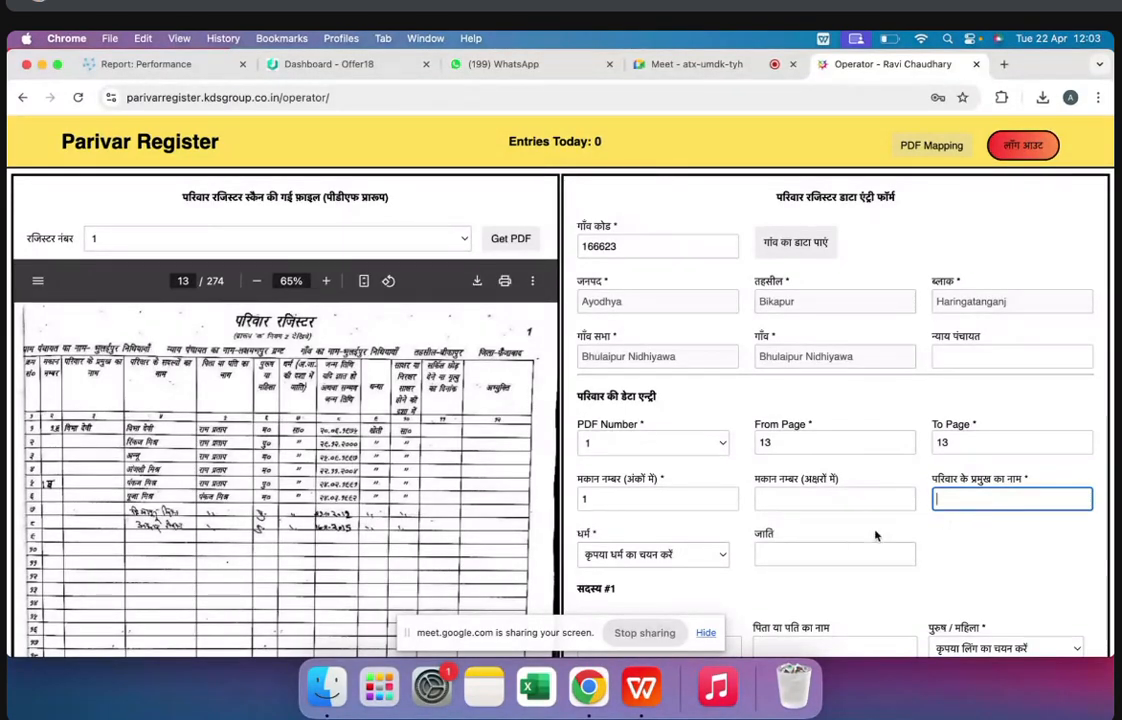
# View the available options for the family's religion without choosing one
pyautogui.click(680, 555)
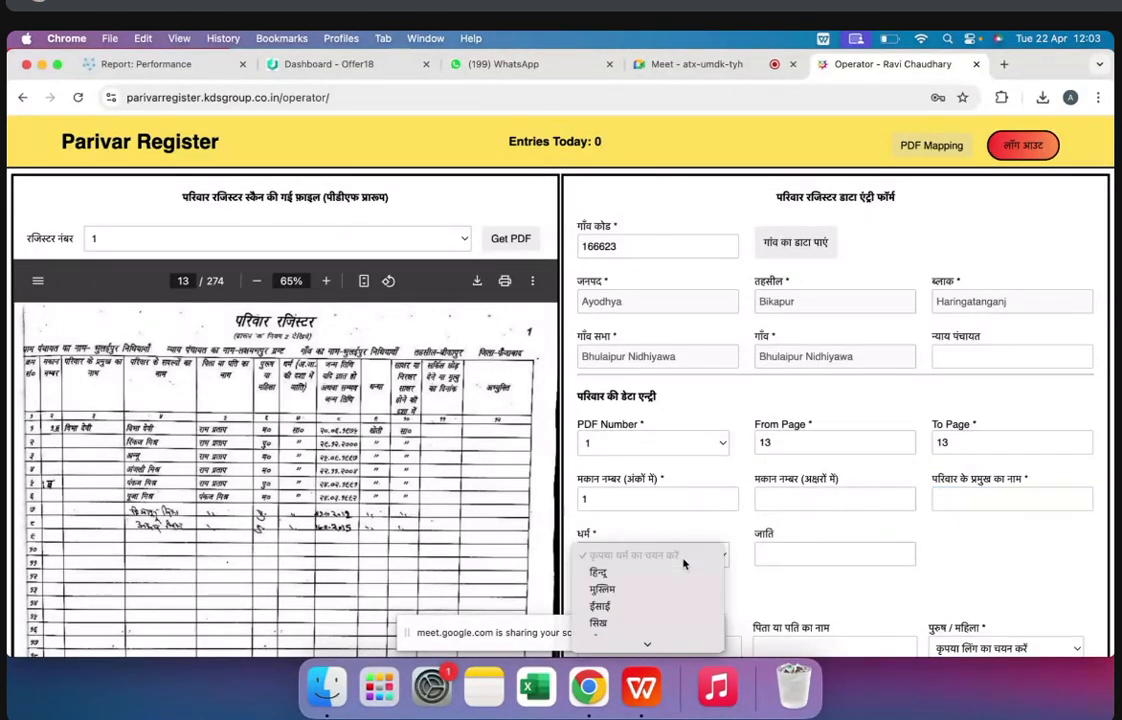
pyautogui.click(156, 451)
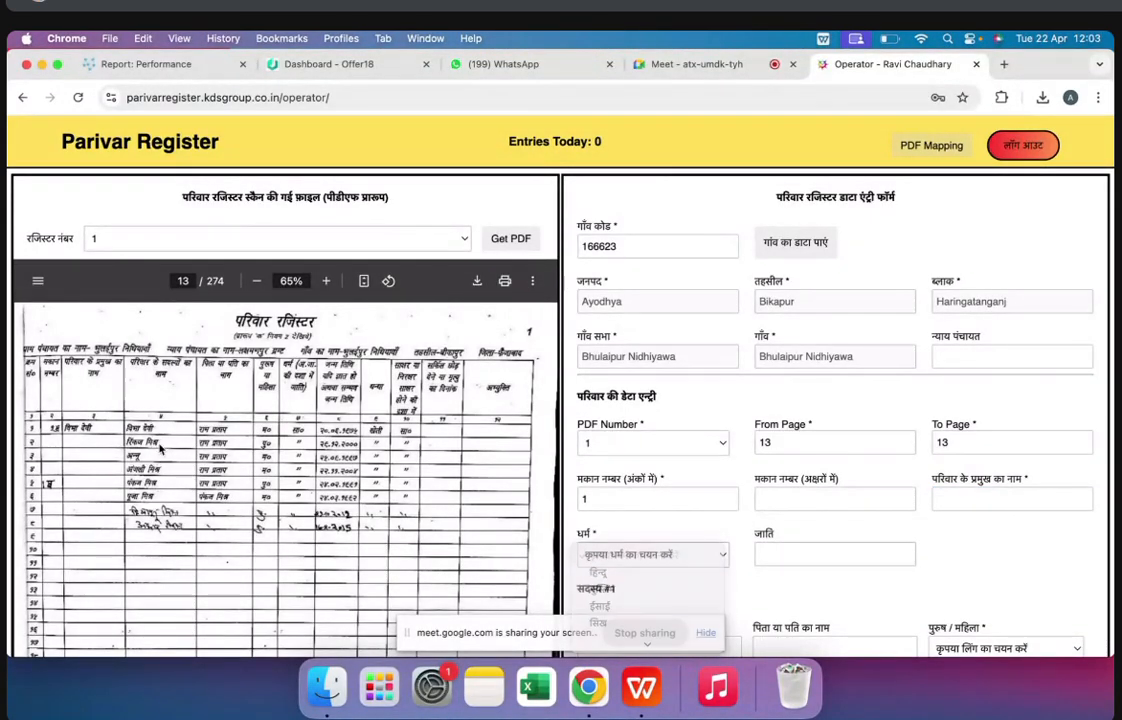
# Select हिन्दू as the family's religion and proceed to the caste field, leaving it blank
pyautogui.click(638, 555)
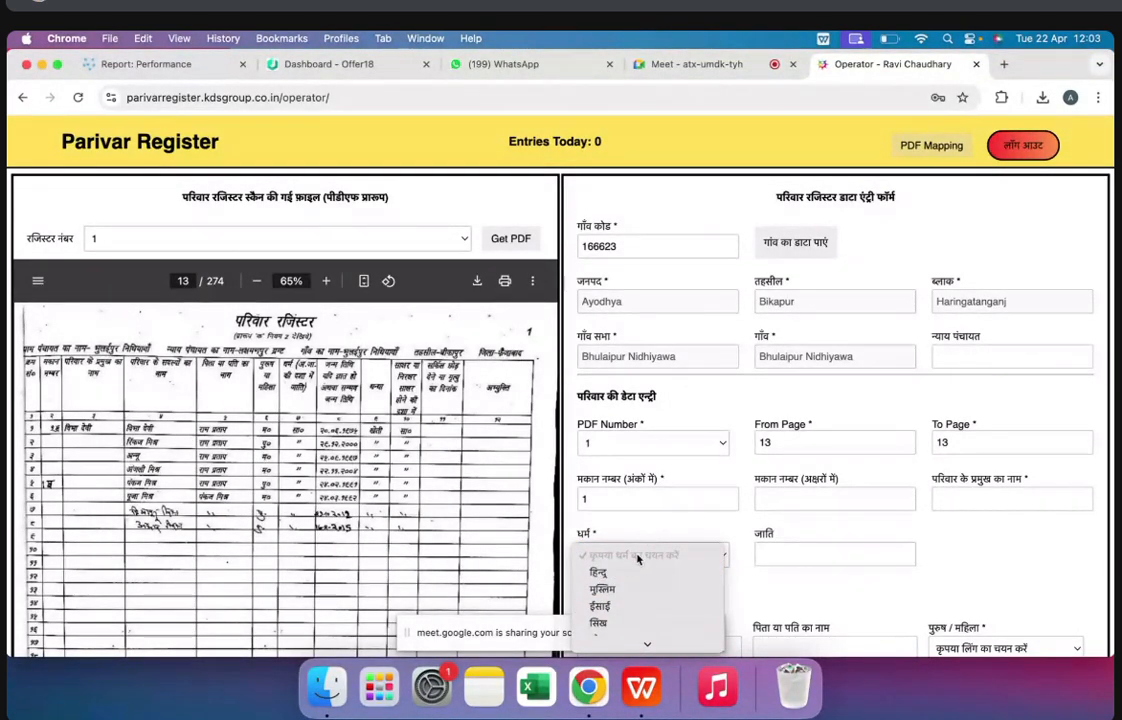
pyautogui.click(612, 571)
pyautogui.scroll(-3, 782, 546)
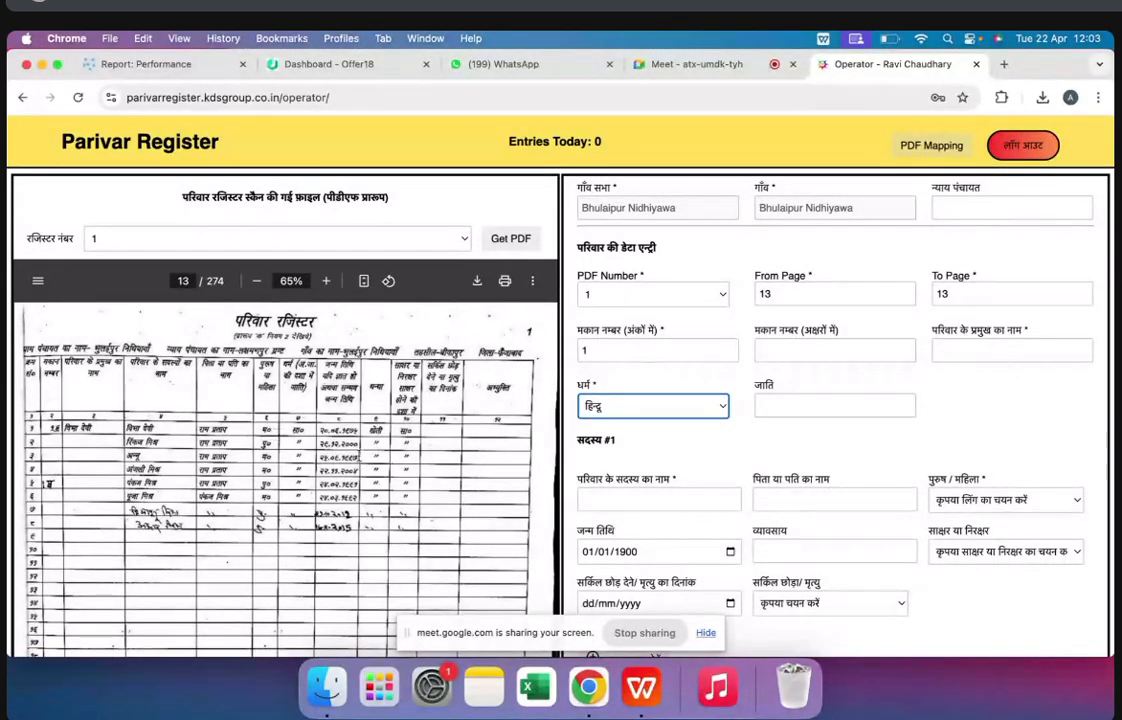
pyautogui.click(798, 395)
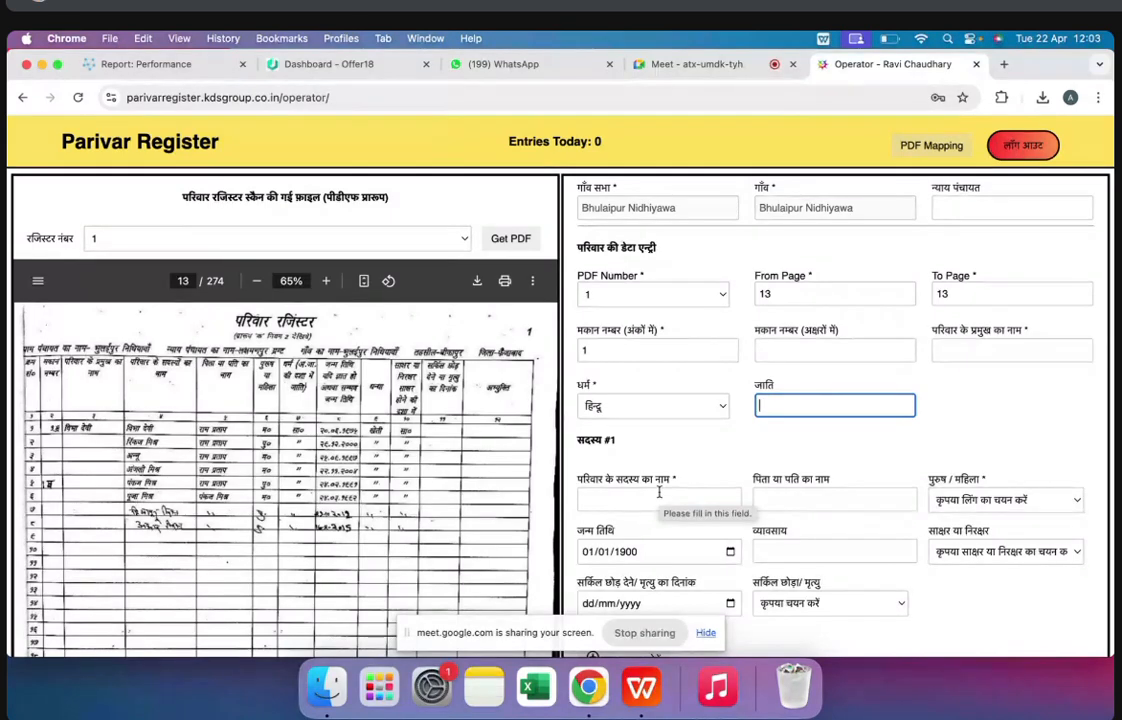
# Highlight the family data entry section and go through its house number, family head, religion and caste fields without changing them
pyautogui.click(600, 503)
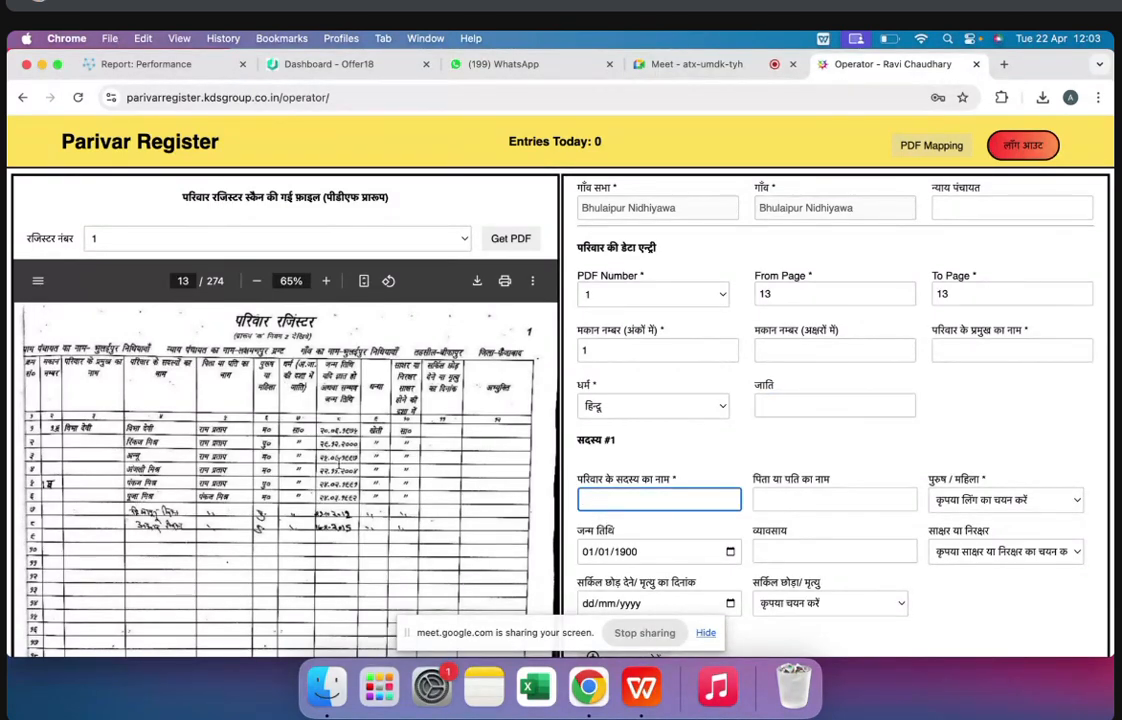
pyautogui.click(638, 453)
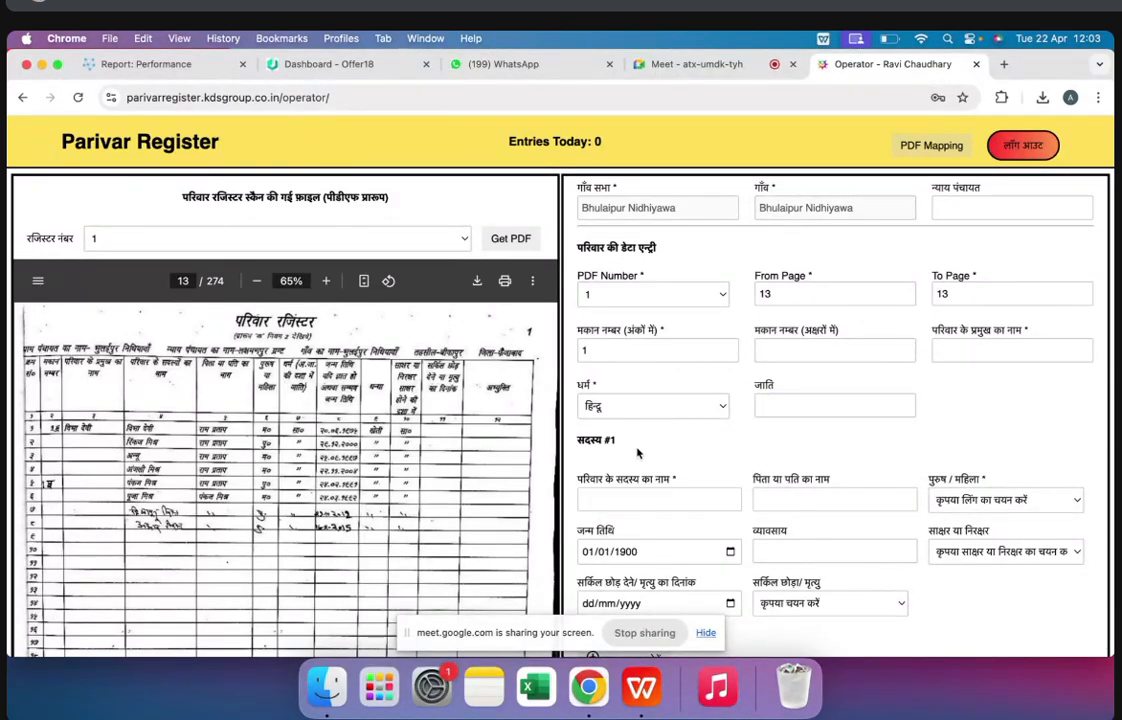
pyautogui.moveTo(625, 440); pyautogui.dragTo(577, 261)
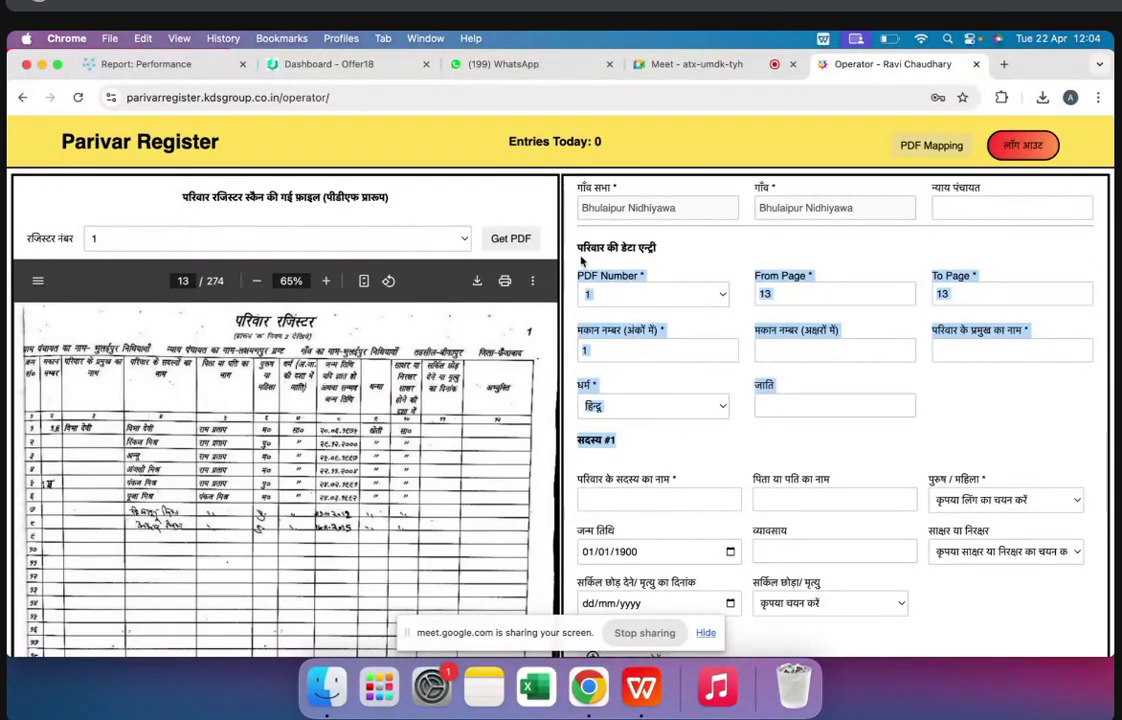
pyautogui.scroll(3, 700, 230)
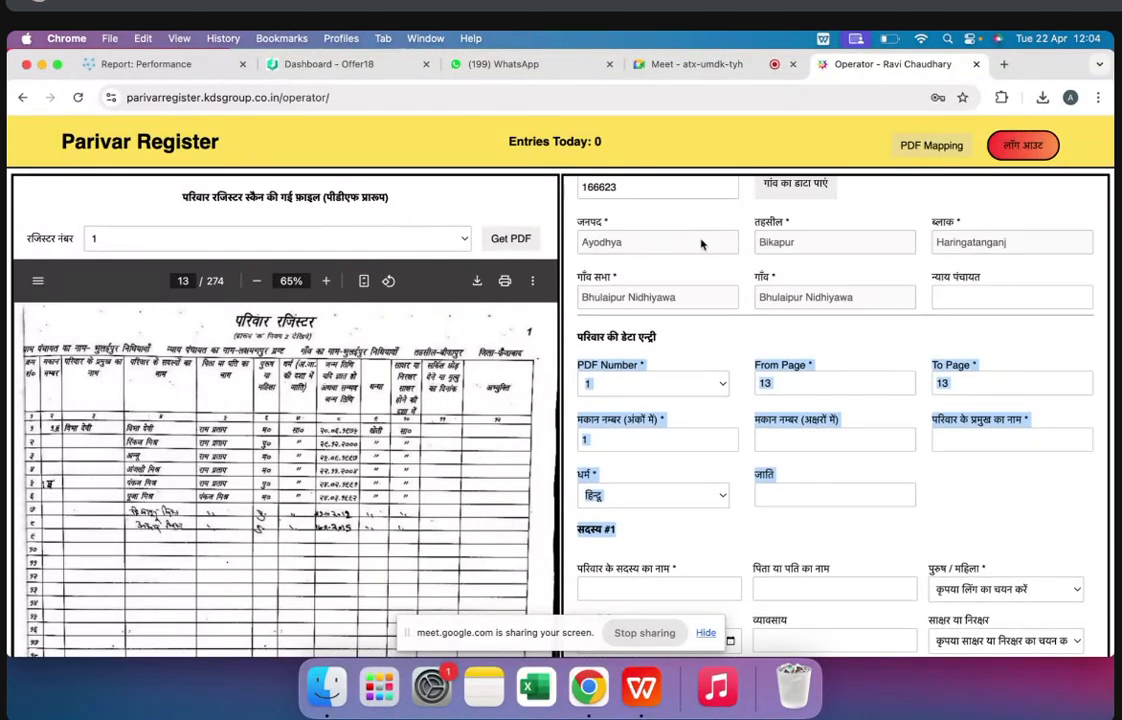
pyautogui.scroll(-4, 614, 376)
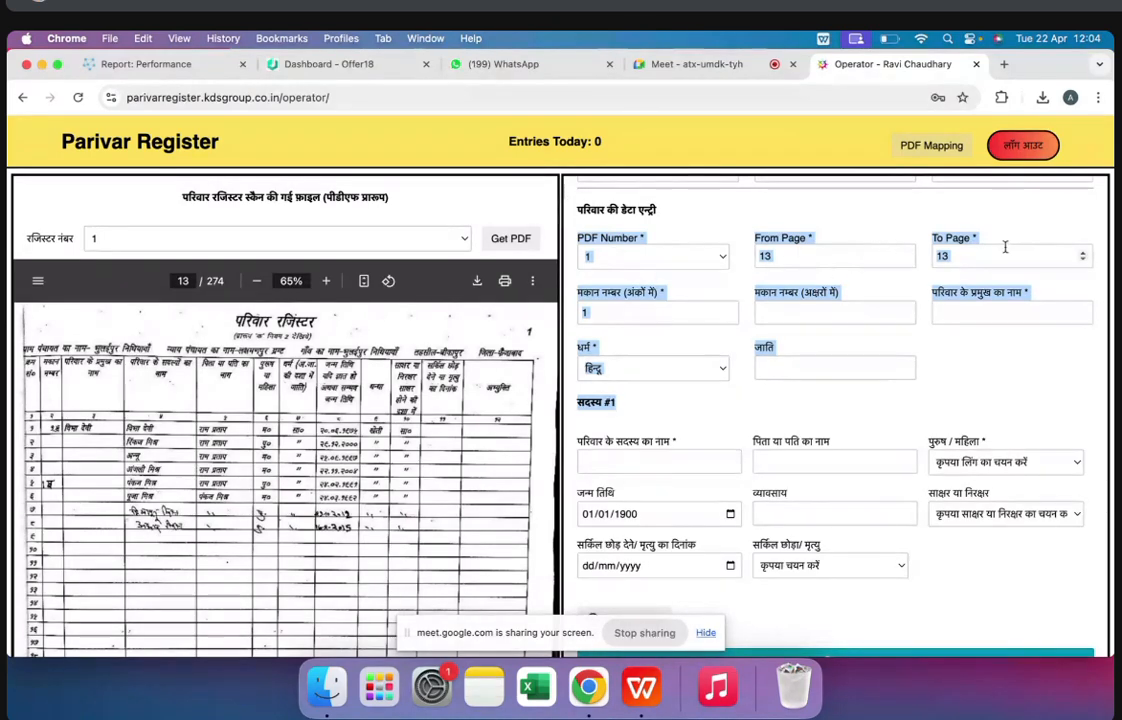
pyautogui.click(597, 313)
pyautogui.click(994, 313)
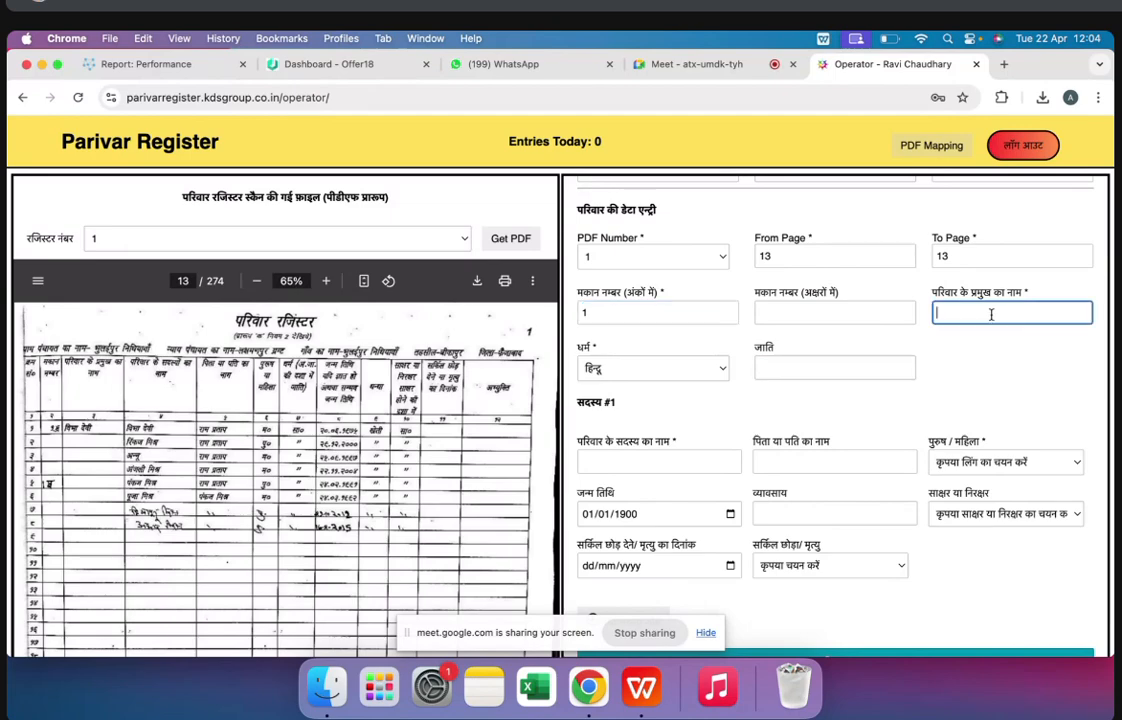
pyautogui.click(626, 368)
pyautogui.click(626, 368)
pyautogui.click(785, 366)
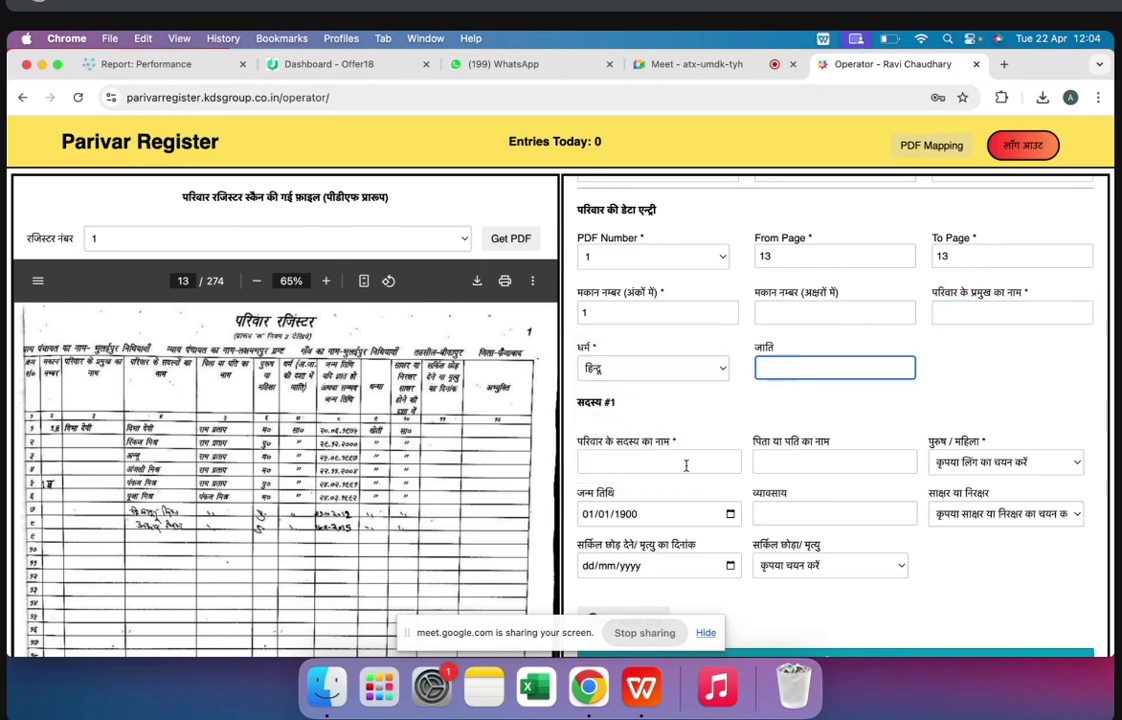
# Highlight the first two members' entries on page 13 and point out the matching member name field under member #1
pyautogui.click(643, 463)
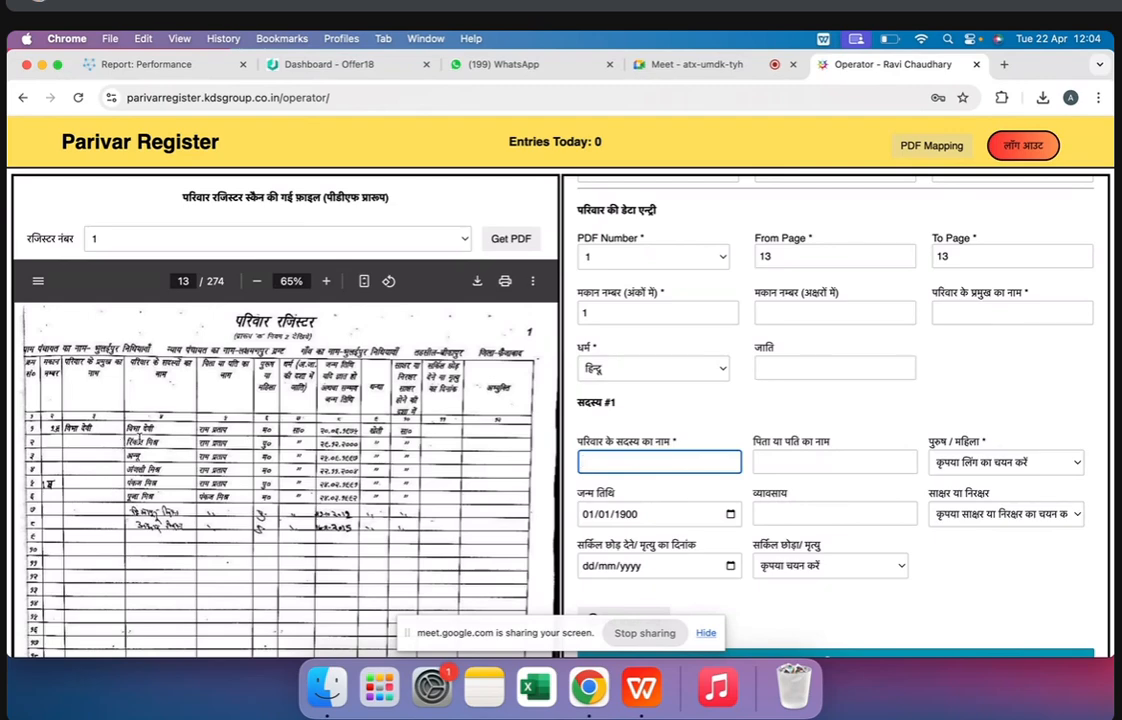
pyautogui.doubleClick(138, 429)
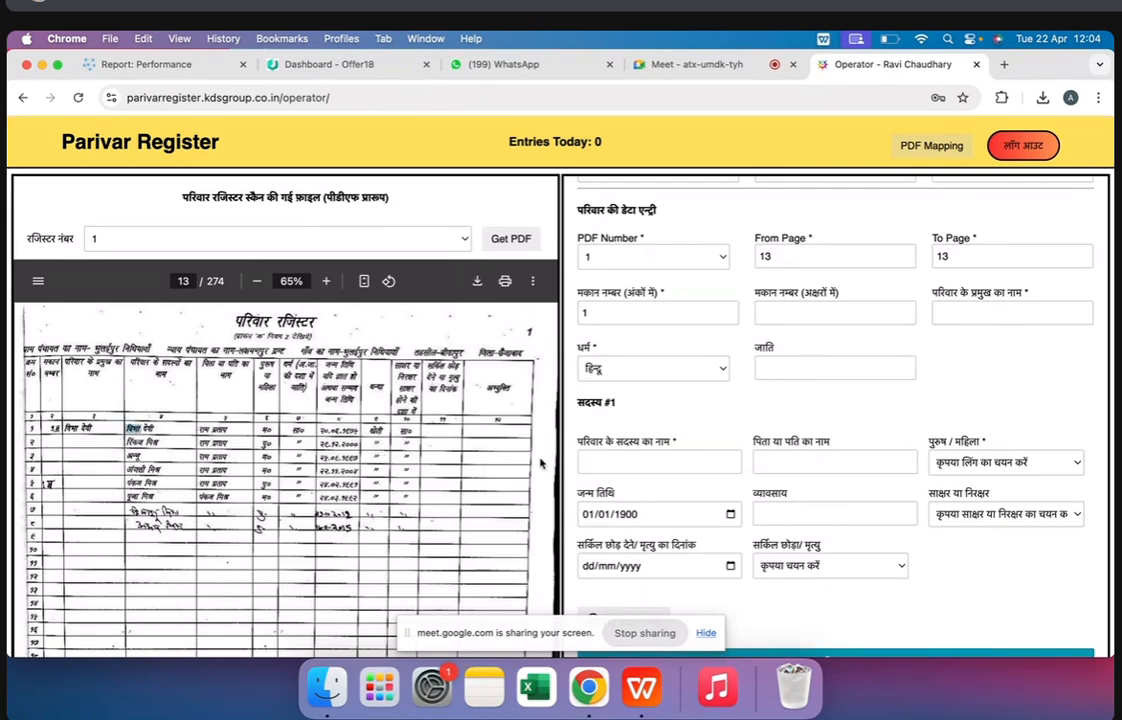
pyautogui.tripleClick(139, 442)
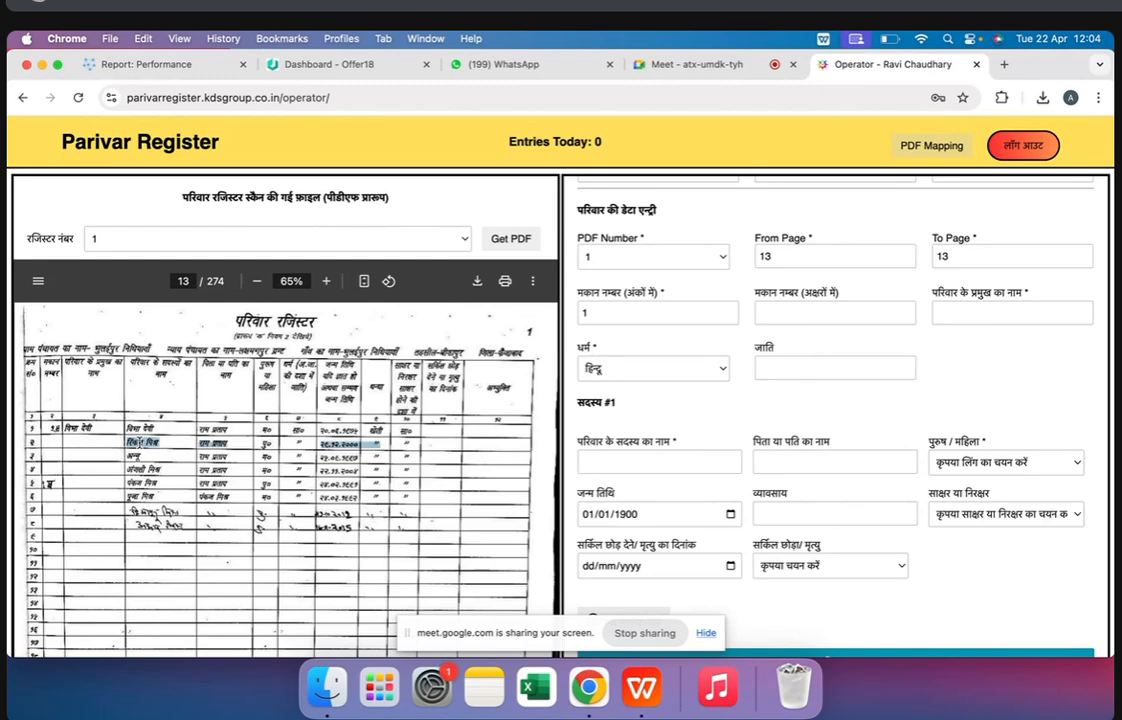
pyautogui.click(622, 460)
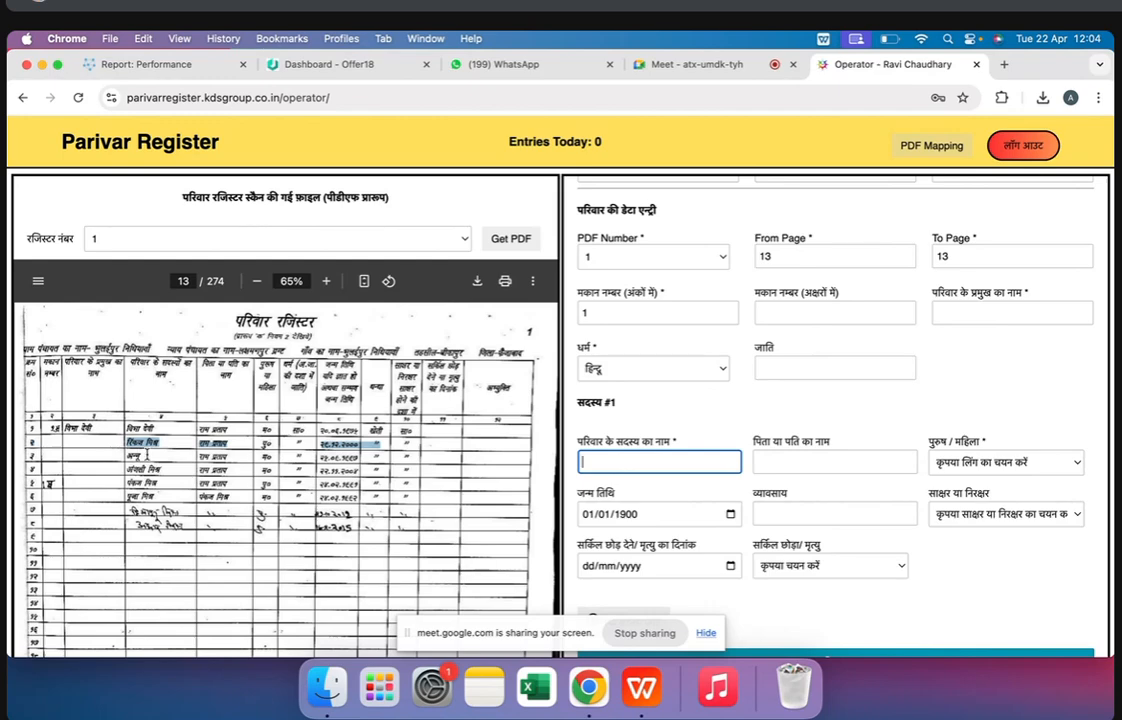
pyautogui.click(628, 481)
pyautogui.click(684, 467)
# Leave member #1's father or husband name blank and set the gender to पुरुष
pyautogui.click(789, 465)
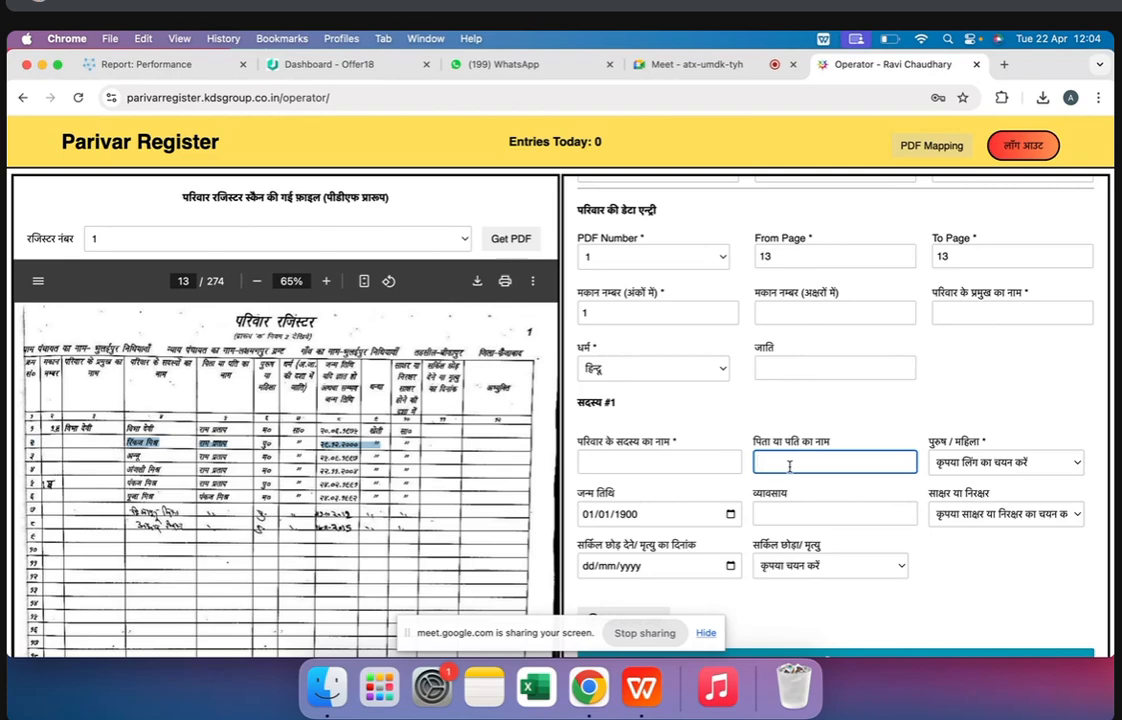
pyautogui.click(975, 463)
pyautogui.click(975, 482)
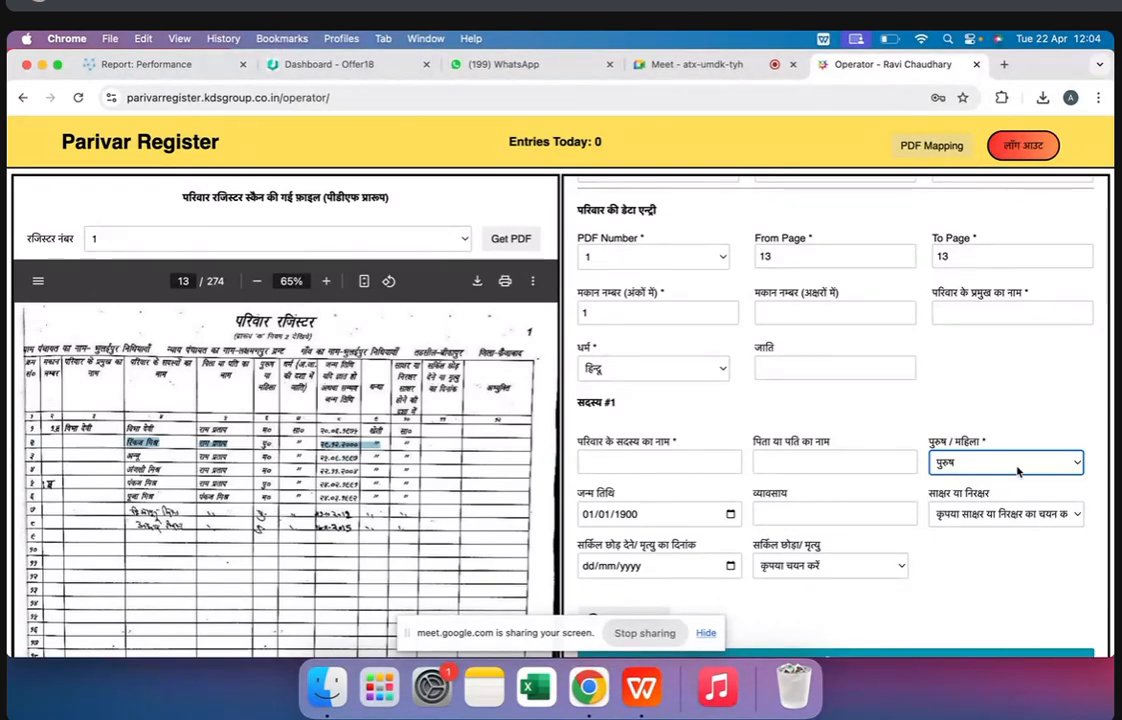
# View the date of birth calendar for member #1 without choosing a date, and highlight the fourth row's gender entry in the register
pyautogui.click(735, 519)
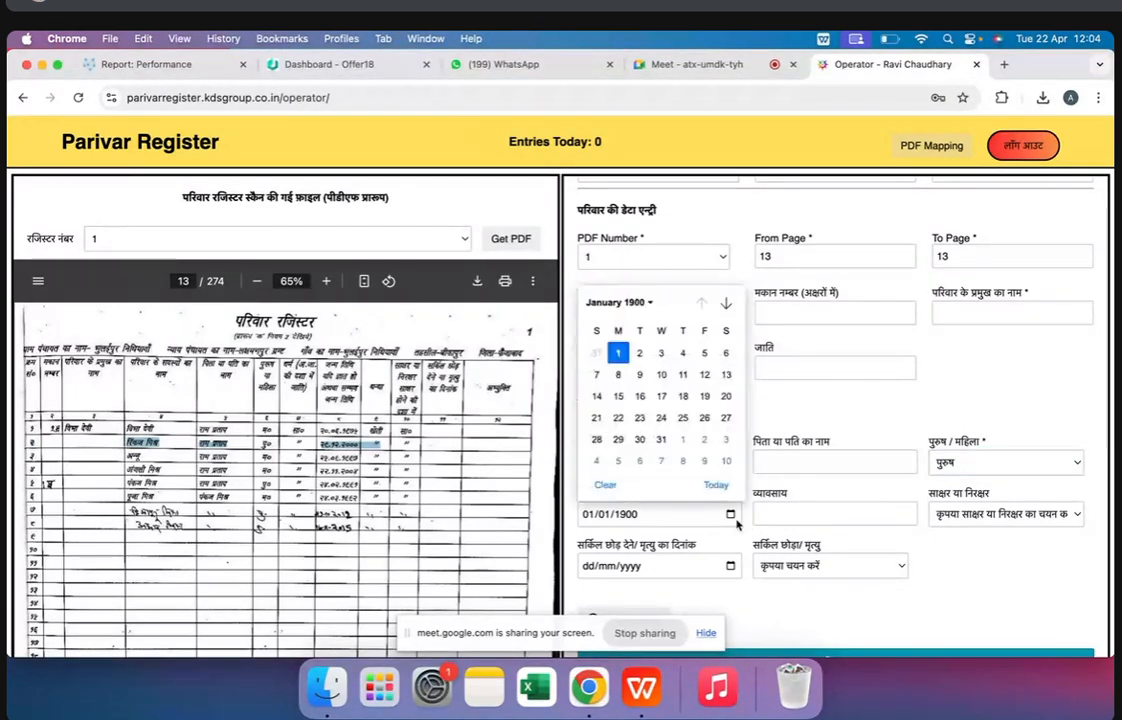
pyautogui.click(829, 424)
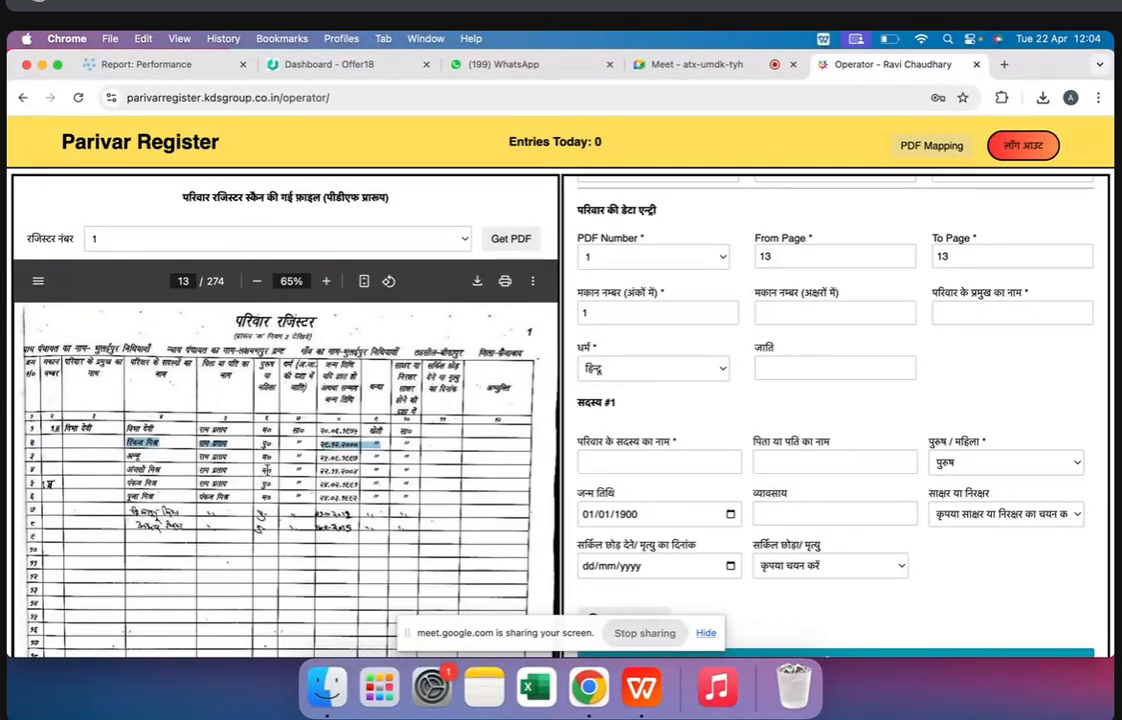
pyautogui.doubleClick(266, 471)
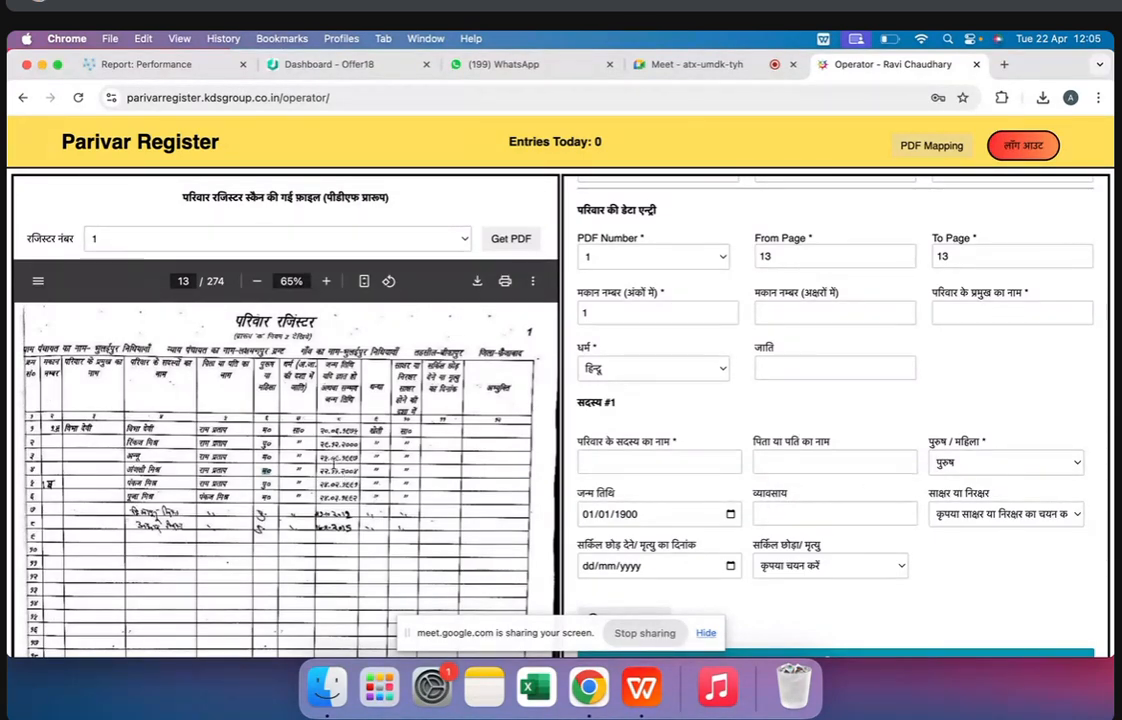
pyautogui.click(697, 521)
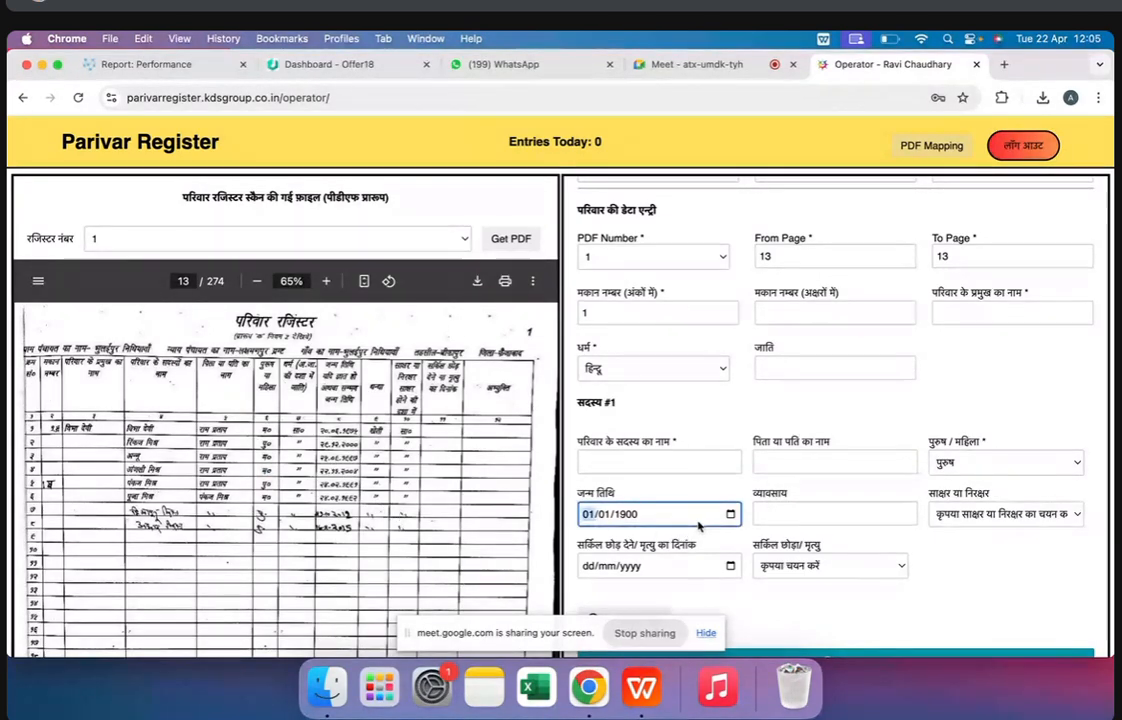
# Point out member #1's occupation field and compare the literacy options with the first row's literacy entry in the register
pyautogui.click(799, 515)
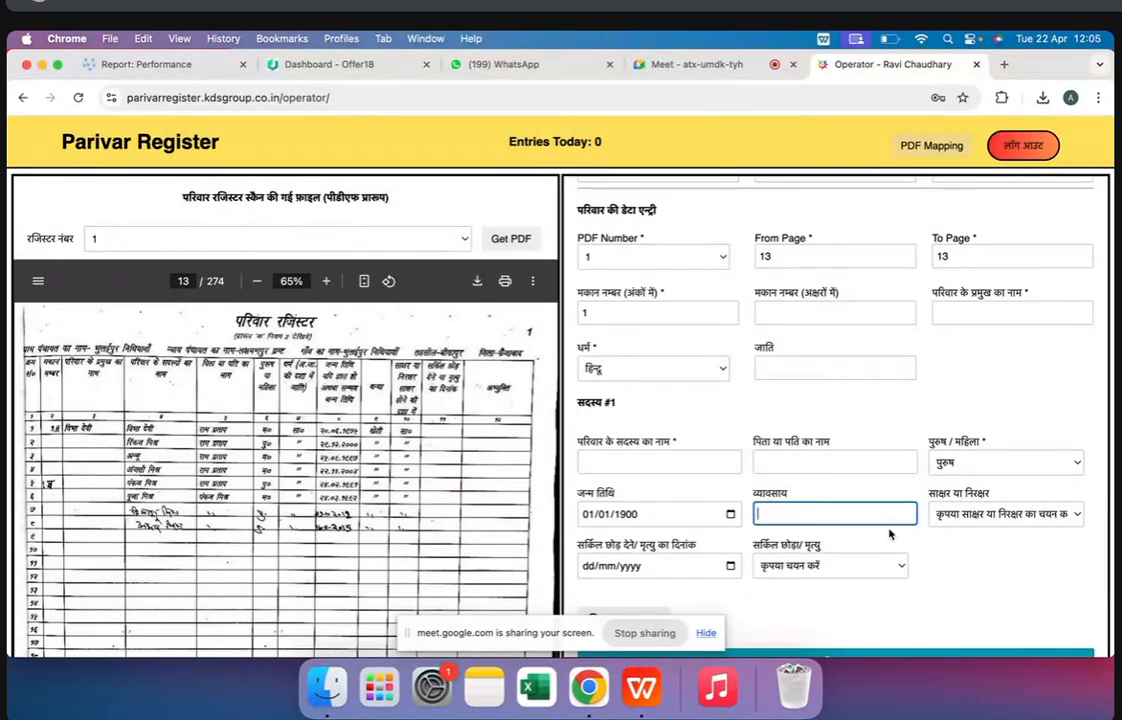
pyautogui.click(957, 516)
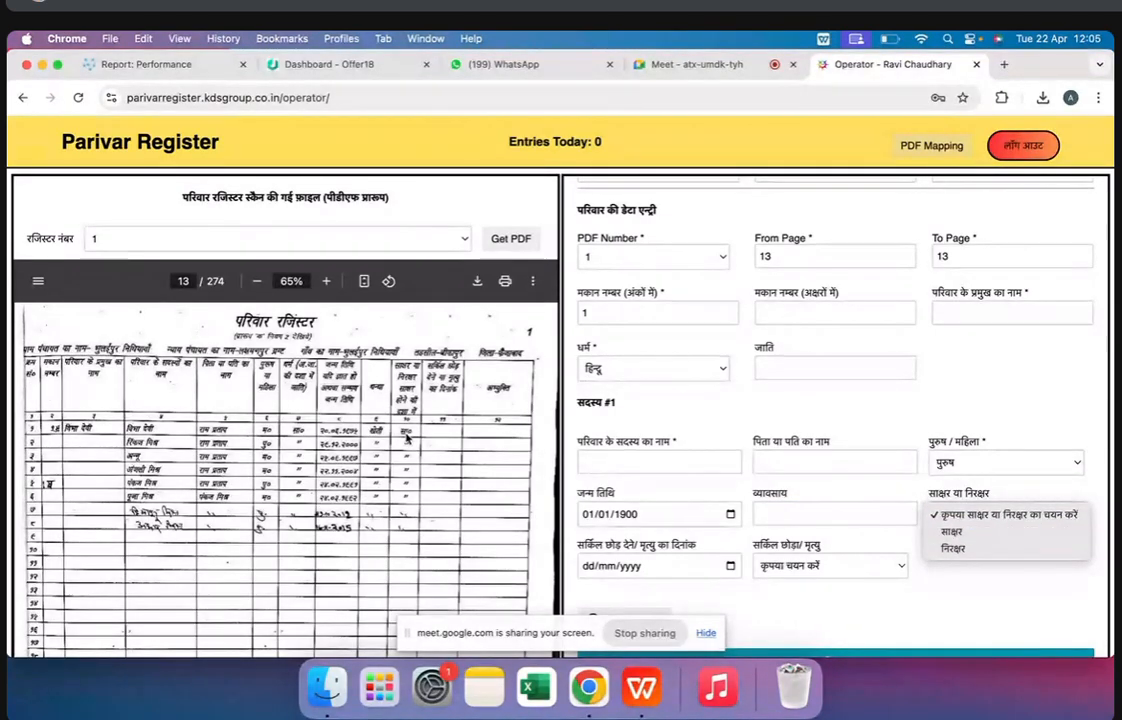
pyautogui.tripleClick(405, 434)
pyautogui.click(955, 520)
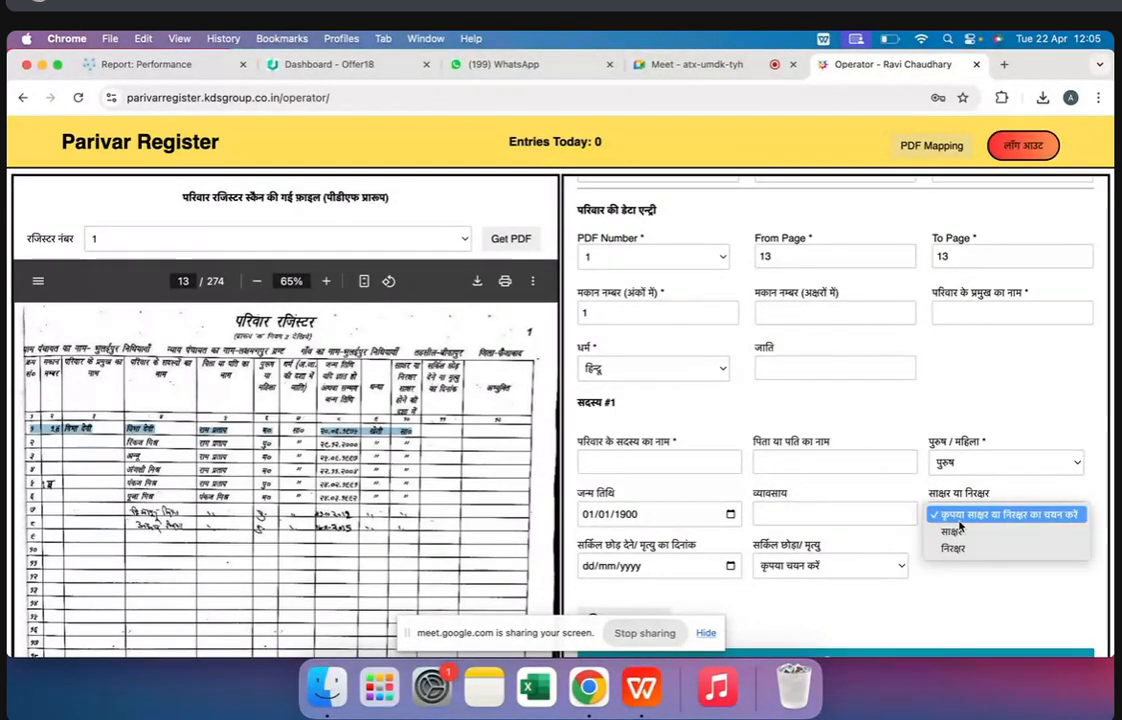
pyautogui.click(412, 438)
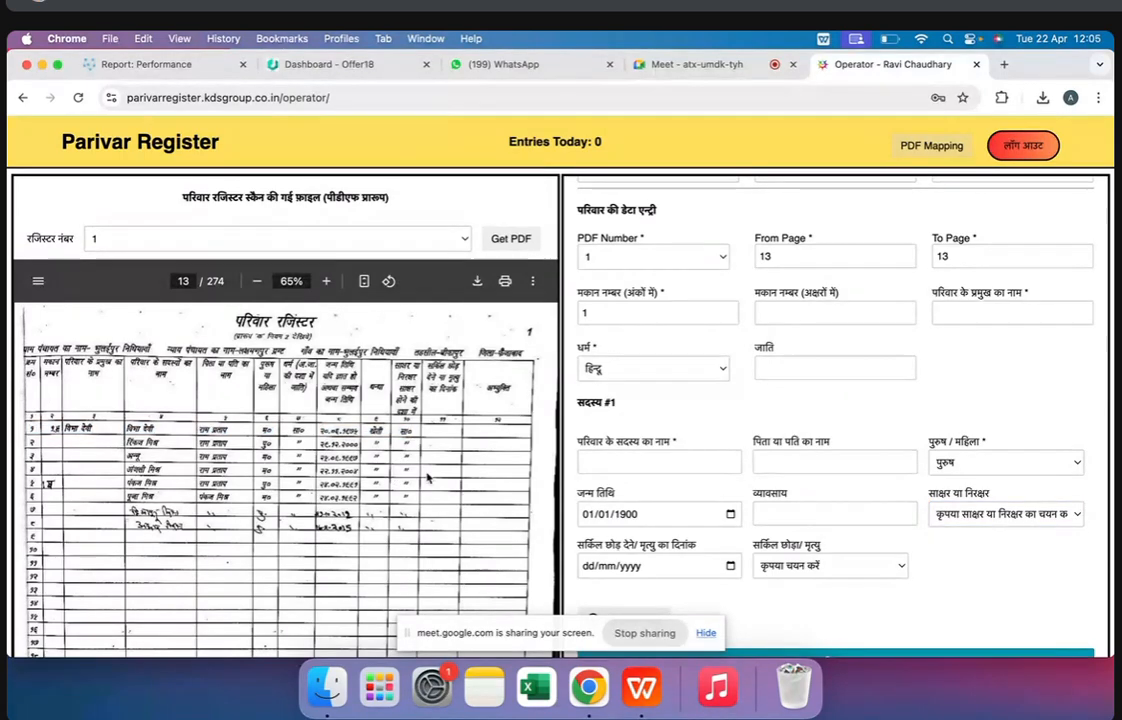
# Set member #1's literacy to निरक्षर, and change it to साक्षर
pyautogui.click(953, 517)
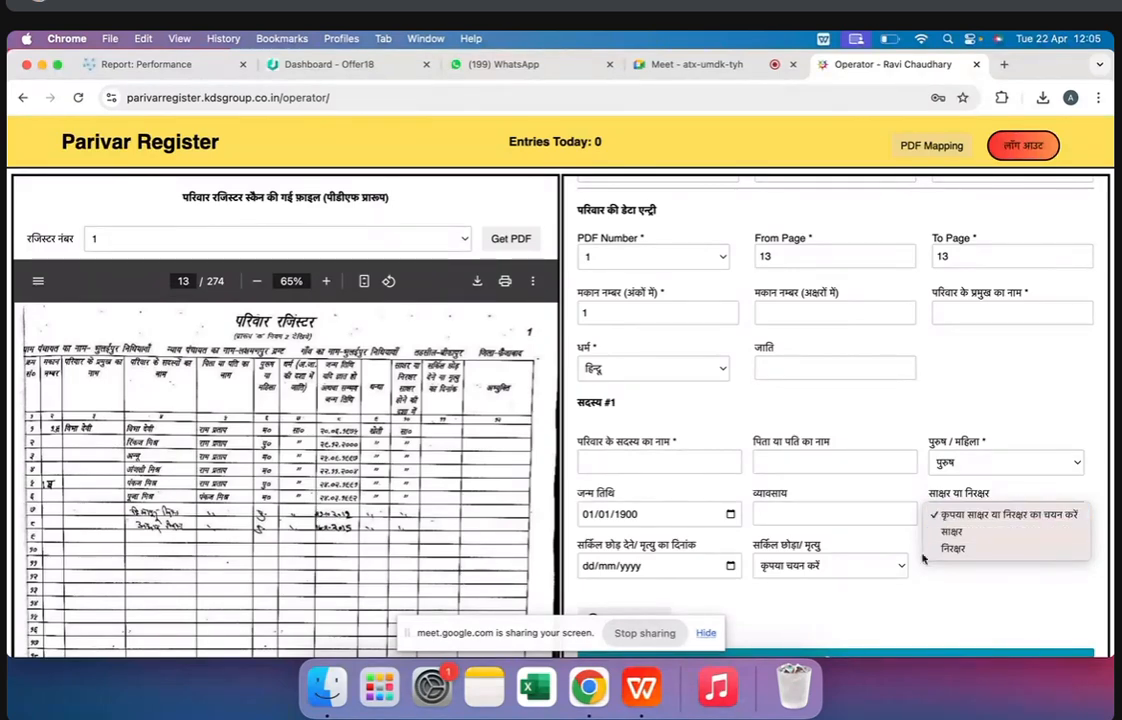
pyautogui.click(994, 551)
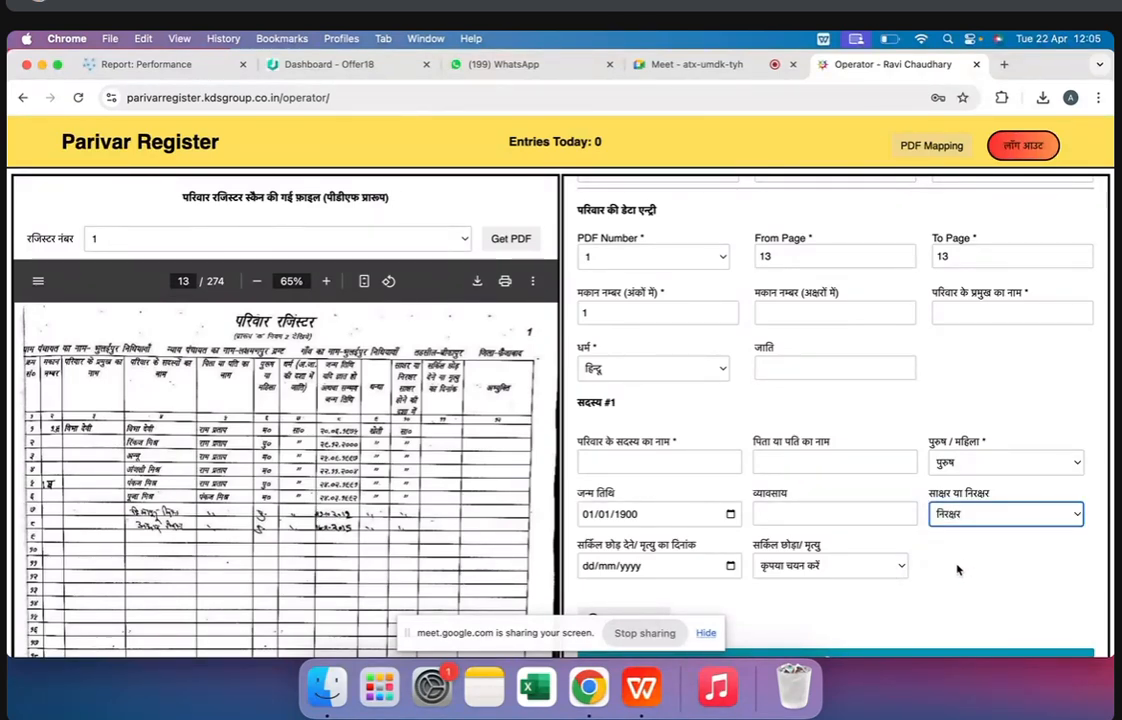
pyautogui.click(972, 514)
pyautogui.click(906, 496)
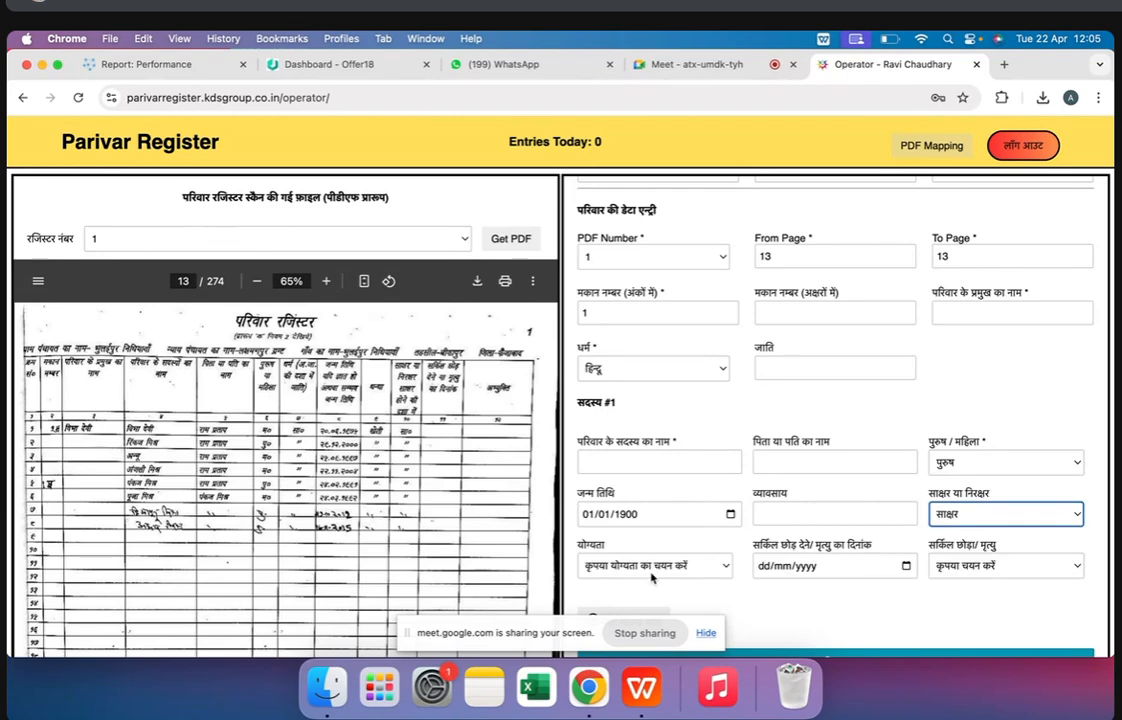
# View member #1's qualification options, the circle-leaving or death date field and the circle-left or death options without choosing any
pyautogui.scroll(-1, 750, 545)
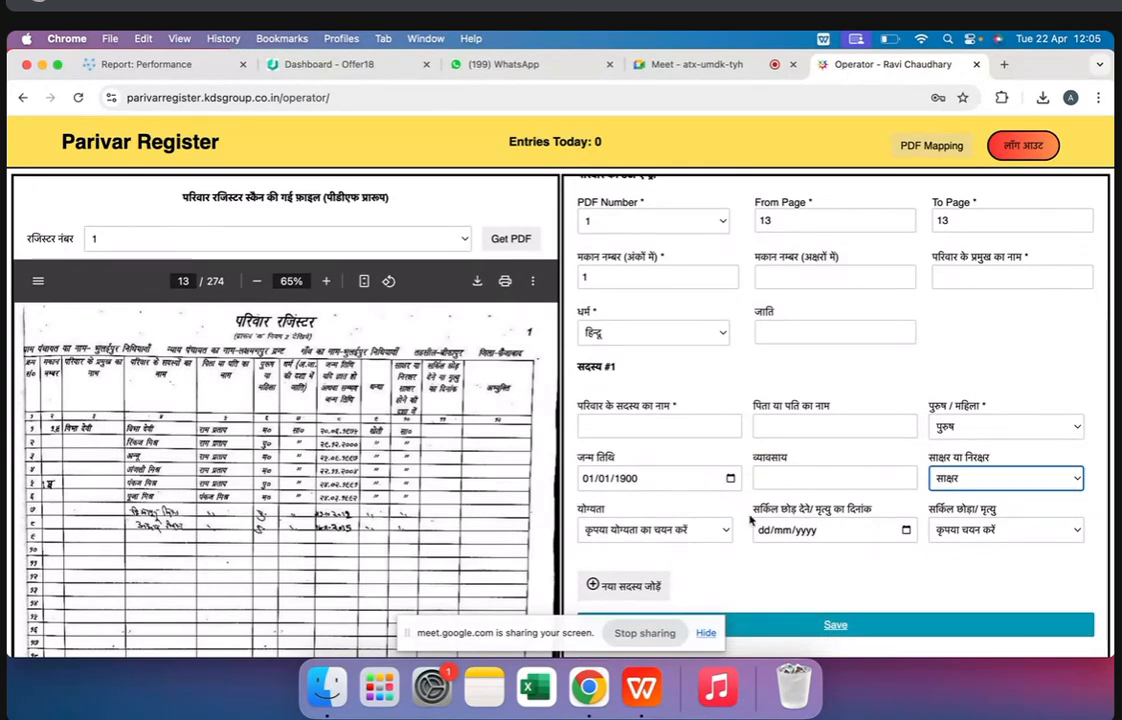
pyautogui.click(681, 535)
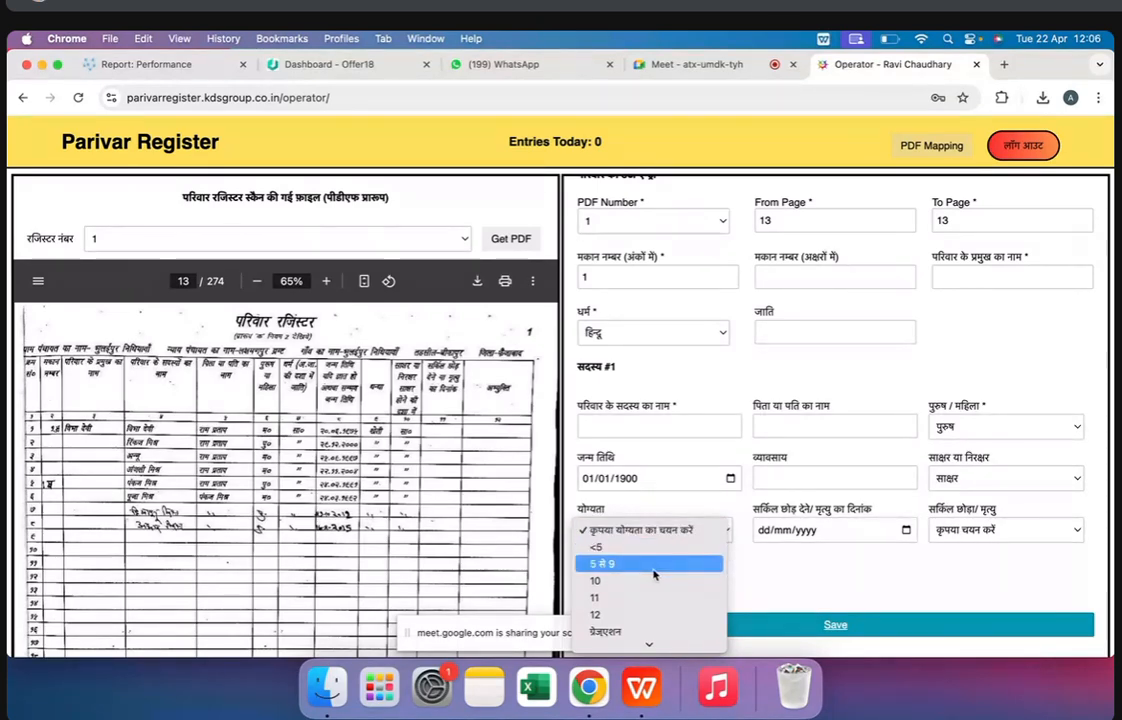
pyautogui.click(795, 578)
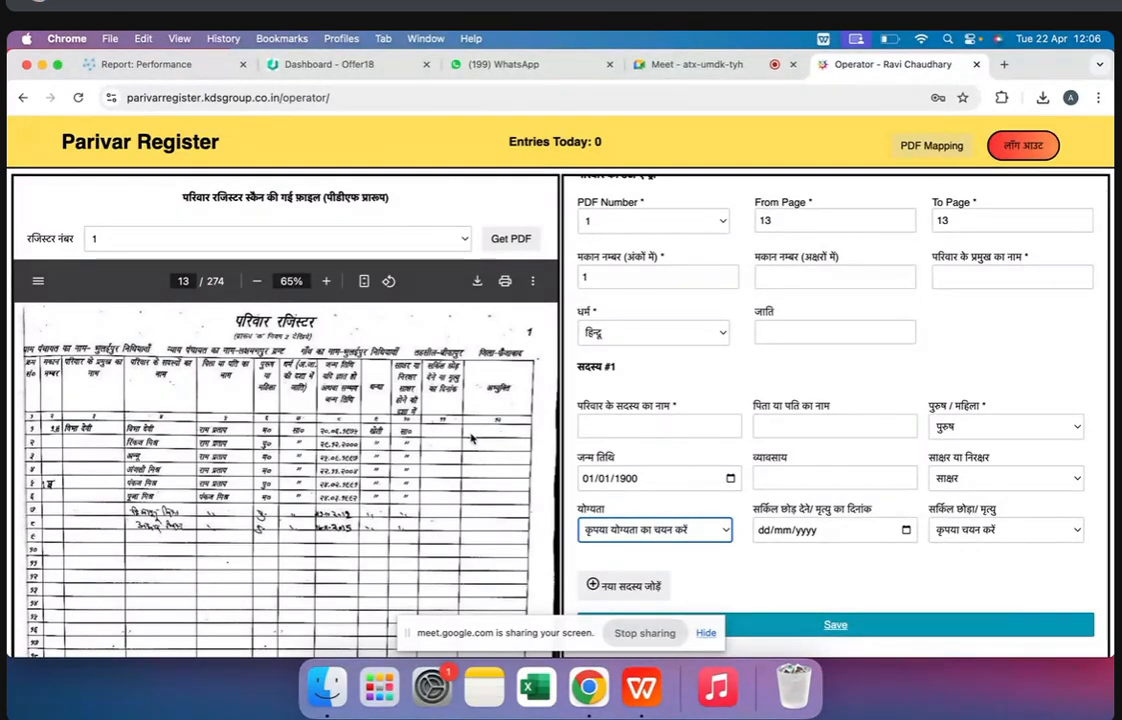
pyautogui.click(868, 539)
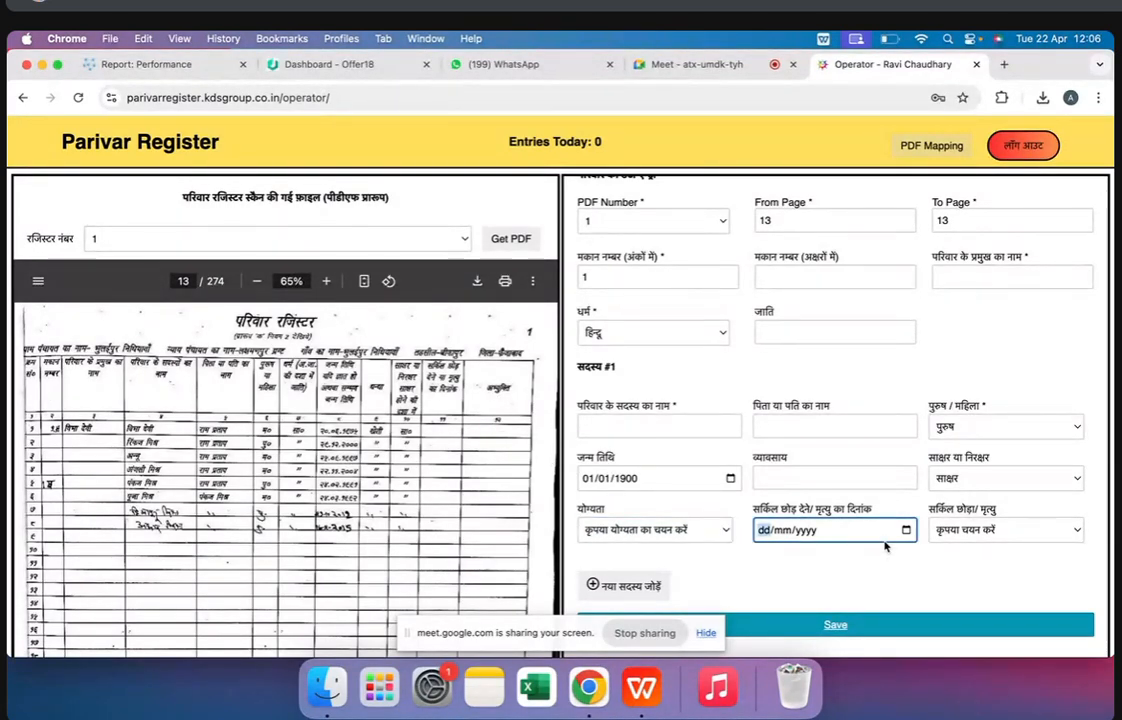
pyautogui.click(1005, 532)
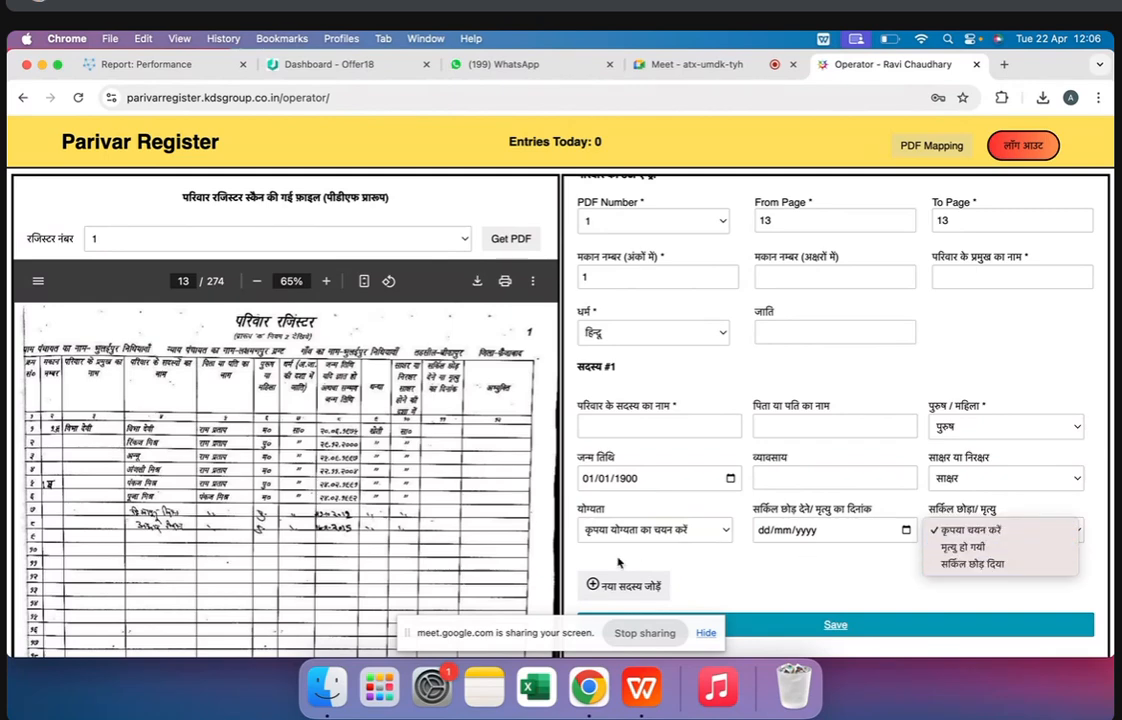
# Add six new blank member sections to the family form, up to member #7
pyautogui.click(626, 596)
pyautogui.click(624, 588)
pyautogui.scroll(-5, 612, 590)
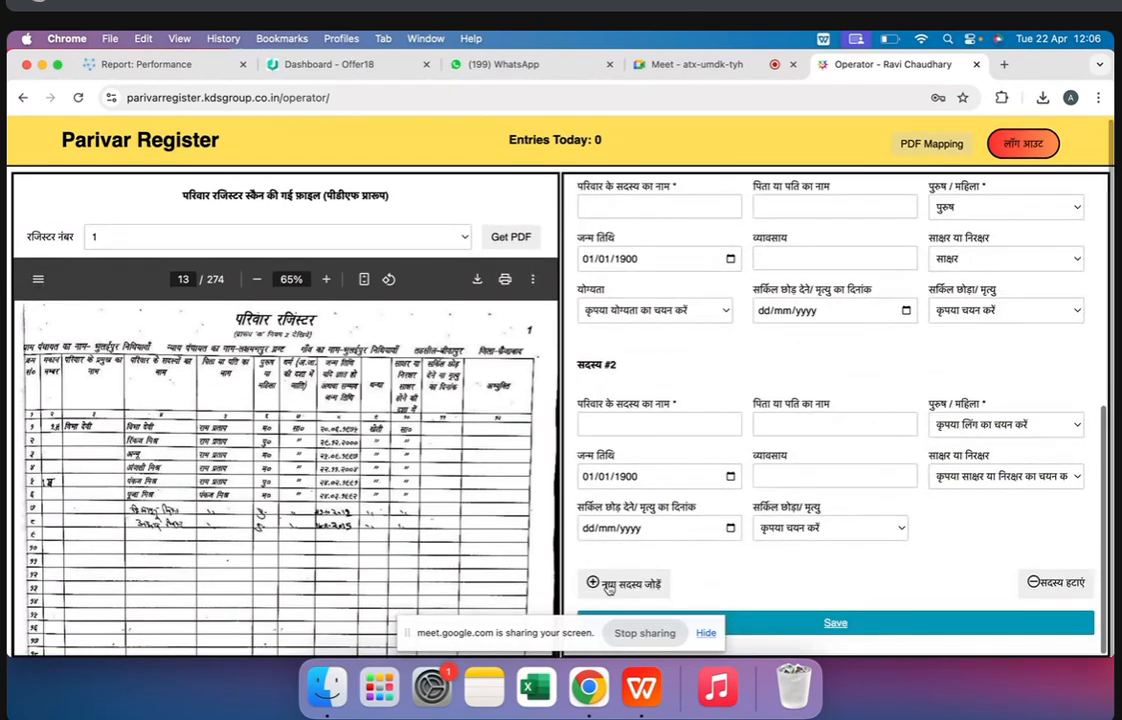
pyautogui.click(609, 586)
pyautogui.scroll(-5, 609, 588)
pyautogui.click(609, 586)
pyautogui.scroll(-5, 609, 588)
pyautogui.click(609, 586)
pyautogui.scroll(-5, 609, 588)
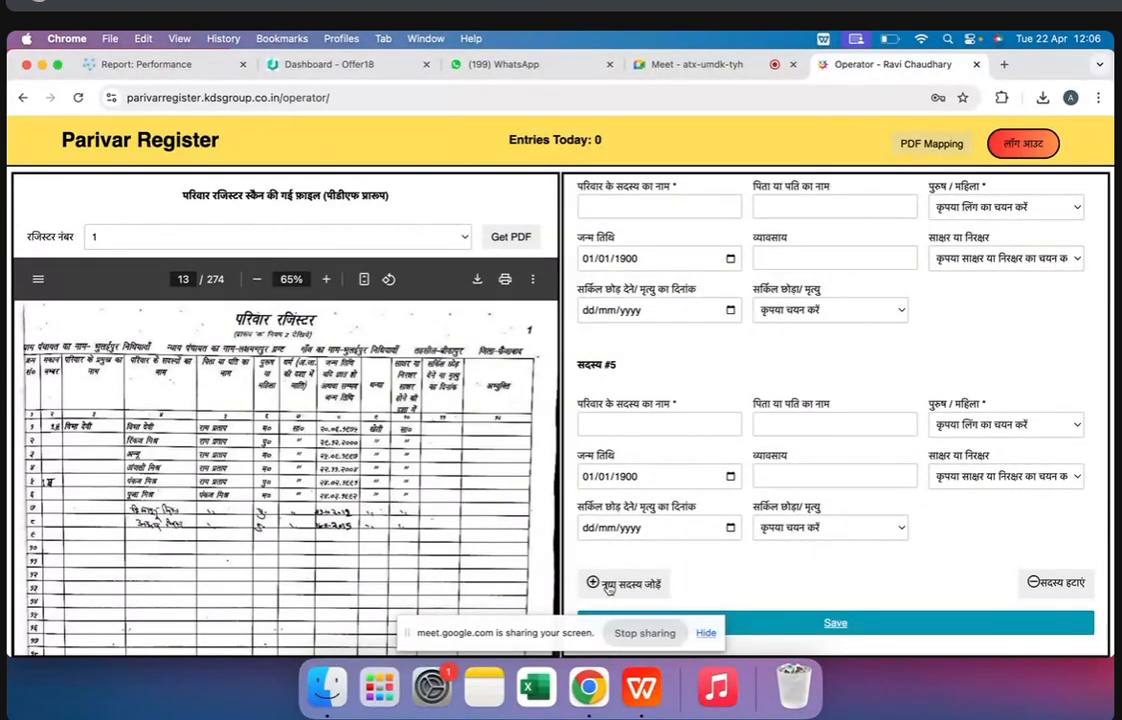
pyautogui.click(609, 586)
pyautogui.scroll(-3, 609, 586)
pyautogui.click(609, 586)
pyautogui.scroll(-3, 607, 583)
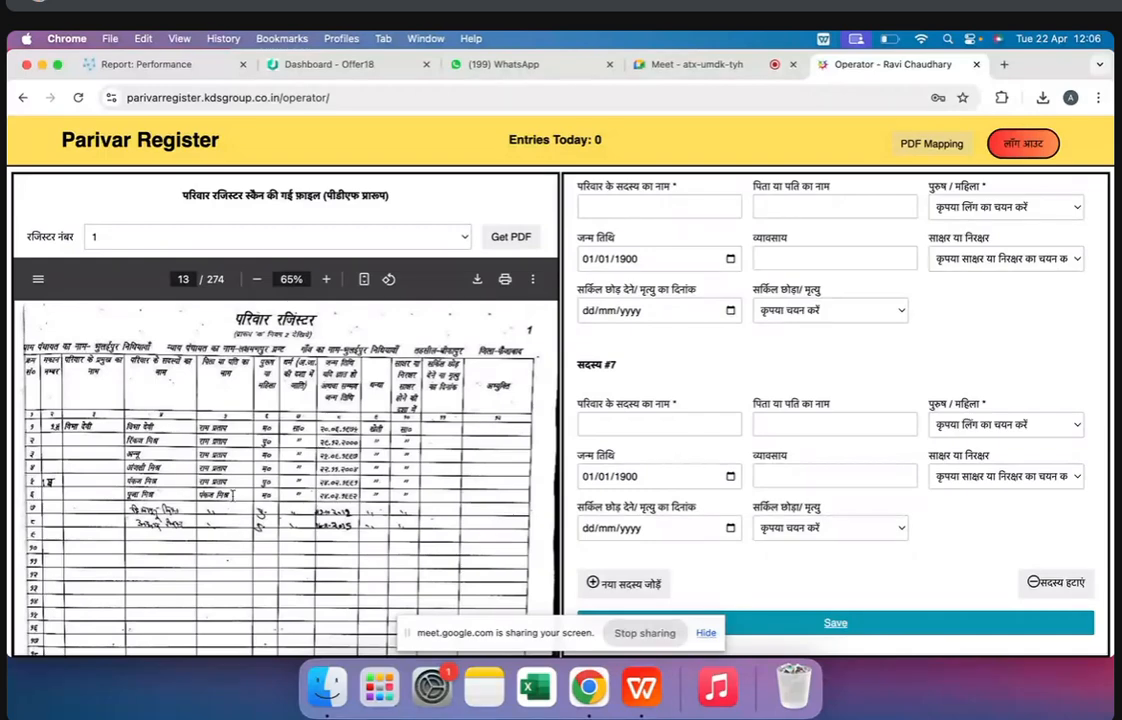
# Examine the blank name, father or husband name and birth date fields of members #6 and #7 against register page 13
pyautogui.click(802, 426)
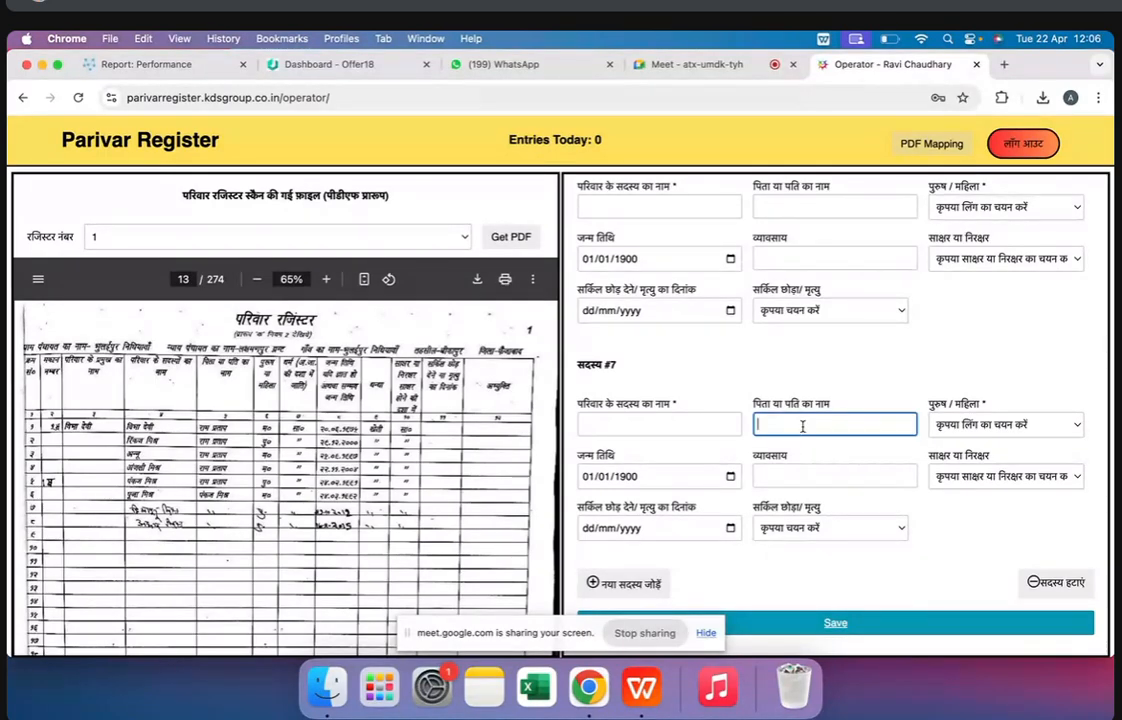
pyautogui.scroll(2, 802, 426)
pyautogui.scroll(4, 802, 426)
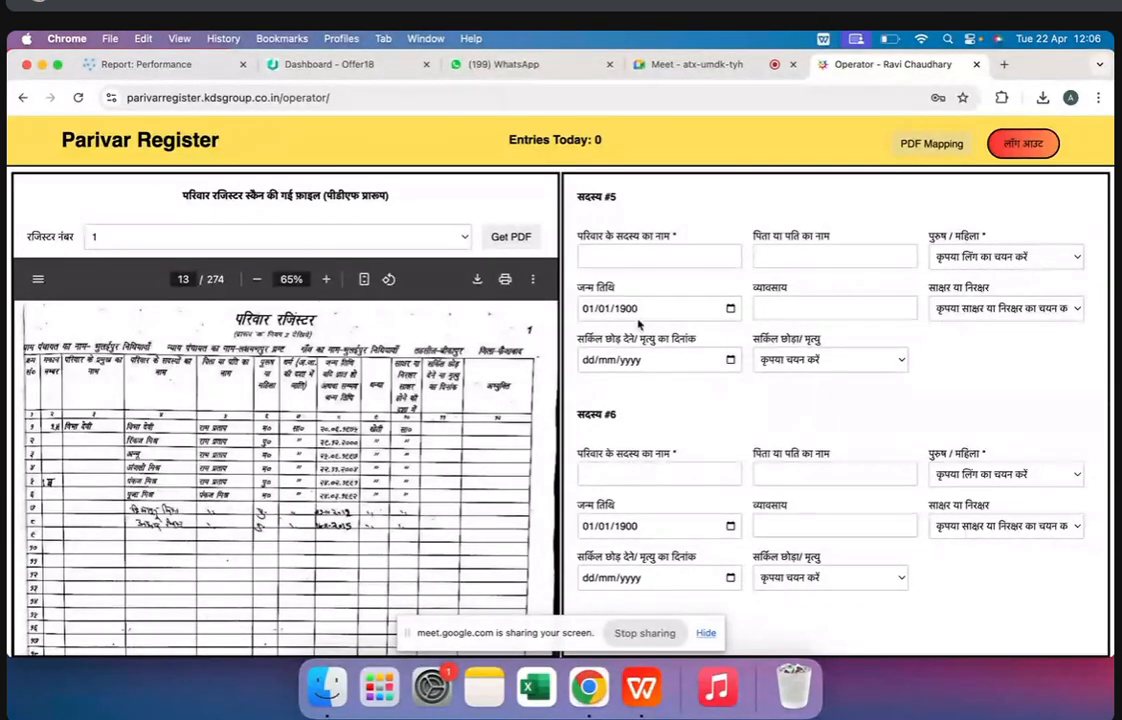
pyautogui.scroll(-5, 709, 445)
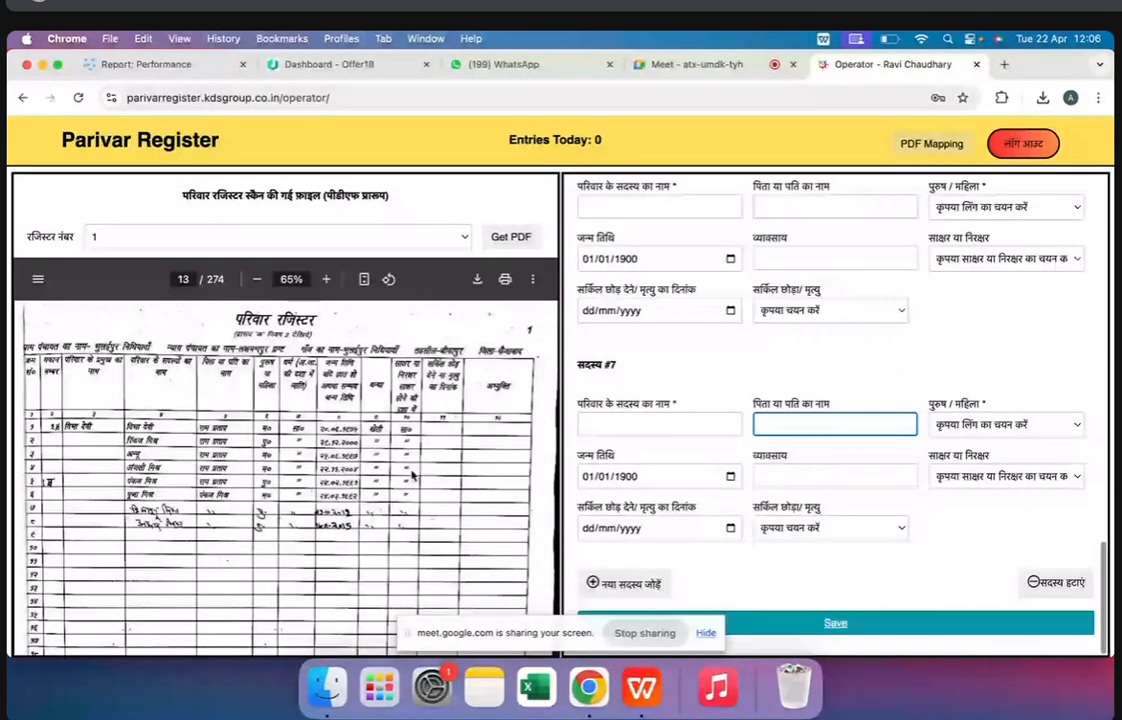
pyautogui.hscroll(-2, 412, 476)
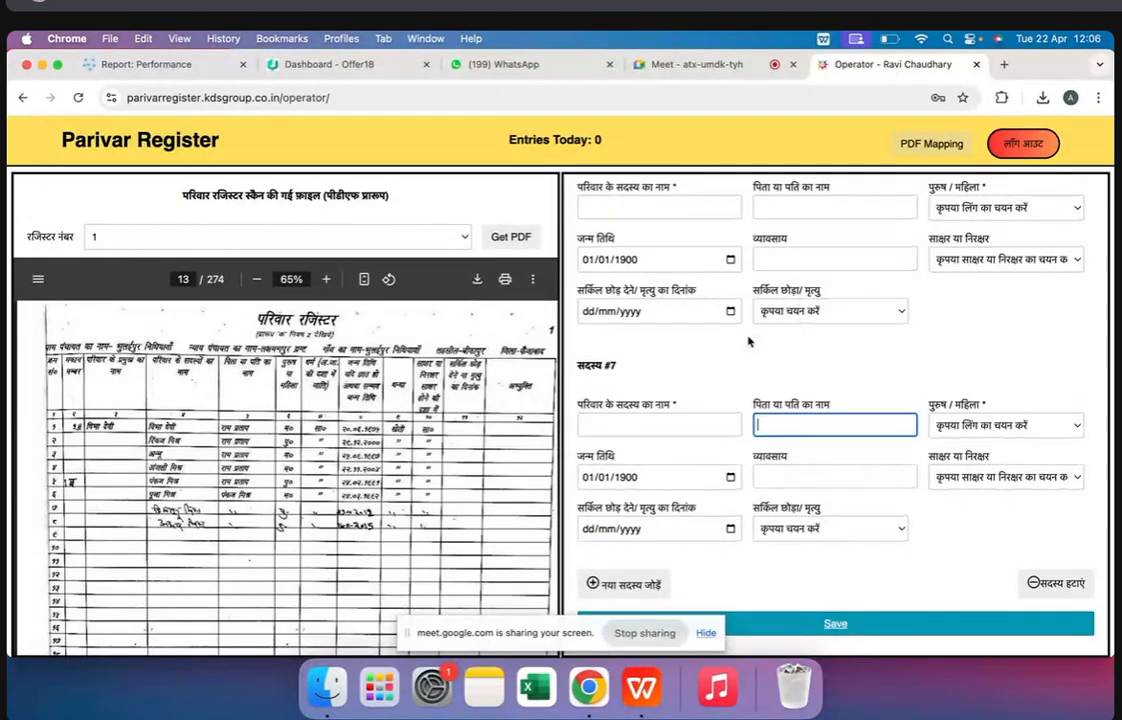
pyautogui.scroll(1, 746, 330)
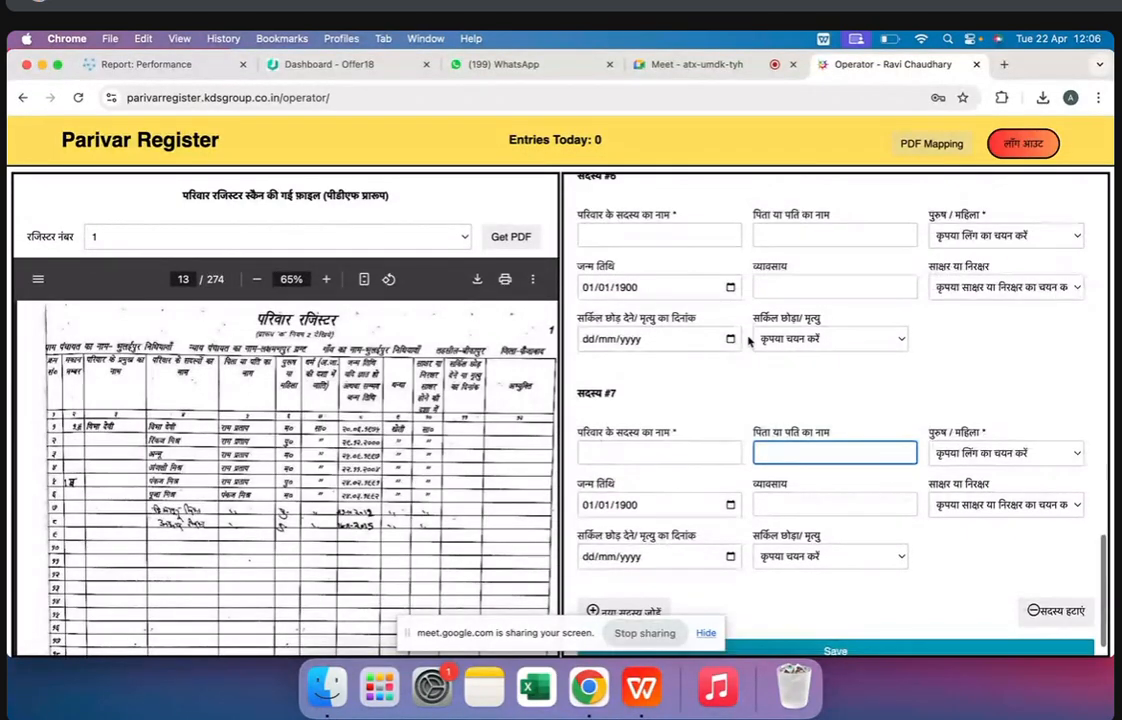
pyautogui.click(641, 229)
pyautogui.click(600, 287)
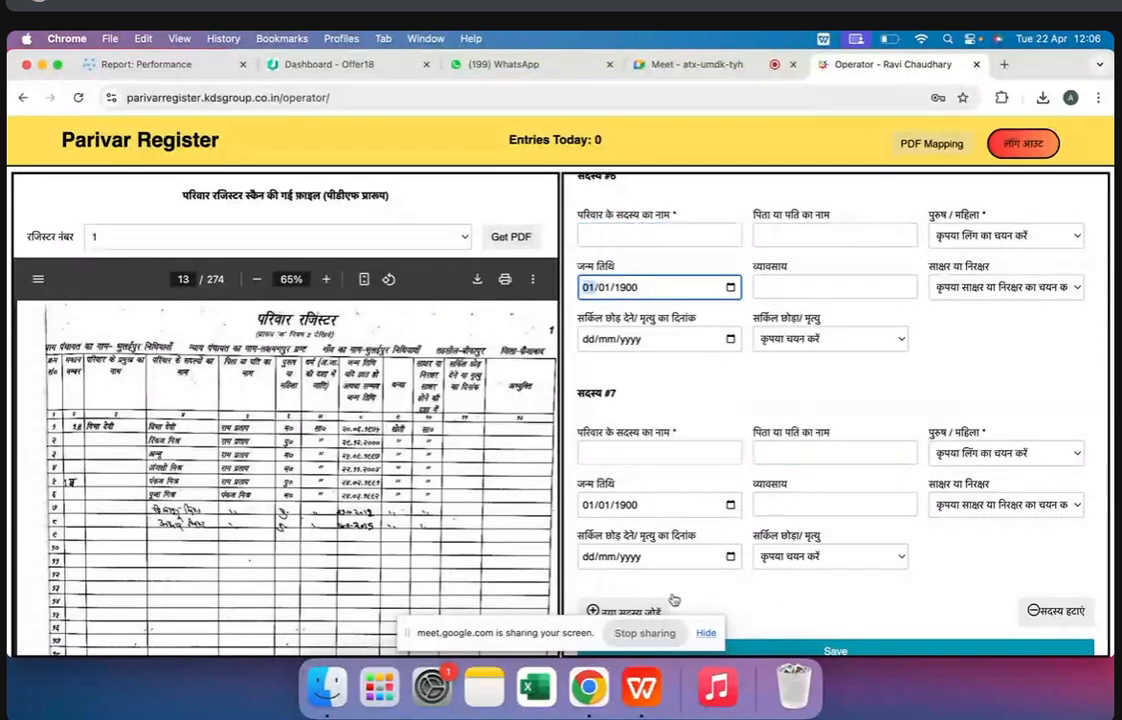
pyautogui.scroll(-1, 744, 570)
pyautogui.scroll(-1, 743, 569)
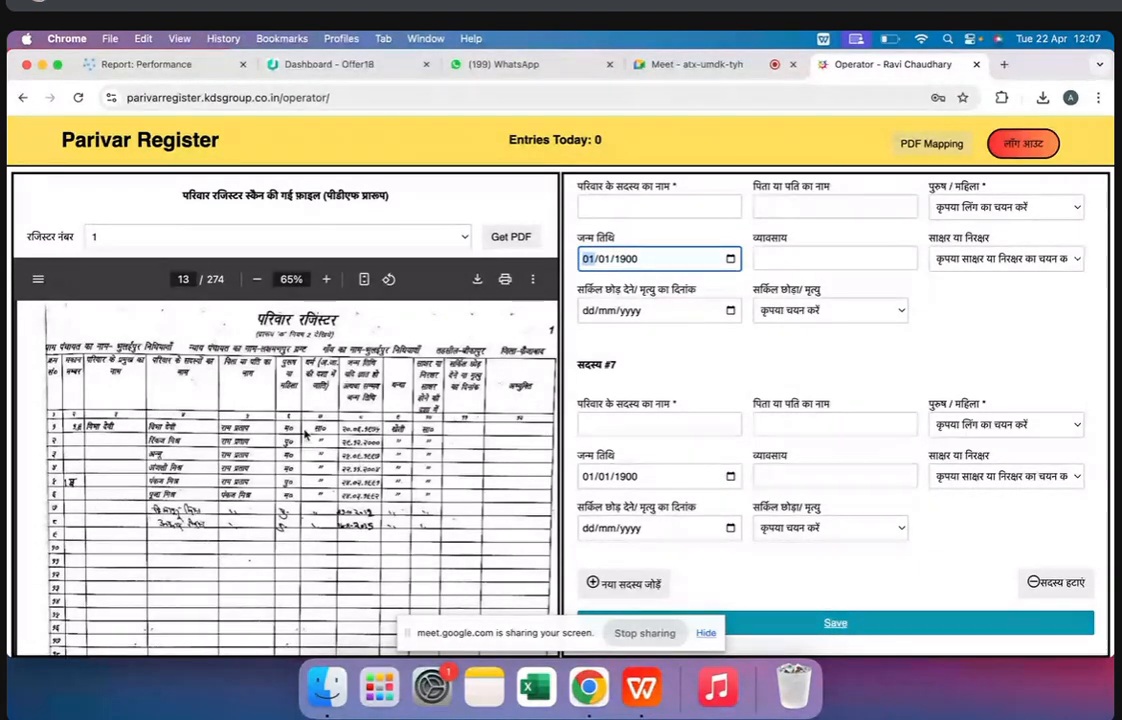
# Bring up register page 15 and add a blank section for member #8 to the family form
pyautogui.scroll(-5, 282, 496)
pyautogui.scroll(-5, 282, 496)
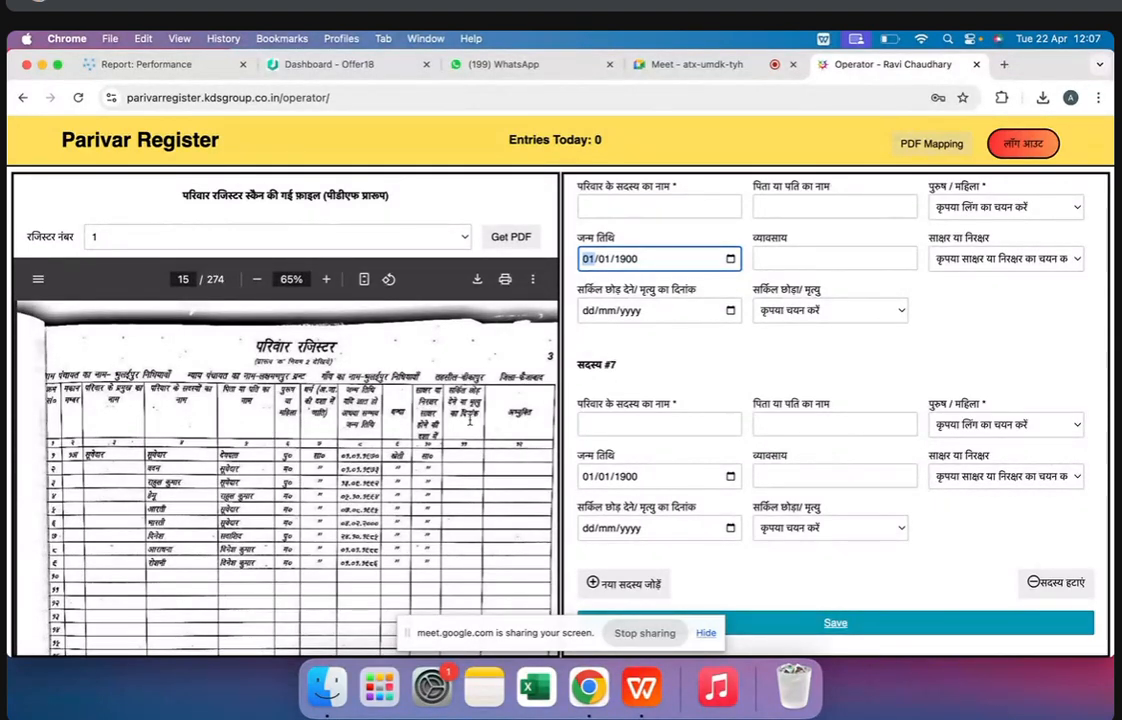
pyautogui.click(646, 583)
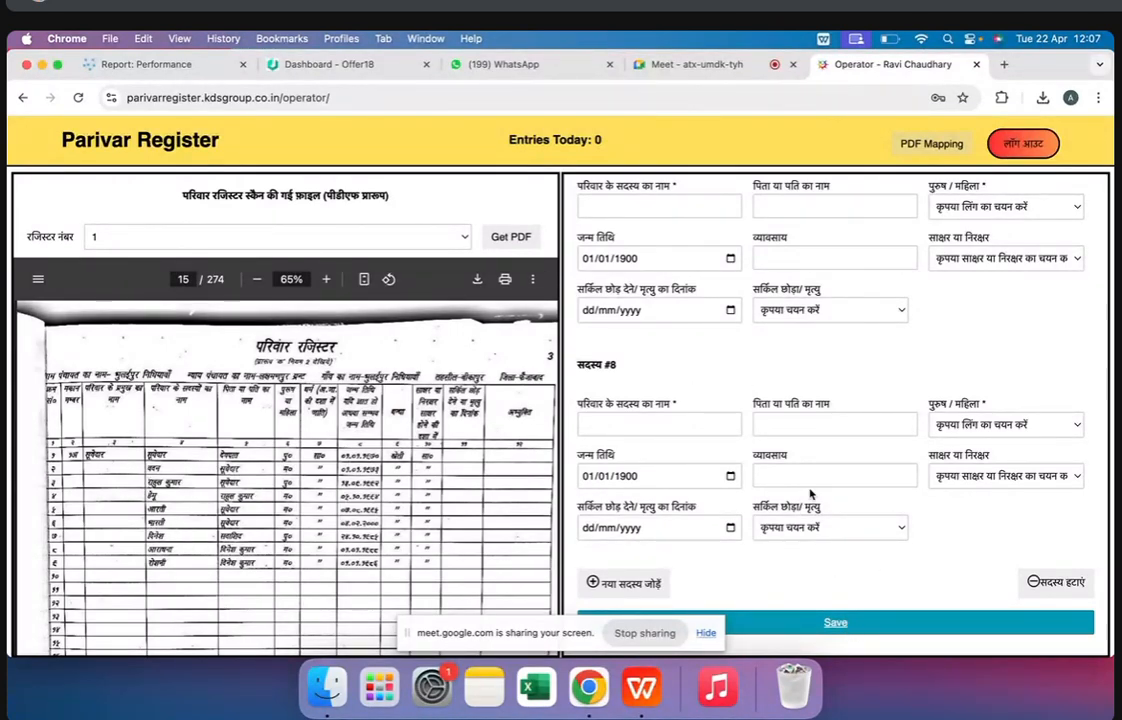
# Point out member #8's name, father or husband name and occupation fields, and view the circle-left or death options without choosing any
pyautogui.click(655, 428)
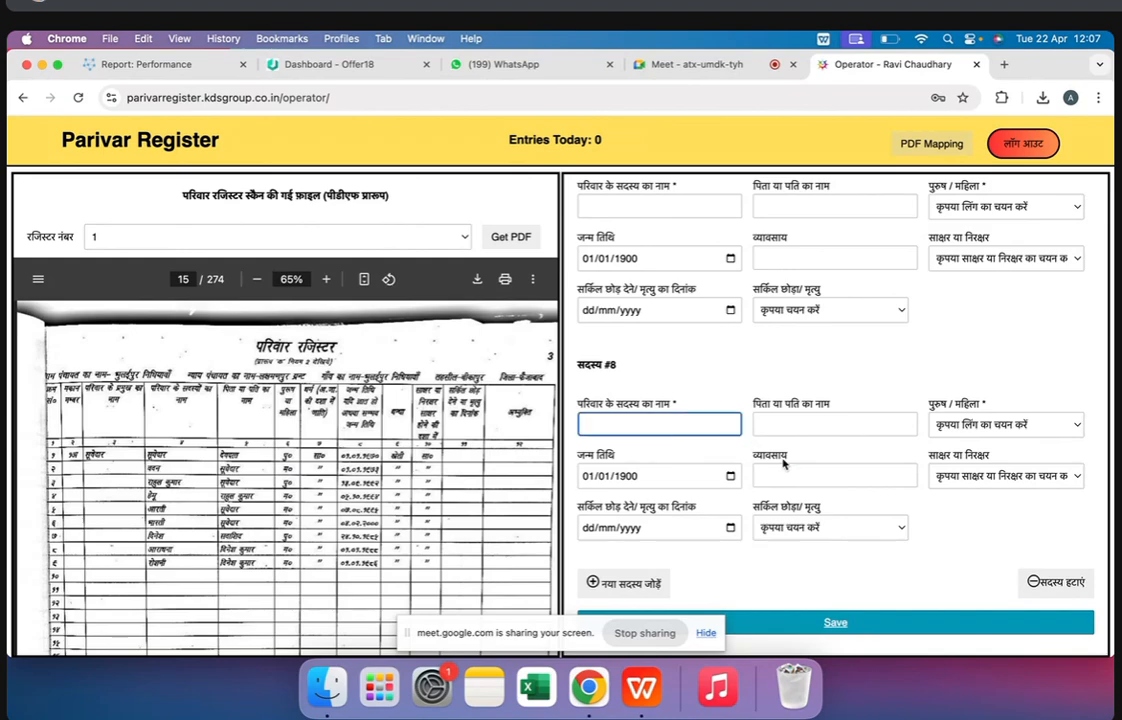
pyautogui.scroll(20, 938, 379)
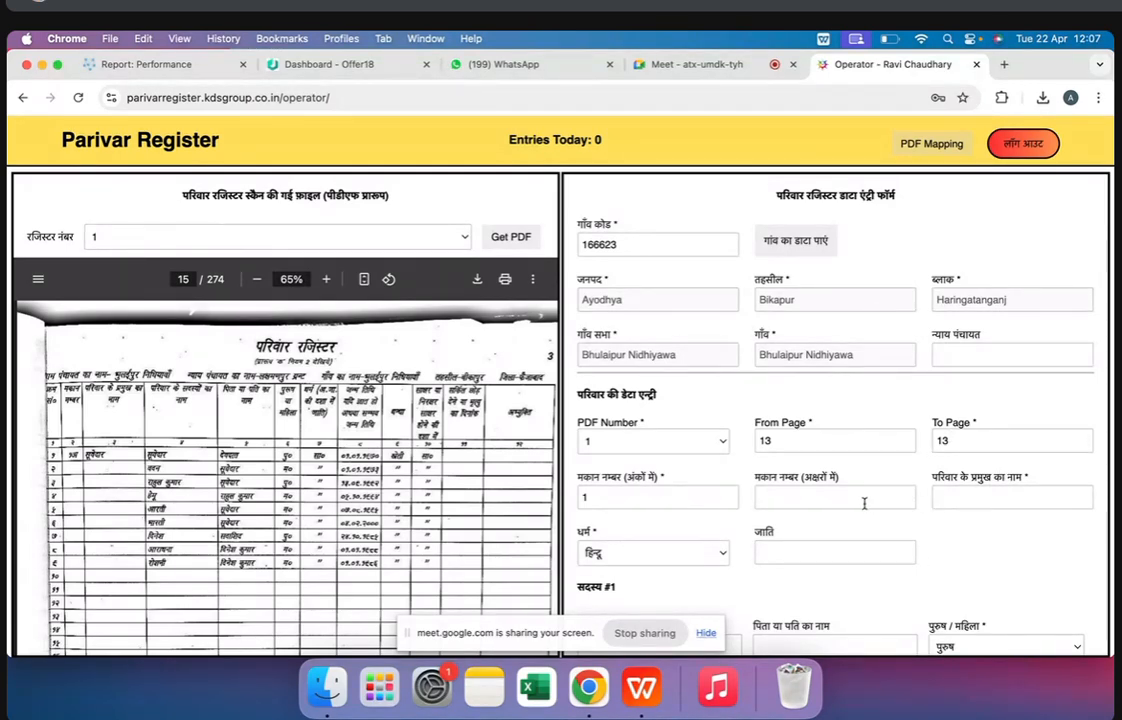
pyautogui.scroll(-20, 923, 518)
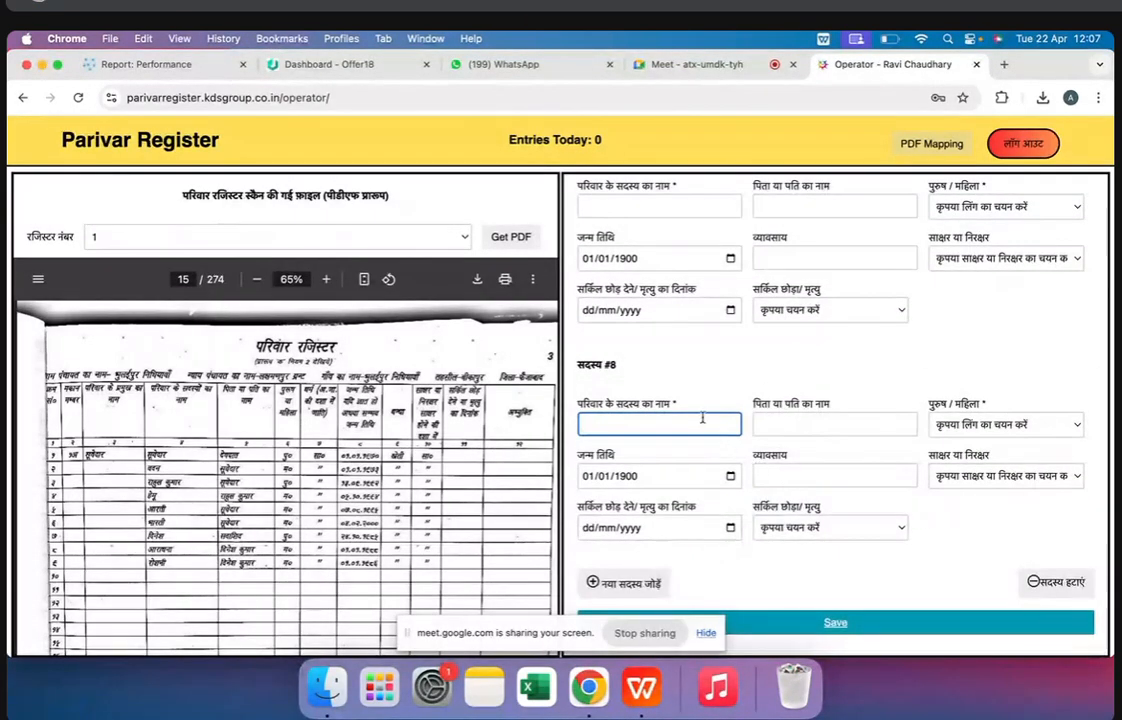
pyautogui.click(793, 428)
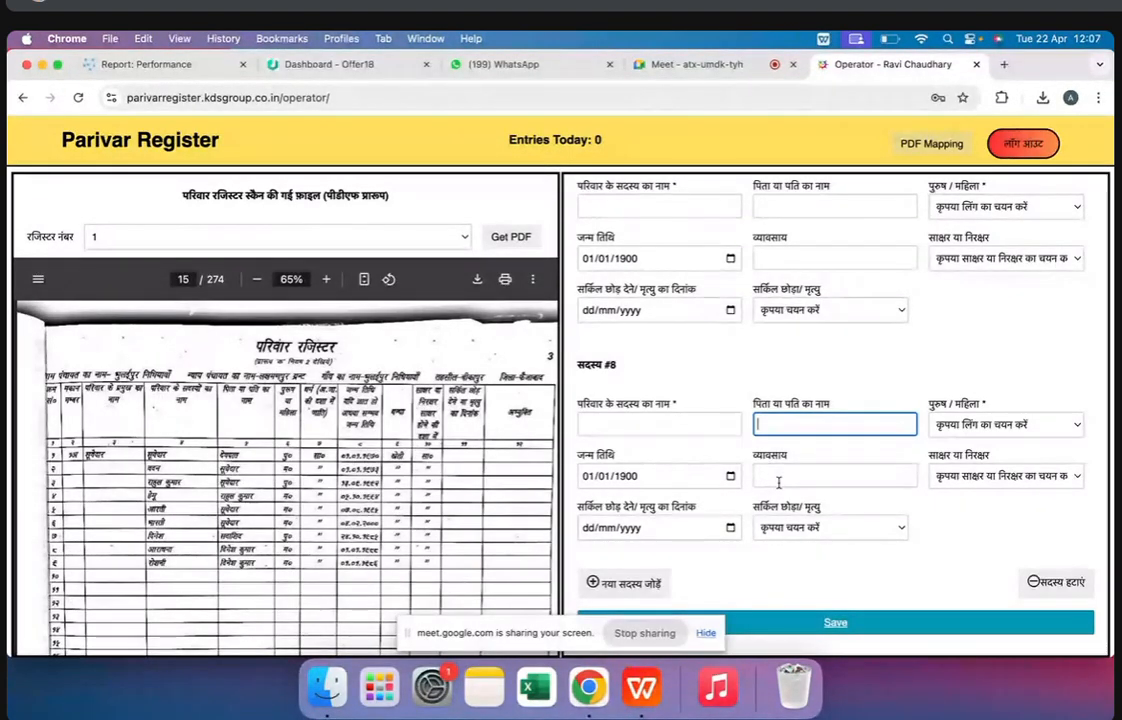
pyautogui.click(818, 477)
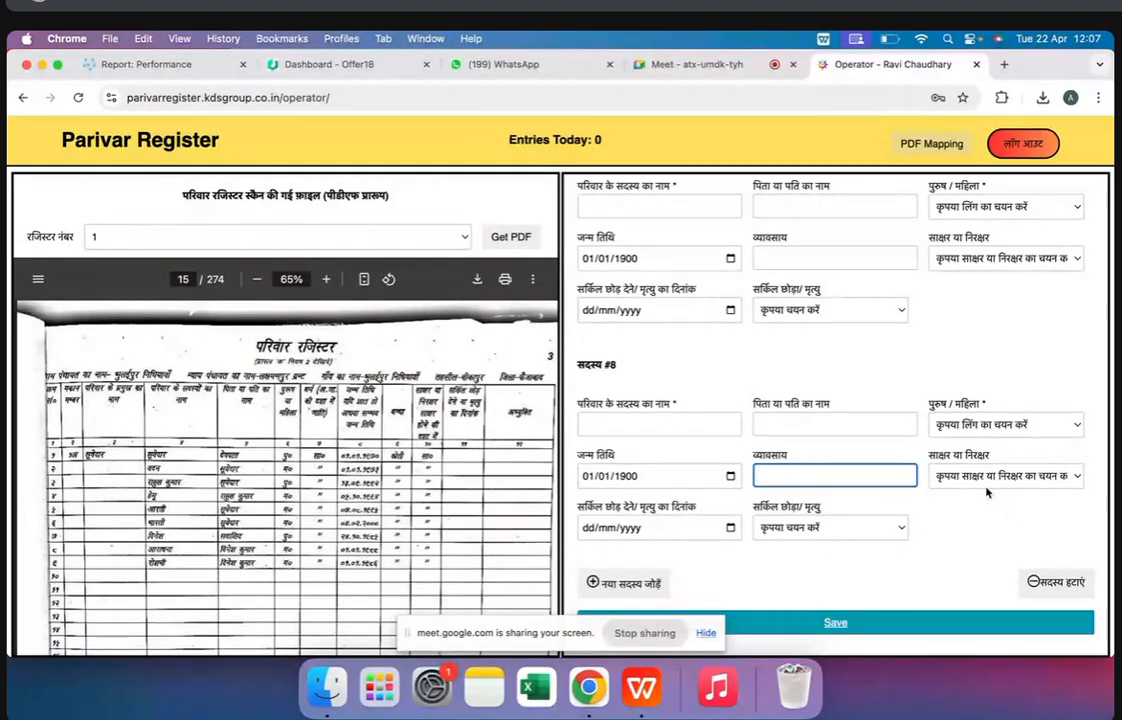
pyautogui.click(826, 528)
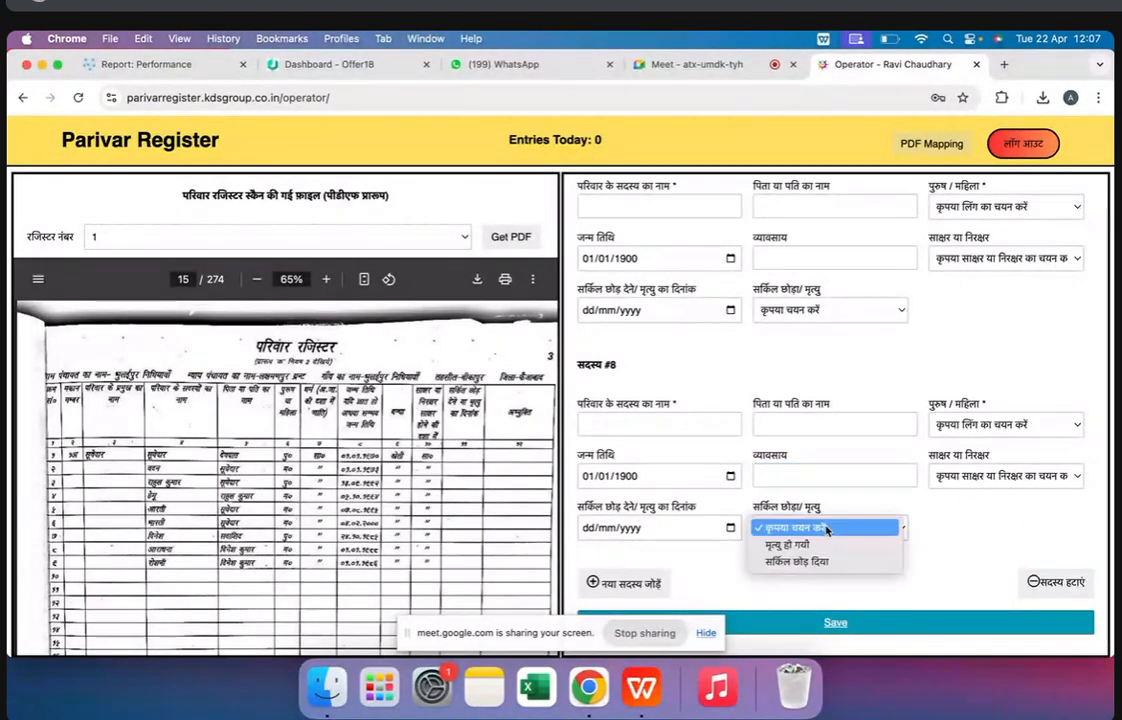
pyautogui.click(693, 542)
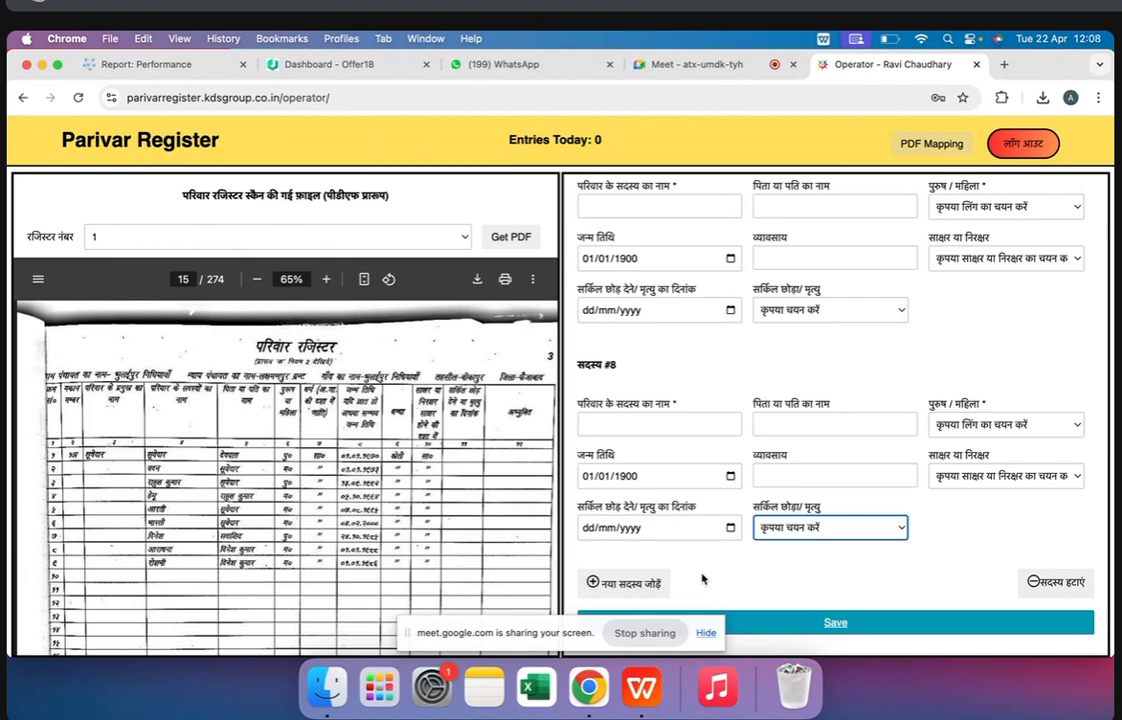
# Look back through the scanned register from page 15 past the family record on page 13 to the index on page 11
pyautogui.scroll(10, 383, 511)
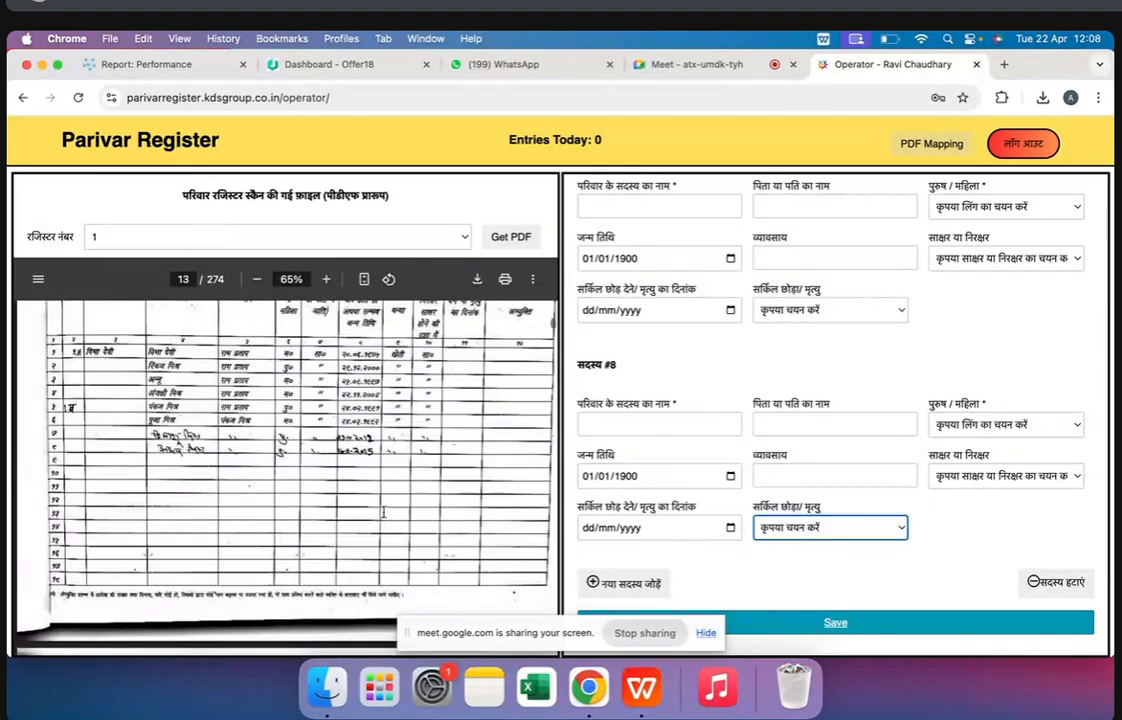
pyautogui.scroll(-5, 383, 511)
pyautogui.scroll(5, 383, 511)
pyautogui.scroll(2, 383, 511)
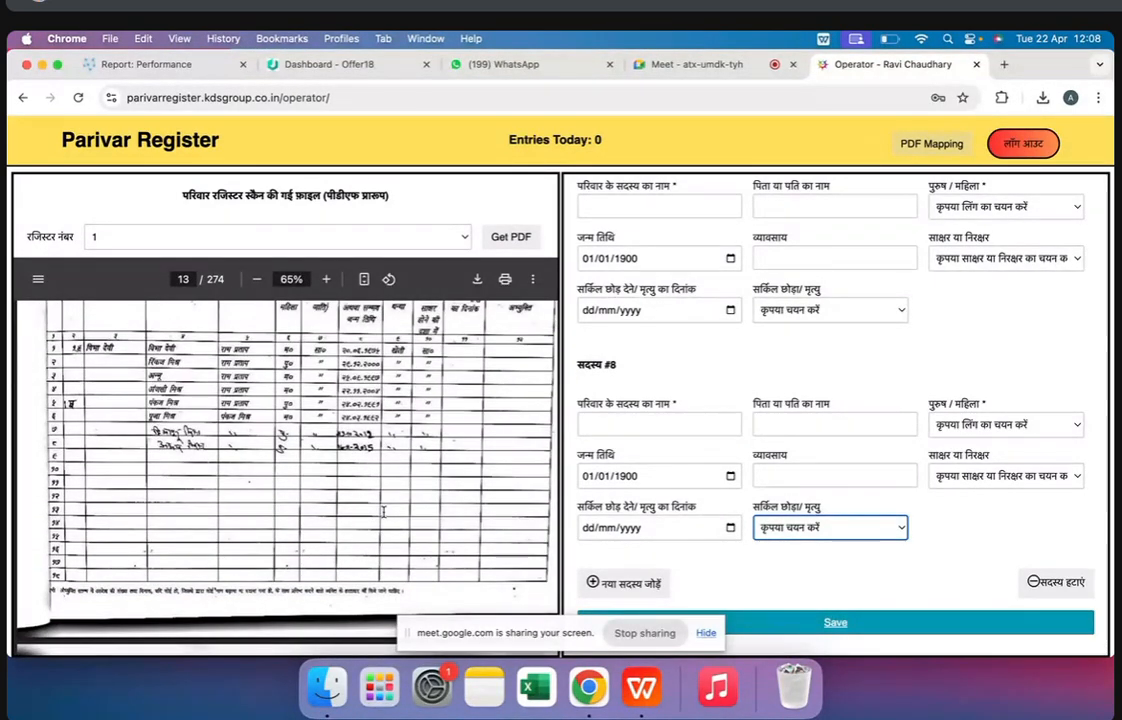
pyautogui.scroll(10, 383, 511)
pyautogui.scroll(-5, 383, 511)
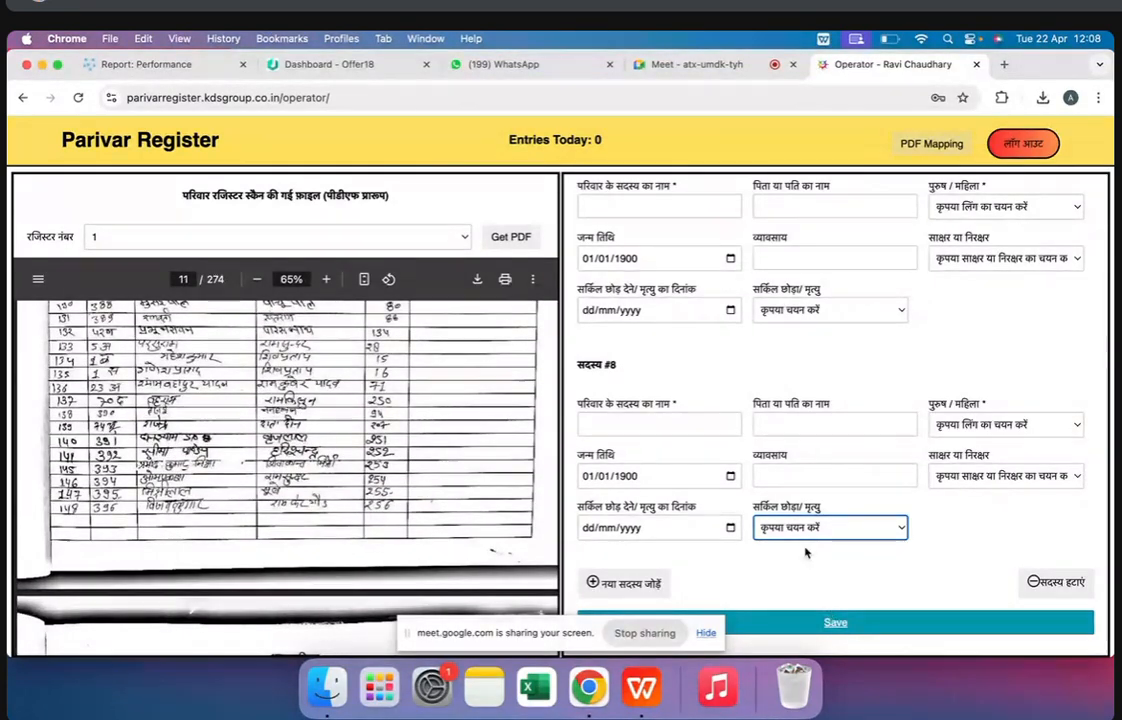
# Compare the form's numeric house number field with the first row's house number on register page 13
pyautogui.scroll(6, 805, 546)
pyautogui.scroll(6, 805, 551)
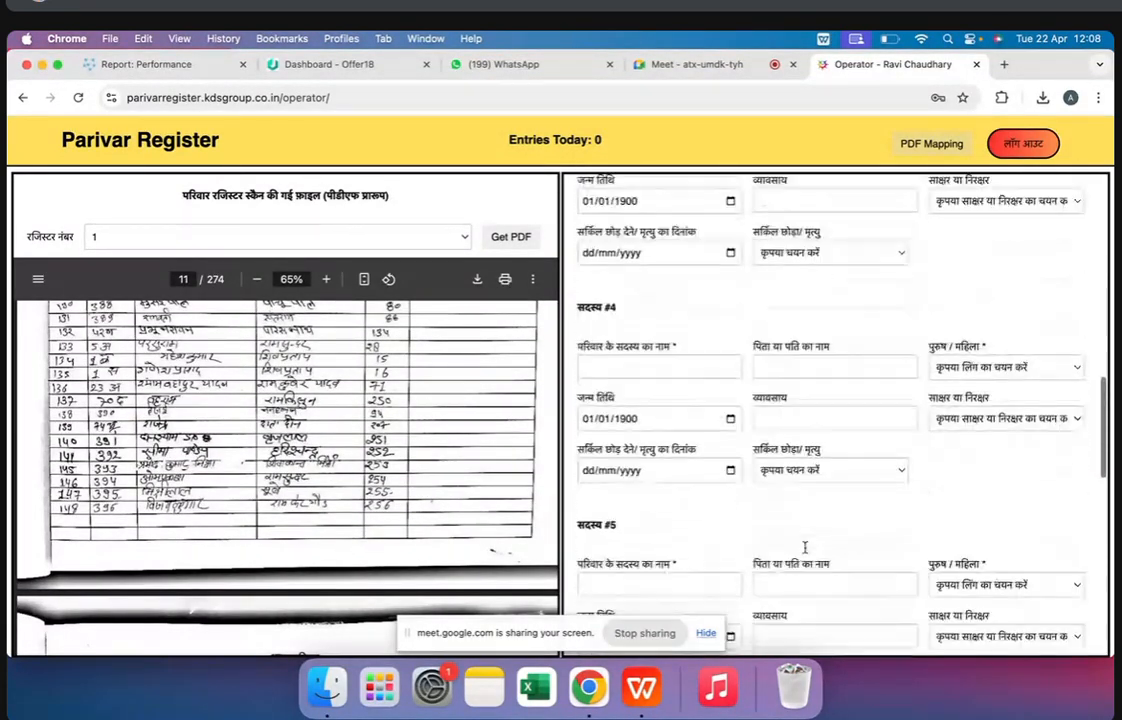
pyautogui.scroll(6, 805, 551)
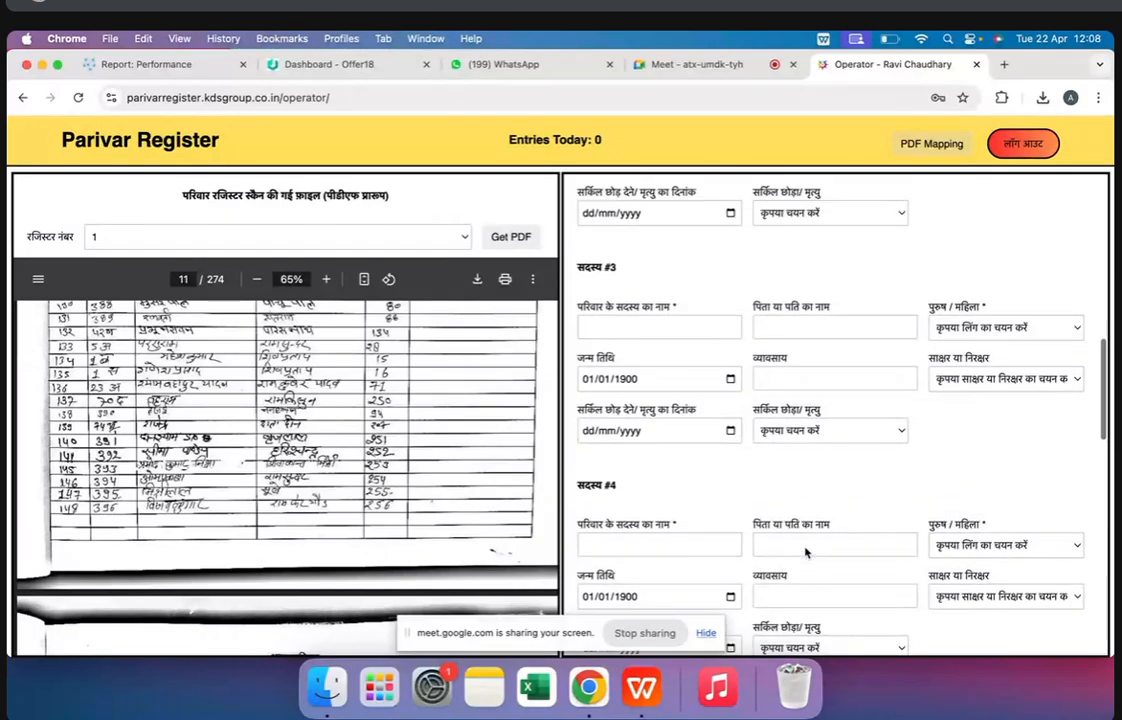
pyautogui.scroll(3, 805, 546)
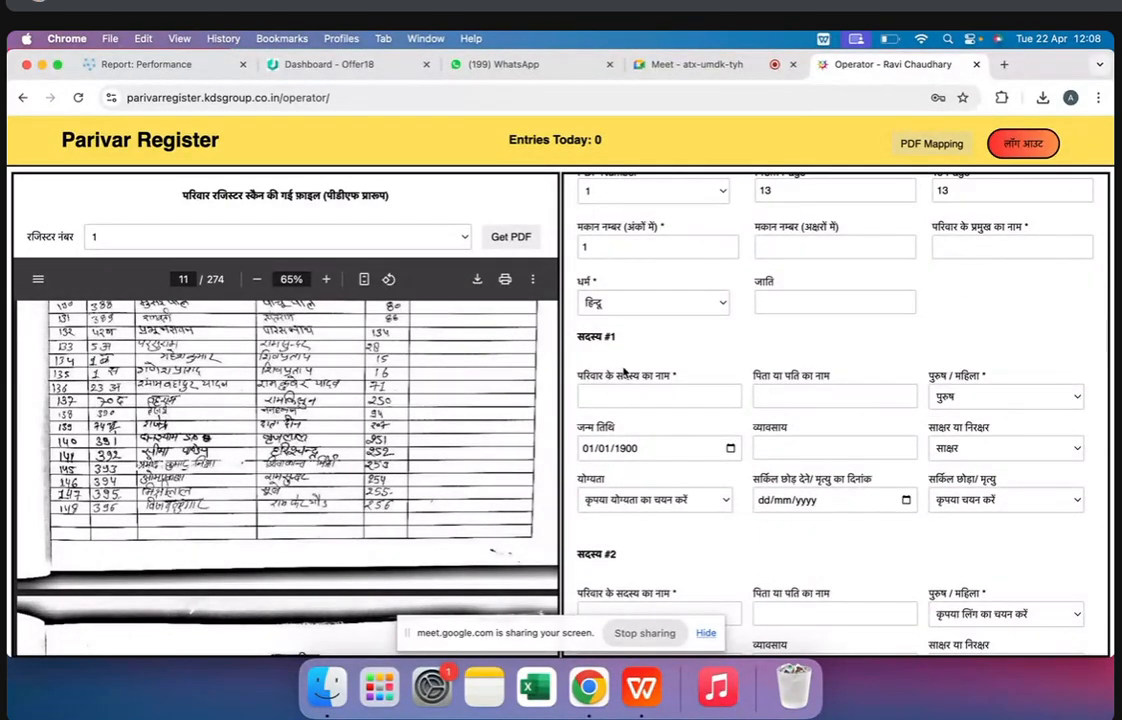
pyautogui.scroll(2, 624, 372)
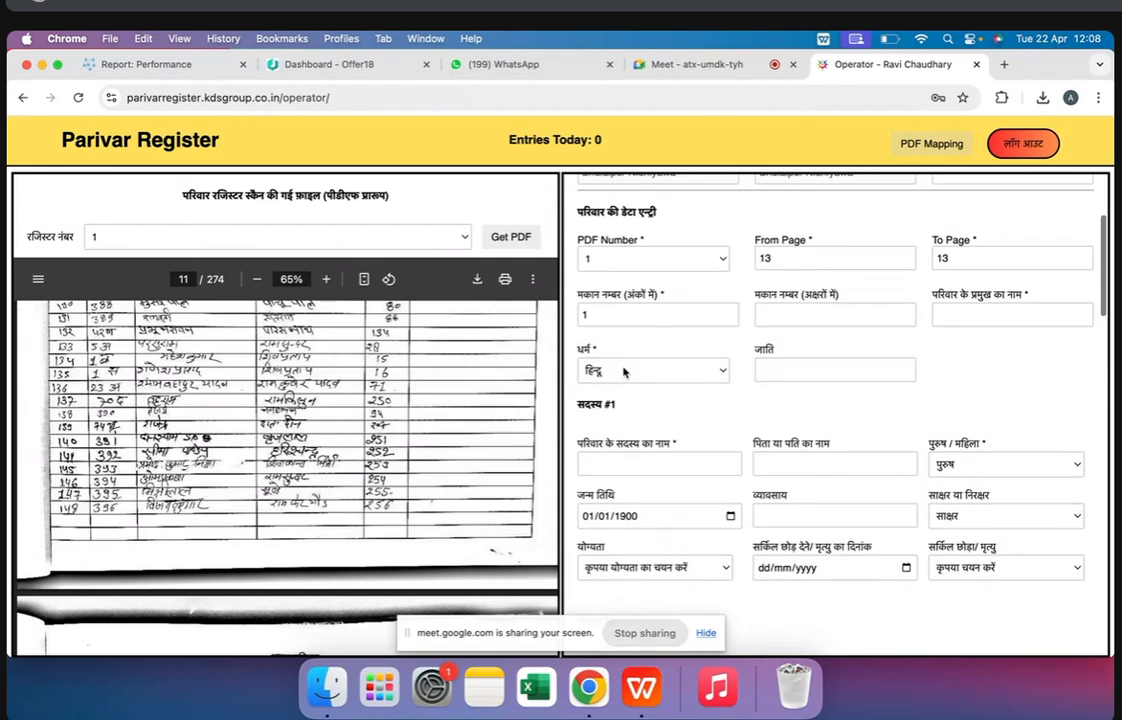
pyautogui.click(611, 315)
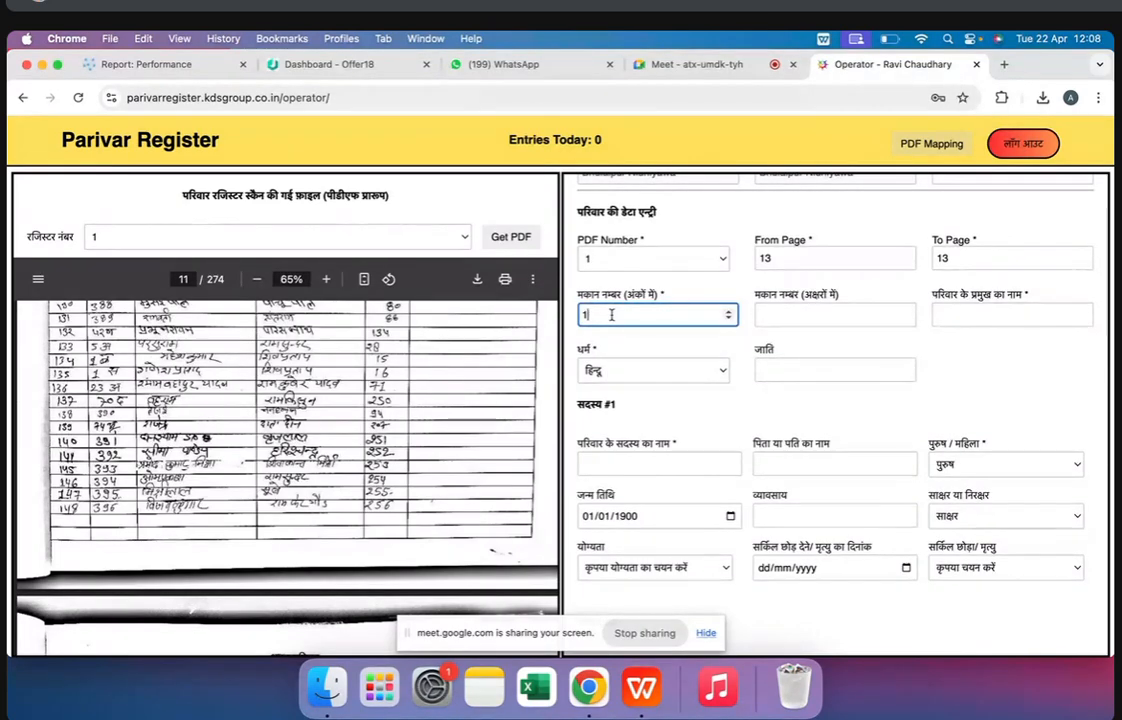
pyautogui.scroll(-5, 320, 448)
pyautogui.scroll(-5, 320, 448)
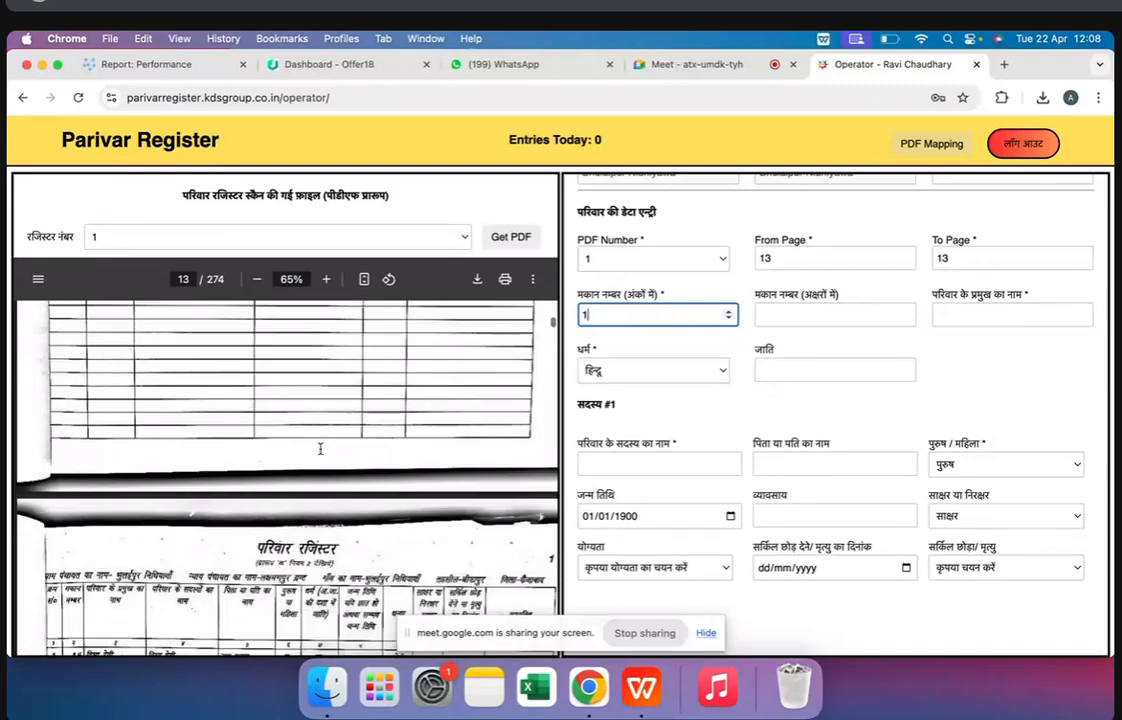
pyautogui.click(76, 408)
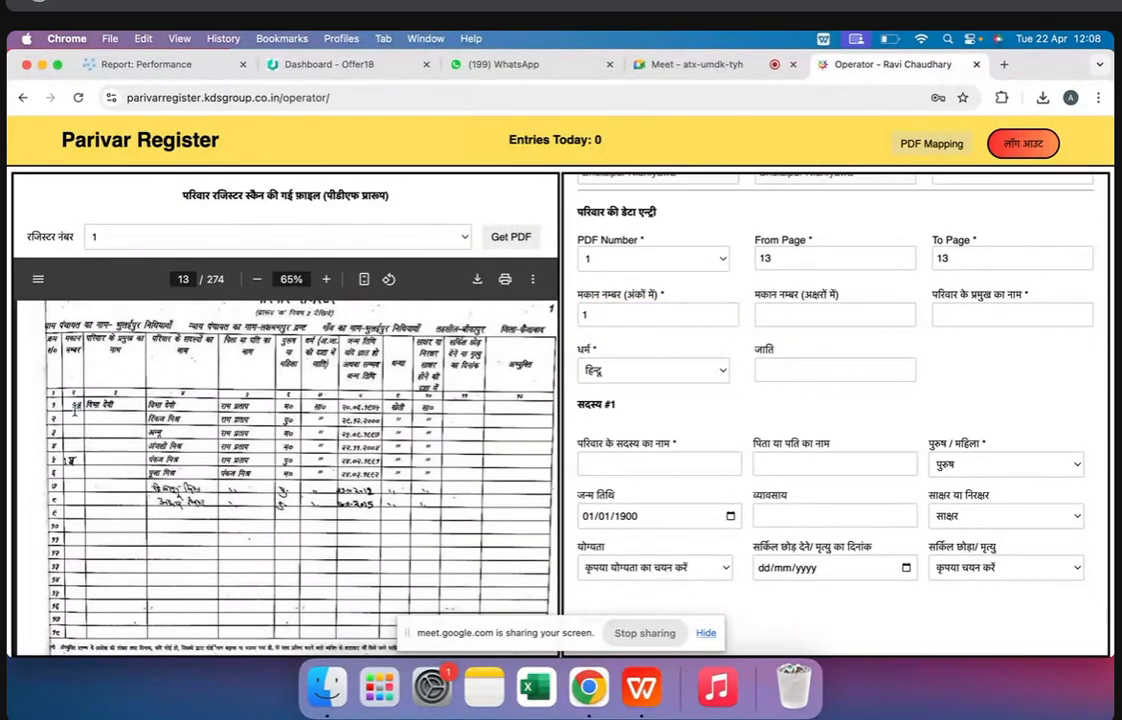
# Examine the house number and family head columns of the register's index on pages 5 and 6
pyautogui.scroll(20, 104, 434)
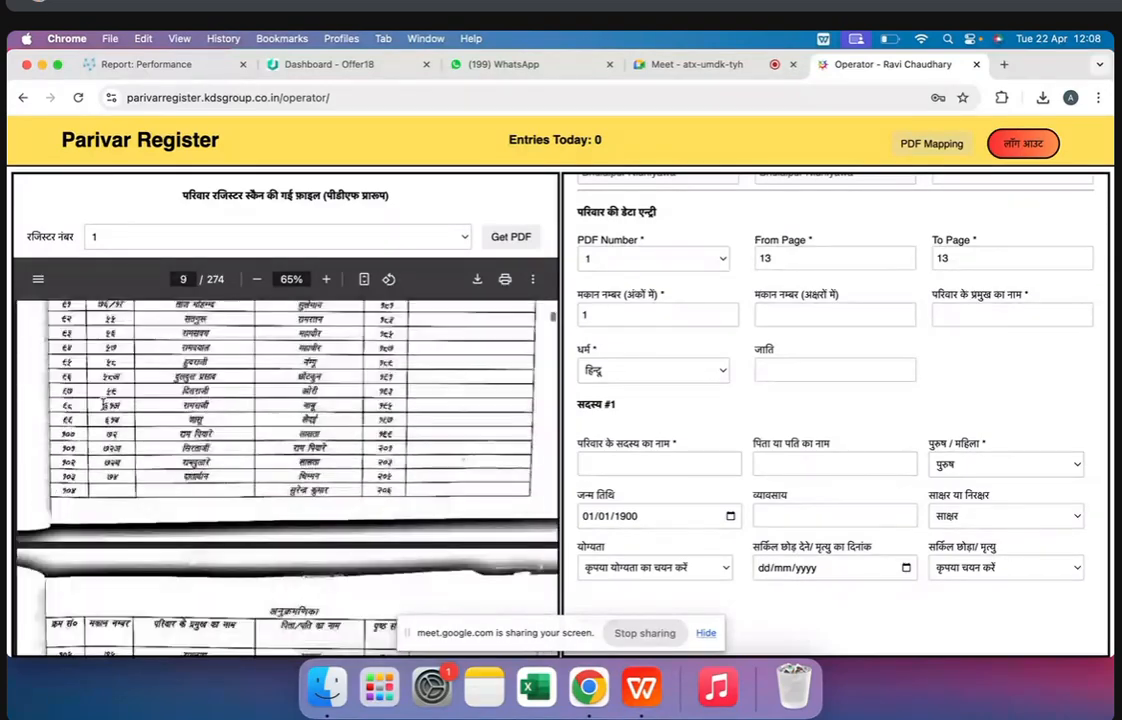
pyautogui.scroll(10, 103, 405)
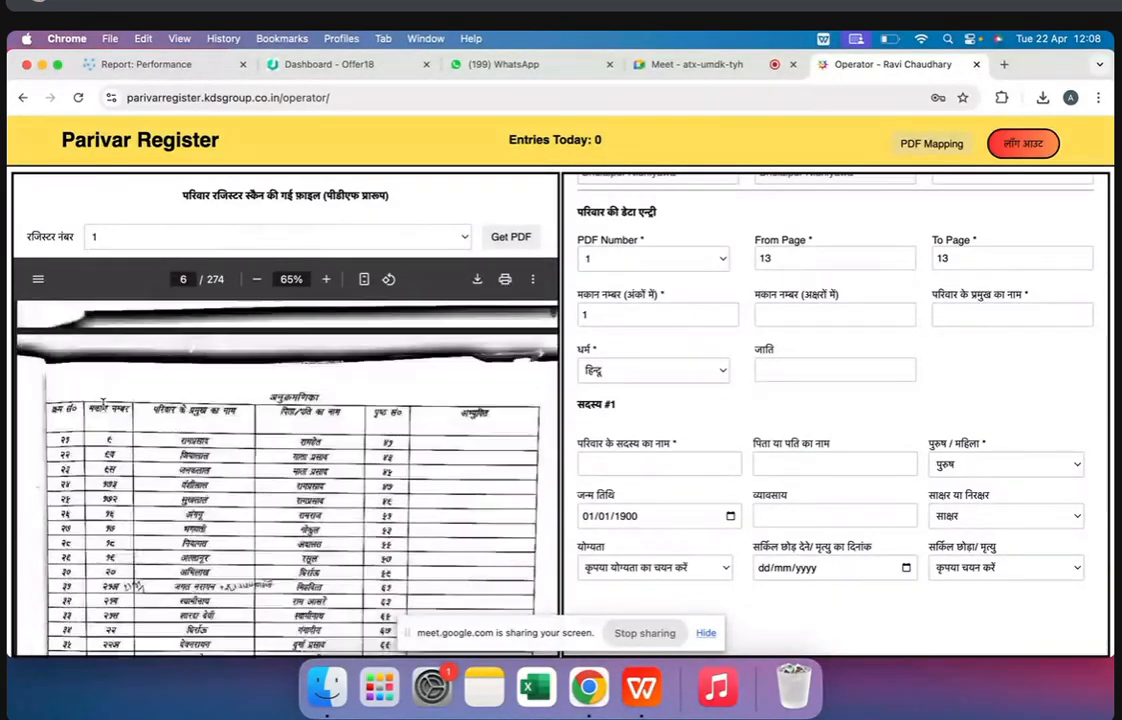
pyautogui.scroll(6, 102, 404)
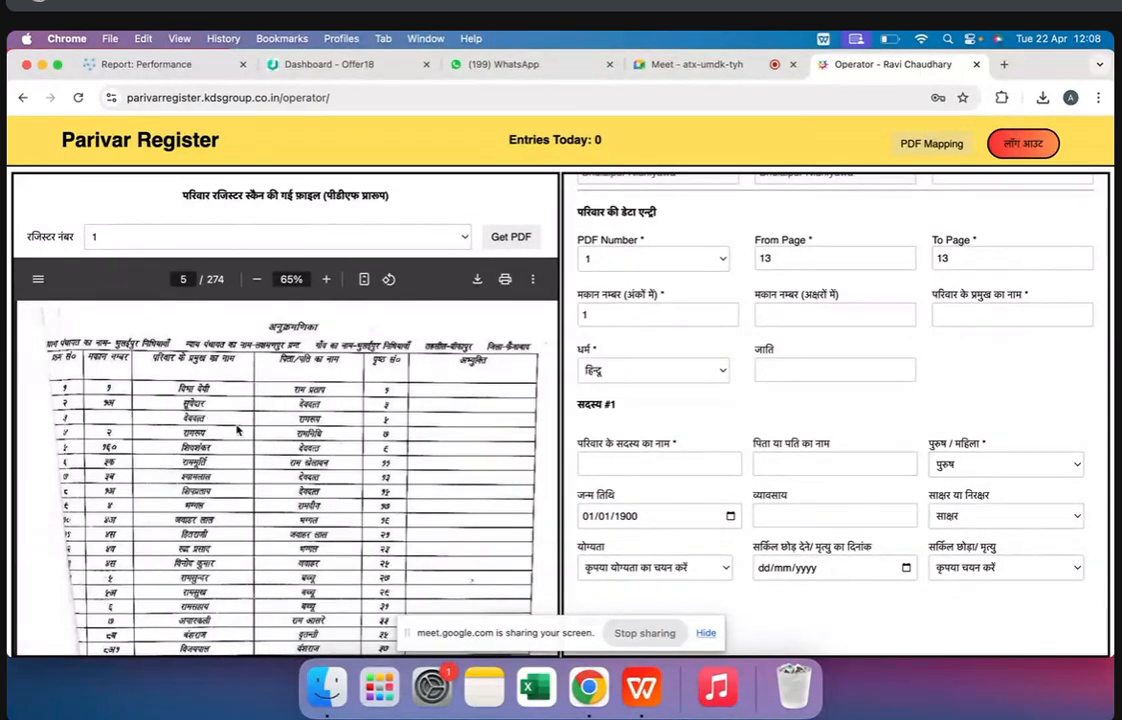
pyautogui.scroll(-10, 349, 430)
pyautogui.scroll(2, 349, 430)
pyautogui.scroll(10, 349, 430)
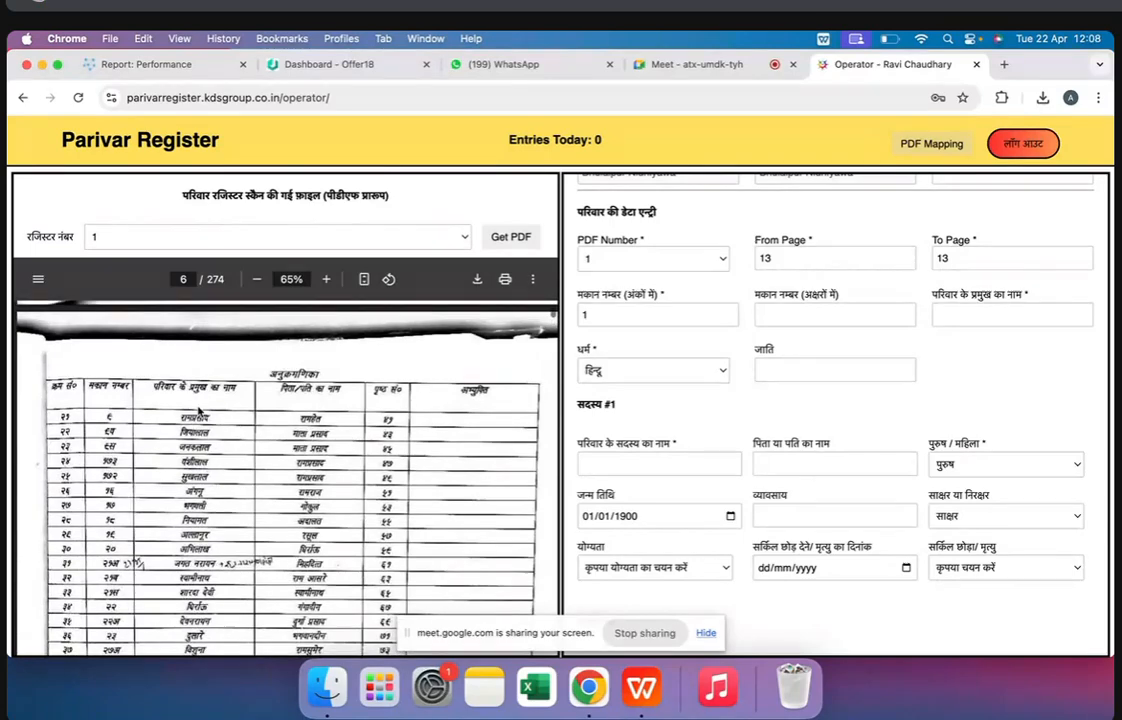
pyautogui.scroll(2, 200, 408)
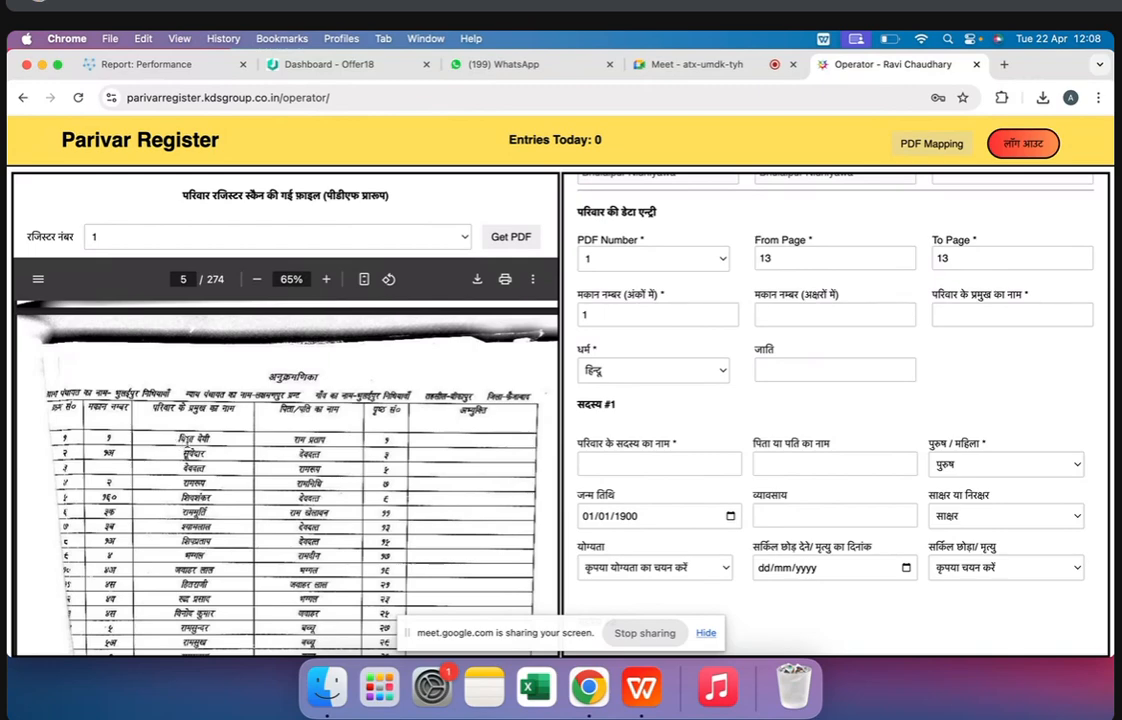
# Point out the first family head in the page 5 index and the form's house number fields for digits and letters
pyautogui.tripleClick(187, 442)
pyautogui.click(181, 438)
pyautogui.click(645, 315)
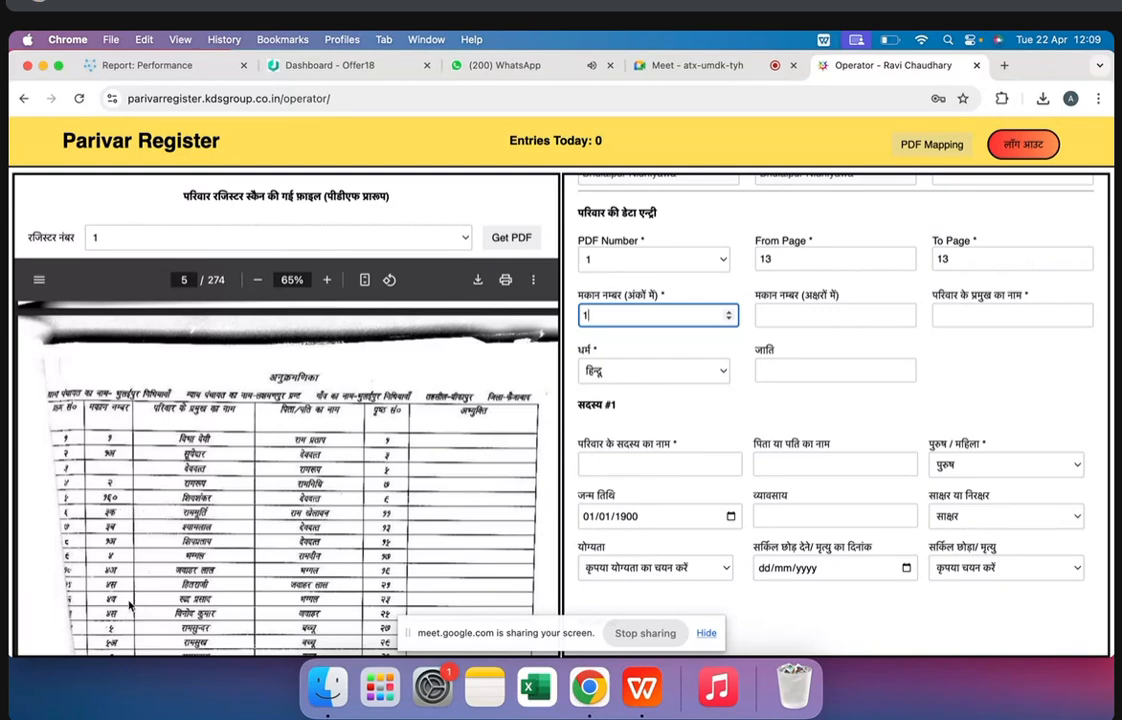
pyautogui.click(803, 323)
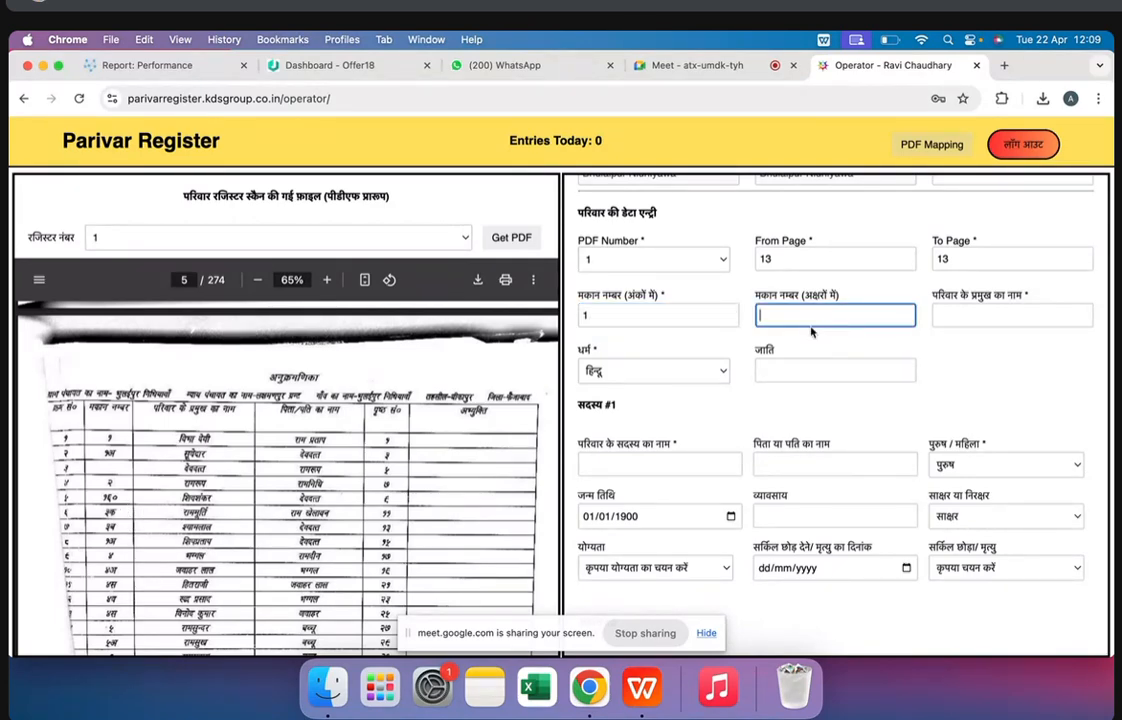
pyautogui.scroll(-10, 679, 491)
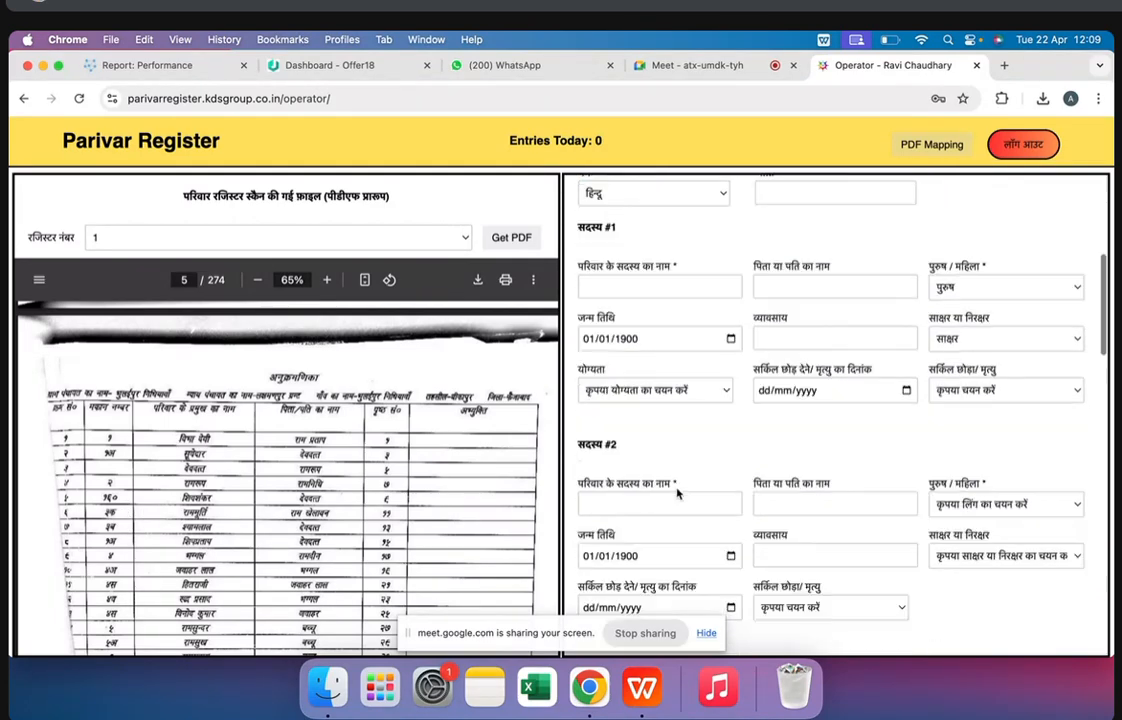
pyautogui.scroll(4, 677, 493)
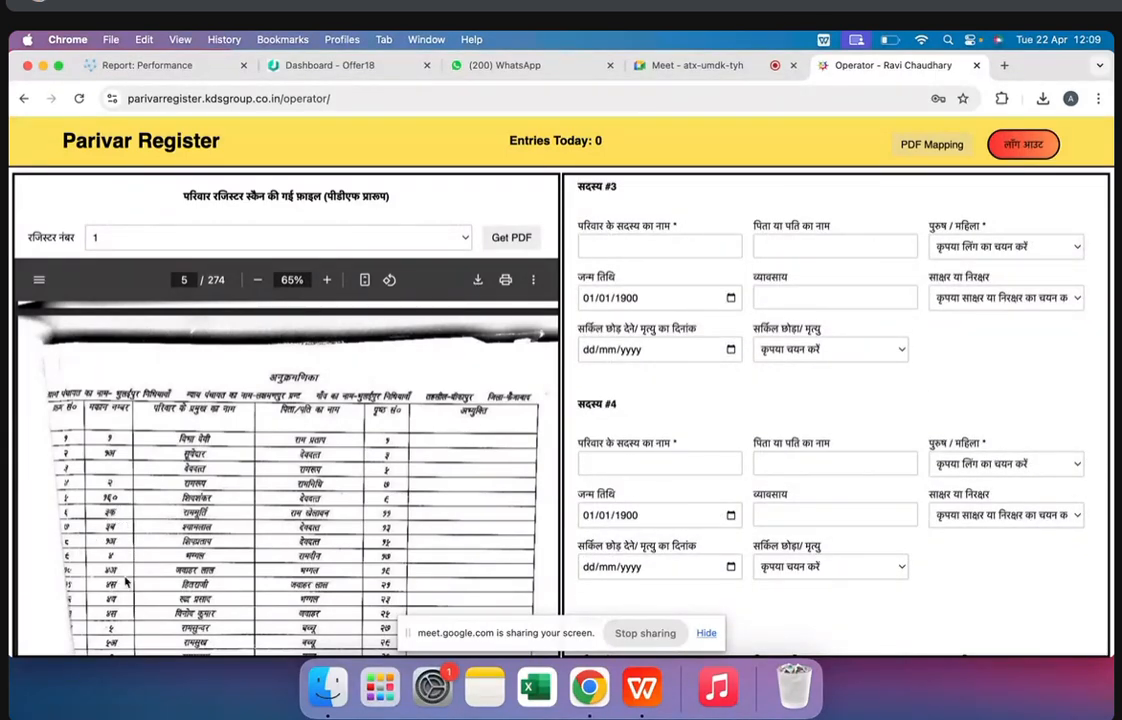
# Point out the form's house number, family head, religion, caste and first member name fields alongside the page 5 index
pyautogui.scroll(-5, 135, 590)
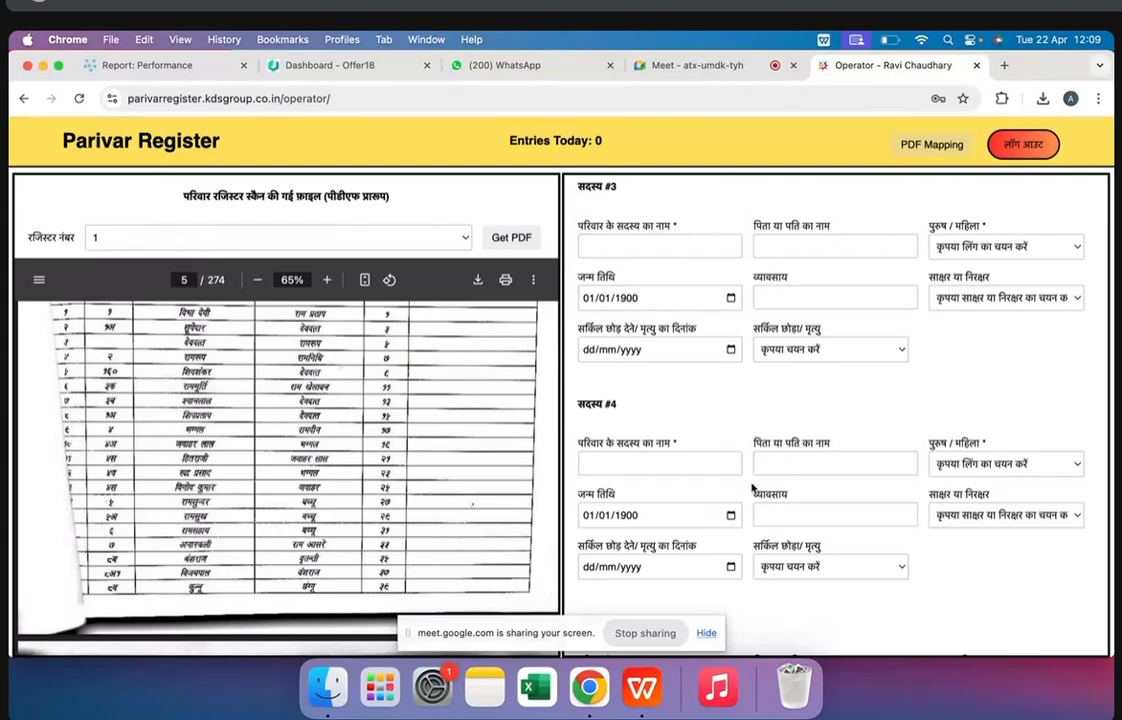
pyautogui.scroll(10, 731, 398)
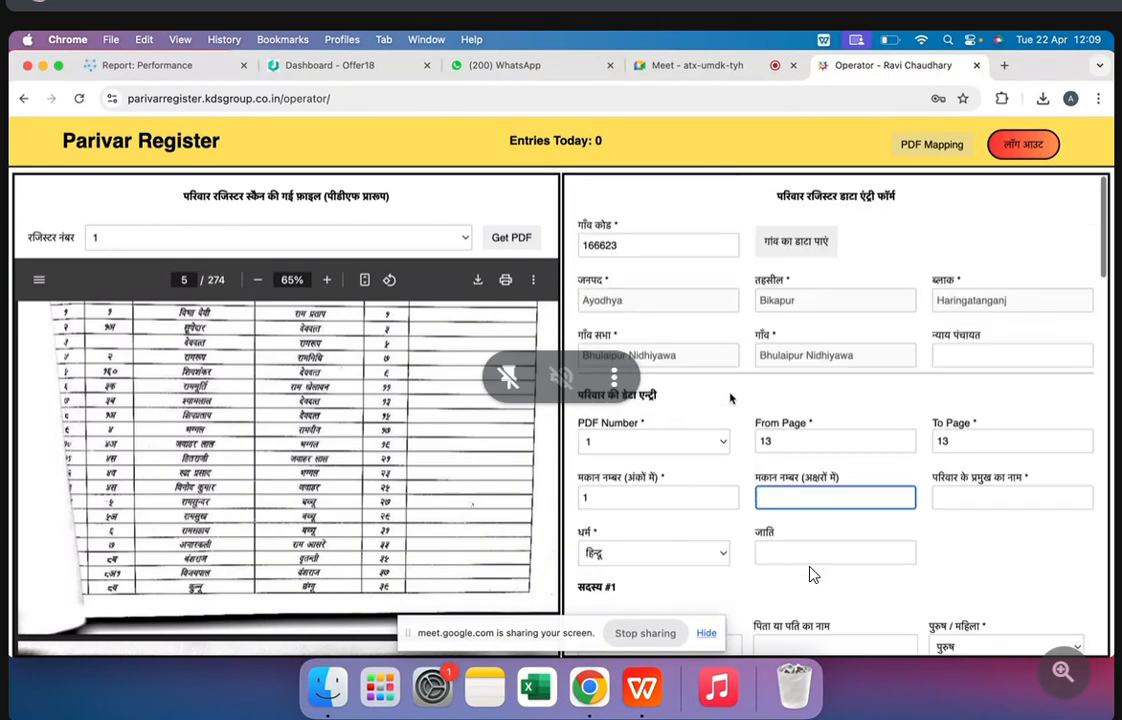
pyautogui.click(644, 496)
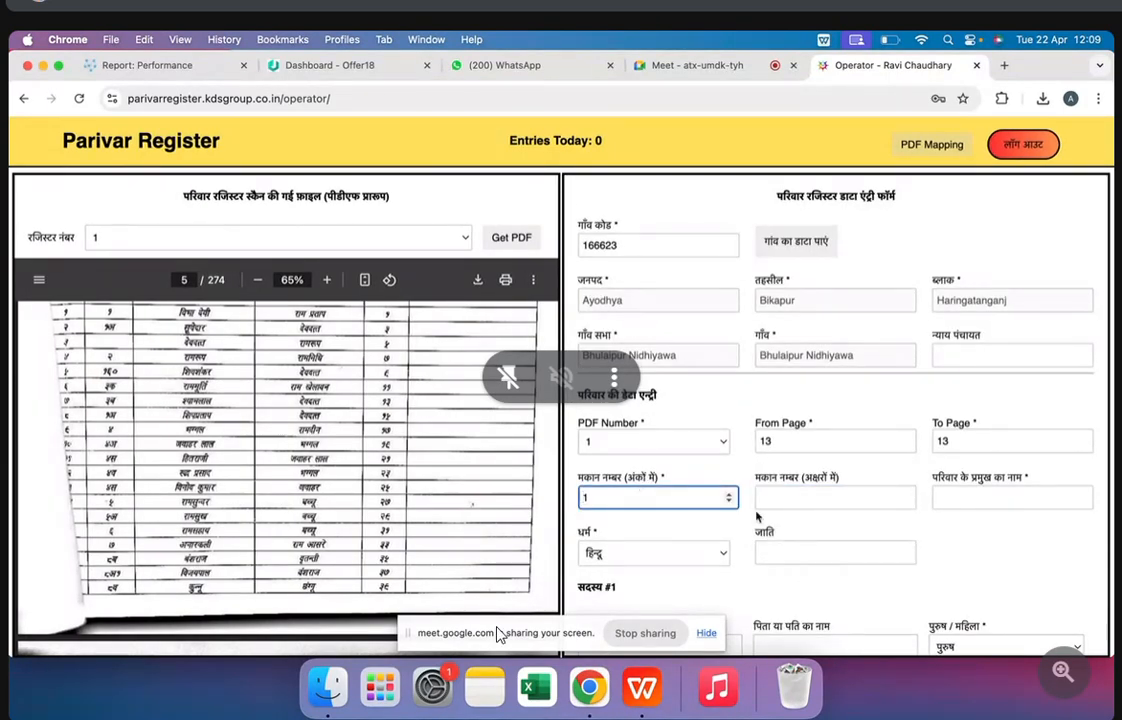
pyautogui.click(810, 497)
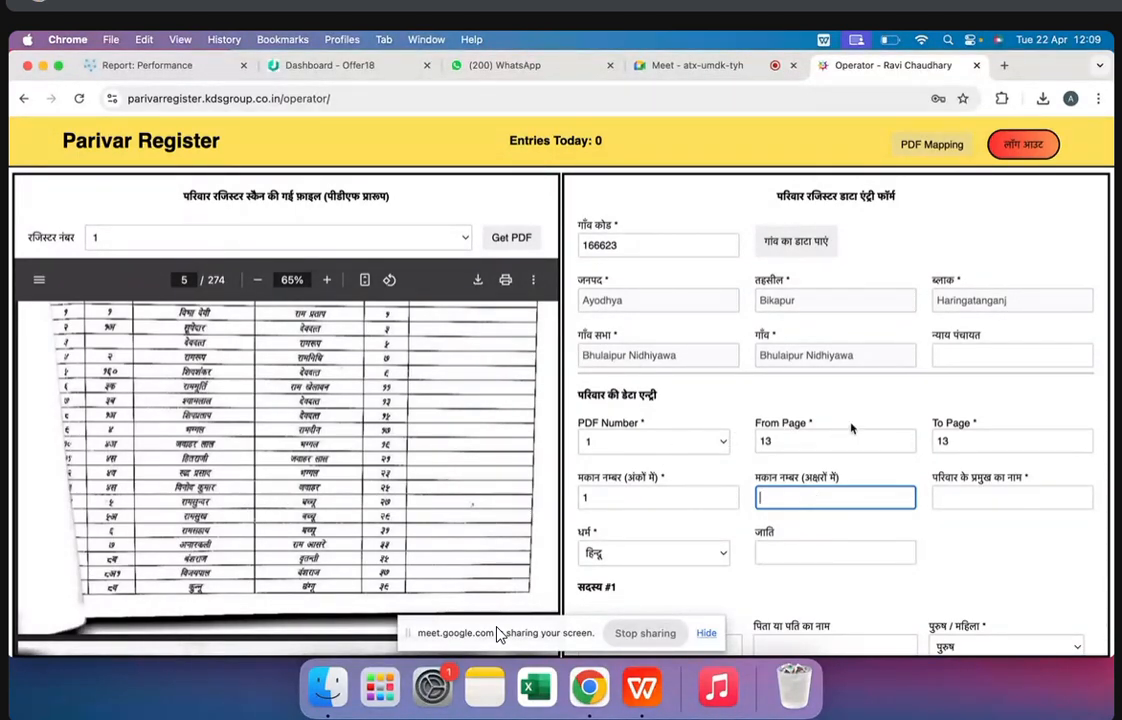
pyautogui.click(967, 501)
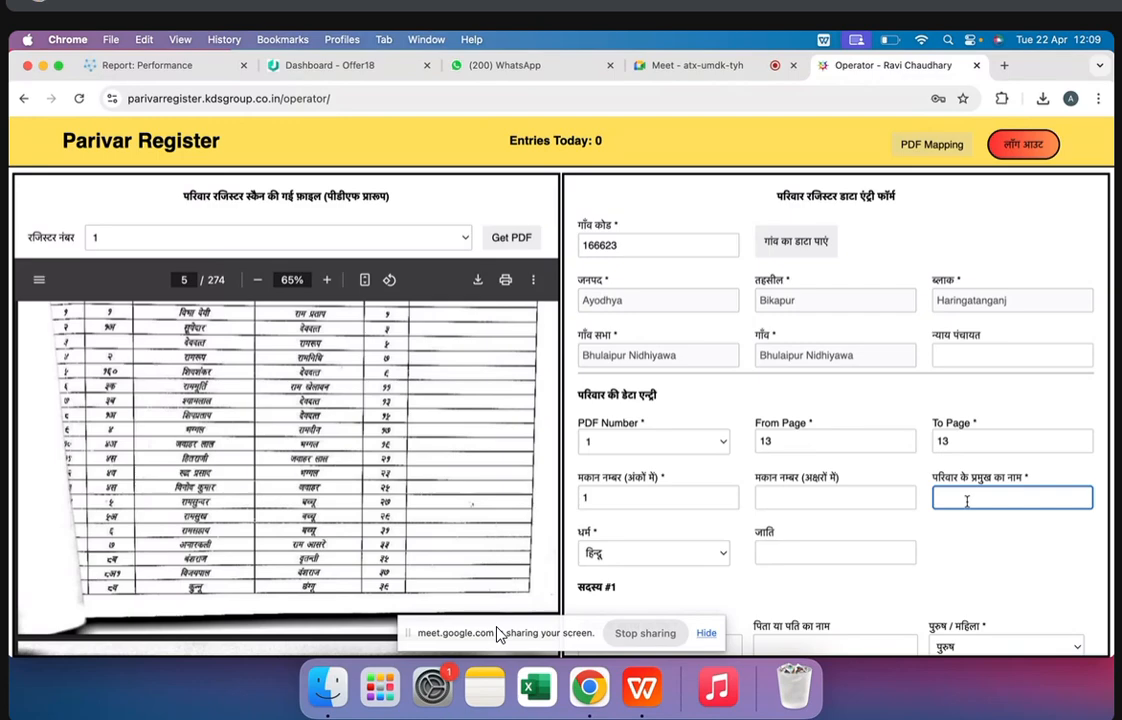
pyautogui.click(656, 558)
pyautogui.click(655, 556)
pyautogui.click(823, 553)
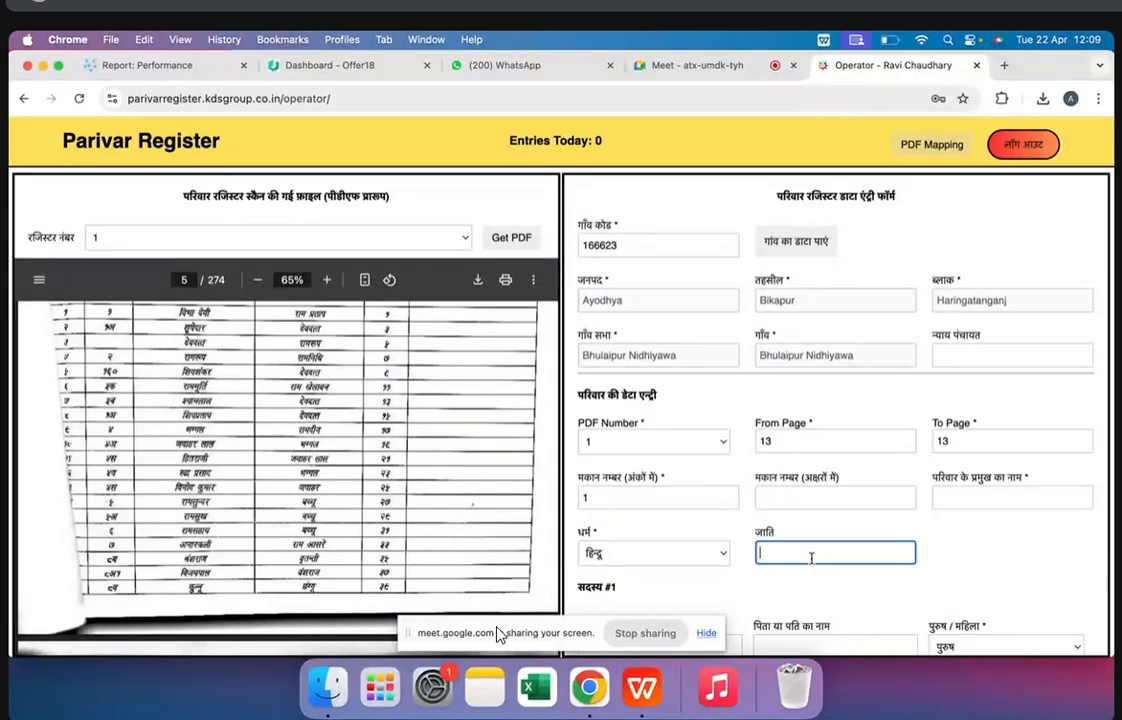
pyautogui.scroll(-6, 811, 558)
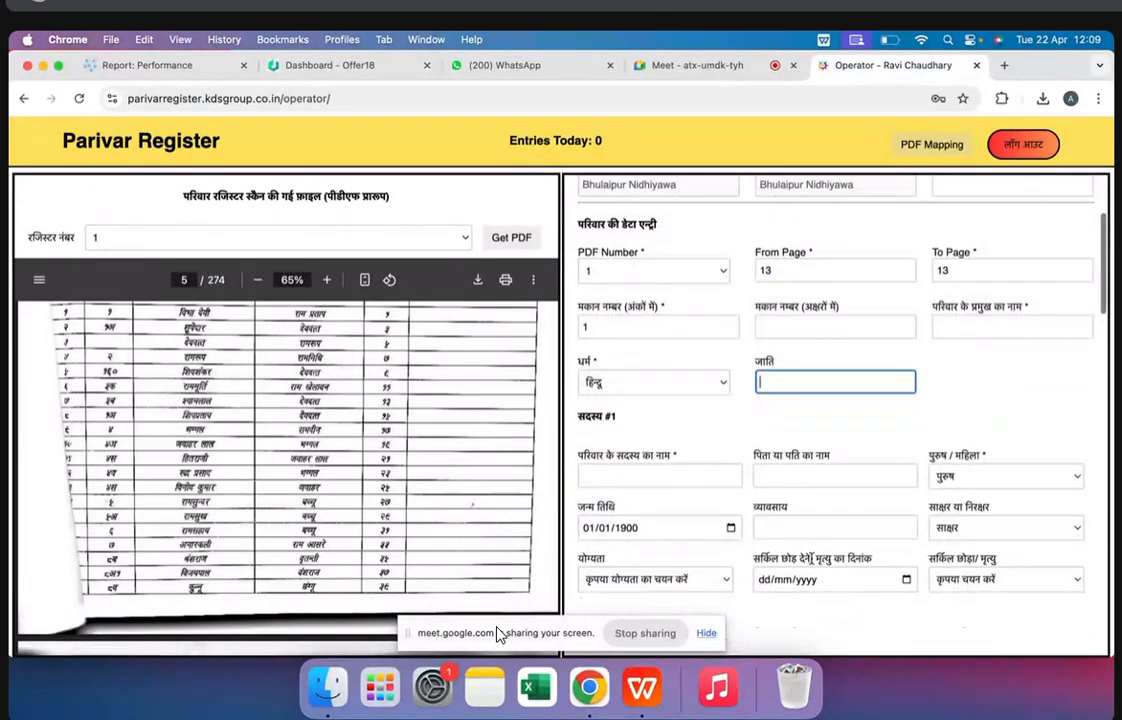
pyautogui.click(629, 347)
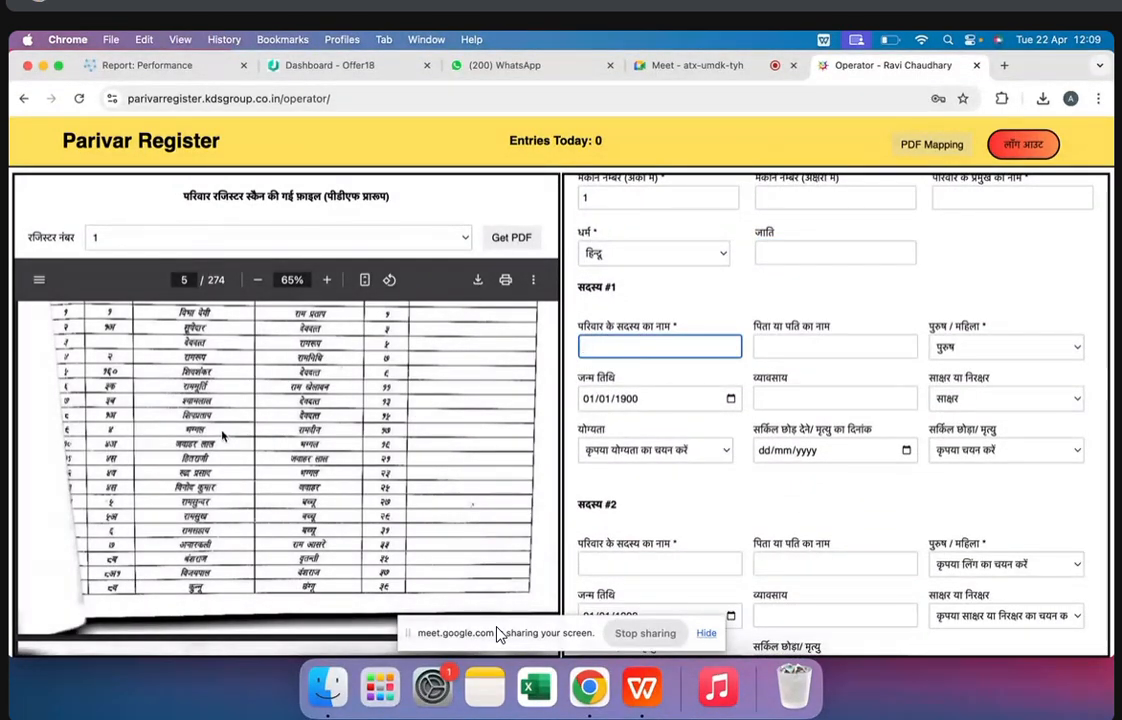
# Bring up the family record on register page 13 and add blank entries for members 9 and 10 to the form
pyautogui.scroll(-20, 222, 435)
pyautogui.scroll(-12, 222, 435)
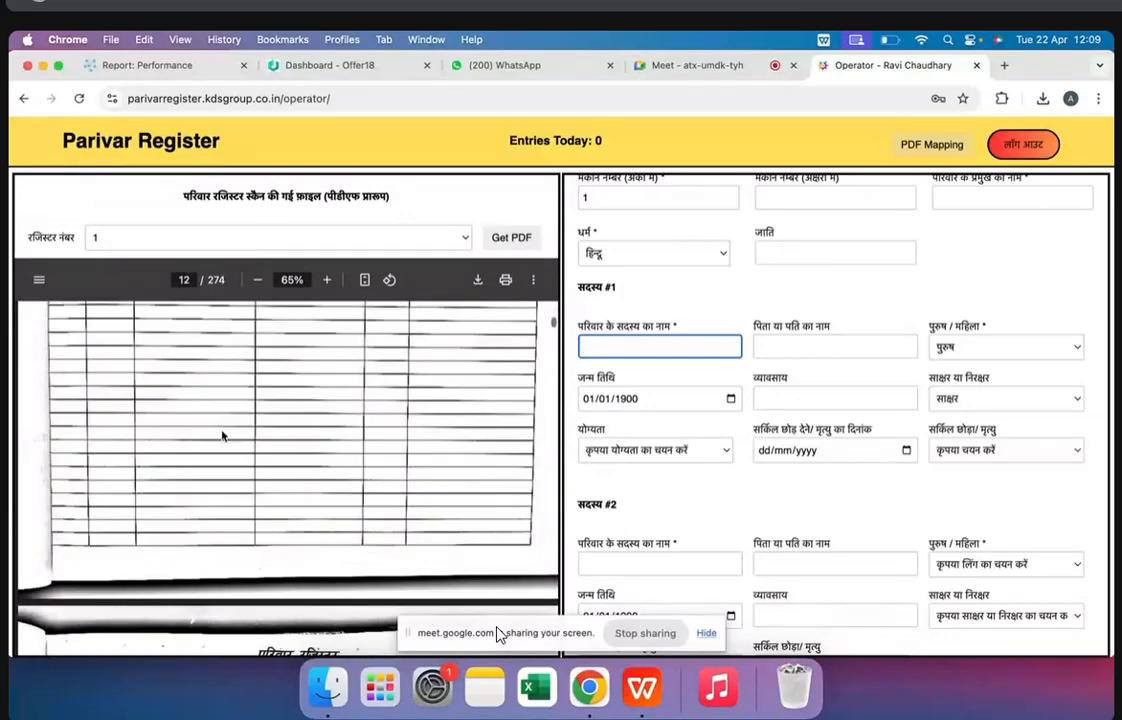
pyautogui.scroll(-15, 888, 438)
pyautogui.scroll(-10, 808, 391)
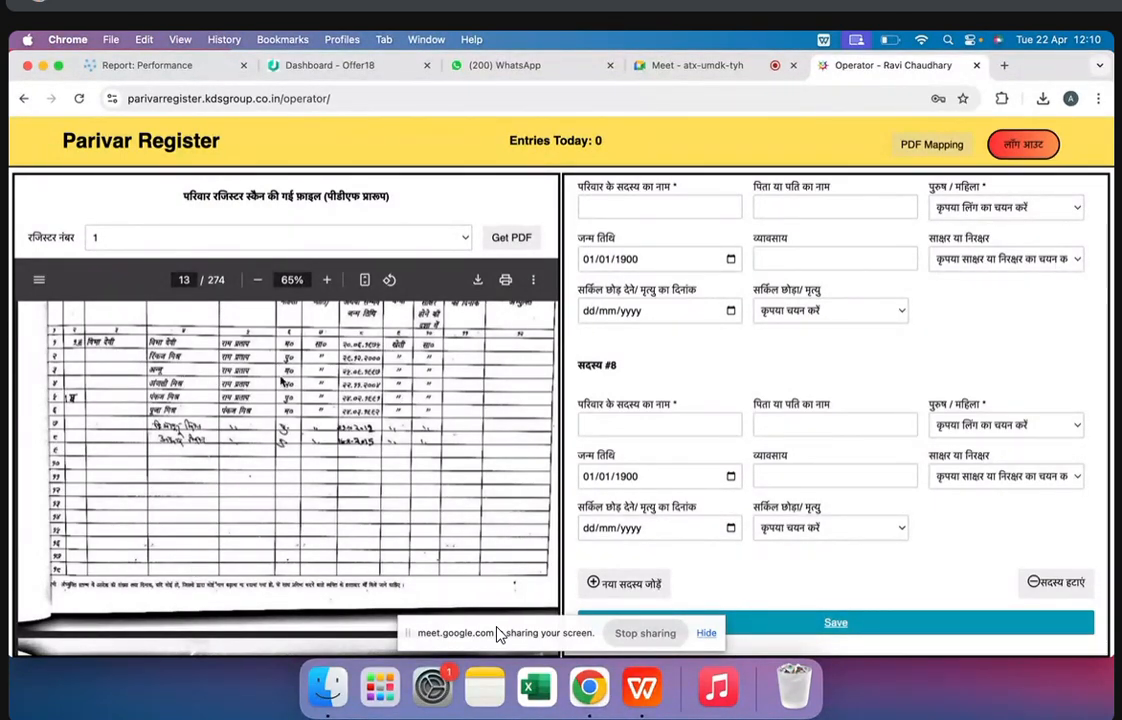
pyautogui.click(637, 583)
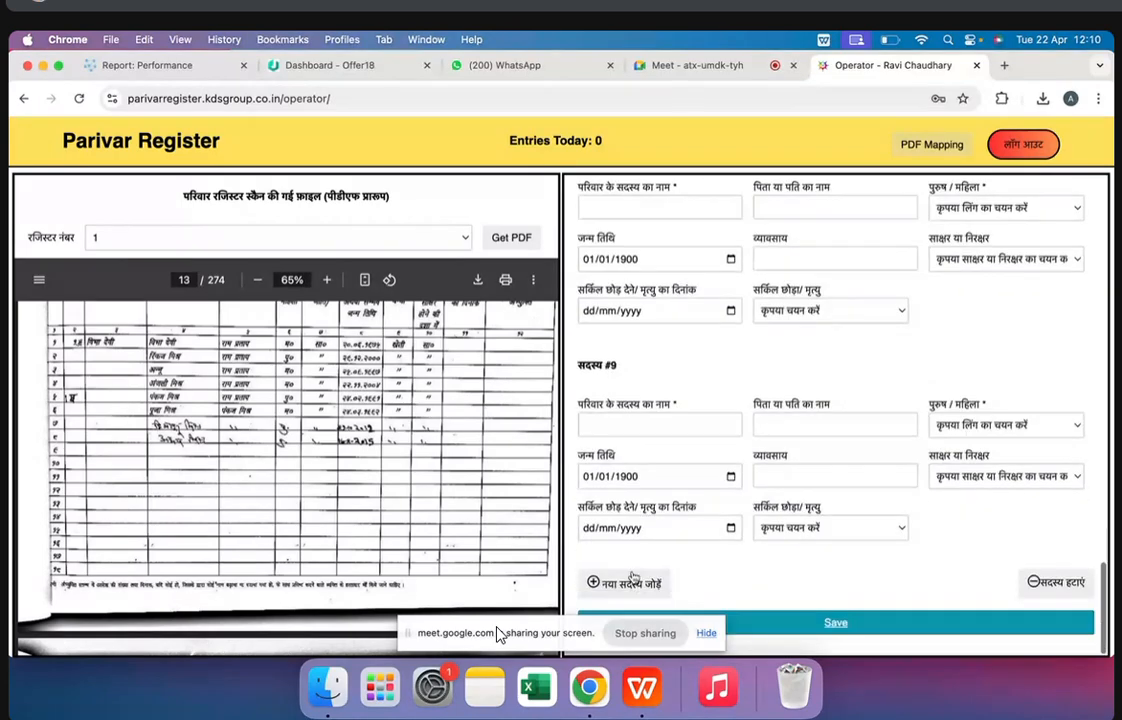
pyautogui.click(621, 582)
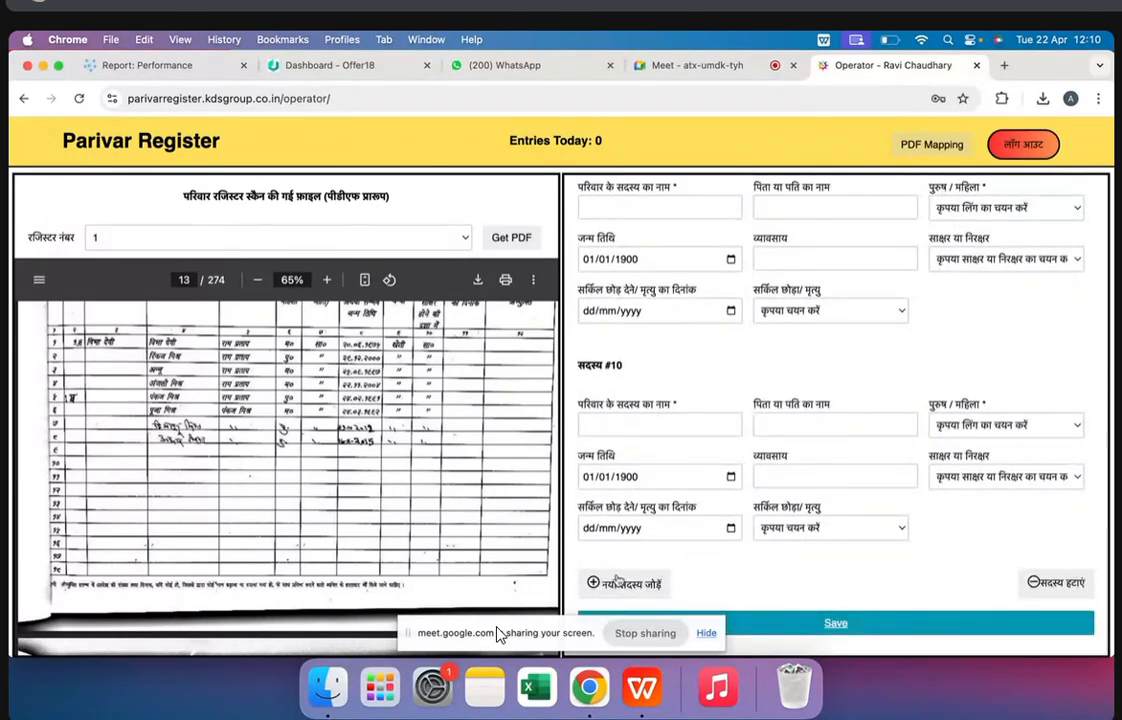
# Try to enter member 1's father's or husband's name in Latin letters
pyautogui.scroll(15, 633, 380)
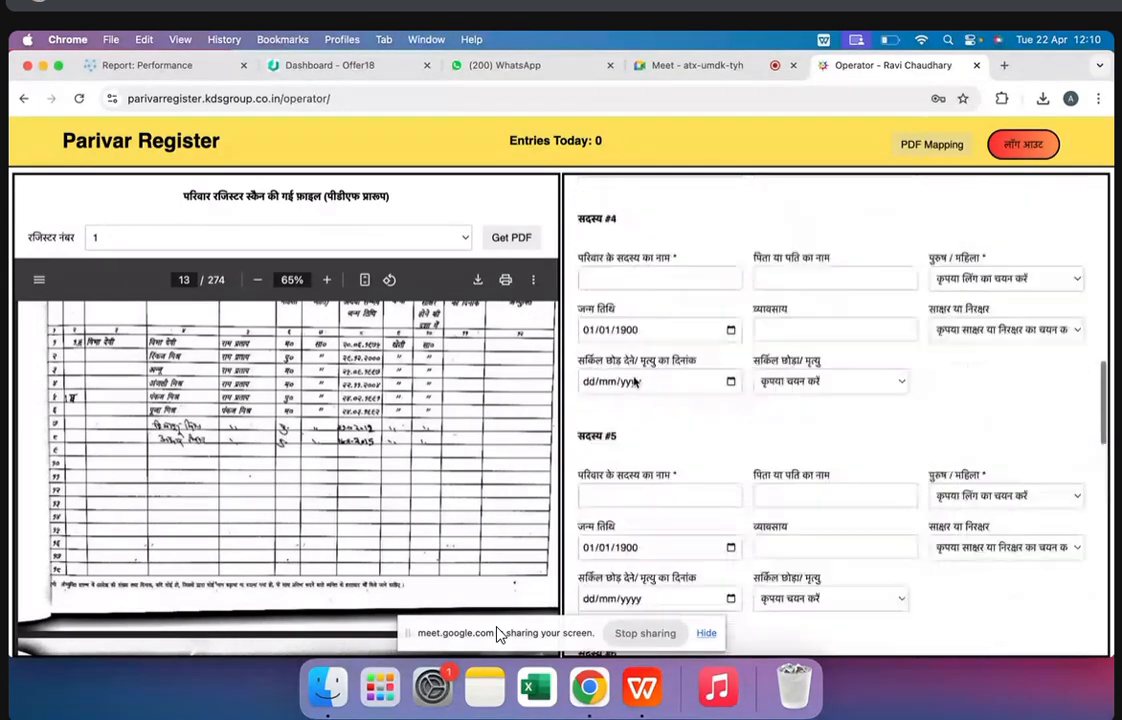
pyautogui.scroll(3, 633, 382)
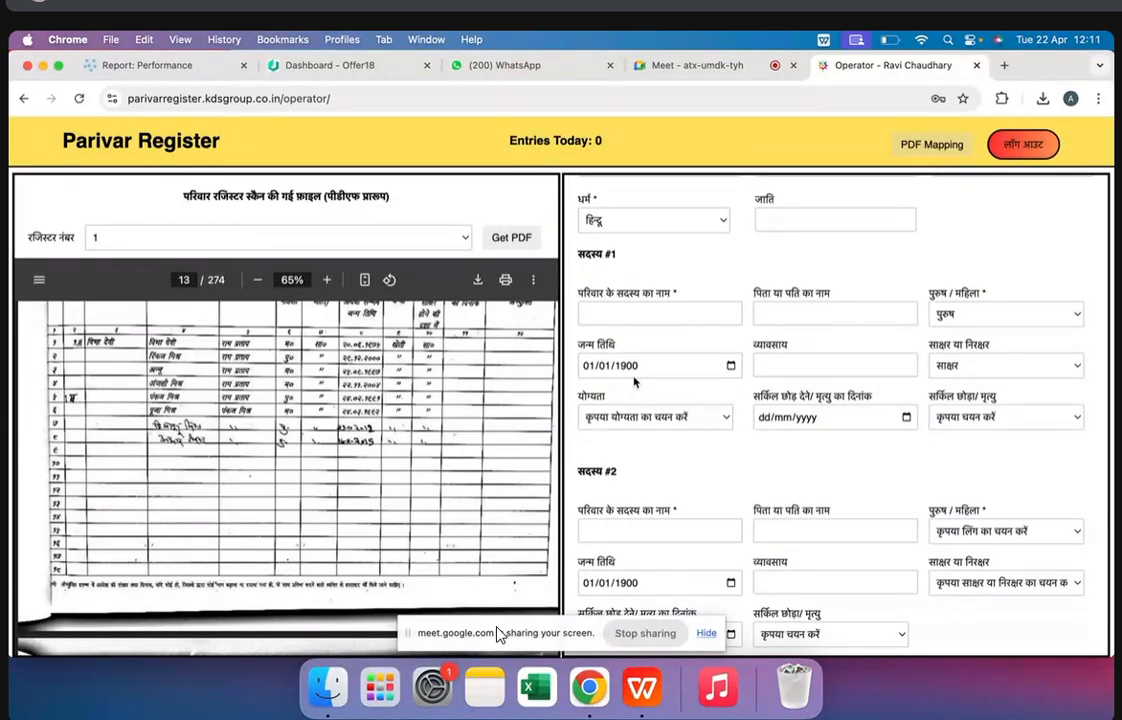
pyautogui.click(759, 313)
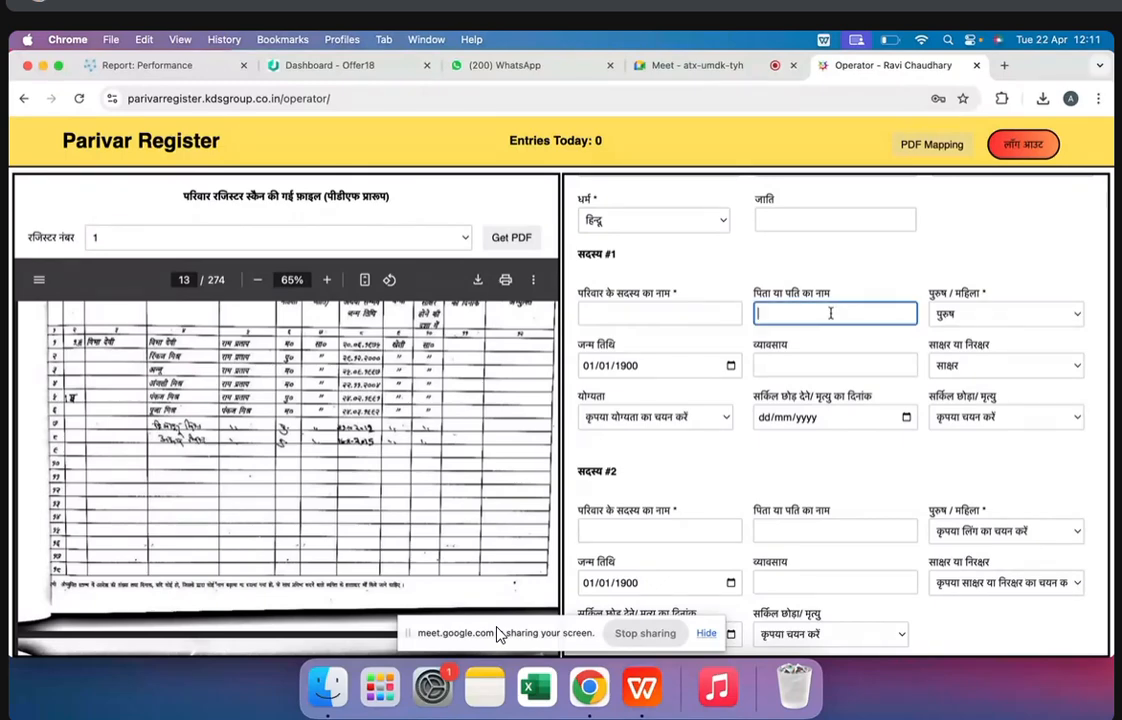
pyautogui.write('frafu')
pyautogui.press('BackSpace')
pyautogui.press('BackSpace')
pyautogui.press('BackSpace')
pyautogui.press('BackSpace')
pyautogui.press('BackSpace')
pyautogui.write('ravi')
pyautogui.scroll(5, 1044, 397)
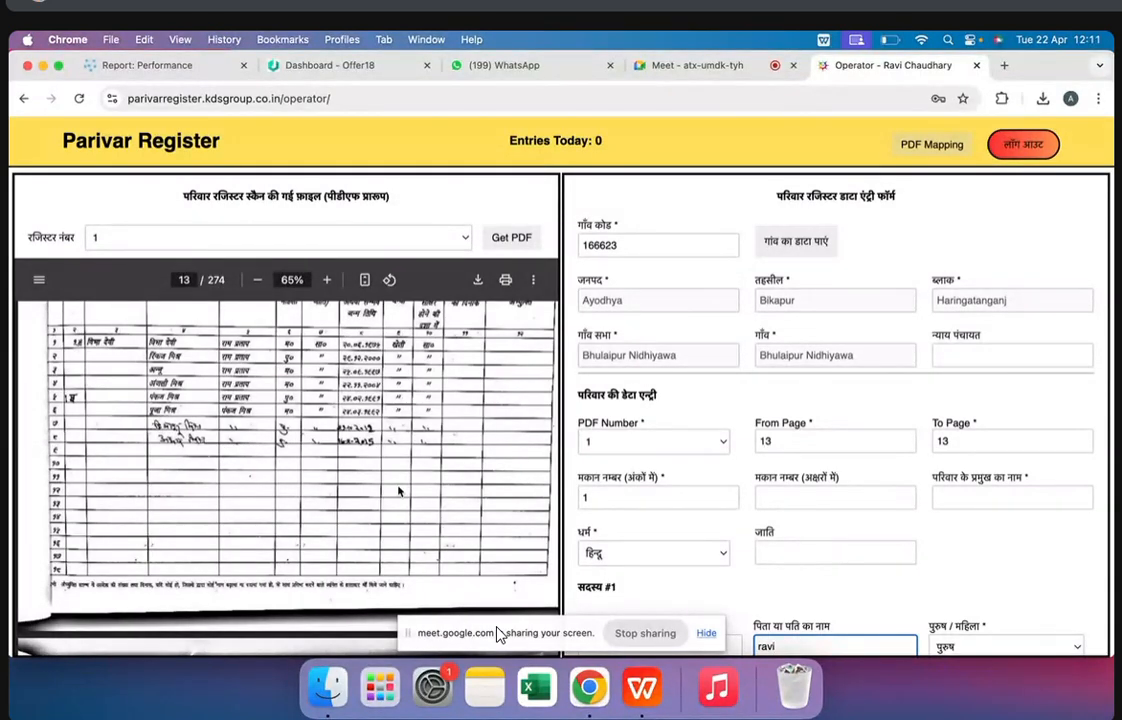
# Compare the scanned register's page number for the family record with the form's PDF Number and From Page fields
pyautogui.scroll(2, 396, 481)
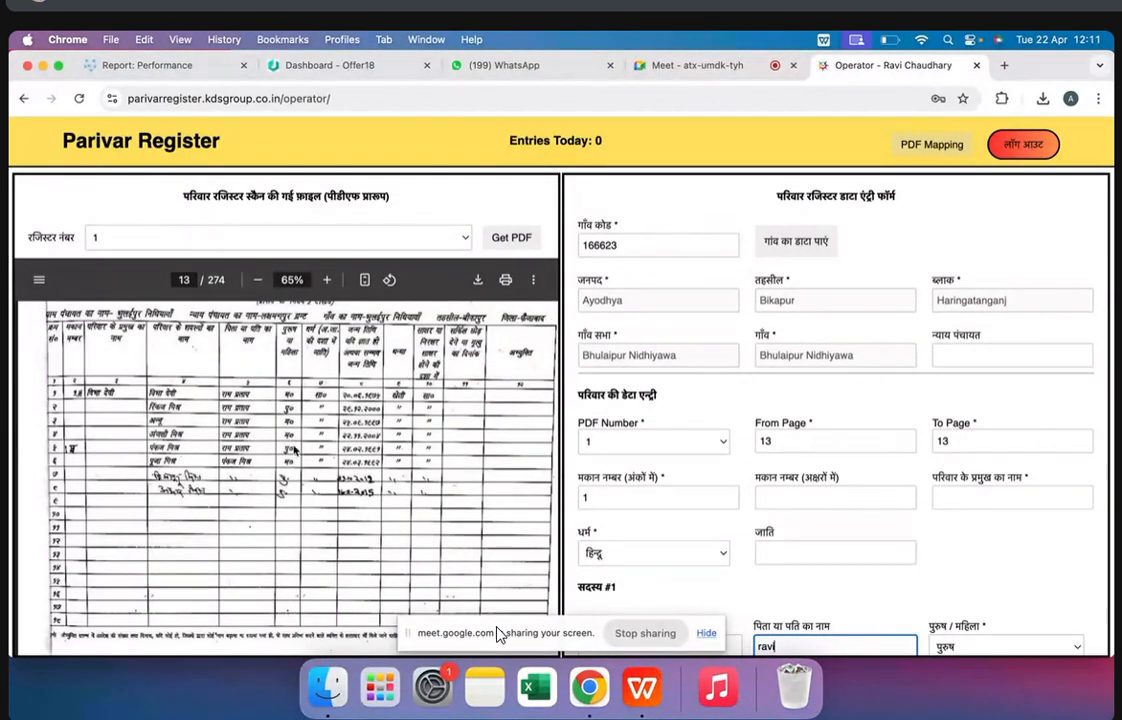
pyautogui.click(185, 281)
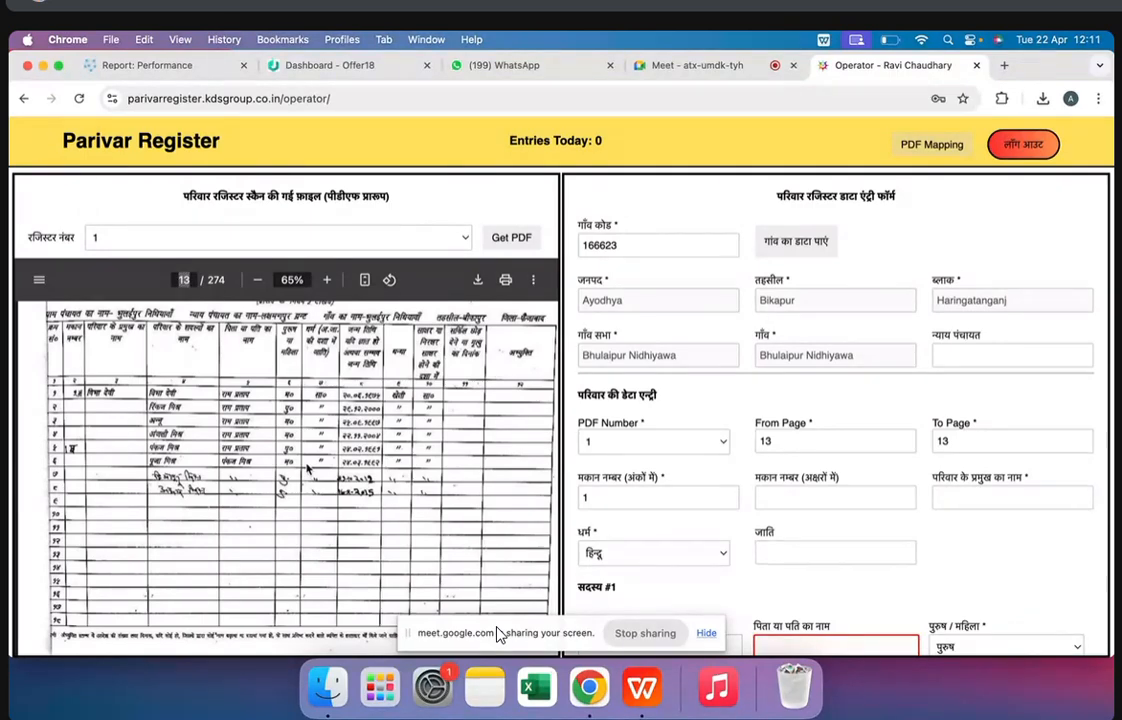
pyautogui.scroll(5, 307, 468)
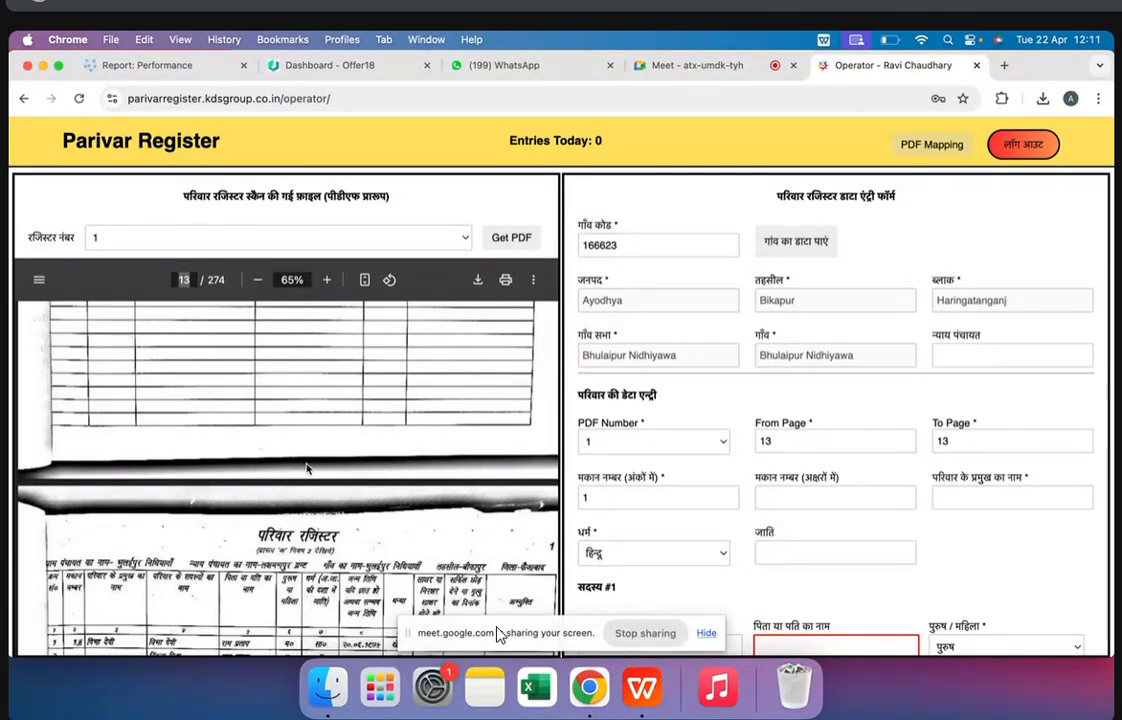
pyautogui.scroll(-3, 307, 468)
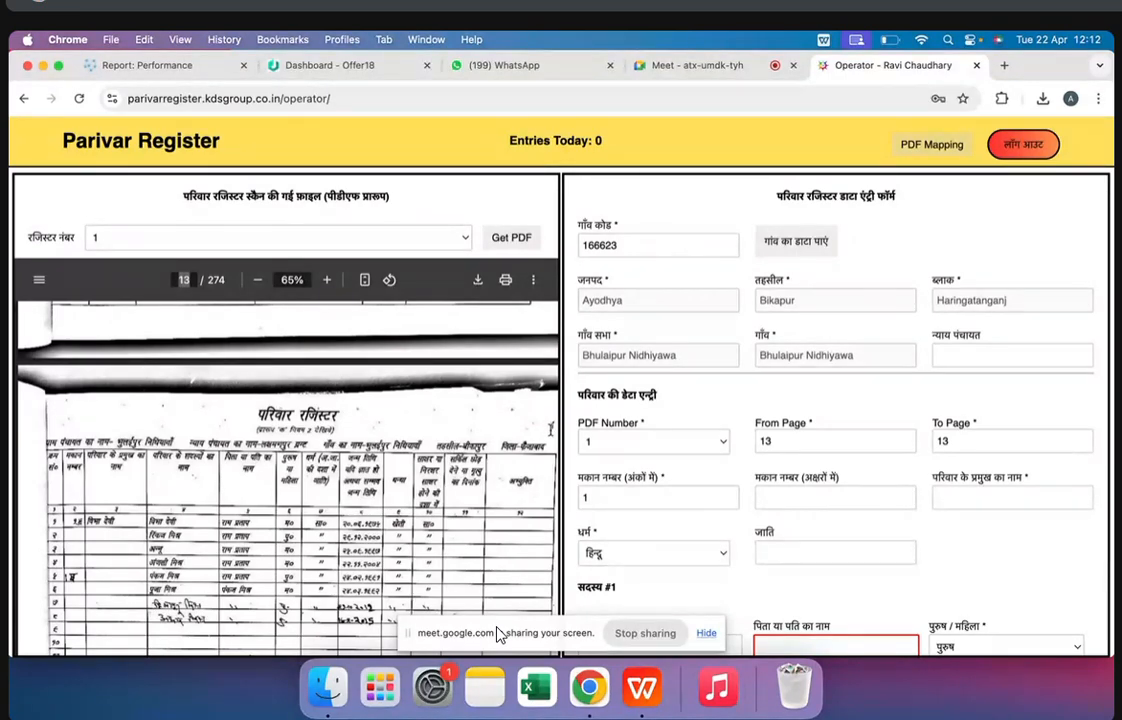
pyautogui.click(499, 422)
pyautogui.click(184, 280)
pyautogui.click(645, 441)
pyautogui.click(597, 442)
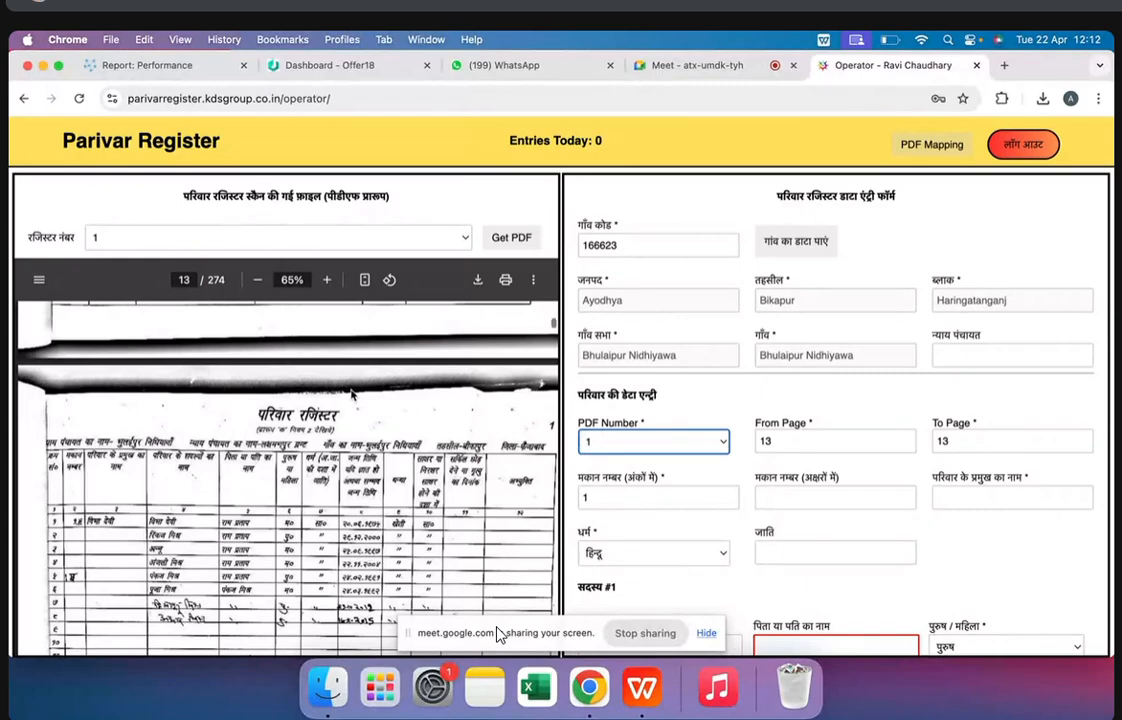
# Look at the register's page 14 and return to the family's member rows on page 13
pyautogui.scroll(1, 228, 408)
pyautogui.scroll(-5, 228, 408)
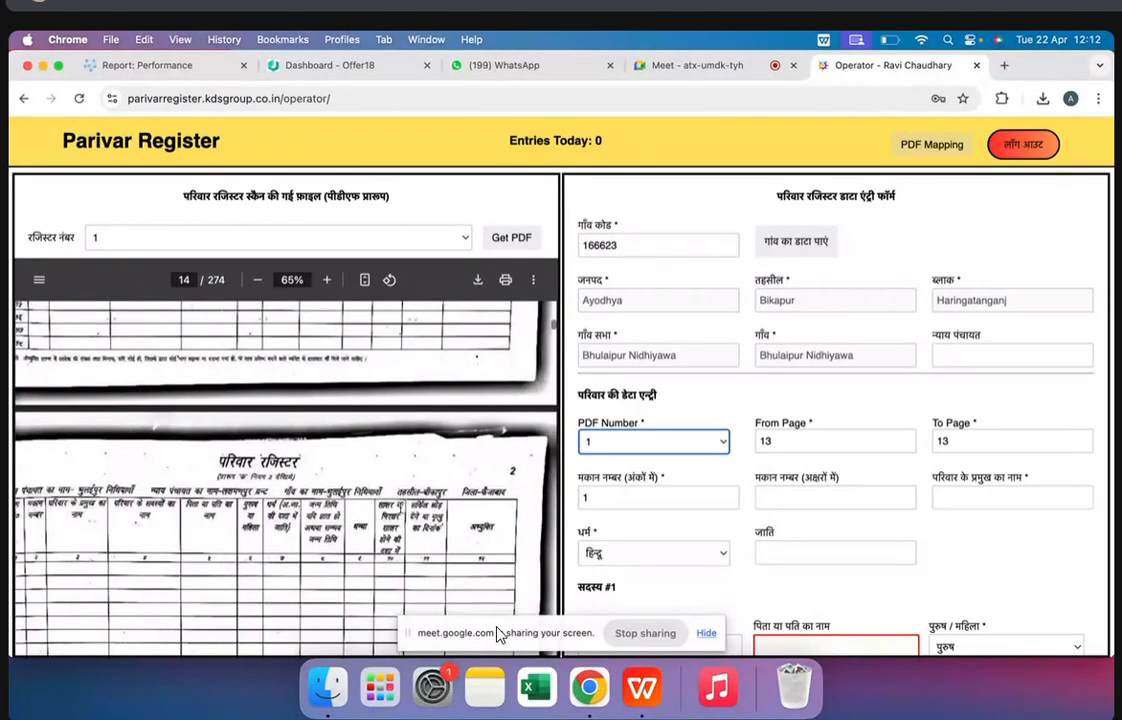
pyautogui.scroll(5, 318, 396)
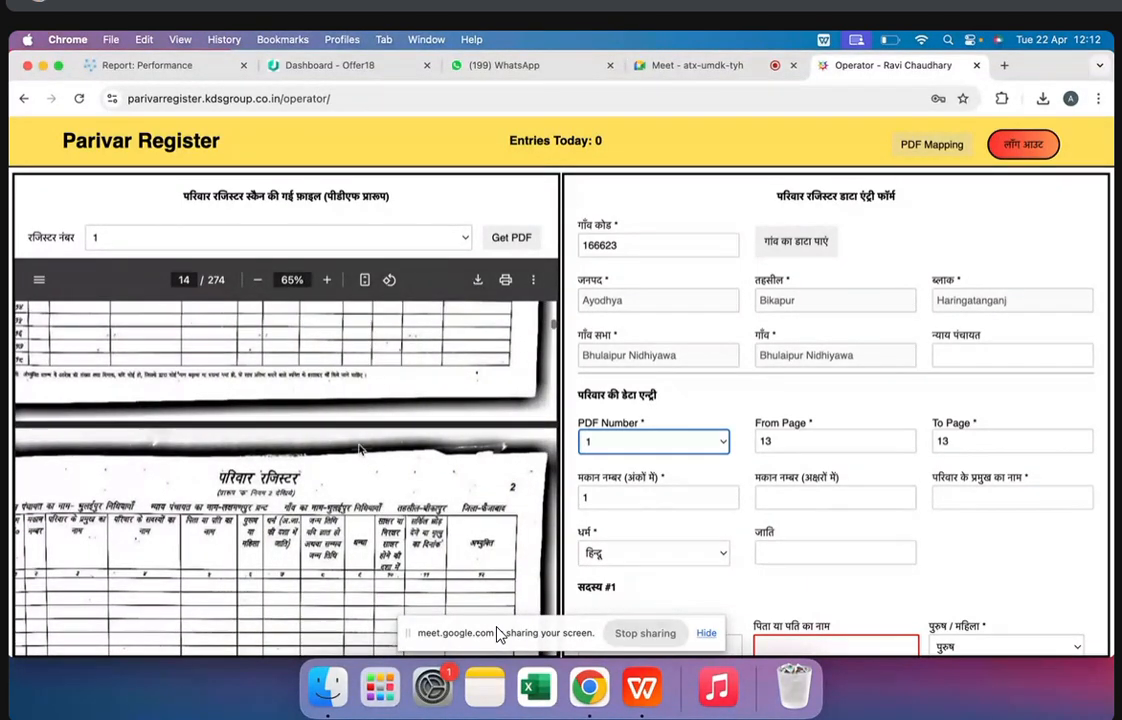
pyautogui.click(184, 280)
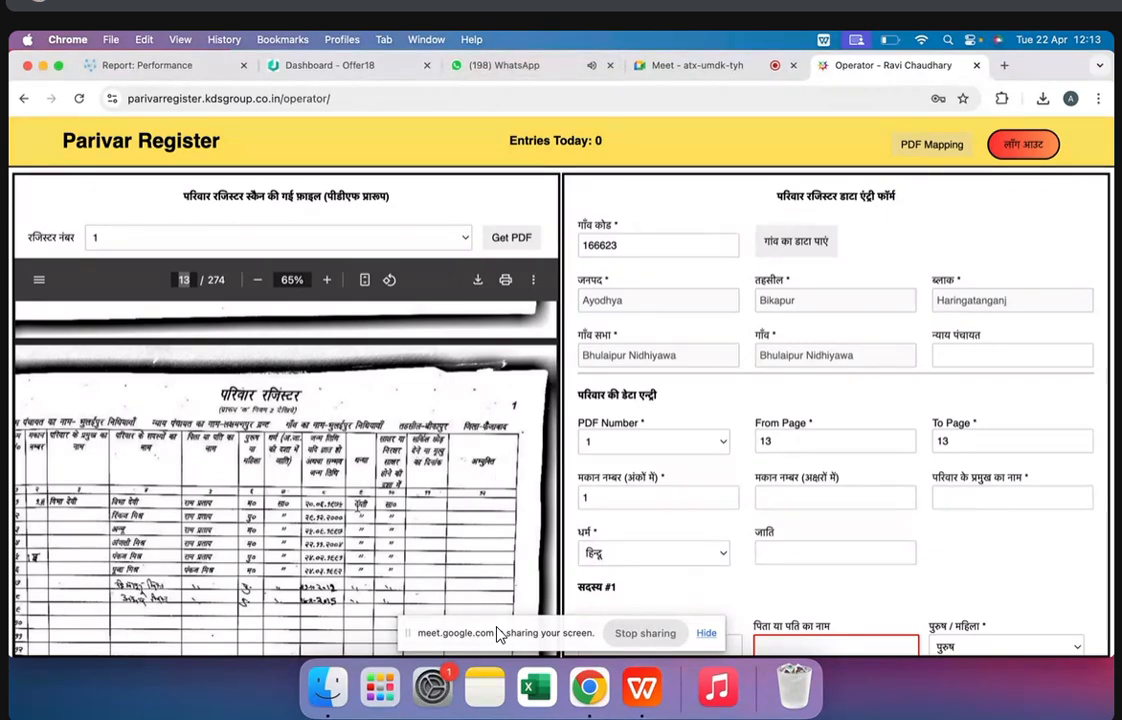
pyautogui.scroll(-5, 357, 506)
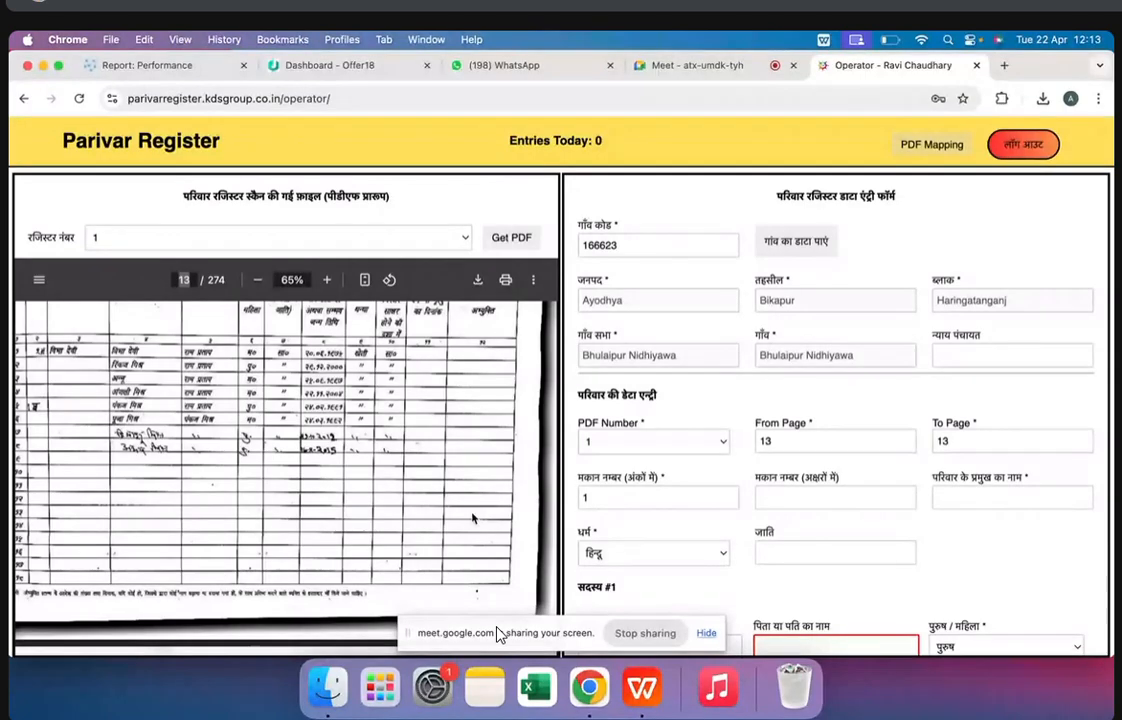
# Try to save the family entry with the family head and member names left blank, and review the form's fields
pyautogui.scroll(-1, 608, 523)
pyautogui.scroll(-15, 760, 535)
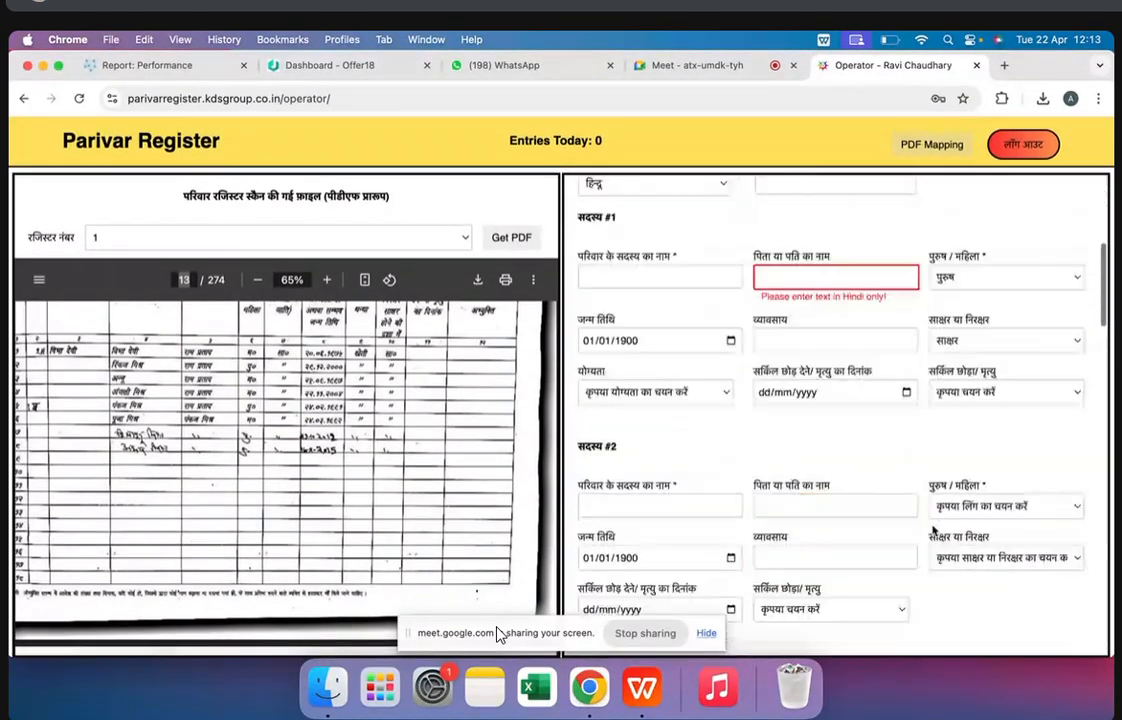
pyautogui.scroll(-5, 836, 540)
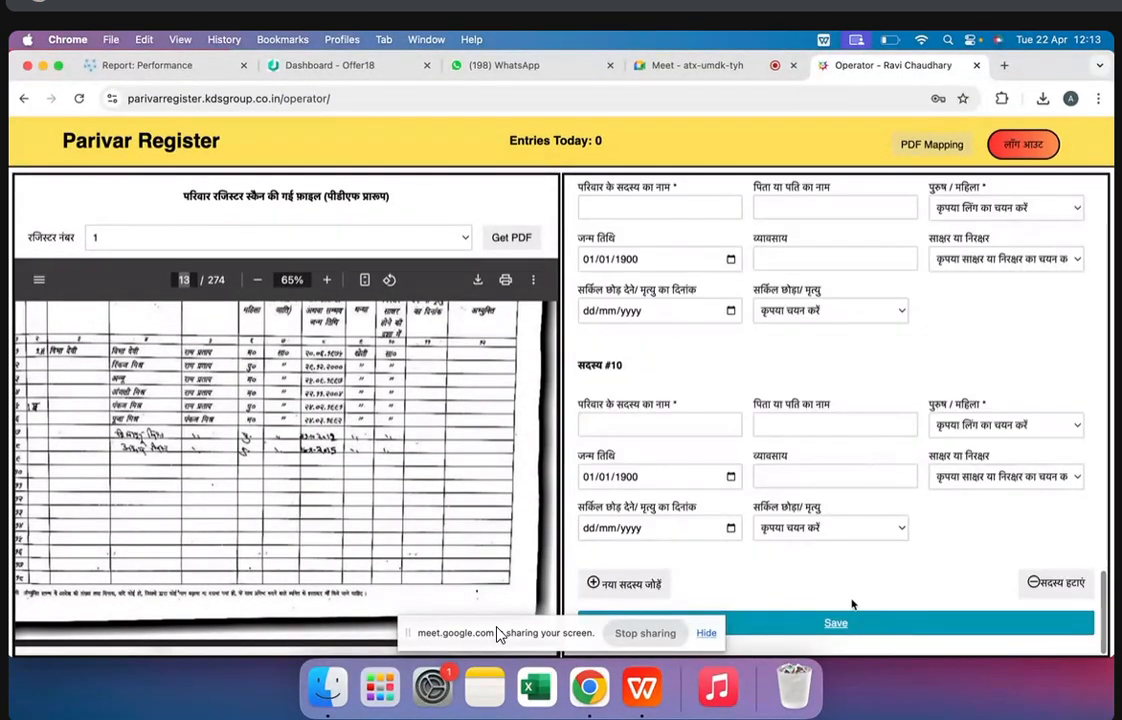
pyautogui.click(839, 620)
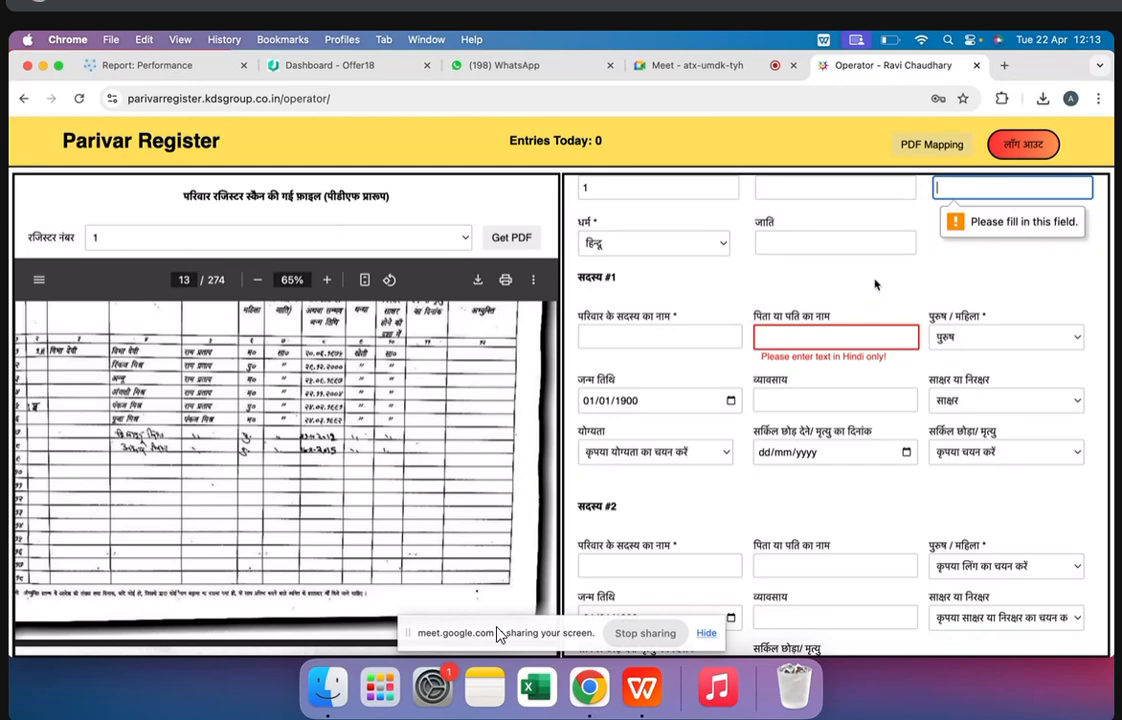
pyautogui.scroll(5, 873, 283)
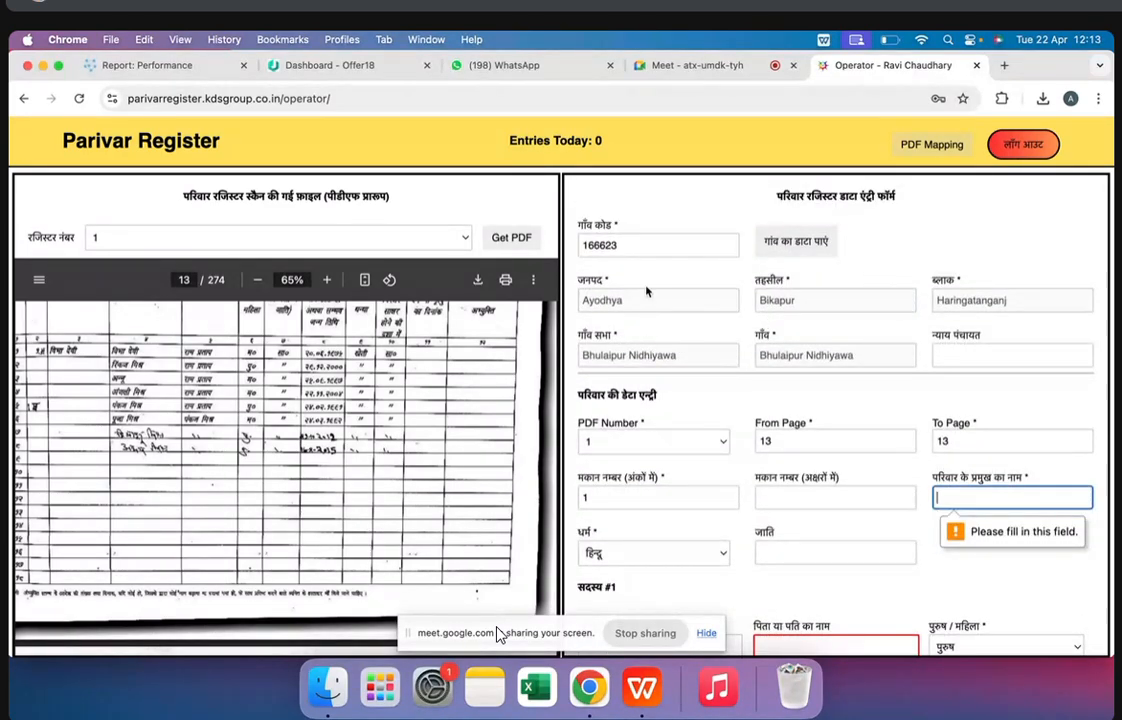
pyautogui.scroll(-10, 903, 373)
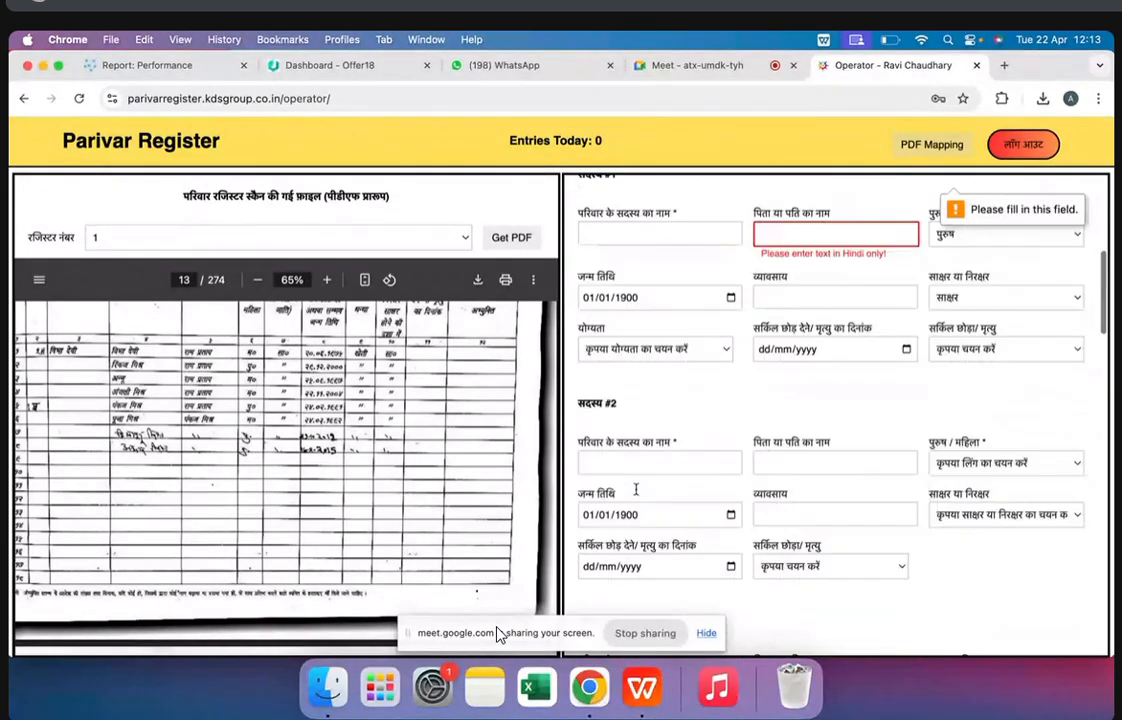
# Log out of the operator account and log back in with the operator's login ID and password
pyautogui.click(1021, 143)
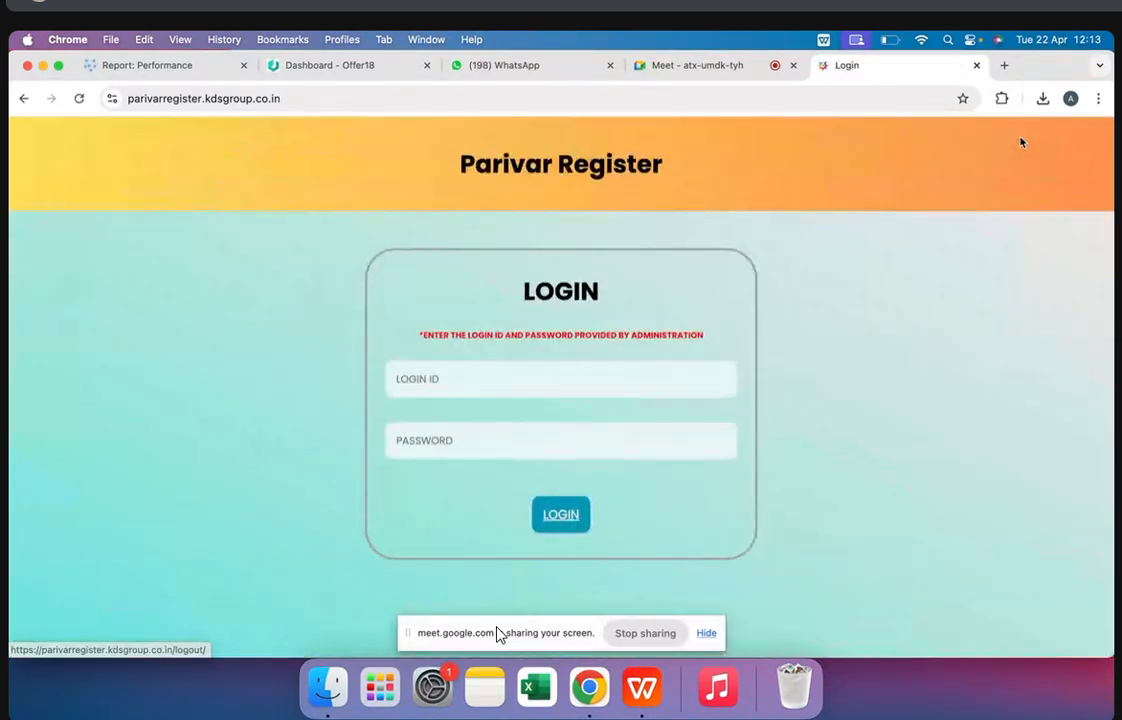
pyautogui.click(493, 376)
pyautogui.click(508, 505)
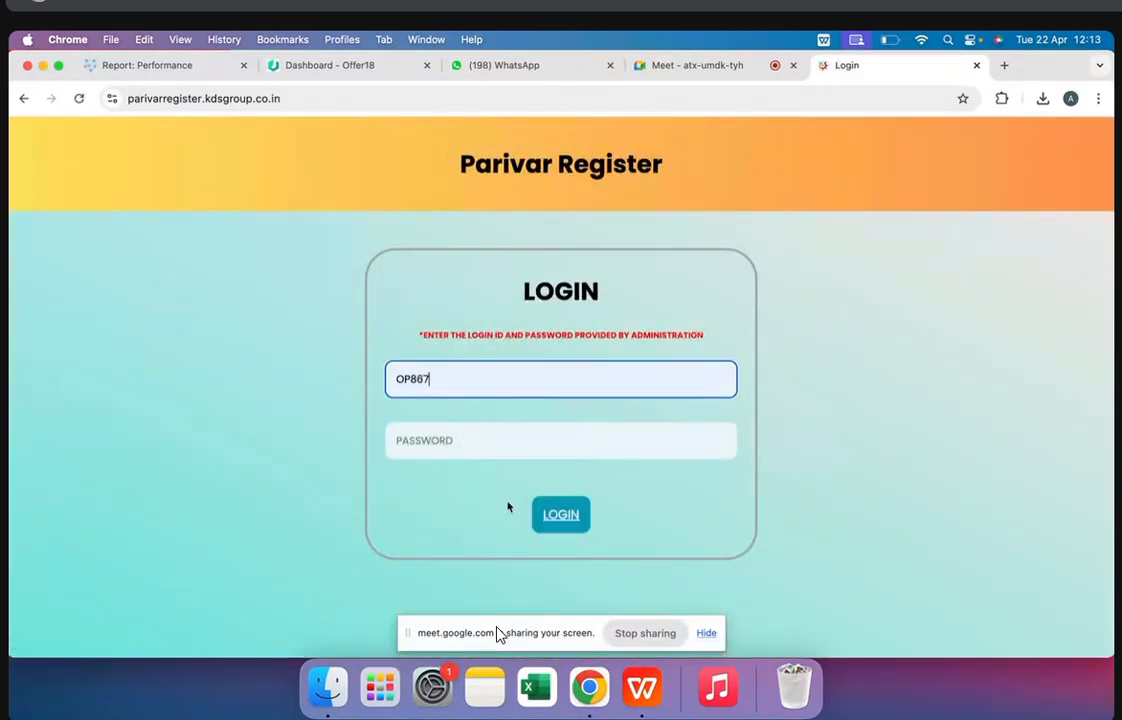
pyautogui.click(443, 450)
pyautogui.write('1')
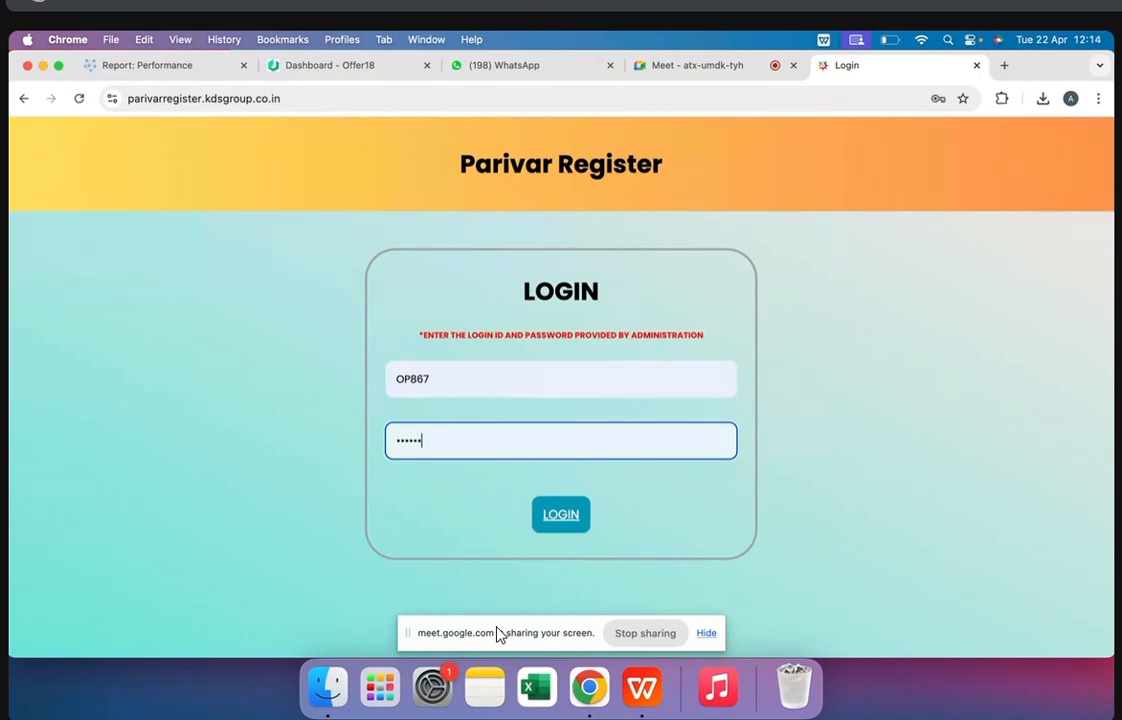
pyautogui.press('Return')
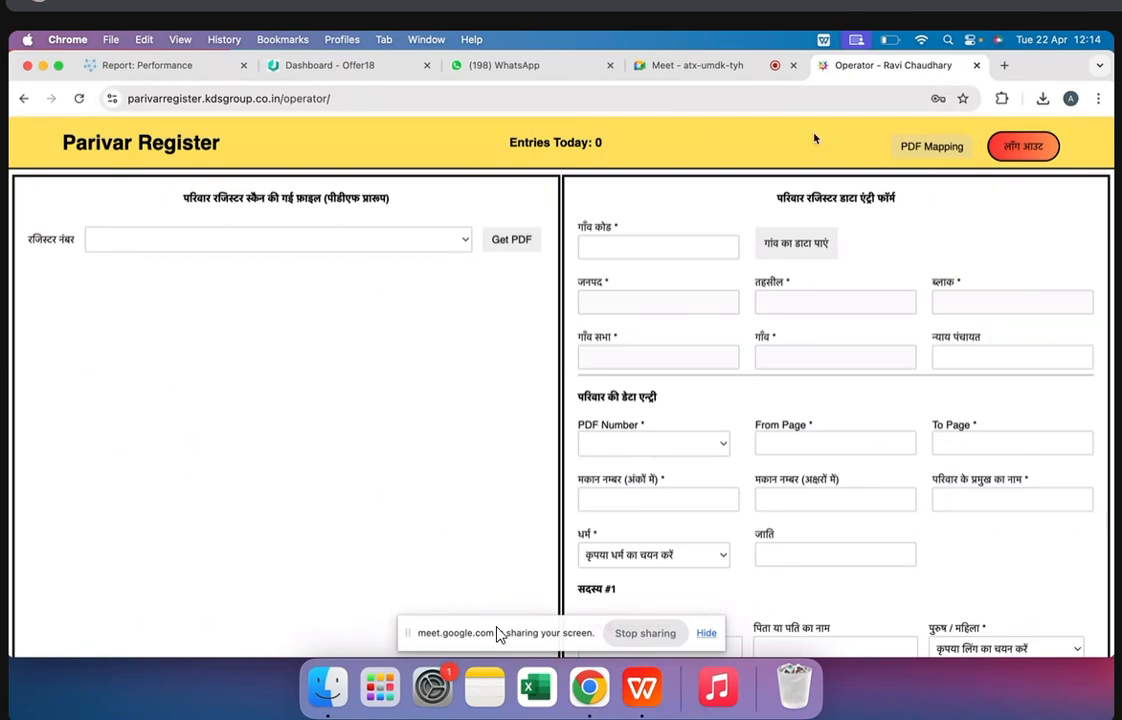
# Copy Bhulaipur Nidhiyawa's village code 166623 from report.xlsx in WPS Office into the Chrome entry form and fetch the village data
pyautogui.click(629, 243)
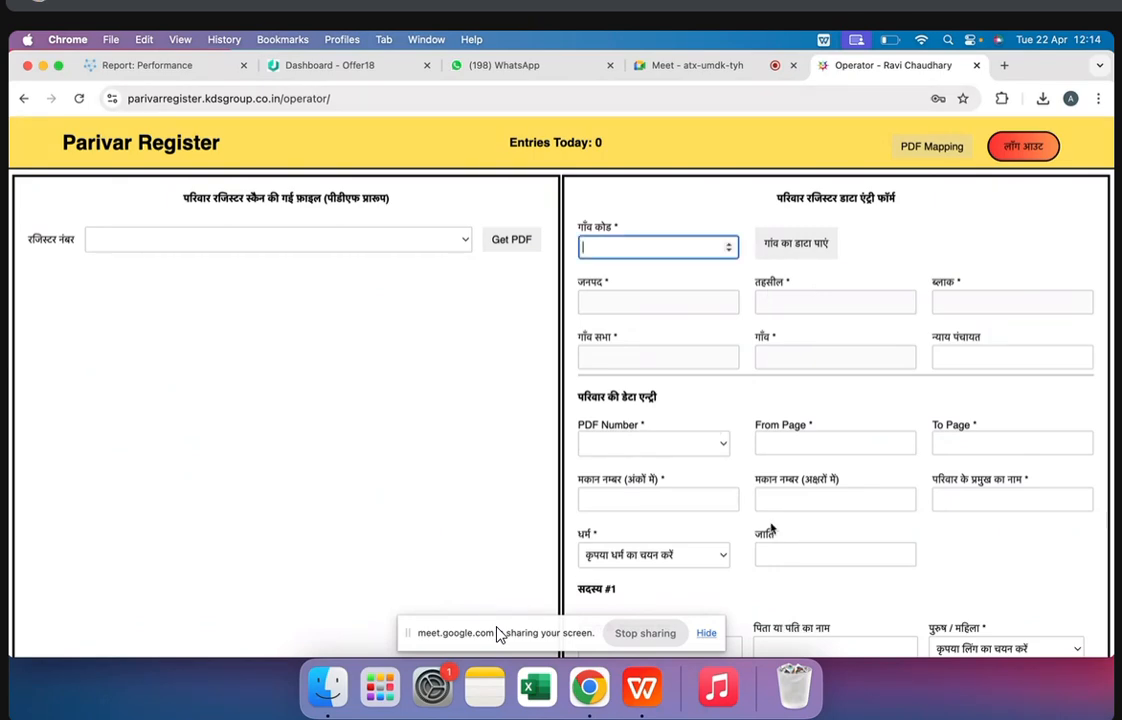
pyautogui.scroll(-5, 768, 529)
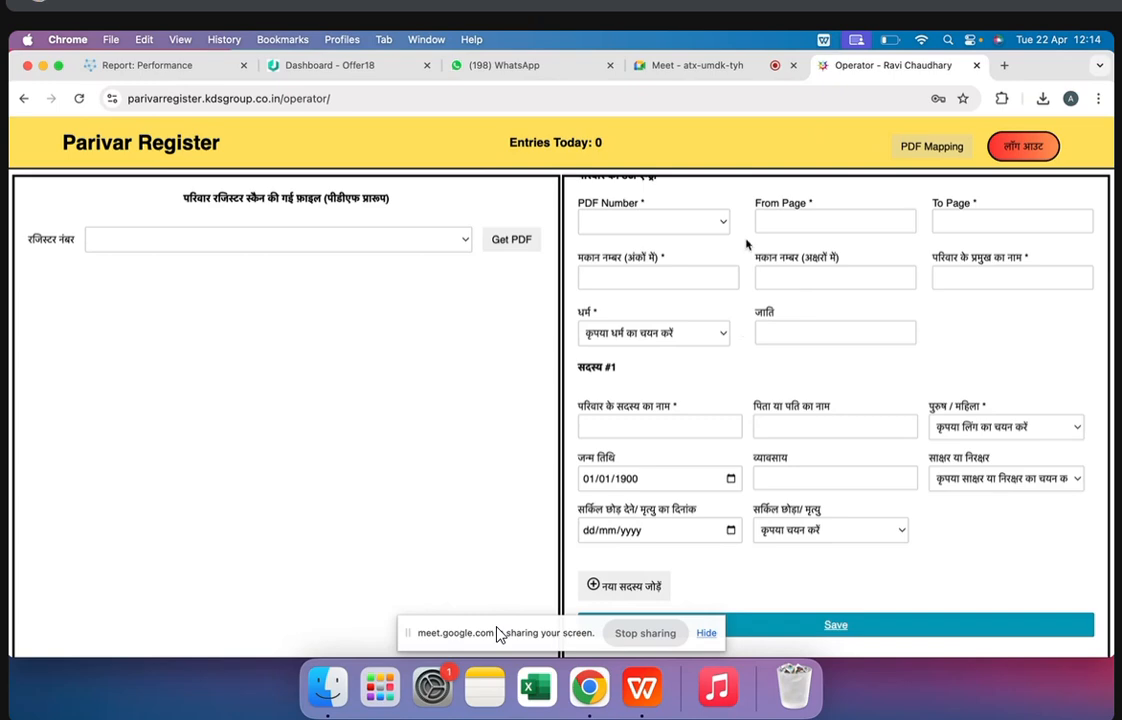
pyautogui.scroll(5, 700, 300)
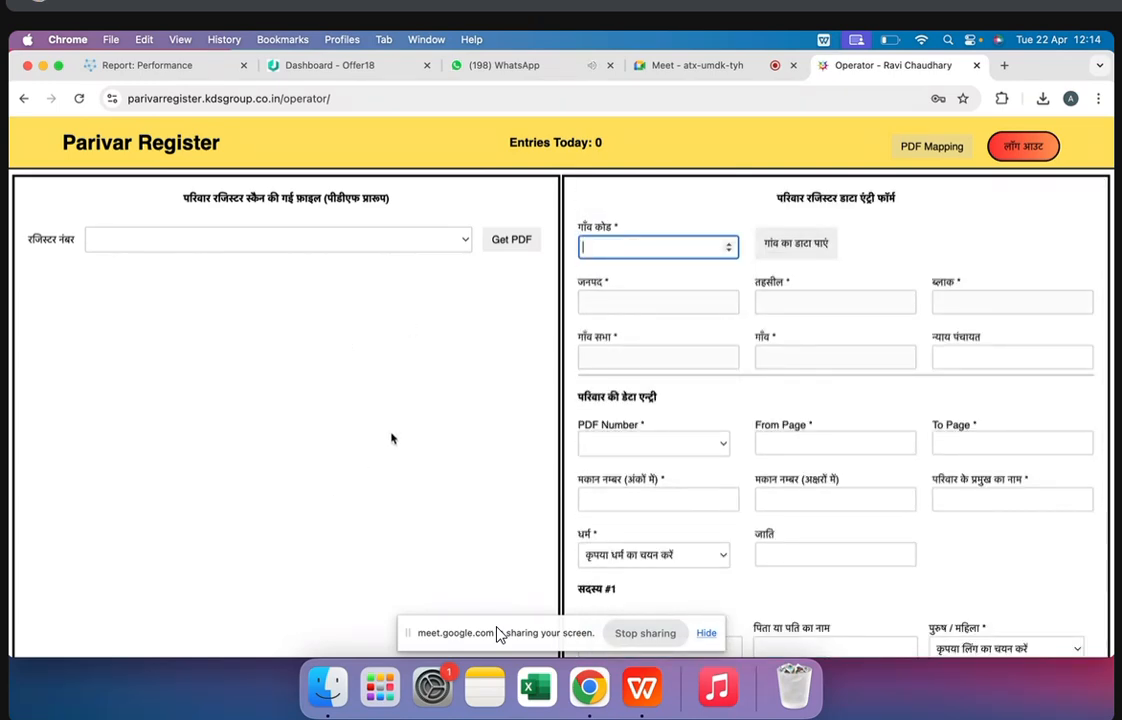
pyautogui.scroll(-3, 798, 320)
pyautogui.scroll(3, 800, 380)
pyautogui.click(646, 699)
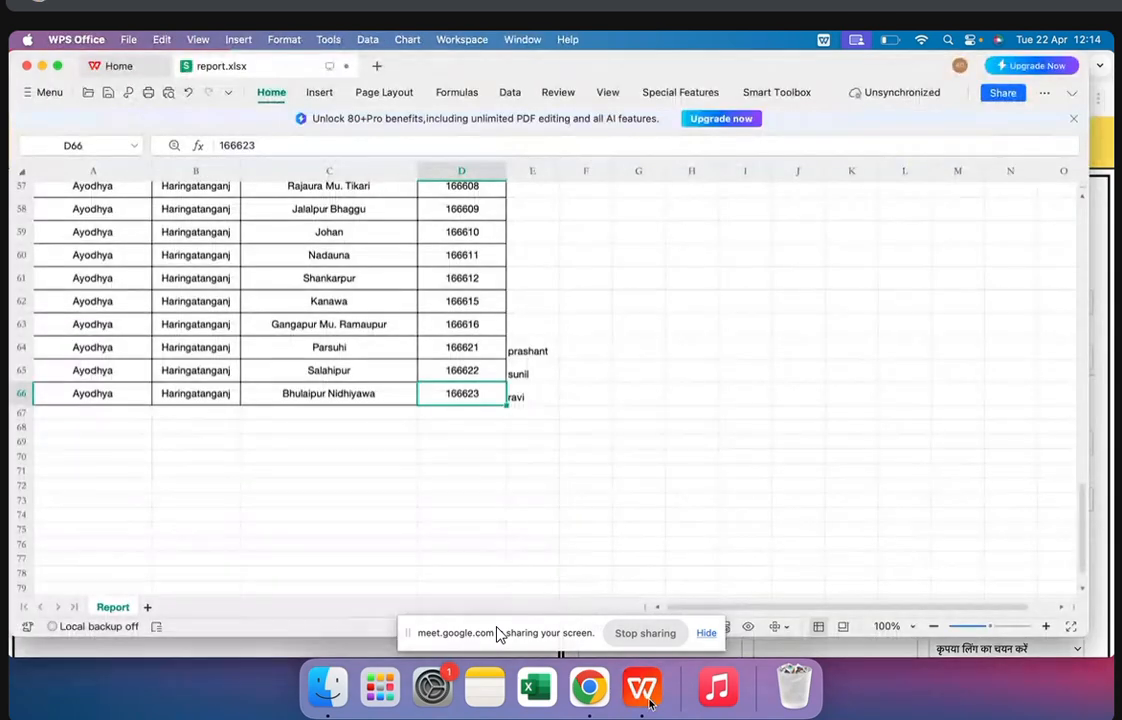
pyautogui.press('super+c')
pyautogui.click(584, 696)
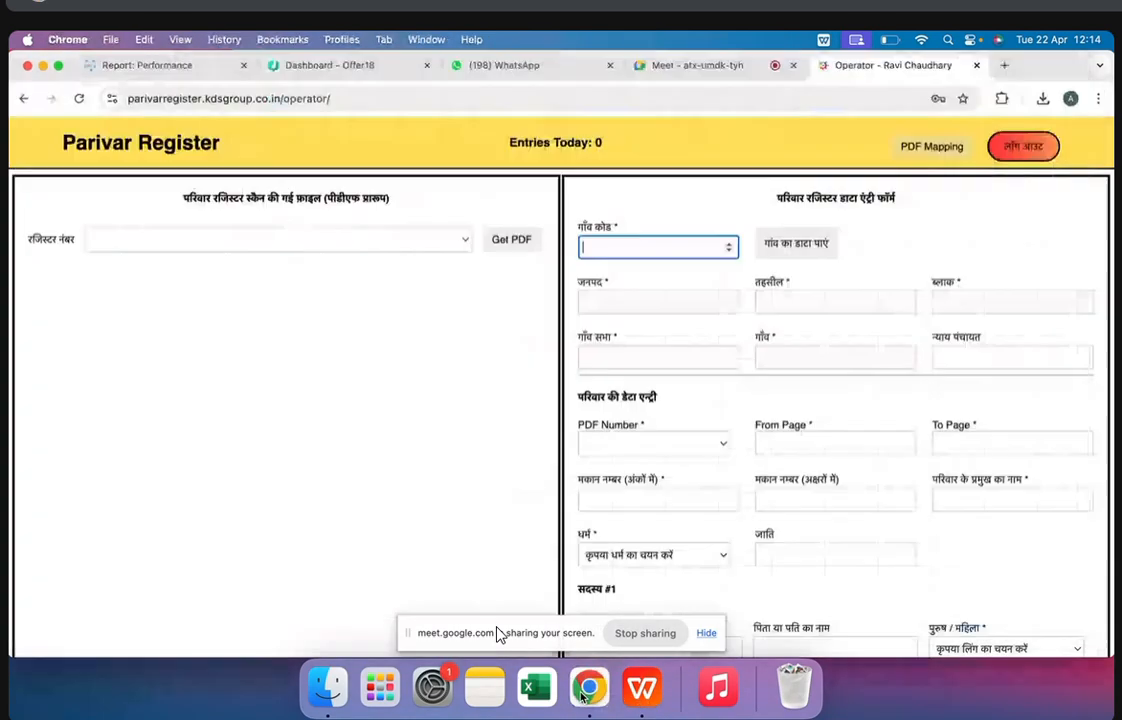
pyautogui.press('super+v')
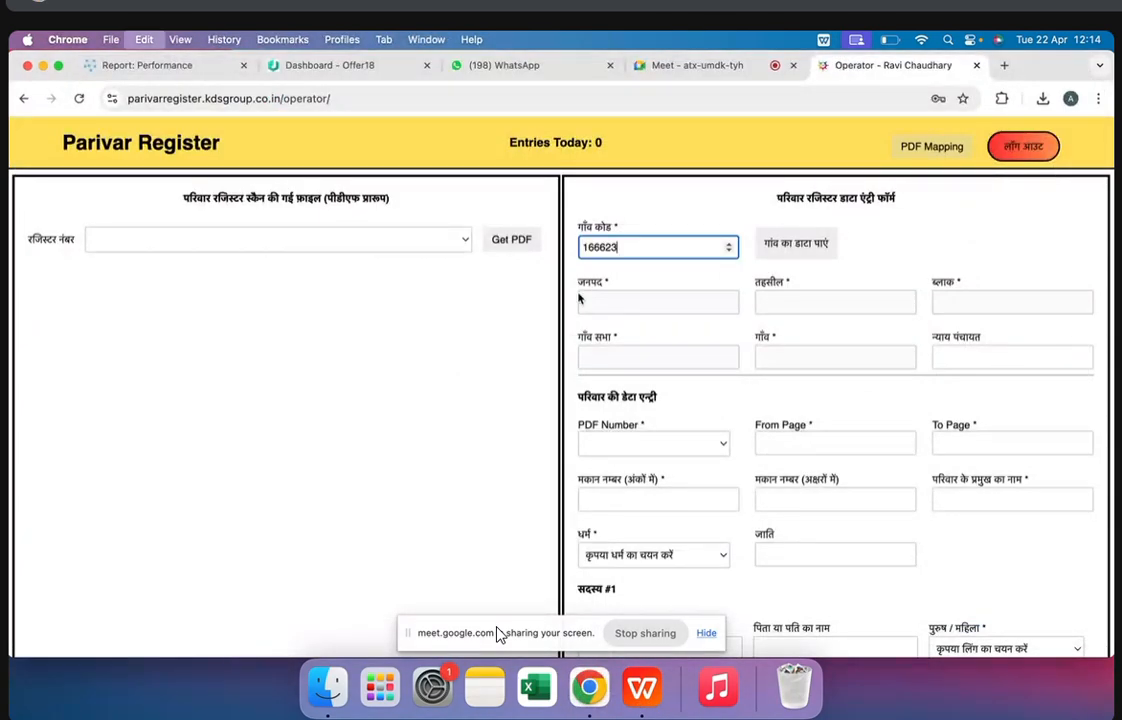
pyautogui.click(795, 242)
# Choose register number 1 and load its scanned PDF beside the entry form
pyautogui.click(270, 241)
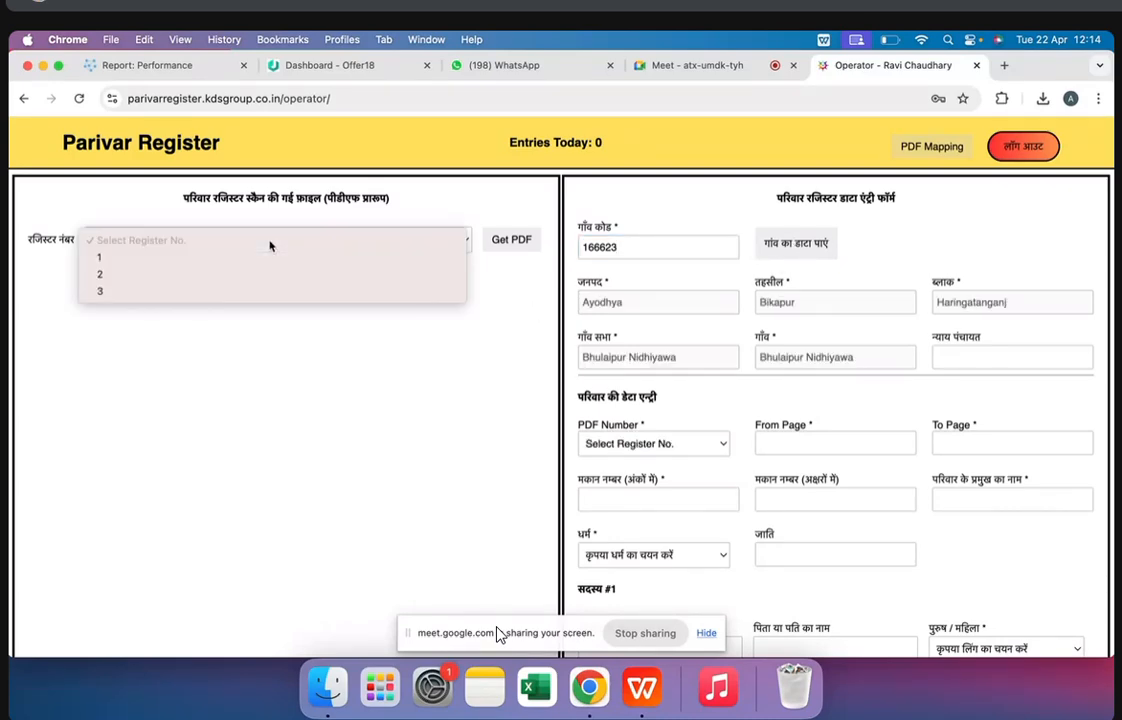
pyautogui.click(236, 258)
pyautogui.click(493, 246)
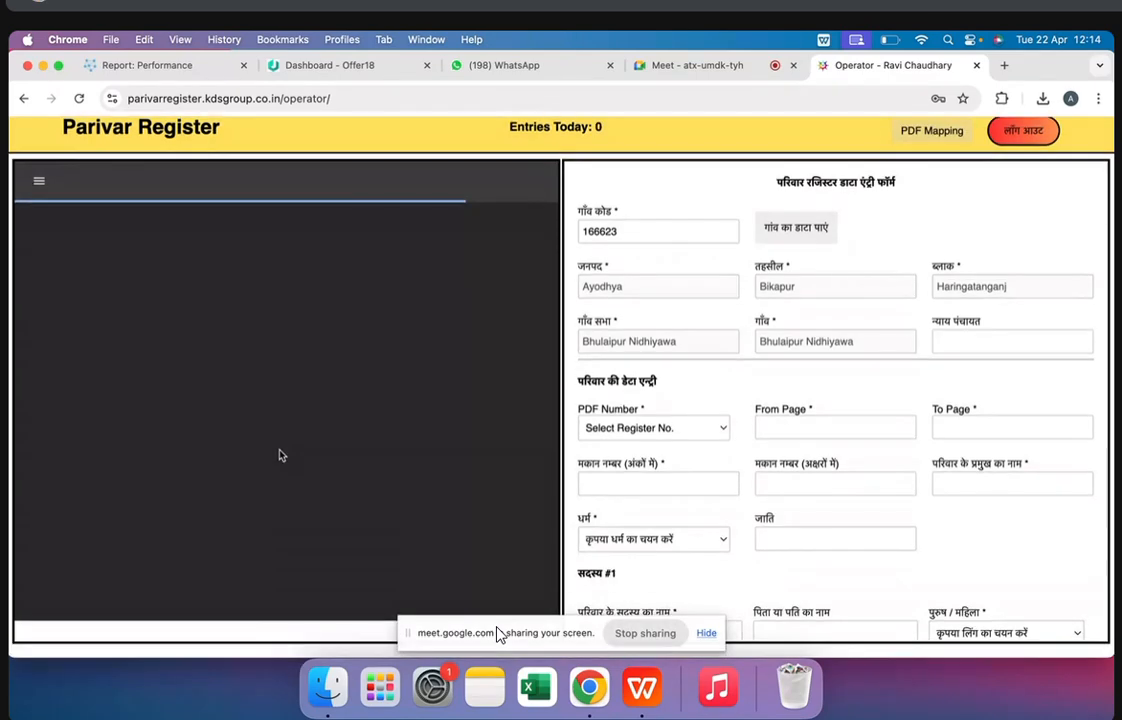
pyautogui.scroll(-3, 824, 533)
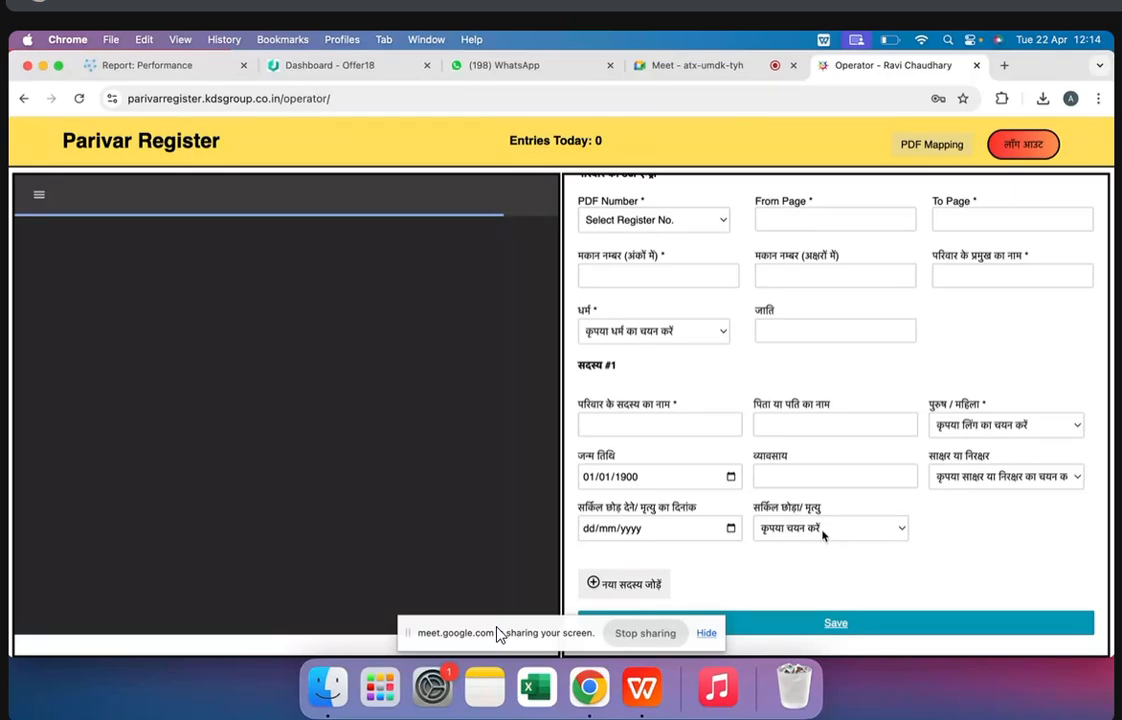
pyautogui.scroll(3, 822, 535)
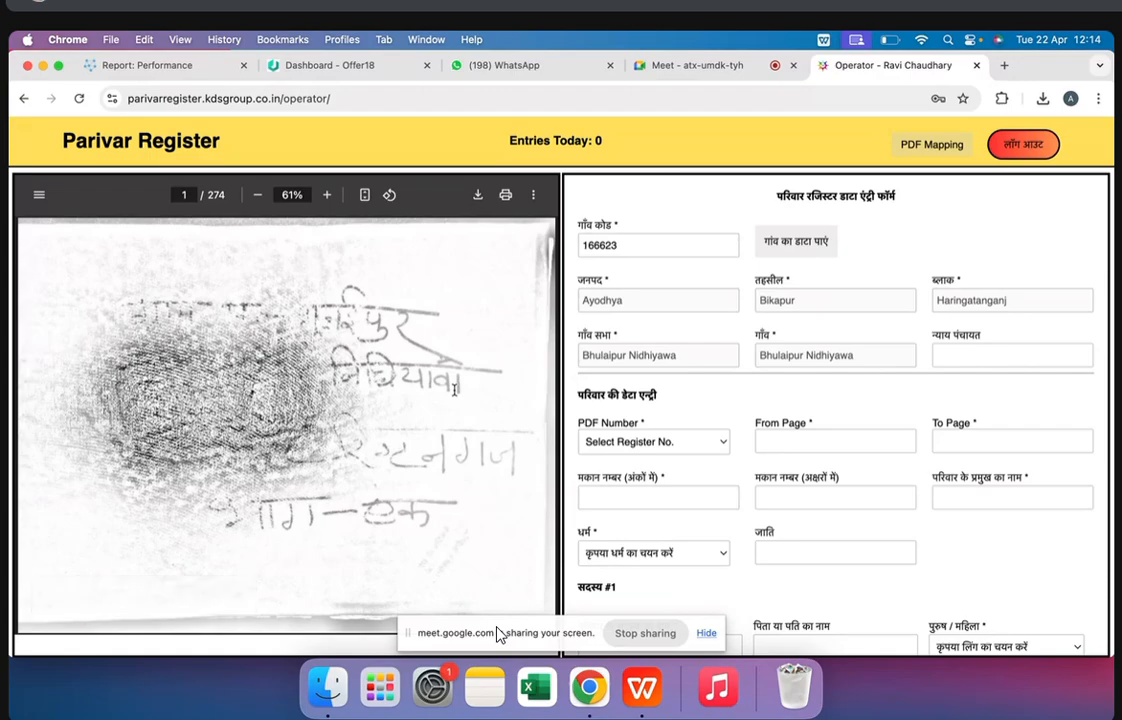
# Find the family record on page 15 of the scanned register and enlarge the PDF to 75%
pyautogui.scroll(-20, 454, 390)
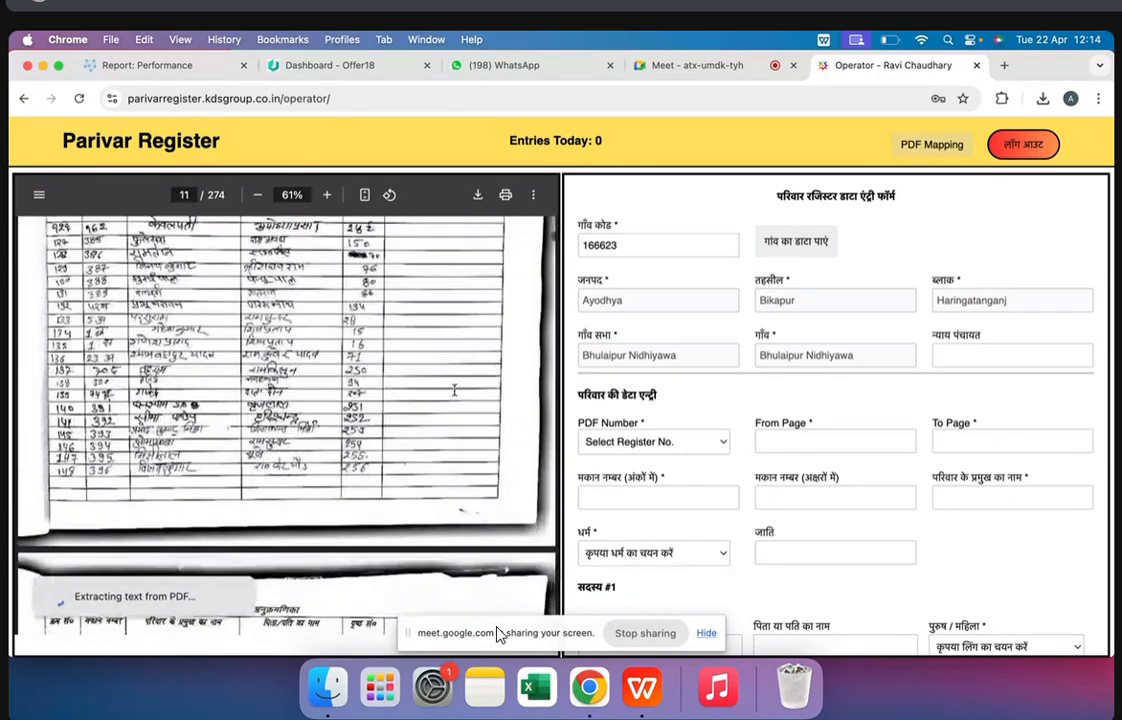
pyautogui.scroll(-3, 454, 390)
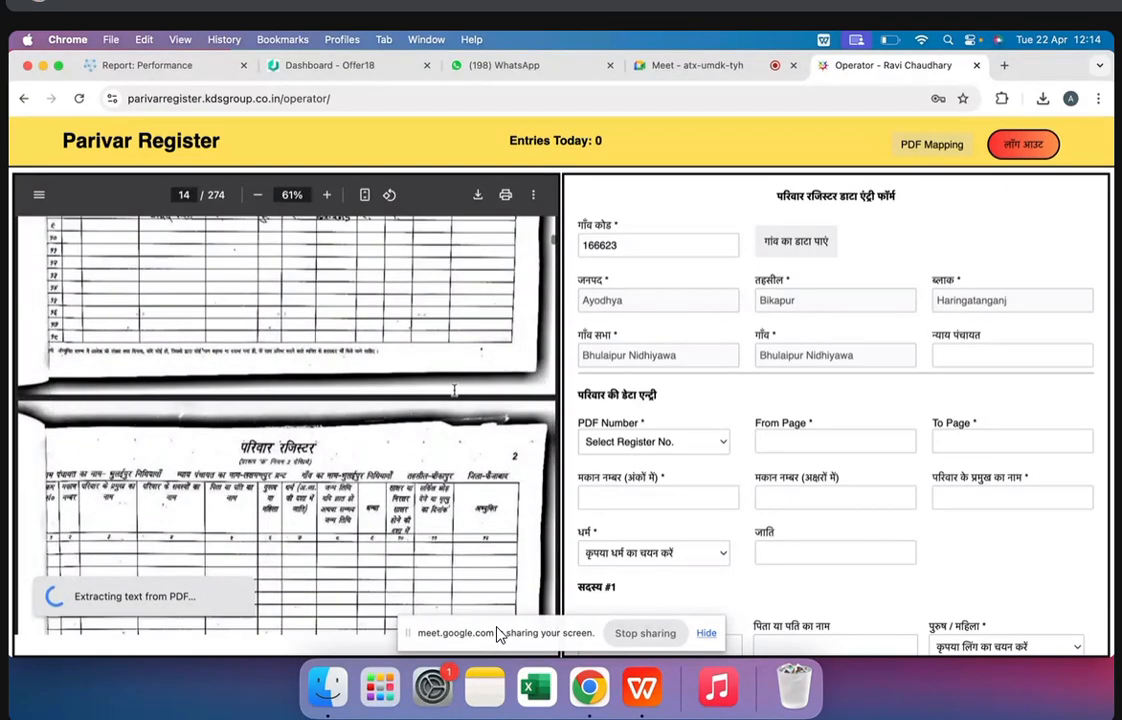
pyautogui.scroll(-2, 333, 262)
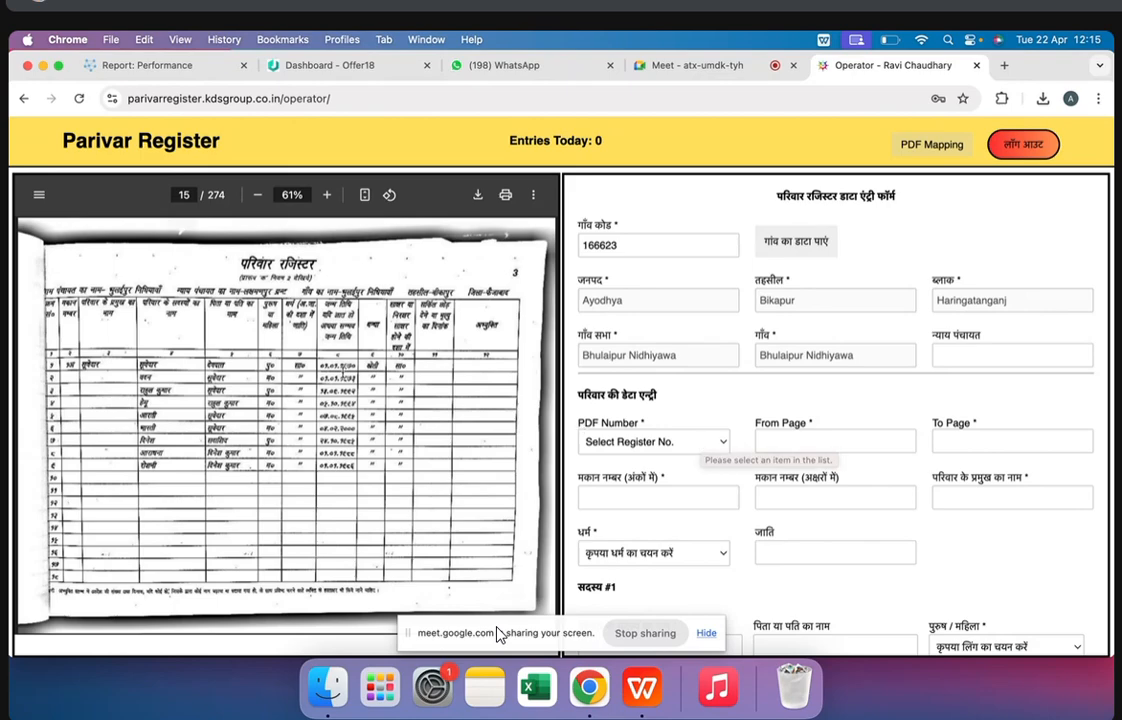
pyautogui.click(326, 196)
pyautogui.click(326, 196)
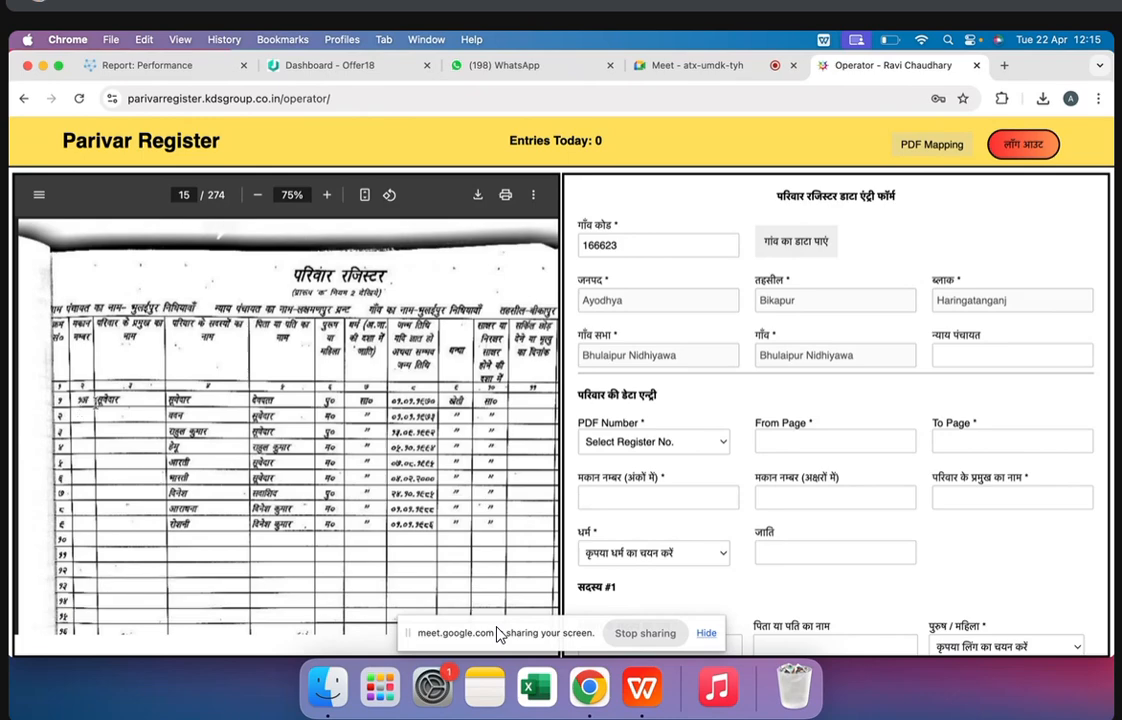
pyautogui.click(326, 196)
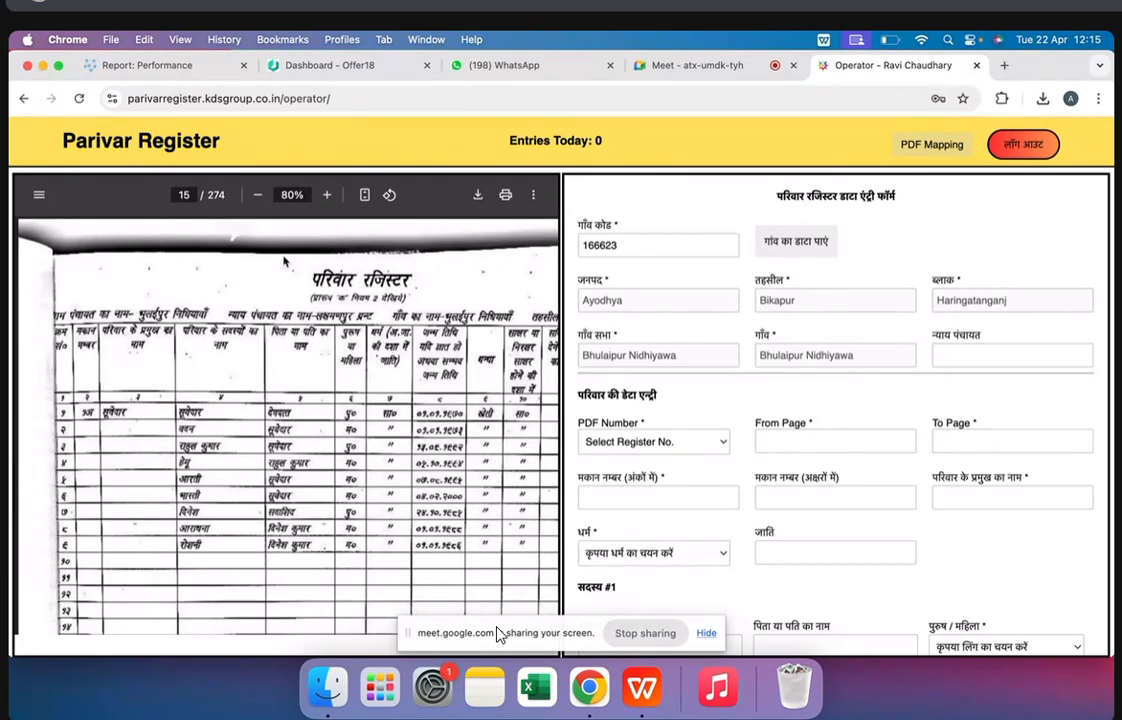
pyautogui.click(256, 196)
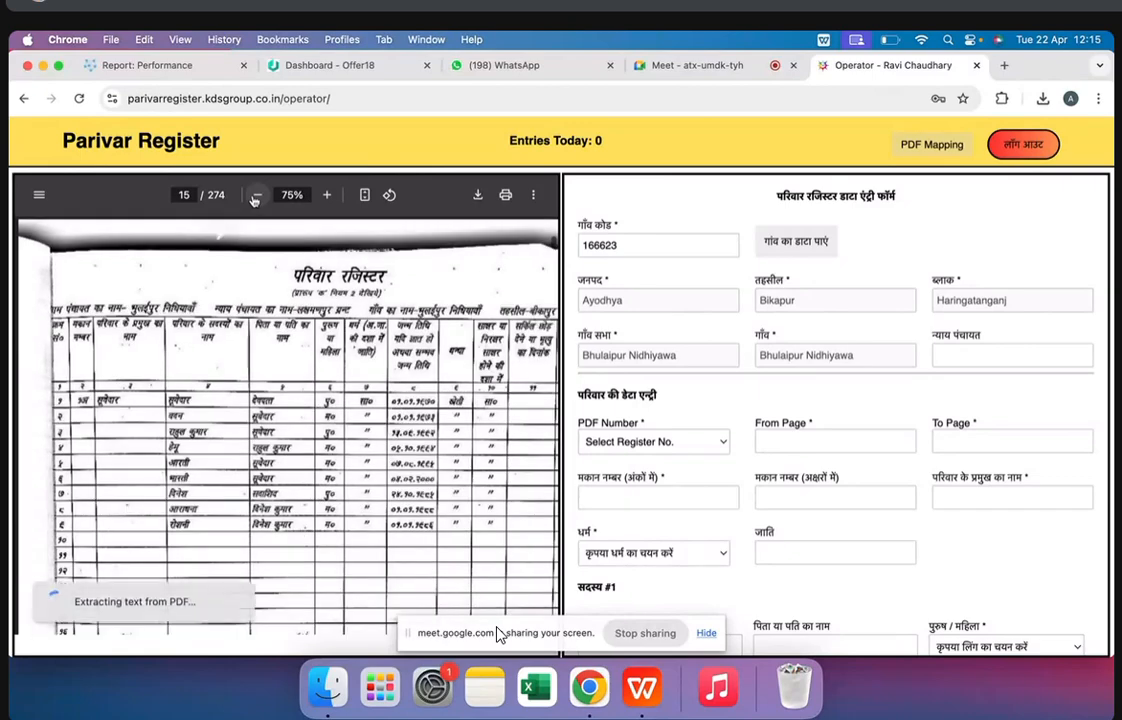
# Compare the family records on pages 16 and 17, and examine the family head's name on page 16
pyautogui.scroll(-5, 498, 632)
pyautogui.scroll(-3, 498, 632)
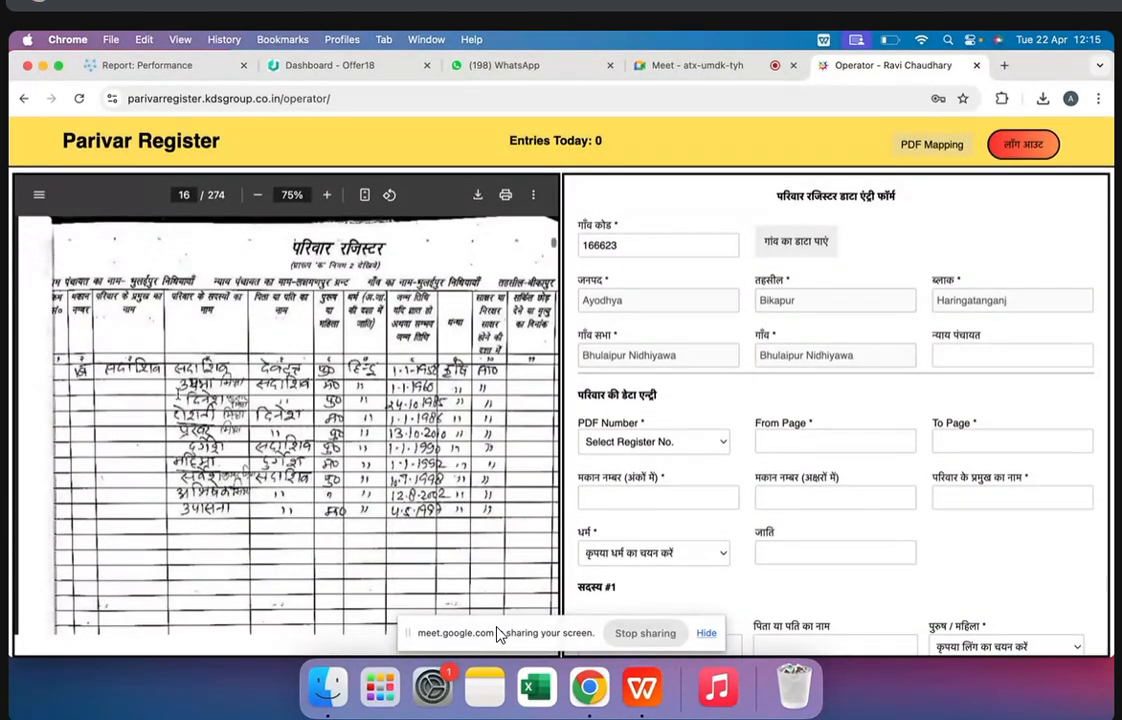
pyautogui.scroll(-6, 498, 632)
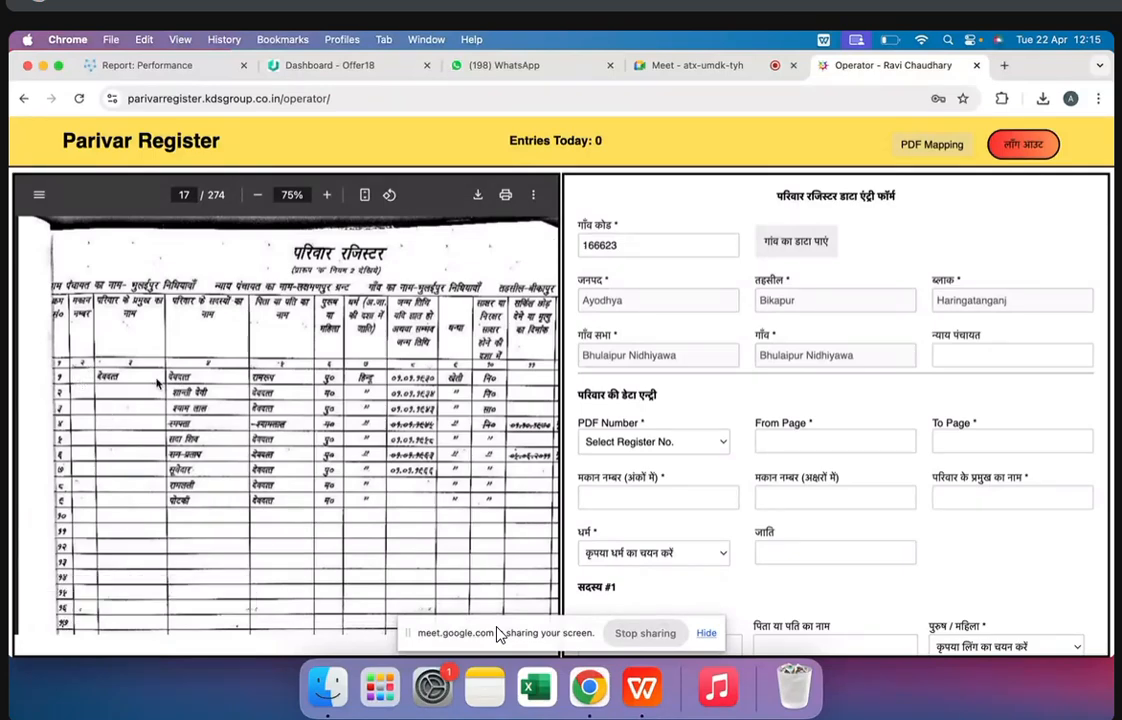
pyautogui.scroll(5, 498, 632)
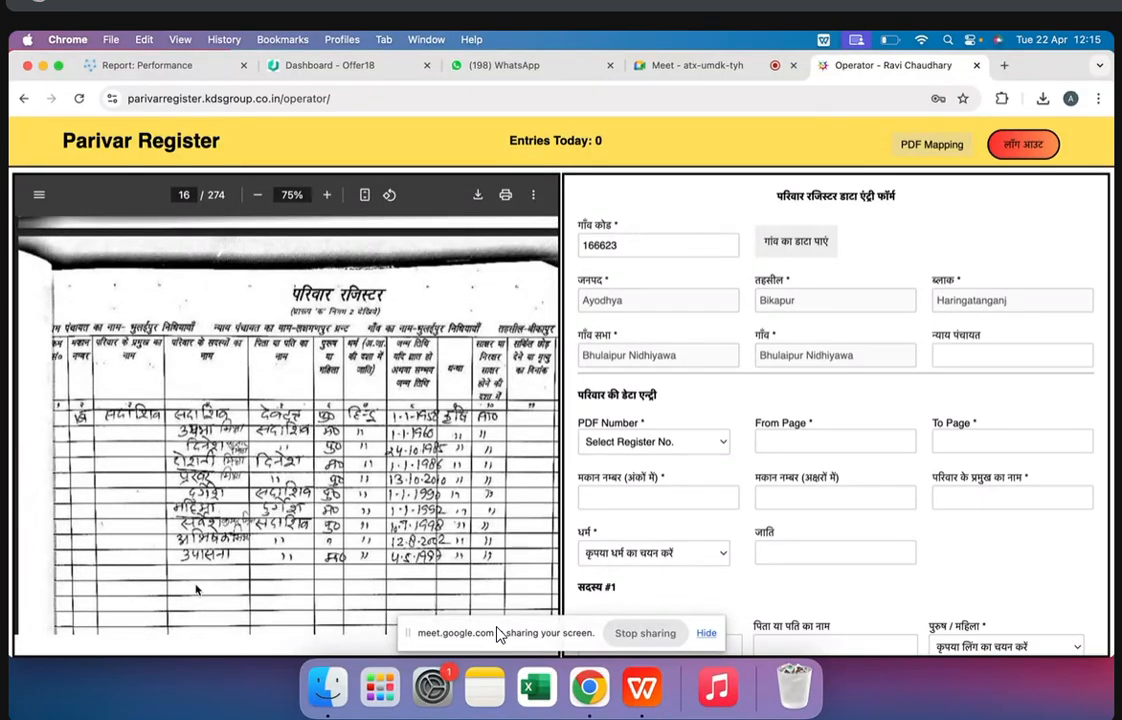
pyautogui.scroll(-1, 498, 632)
pyautogui.scroll(-10, 498, 632)
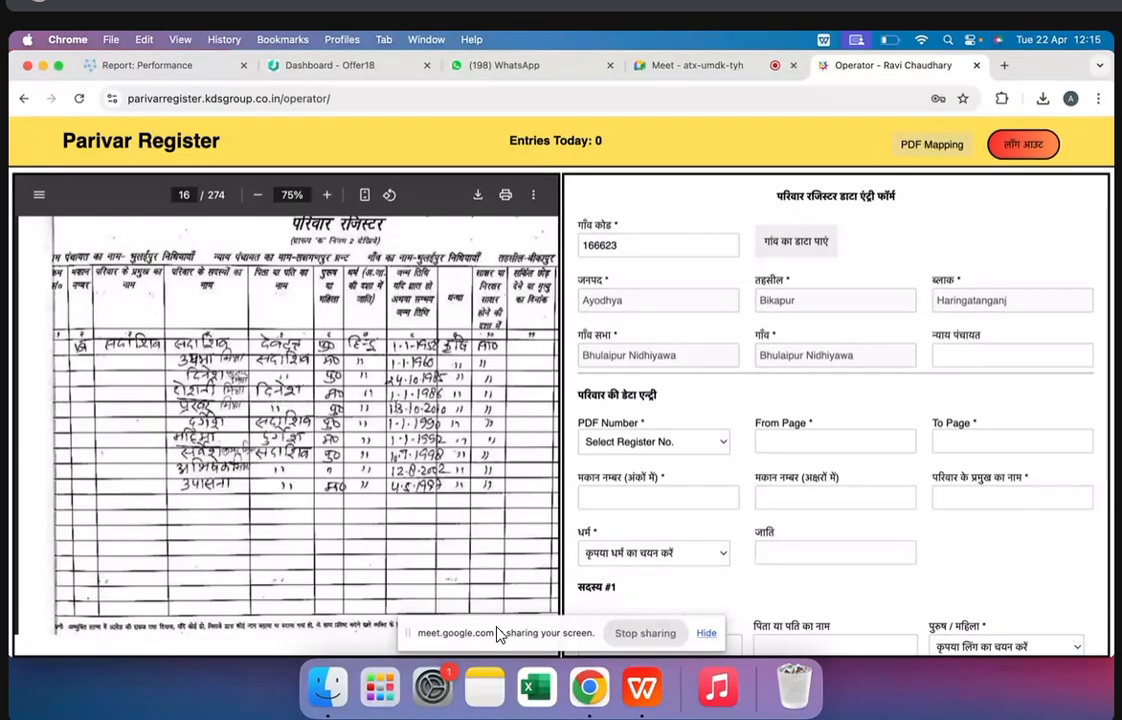
pyautogui.scroll(2, 498, 632)
pyautogui.tripleClick(121, 411)
pyautogui.click(121, 411)
pyautogui.doubleClick(134, 413)
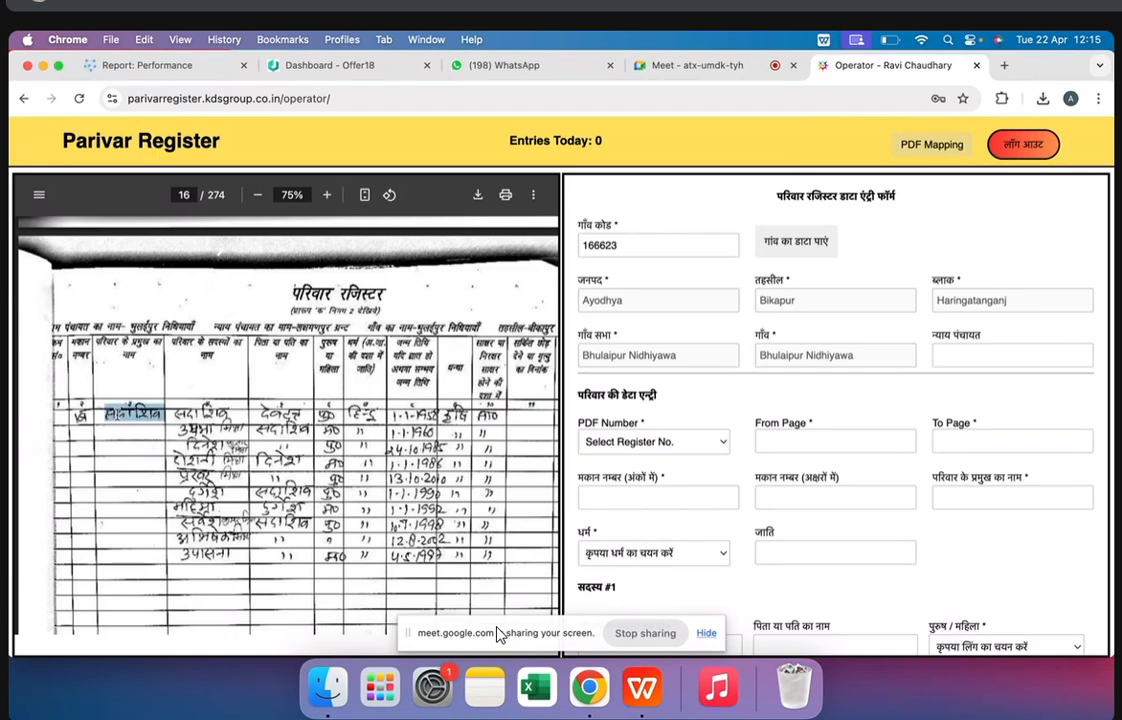
# Check the family records on pages 17 and 18 and go back to the register's index on page 10
pyautogui.scroll(-10, 498, 632)
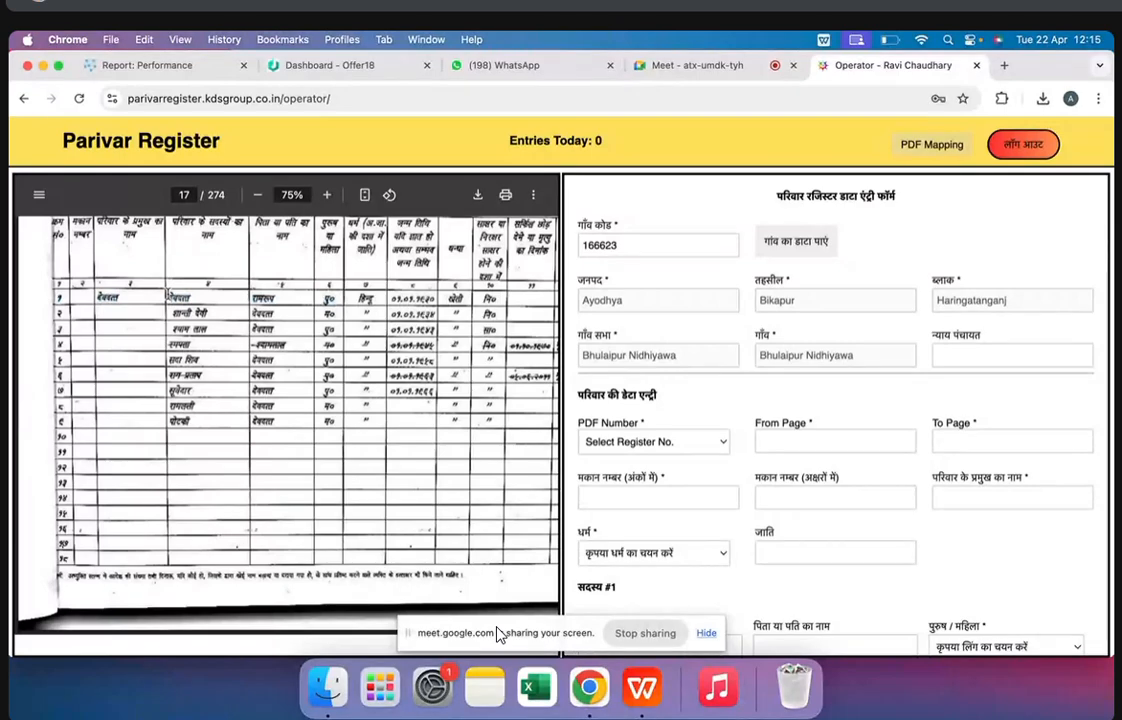
pyautogui.scroll(-5, 190, 478)
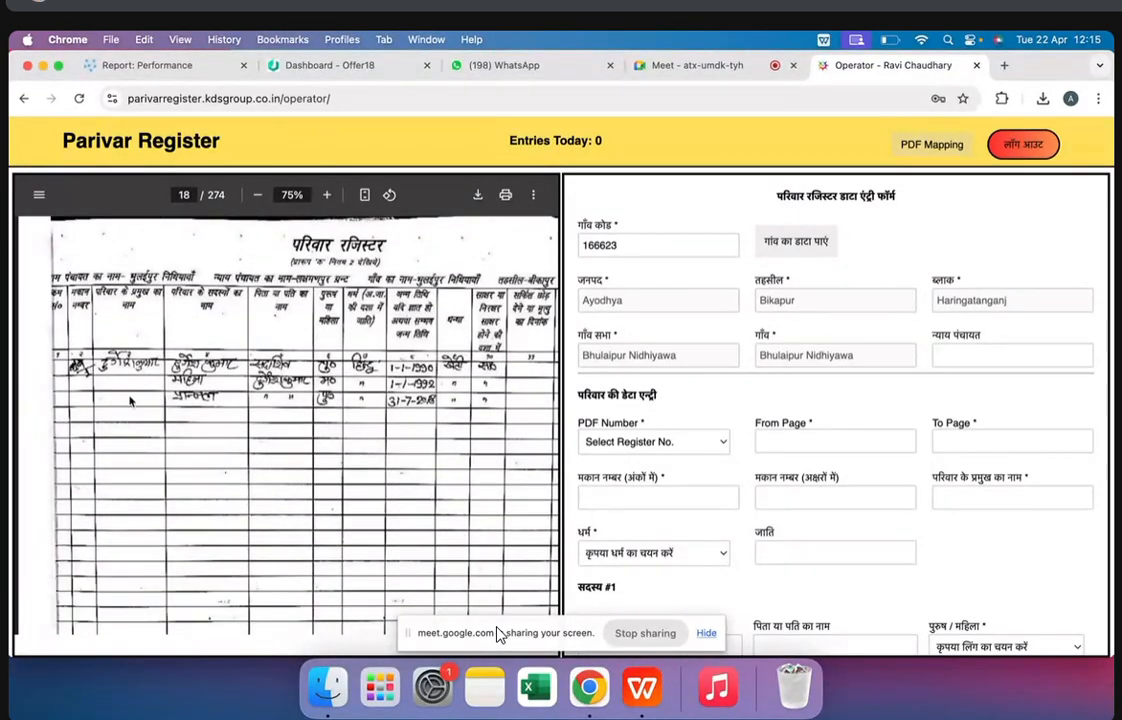
pyautogui.scroll(3, 130, 400)
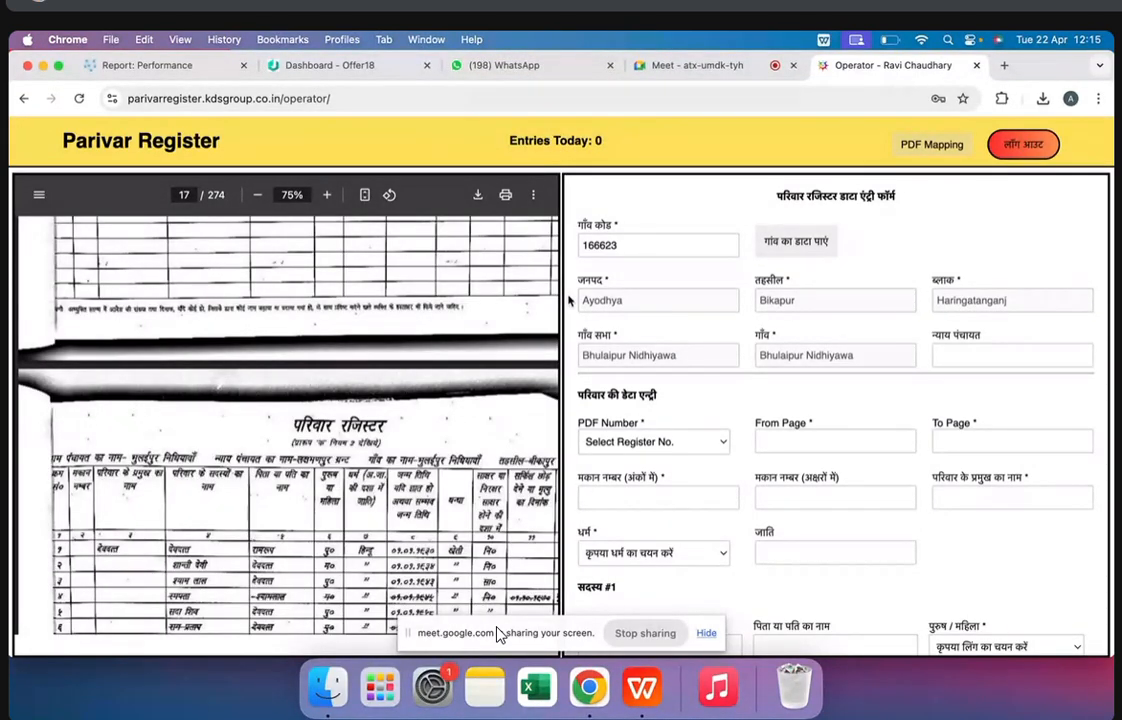
pyautogui.scroll(3, 279, 381)
pyautogui.scroll(15, 279, 381)
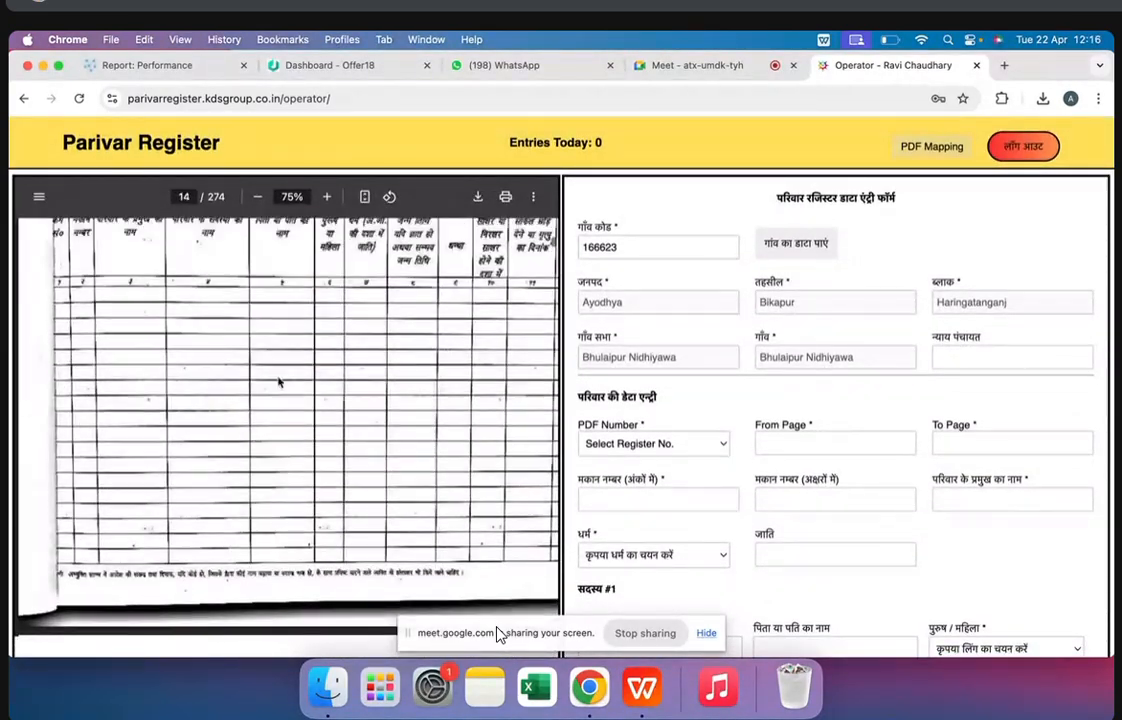
pyautogui.scroll(-10, 279, 381)
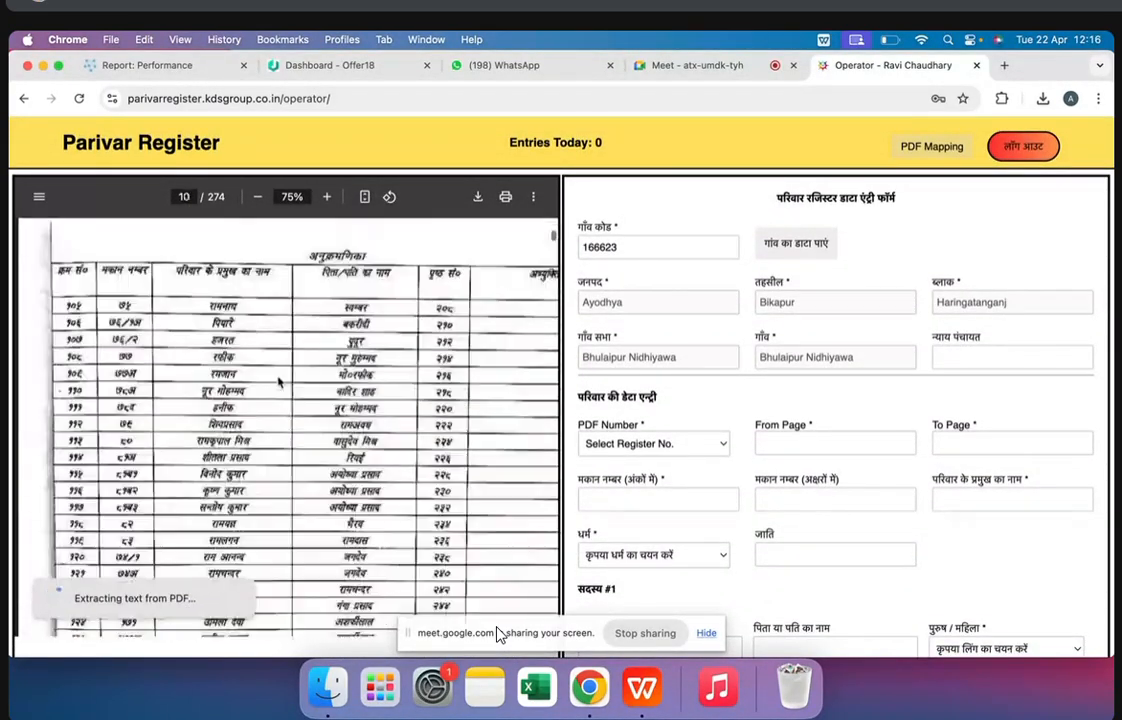
# Browse the register's family records from page 13 through page 27, comparing filled and blank pages
pyautogui.scroll(-5, 279, 381)
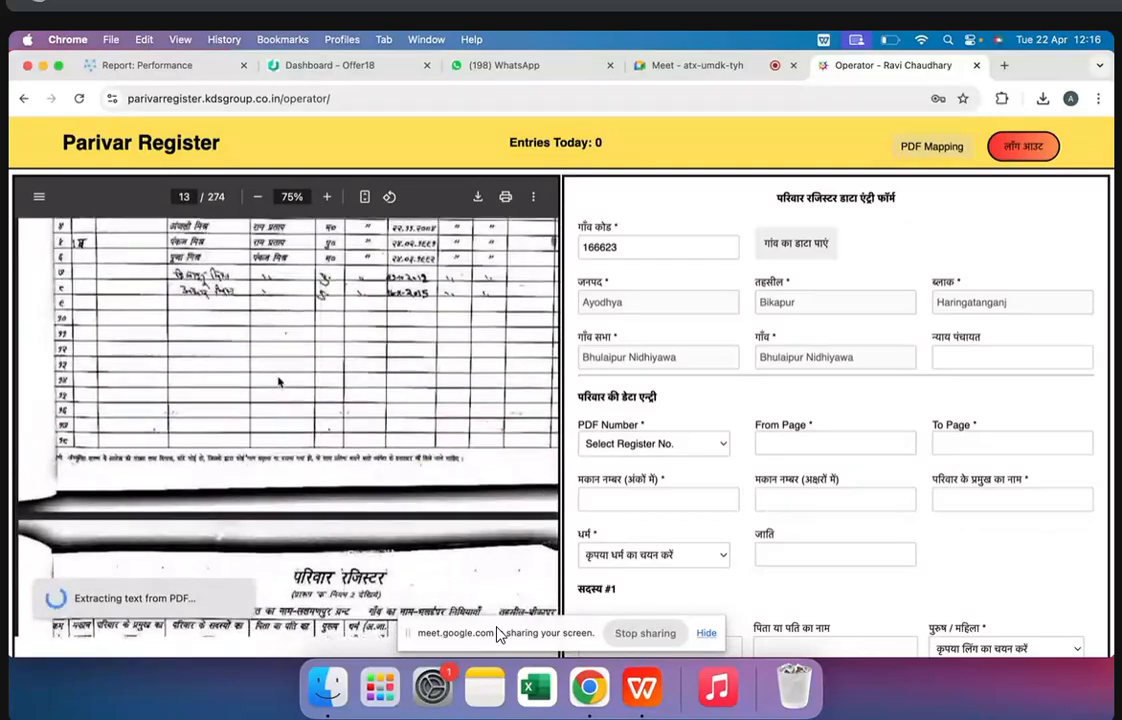
pyautogui.scroll(-15, 197, 421)
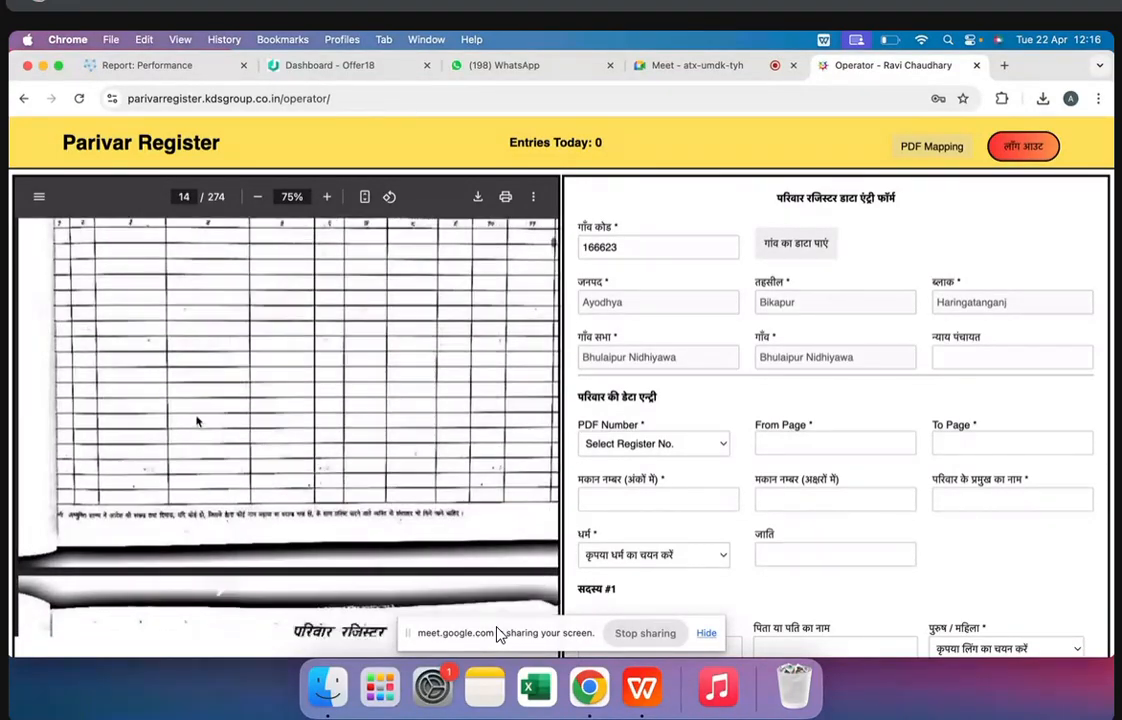
pyautogui.scroll(-8, 197, 421)
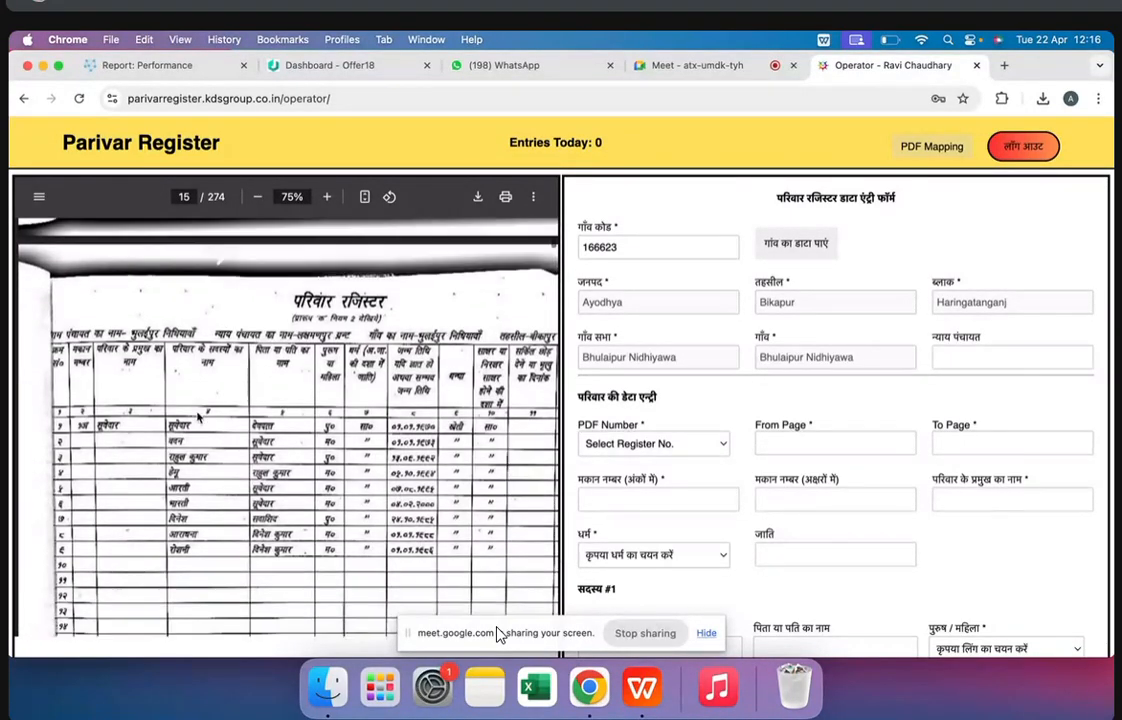
pyautogui.scroll(-8, 198, 418)
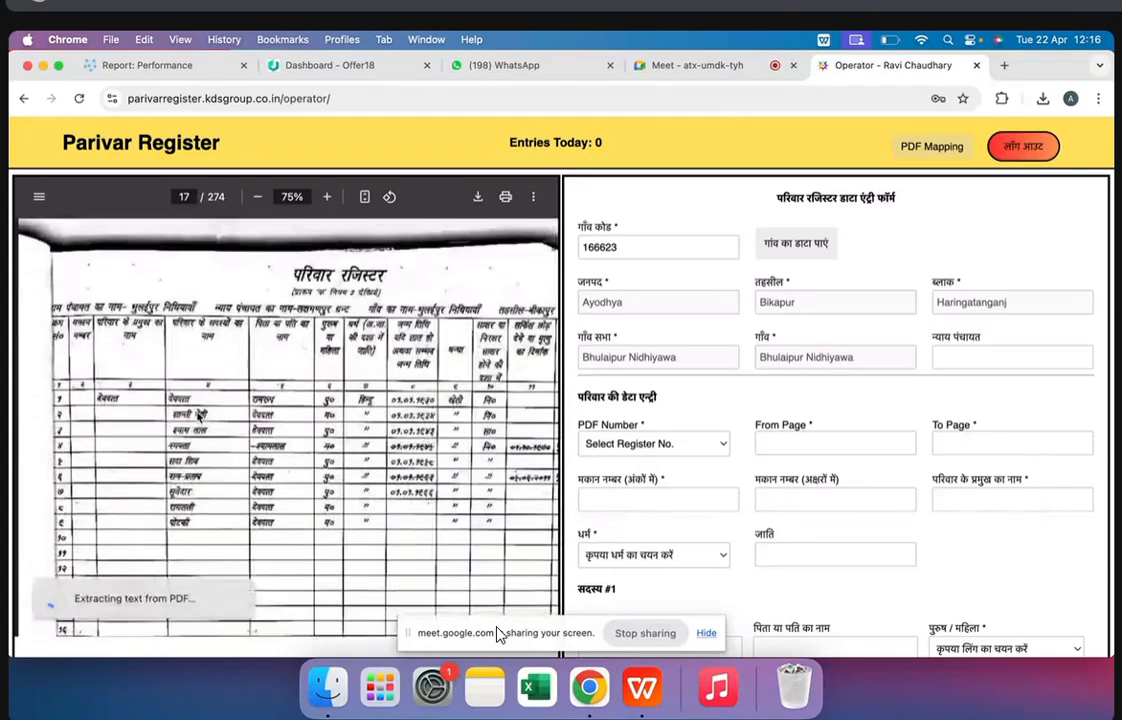
pyautogui.scroll(-14, 190, 511)
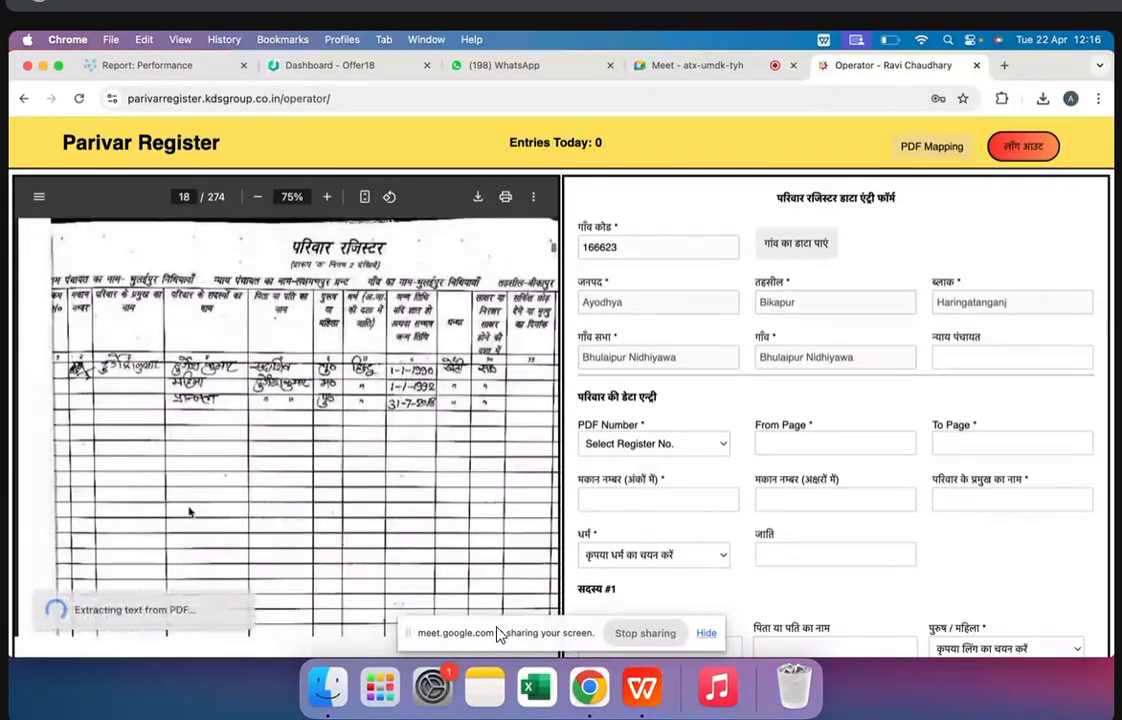
pyautogui.scroll(-14, 190, 474)
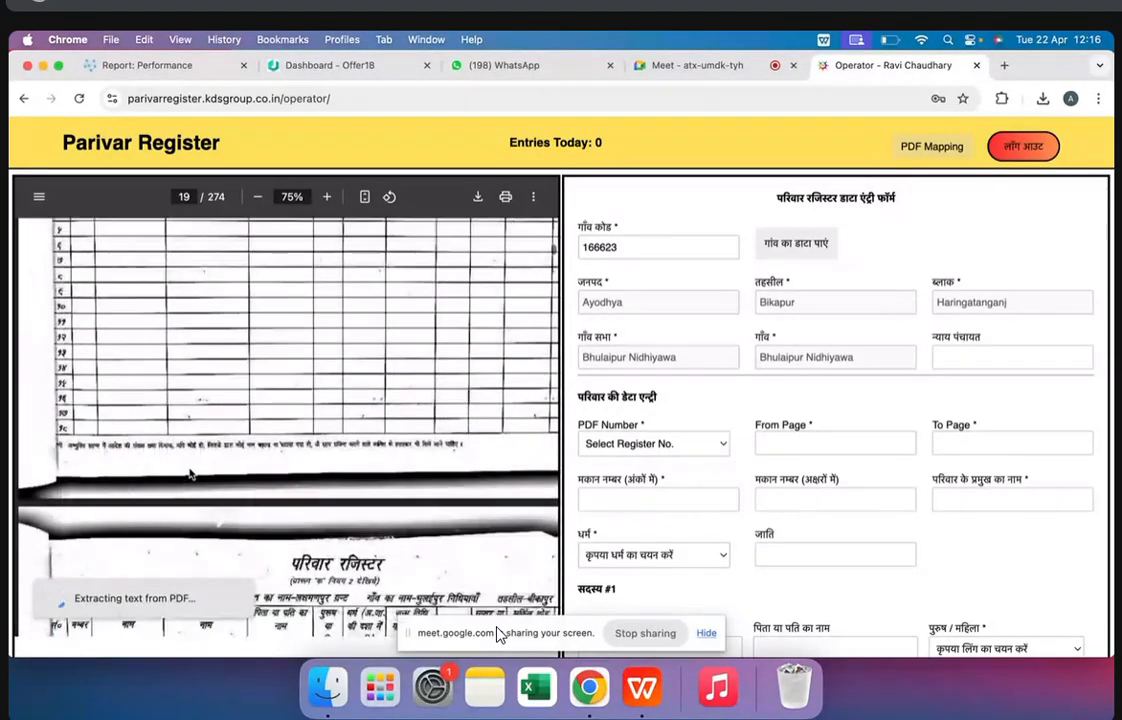
pyautogui.scroll(-8, 190, 474)
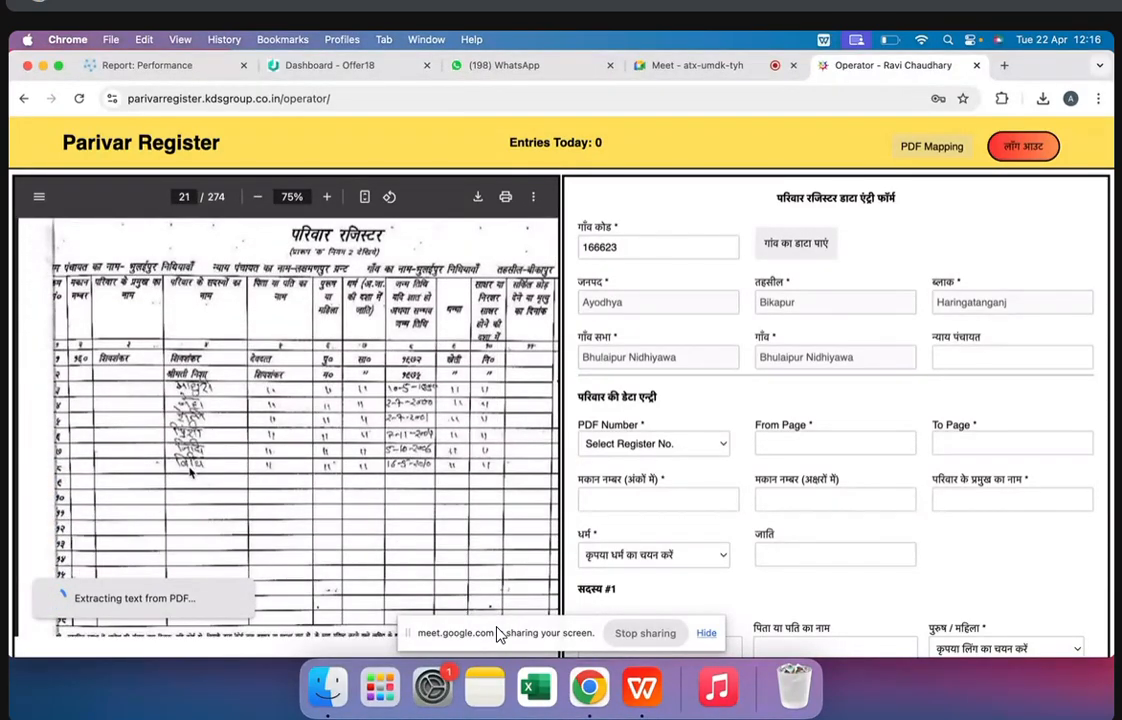
pyautogui.scroll(-15, 190, 474)
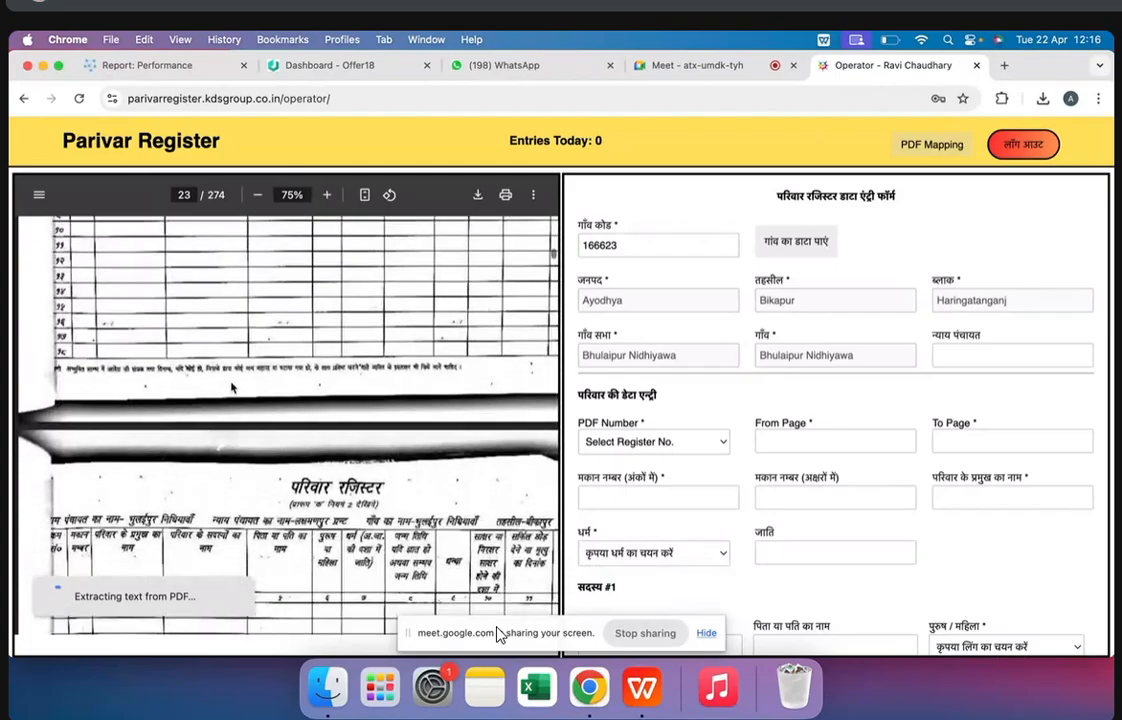
pyautogui.scroll(-20, 231, 387)
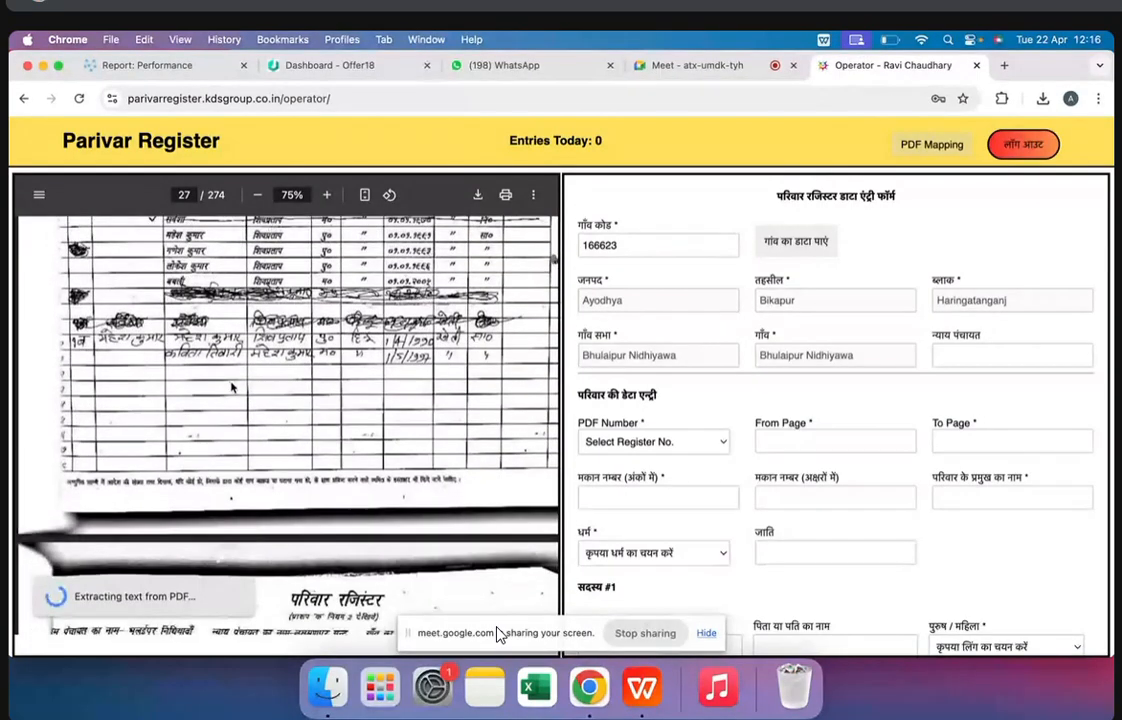
# Go back from page 27 to the scanned register's index and look through its entries on pages 8 to 12
pyautogui.scroll(20, 398, 329)
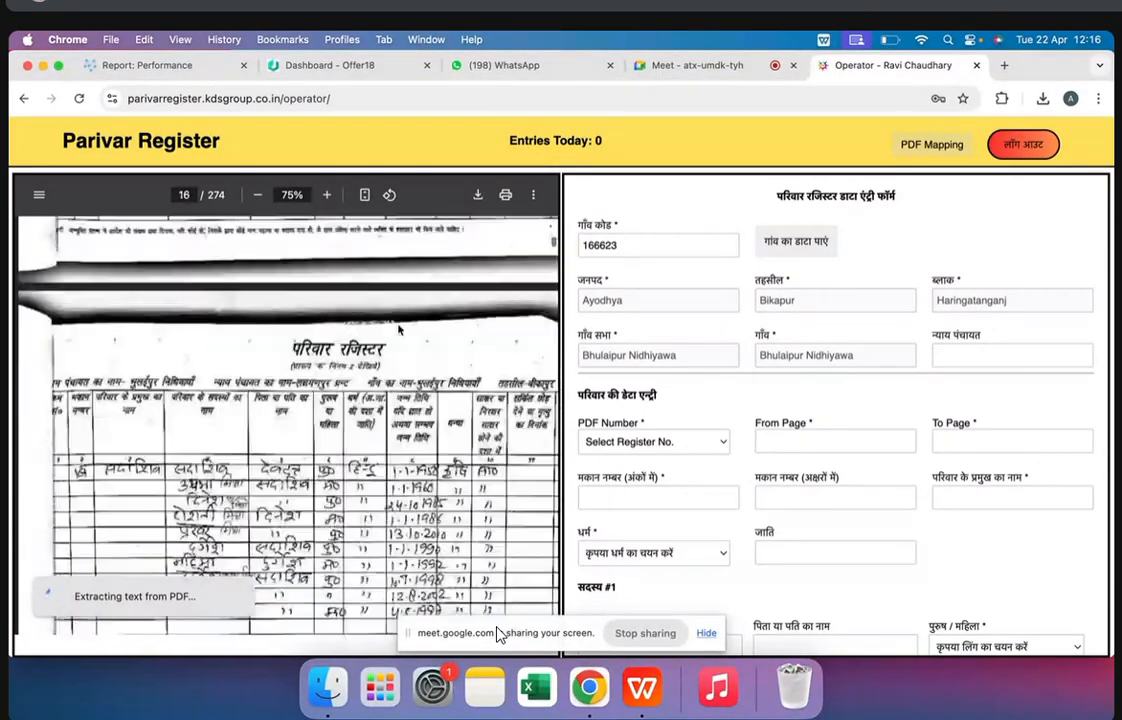
pyautogui.scroll(20, 398, 329)
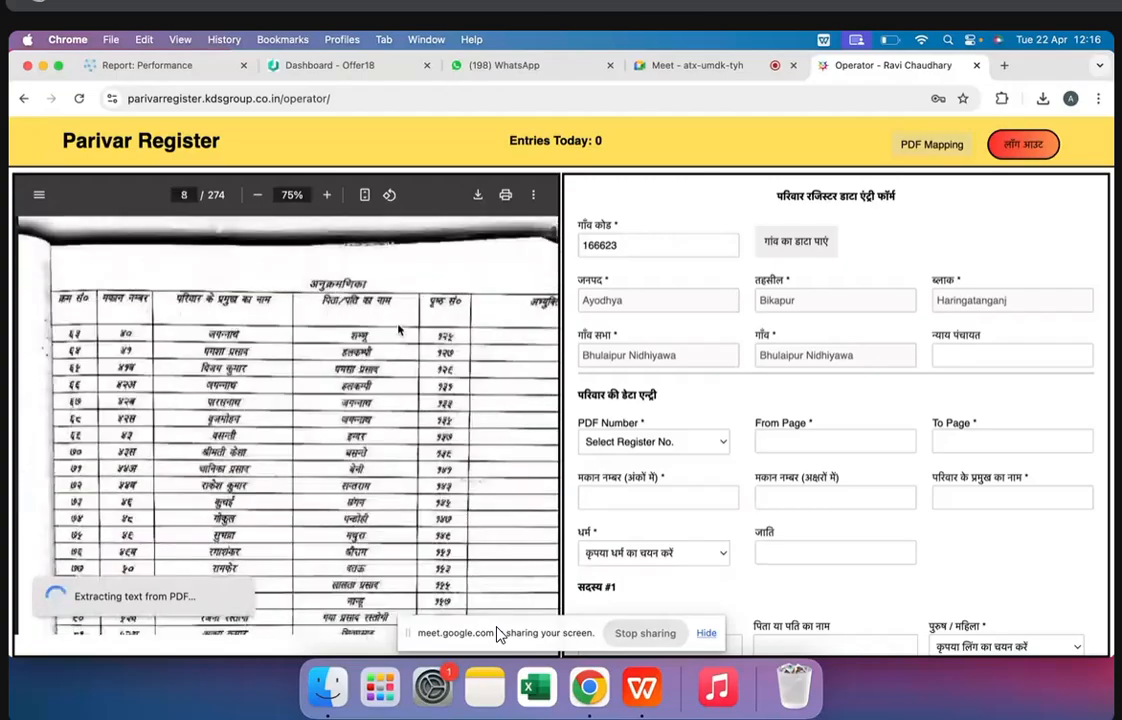
pyautogui.scroll(-10, 398, 329)
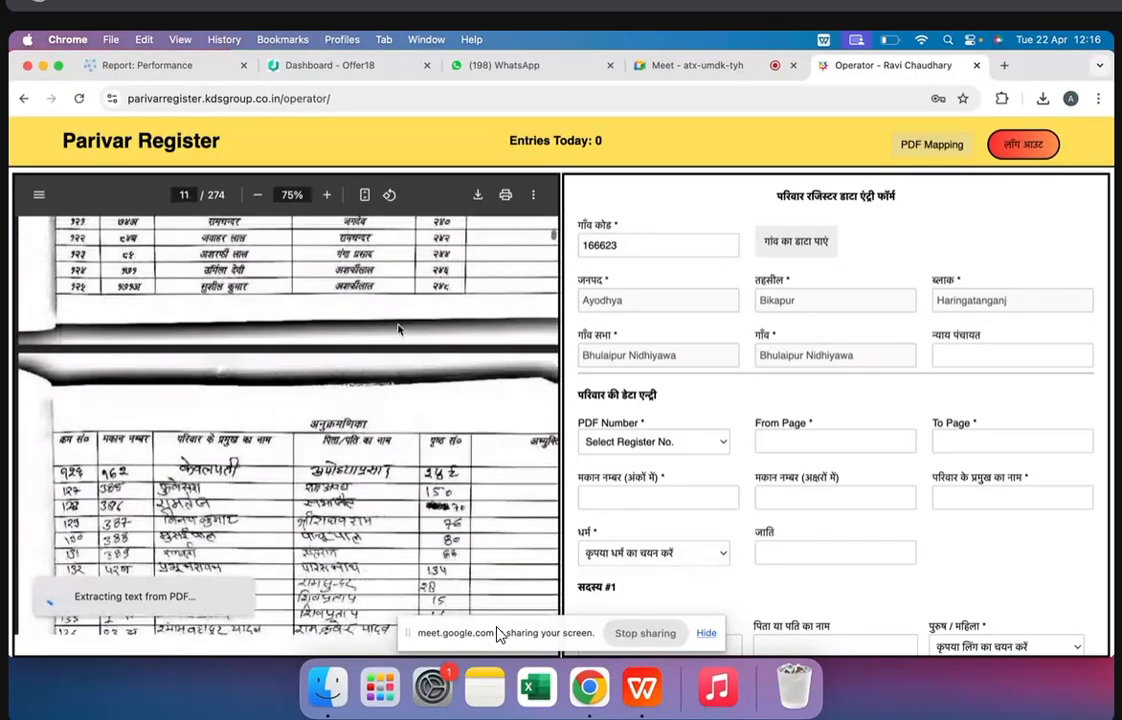
pyautogui.scroll(-4, 398, 329)
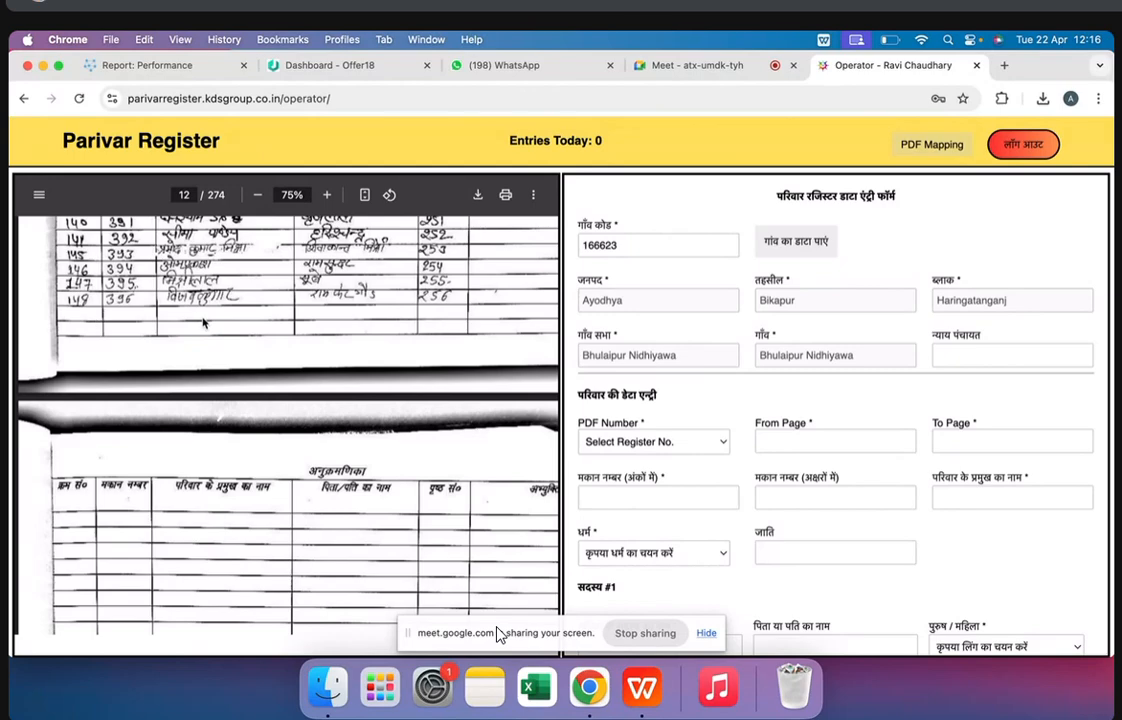
pyautogui.scroll(10, 236, 323)
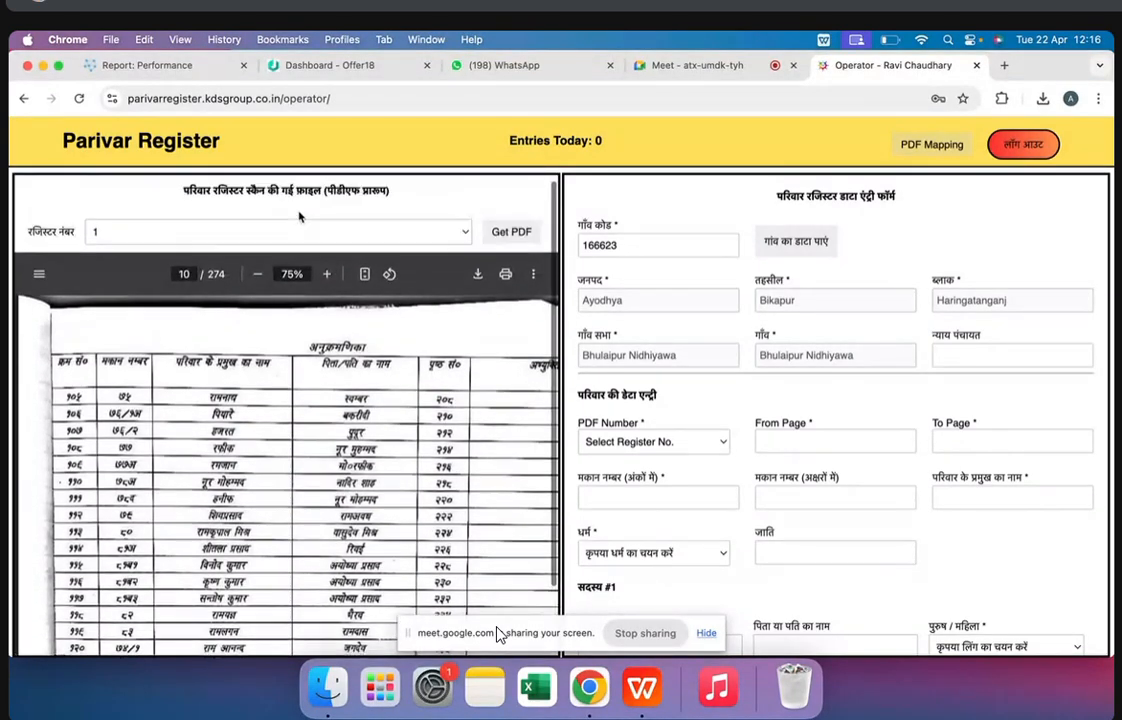
# Review the register number choices, the PDF's page number and the village code, and look over the entry form's family and member fields
pyautogui.click(215, 238)
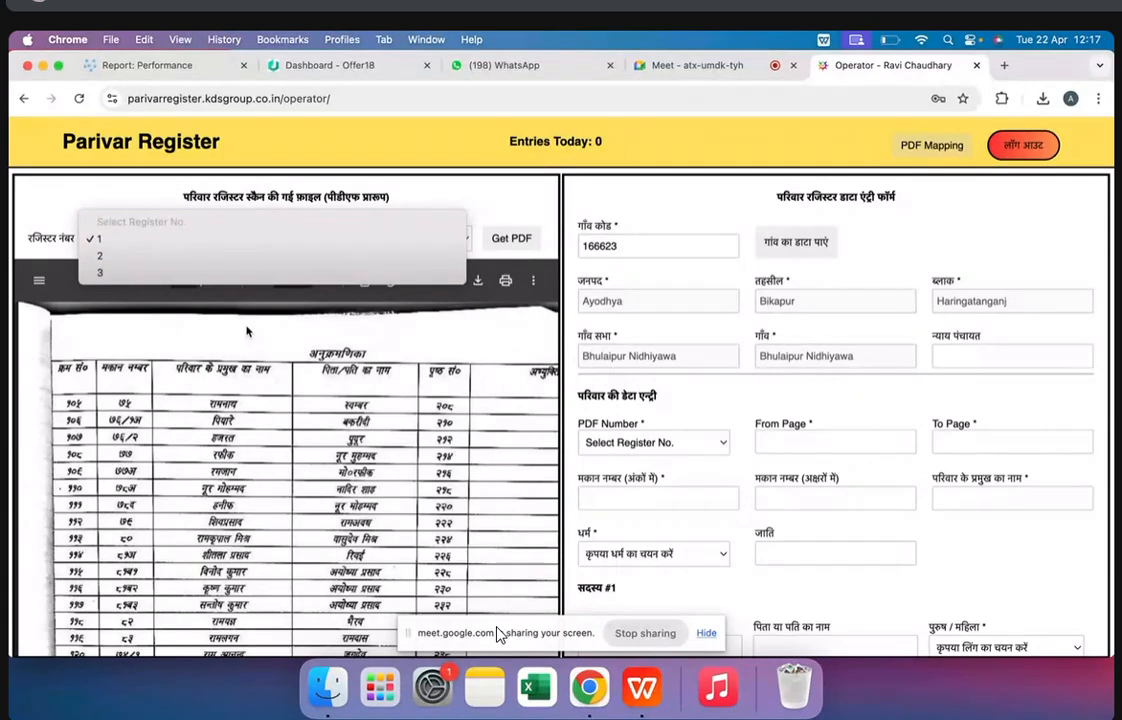
pyautogui.click(247, 331)
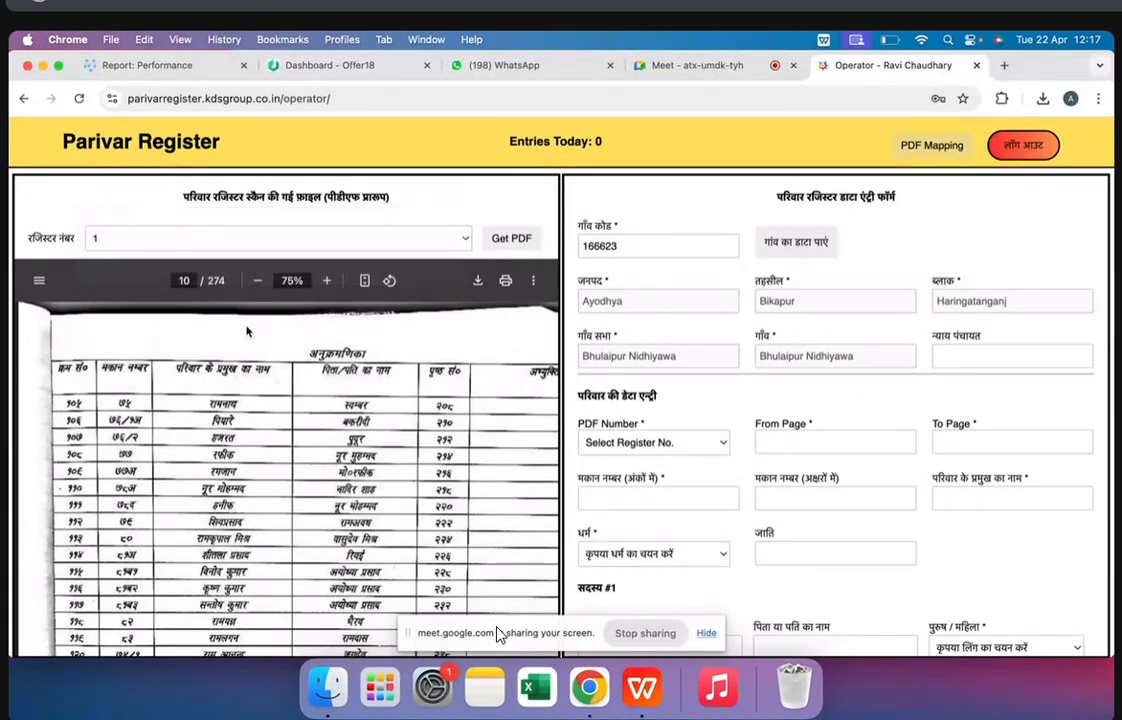
pyautogui.click(188, 283)
pyautogui.click(187, 281)
pyautogui.doubleClick(596, 248)
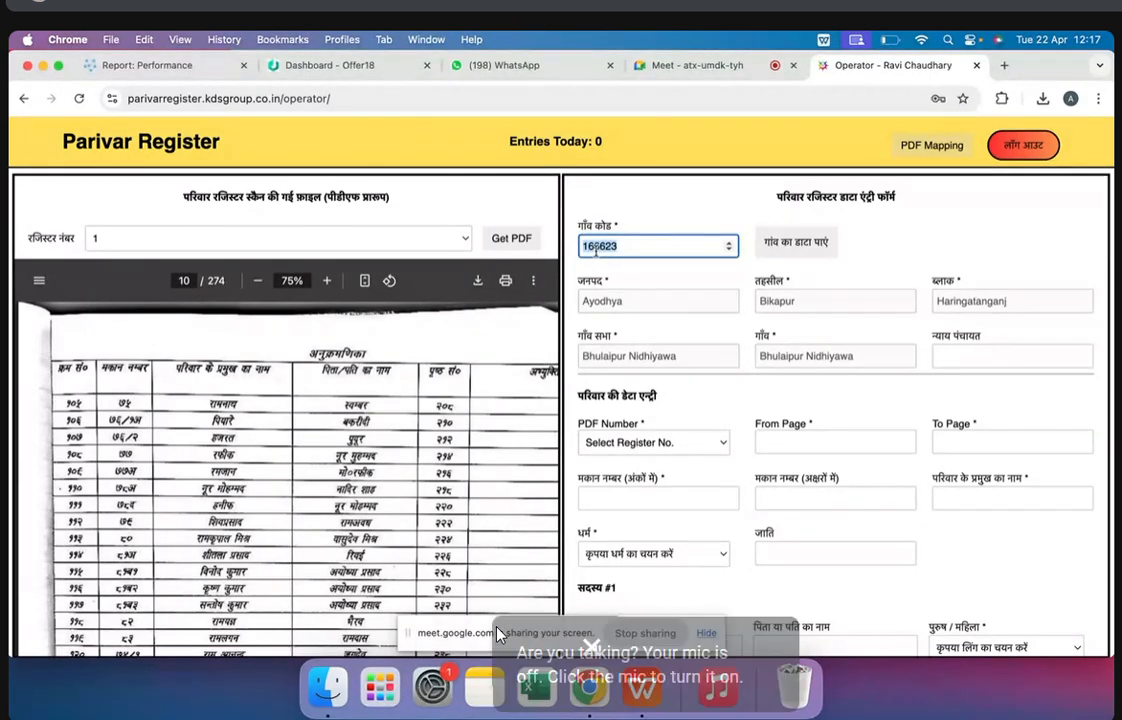
pyautogui.click(188, 246)
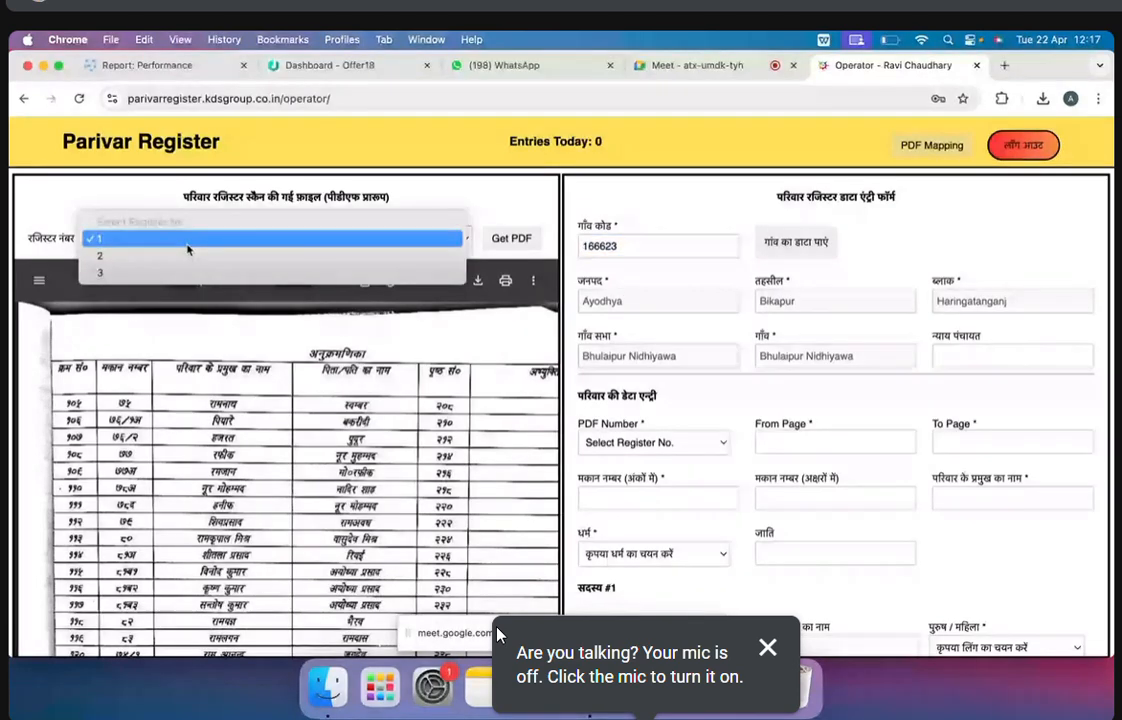
pyautogui.click(623, 258)
pyautogui.doubleClick(623, 251)
pyautogui.click(263, 246)
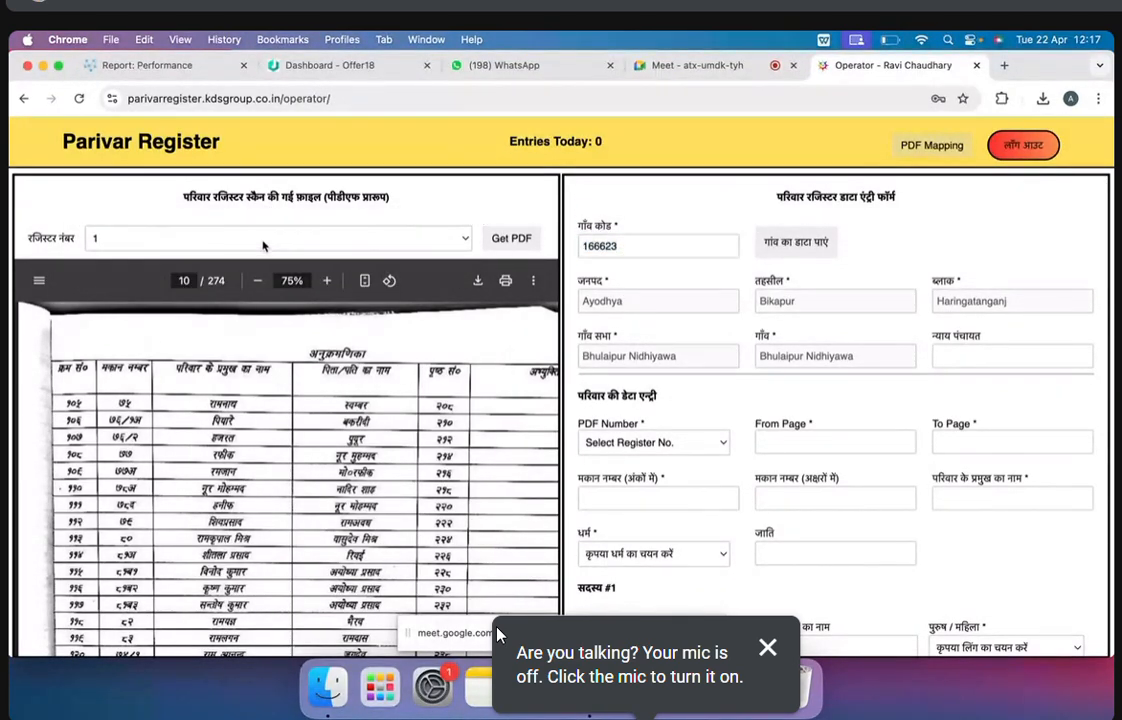
pyautogui.click(195, 313)
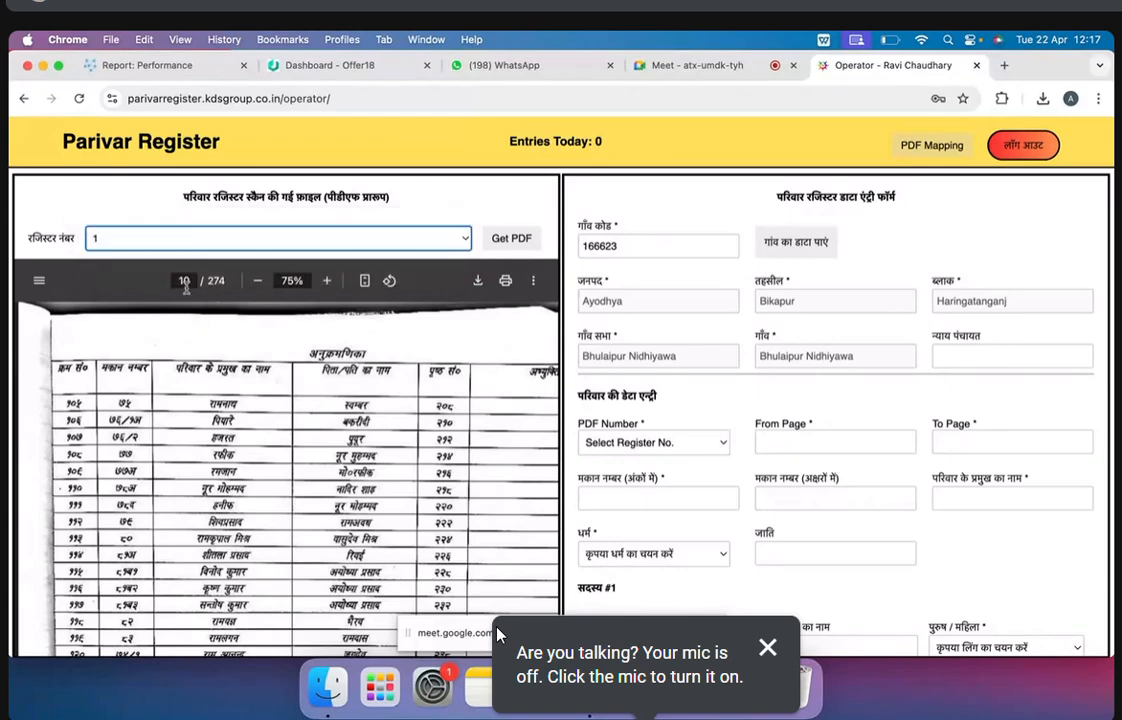
pyautogui.click(186, 284)
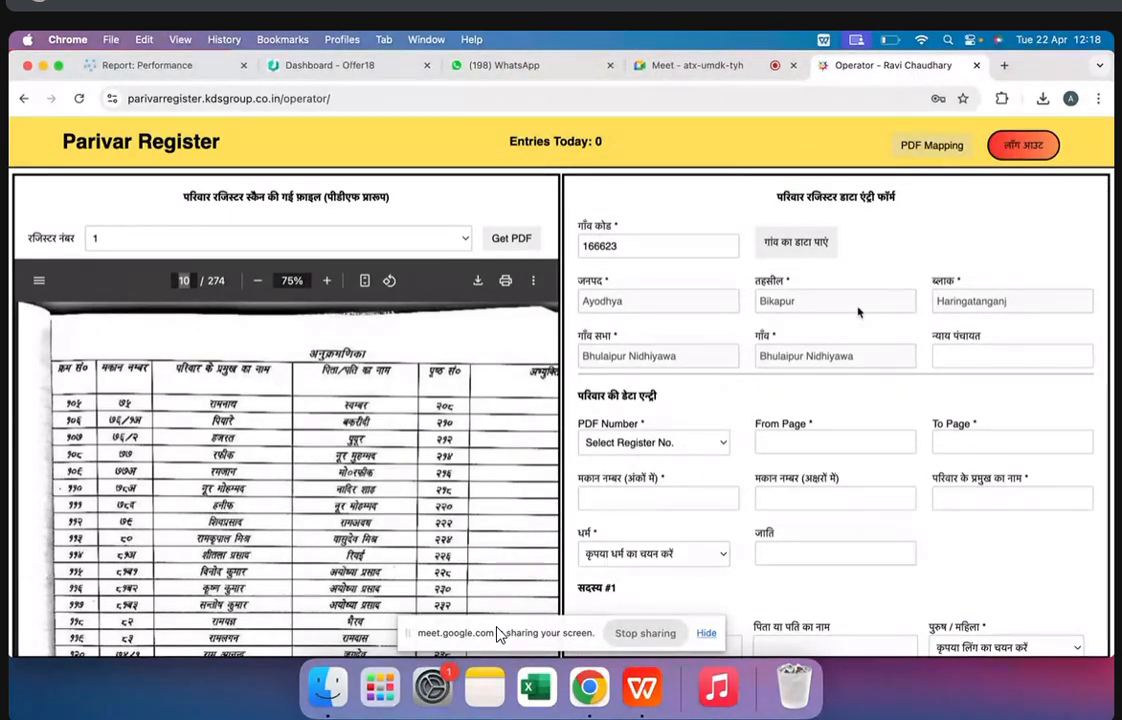
pyautogui.scroll(-5, 843, 386)
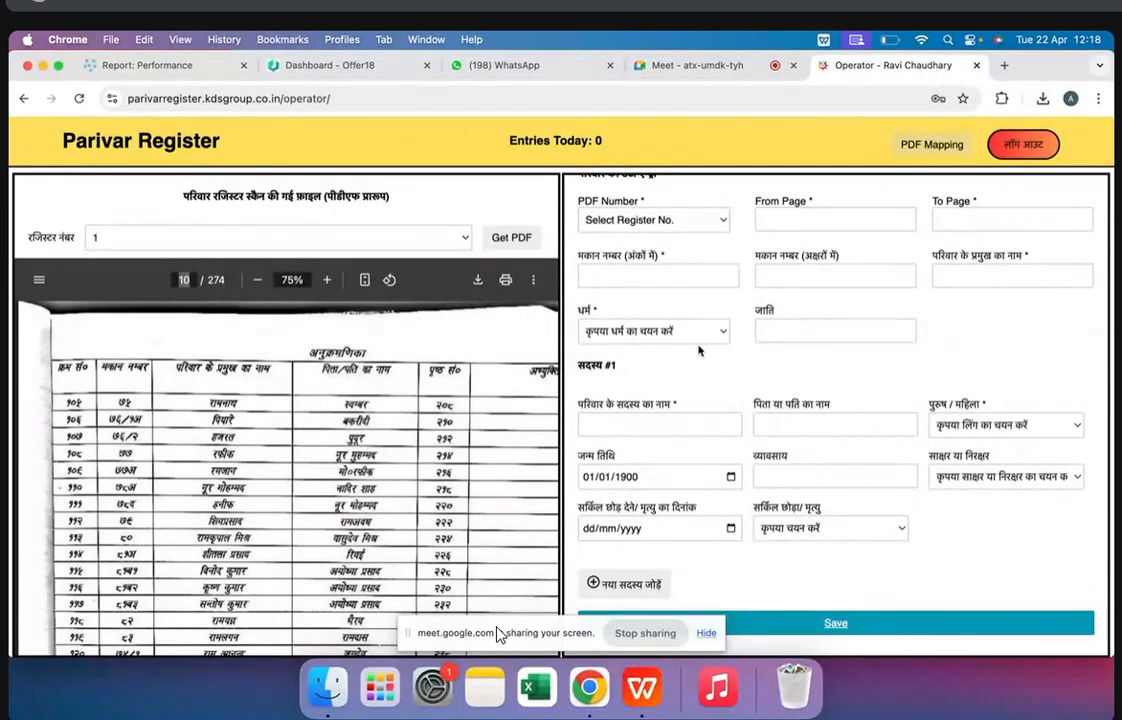
pyautogui.scroll(3, 703, 377)
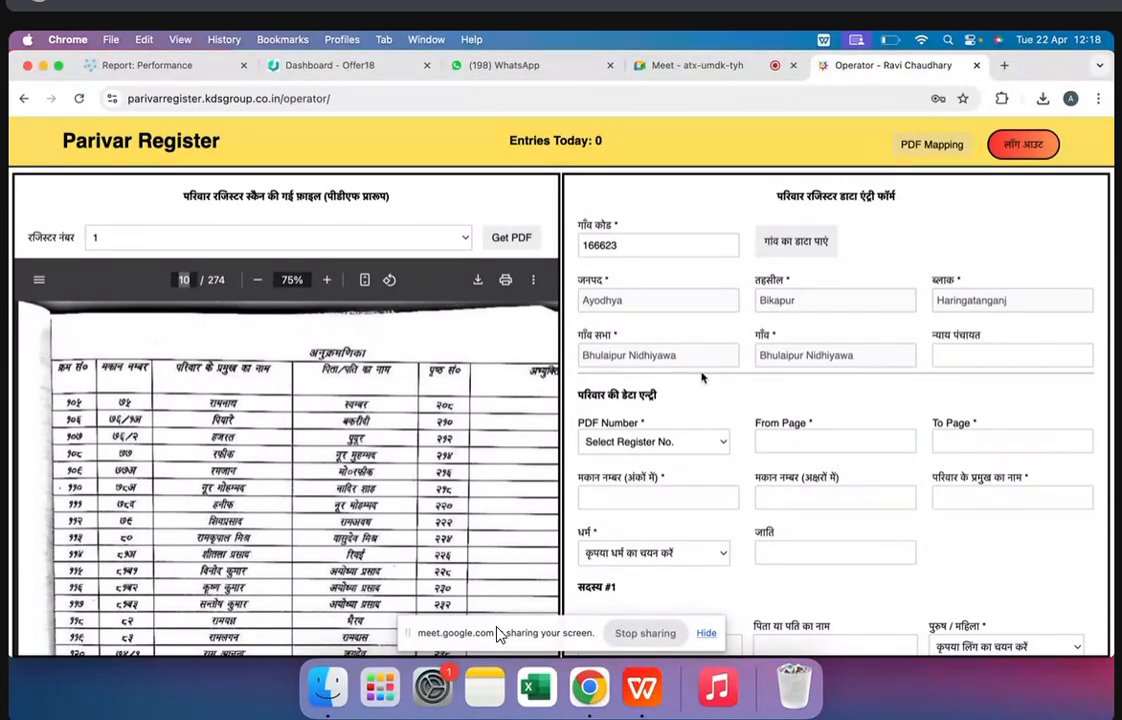
# Check the register number choices again and go from the index to the family record on page 17 of register 1
pyautogui.click(409, 240)
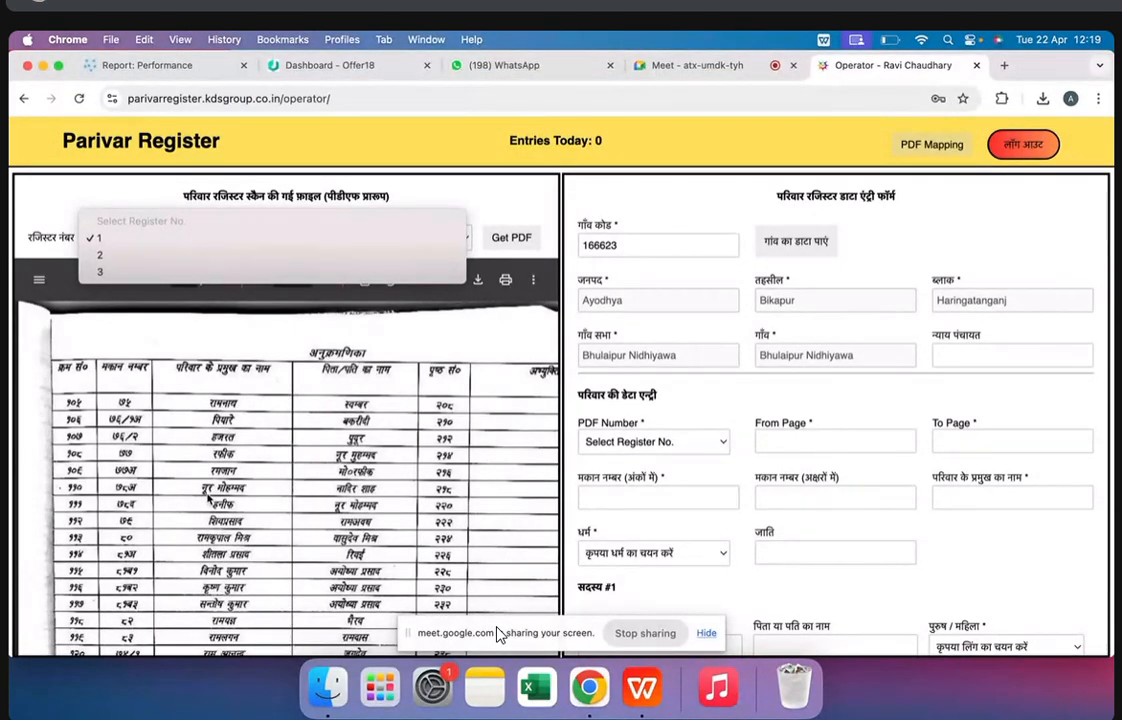
pyautogui.click(270, 371)
pyautogui.scroll(-10, 205, 522)
pyautogui.scroll(-12, 205, 522)
pyautogui.scroll(-4, 205, 522)
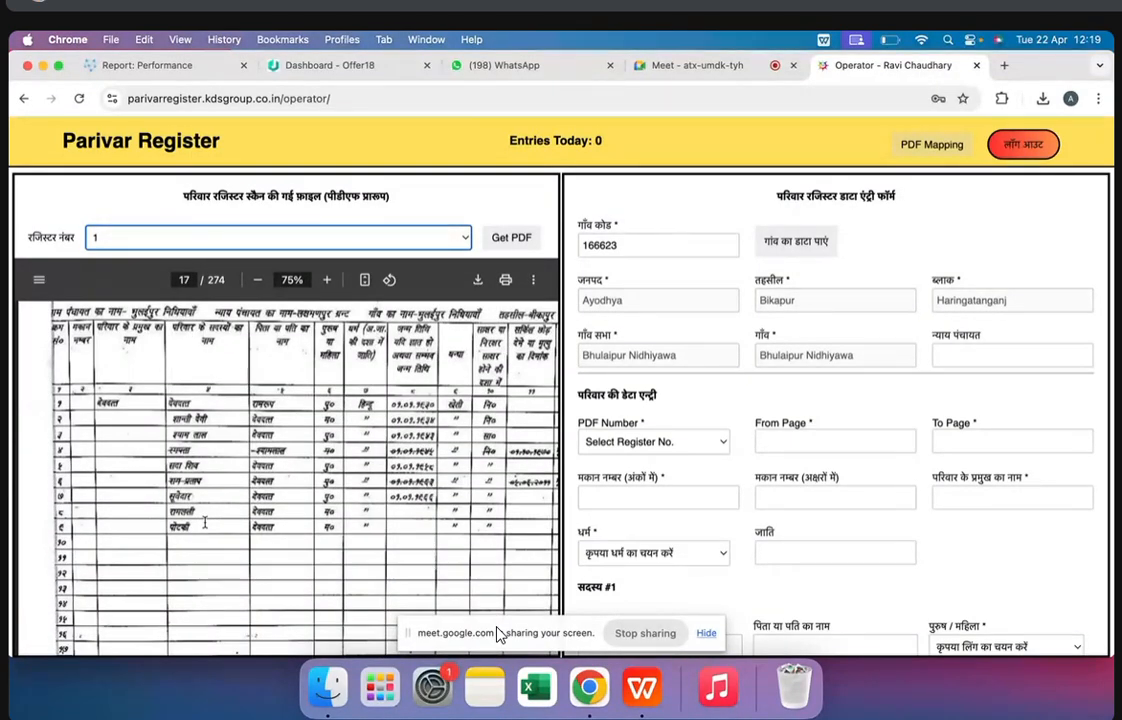